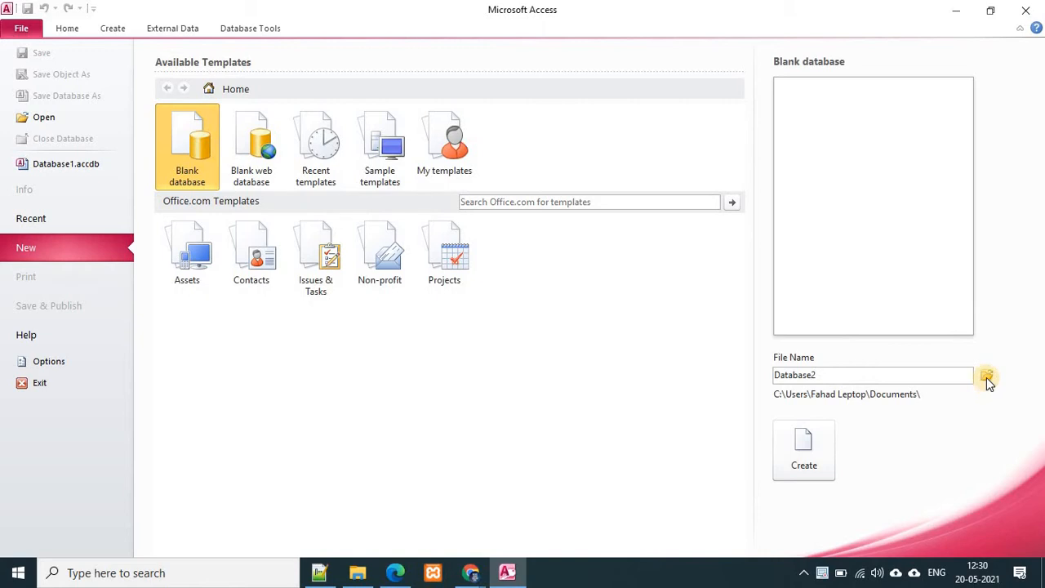
Browse for the new database's save location and open the 2021 batch folder on the Educational (H:) drive.
left_click(986, 378)
scroll(88, 263, "down", 1)
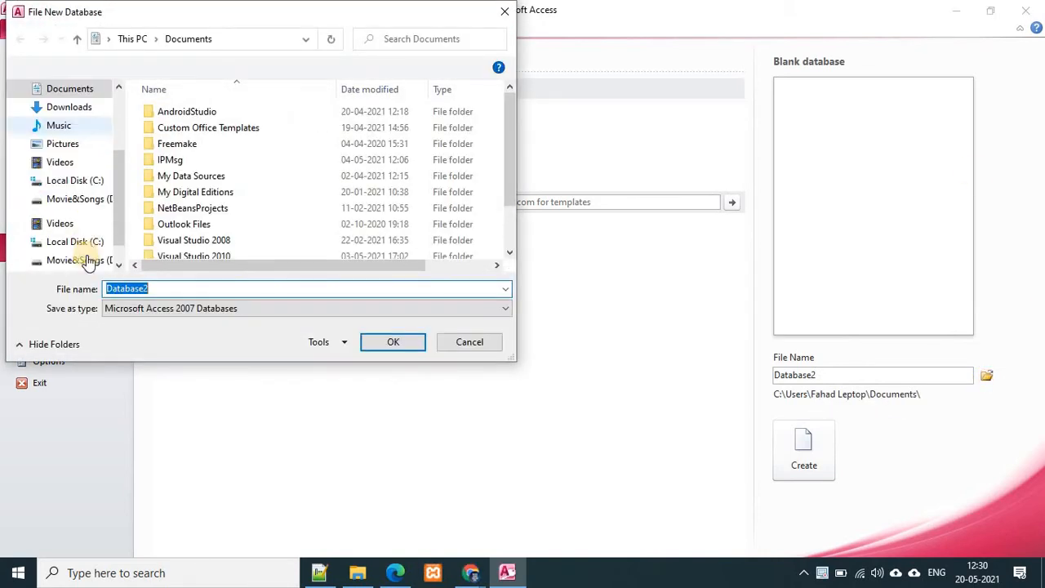
scroll(88, 263, "down", 2)
left_click(82, 253)
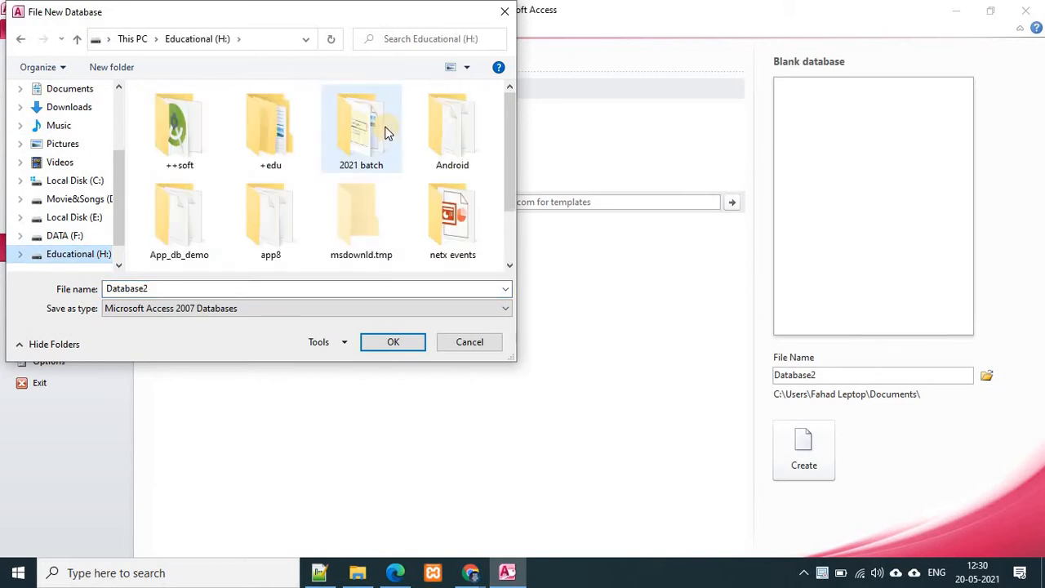
double_click(389, 133)
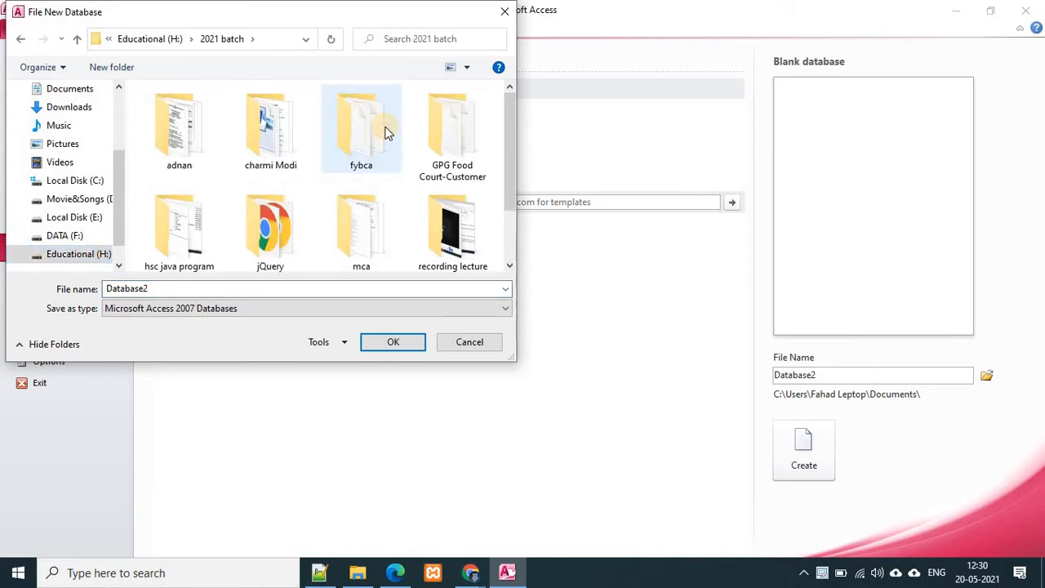
scroll(387, 133, "down", 1)
scroll(384, 139, "up", 1)
scroll(380, 143, "down", 1)
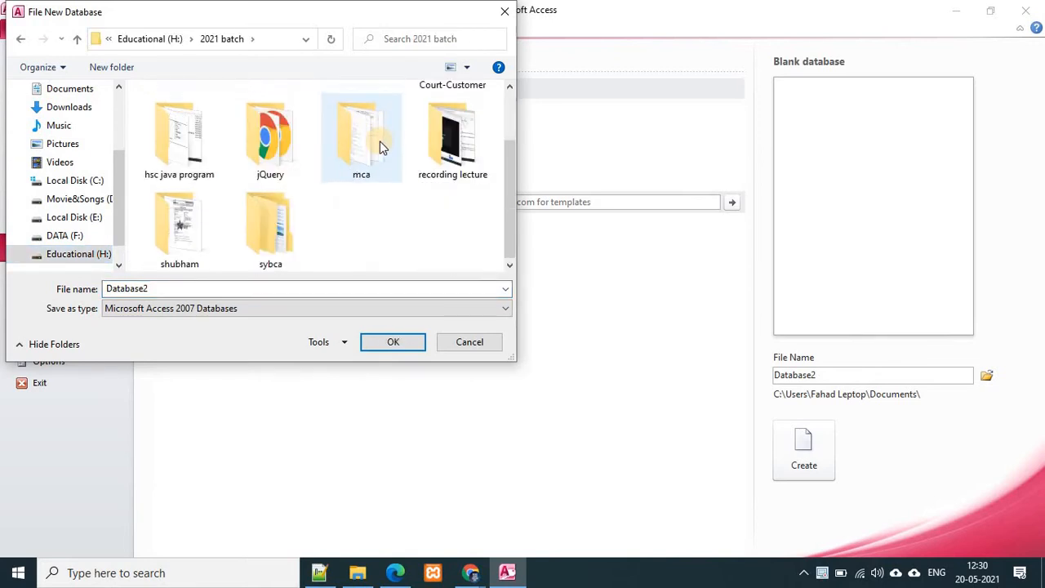
scroll(380, 143, "up", 1)
scroll(380, 143, "down", 1)
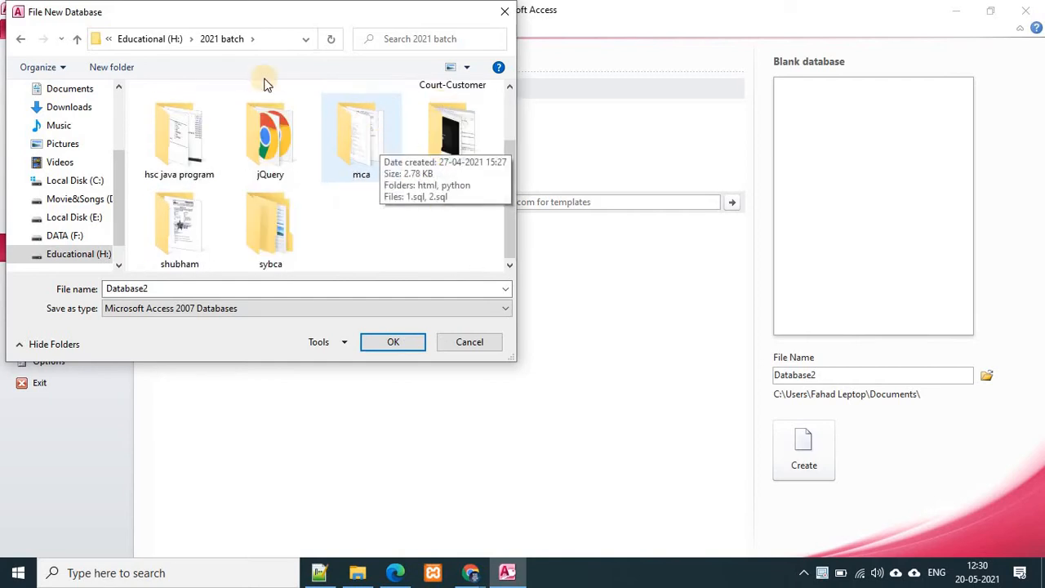
Create a folder named fybsc inside 2021 batch and open it.
left_click(111, 69)
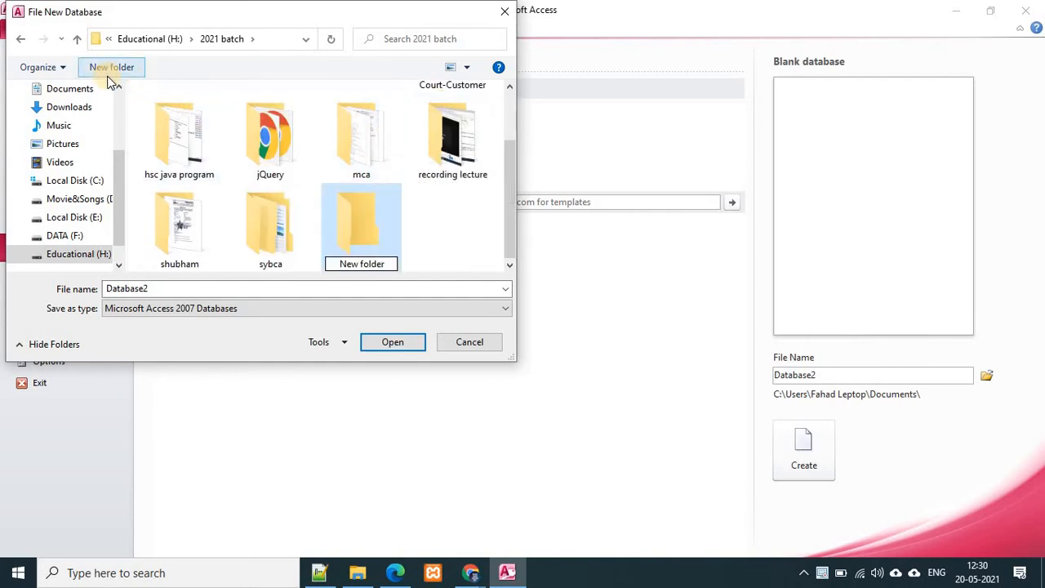
type("bsc")
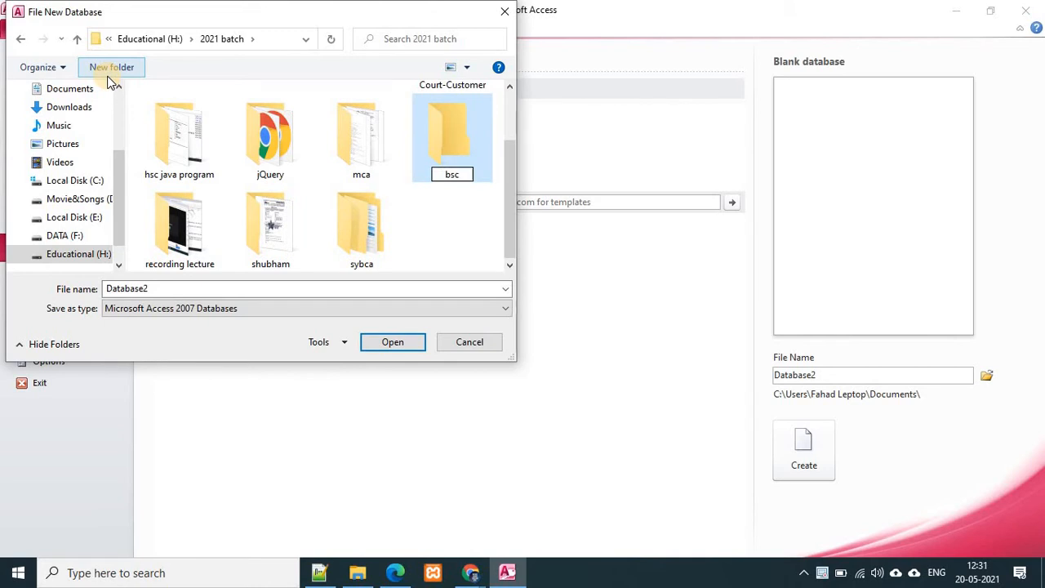
key("BackSpace")
key("BackSpace")
key("BackSpace")
type("fybsc")
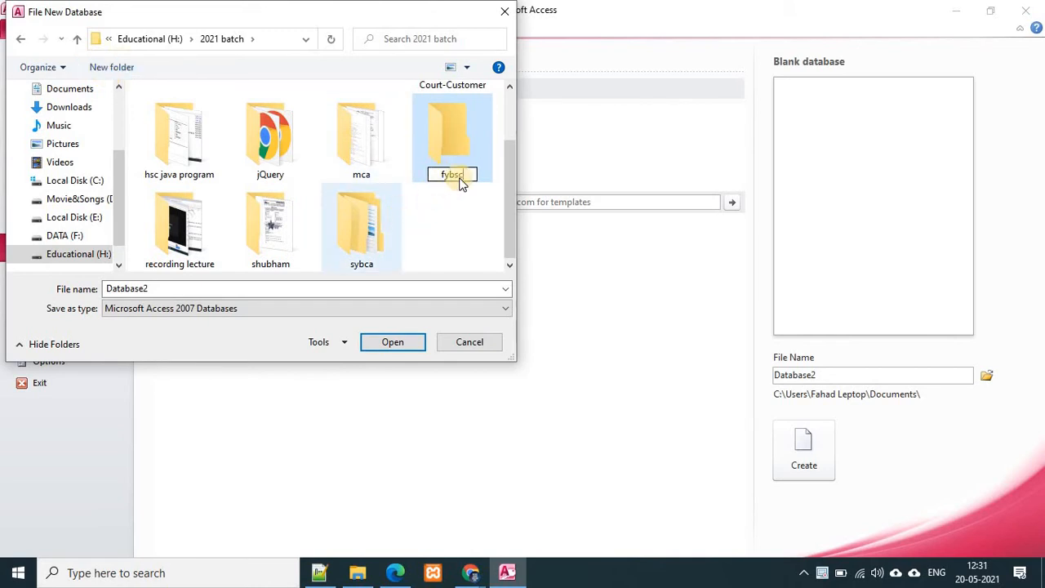
double_click(448, 154)
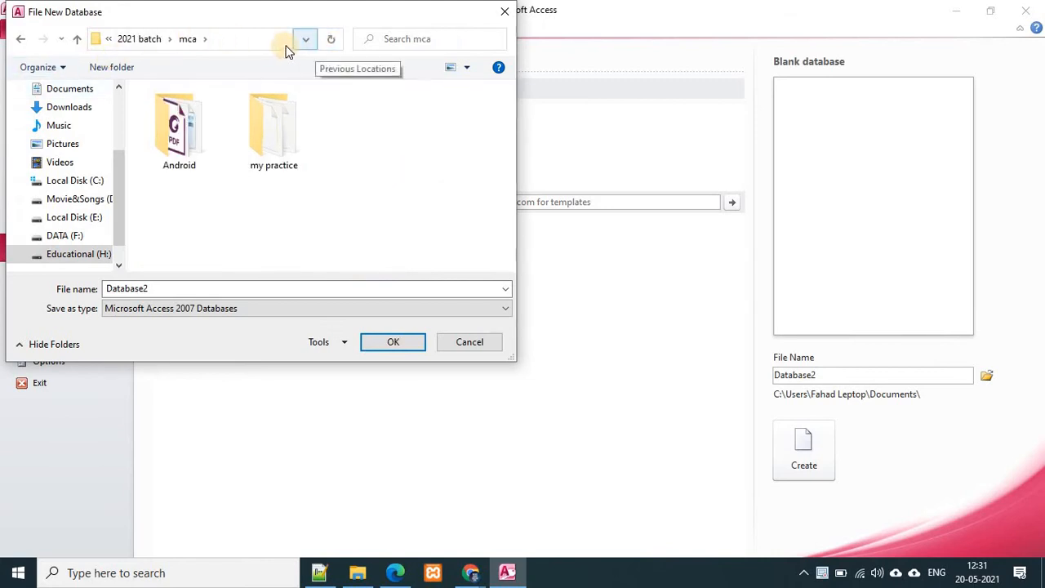
left_click(77, 39)
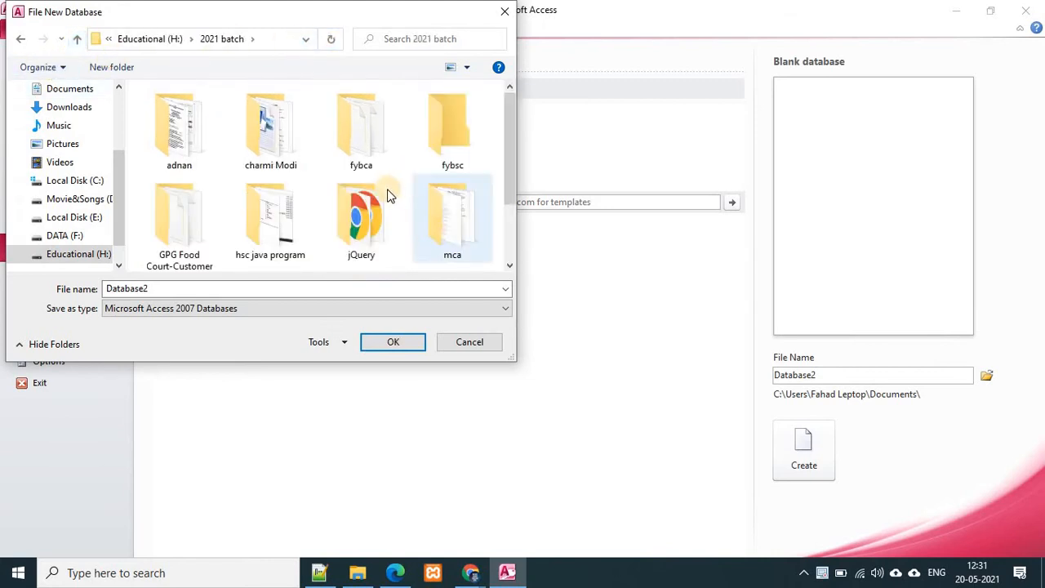
double_click(429, 141)
Create a folder named dbms inside fybsc and open it.
left_click(122, 67)
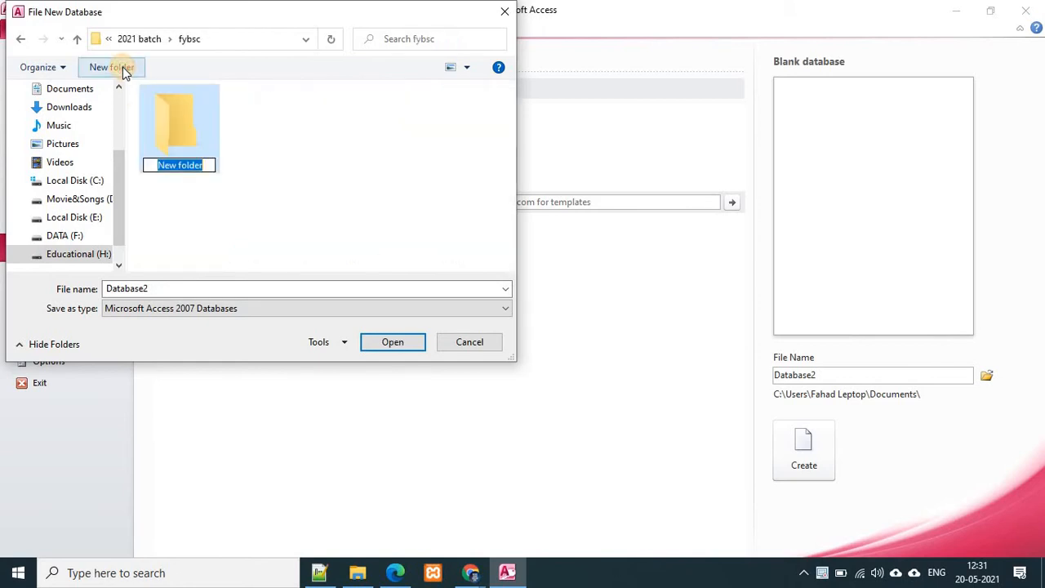
type("dbms")
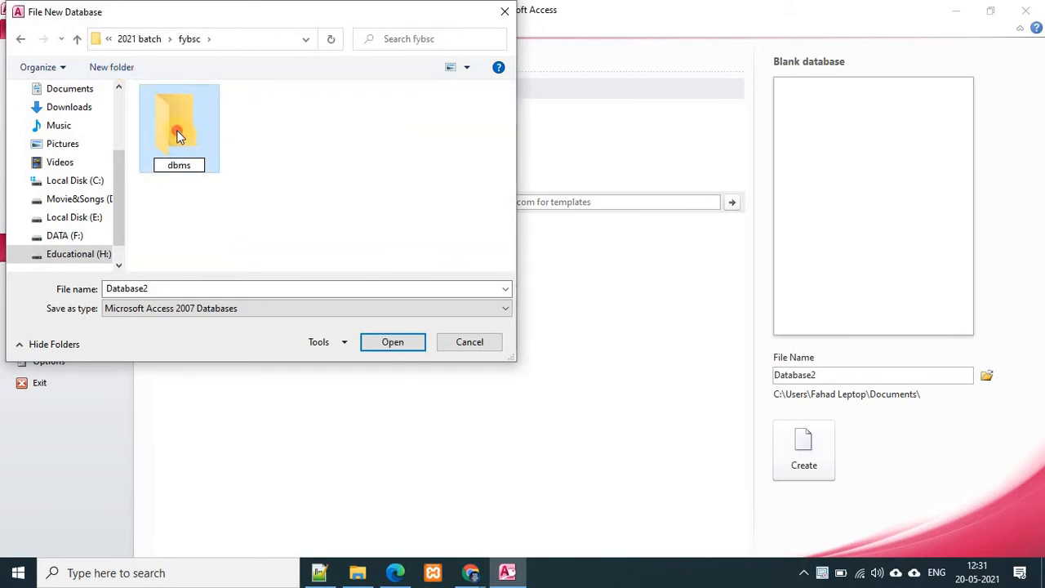
double_click(175, 130)
Name the database file Database1 in the dbms folder and create the blank database.
left_click(159, 289)
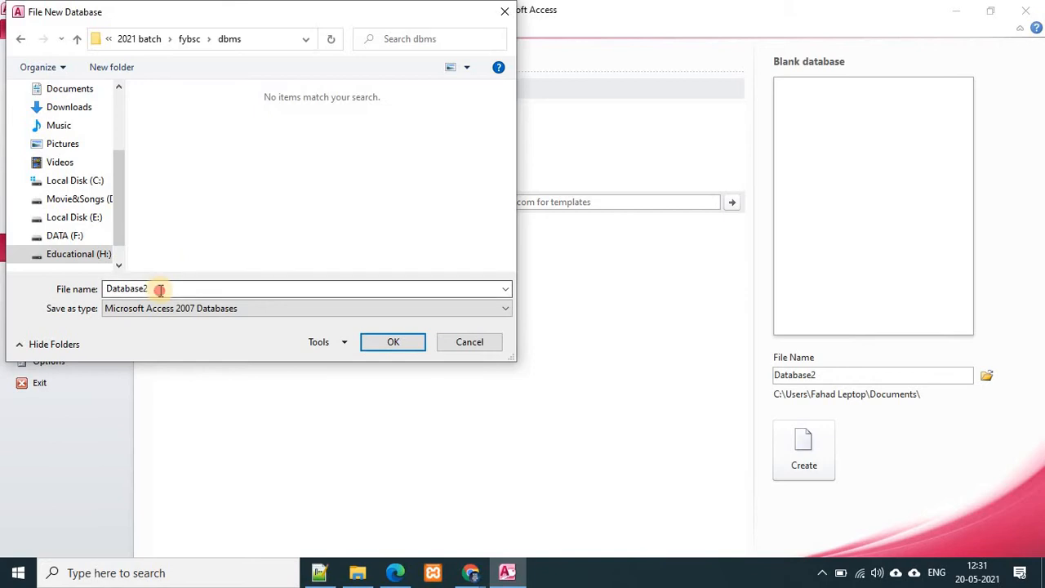
left_click(182, 289)
key("BackSpace")
type("1")
left_click(401, 348)
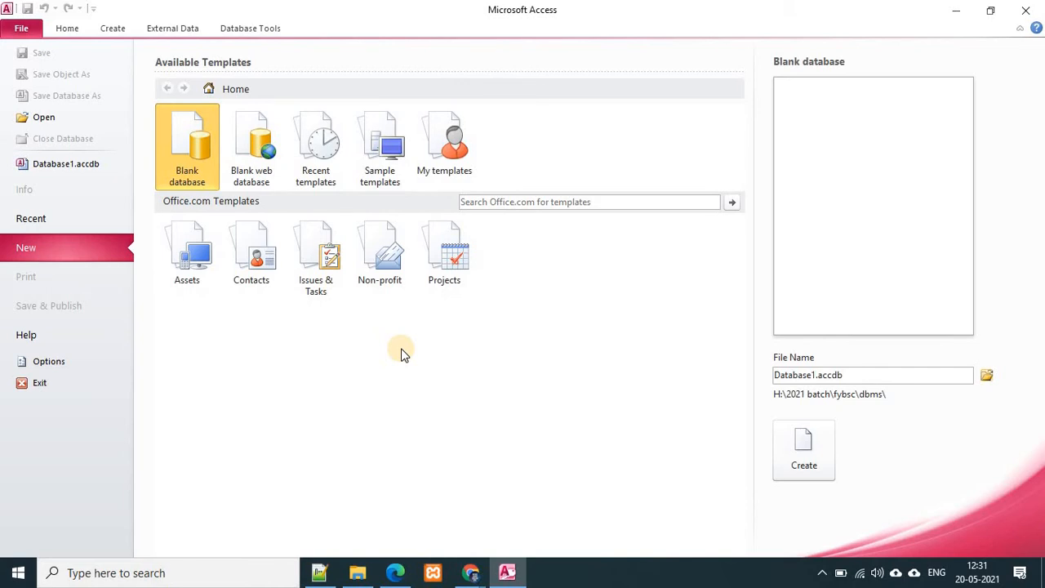
left_click(802, 448)
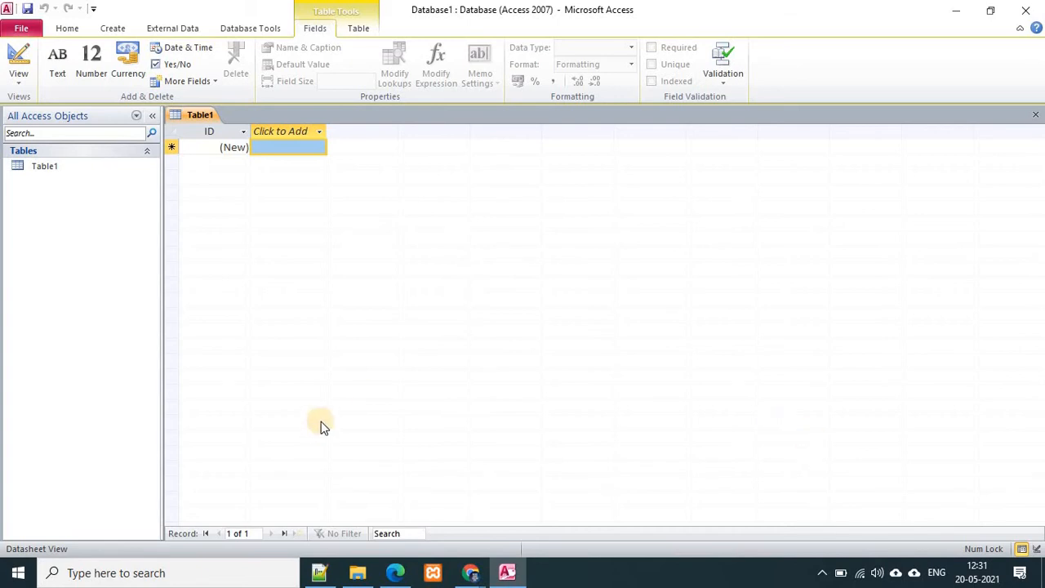
Switch to temp1.pdf in Microsoft Edge and handwrite "Design" with the Draw tool in the blank area below the order table notes.
left_click(399, 571)
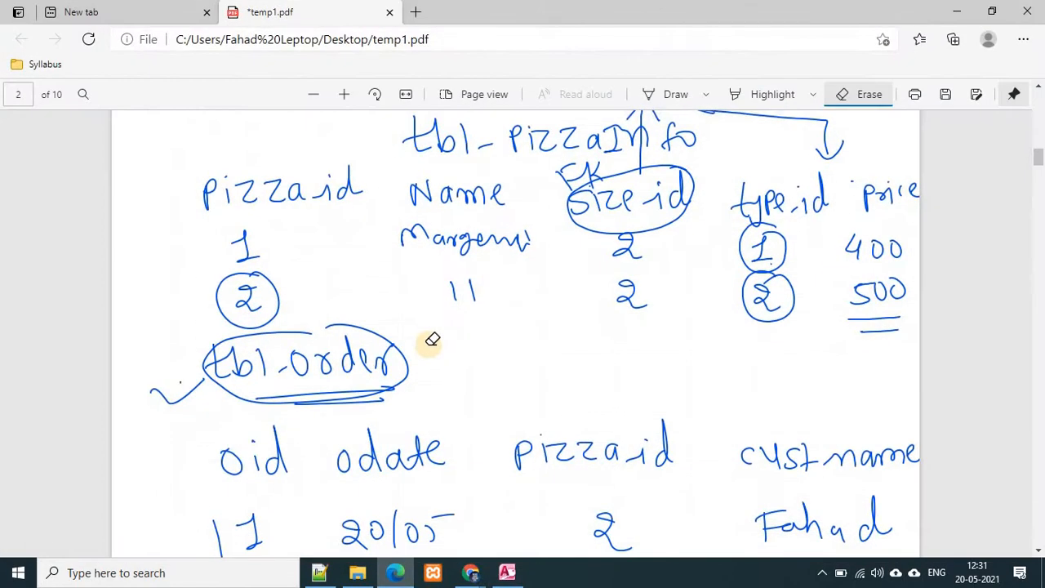
scroll(431, 338, "down", 5)
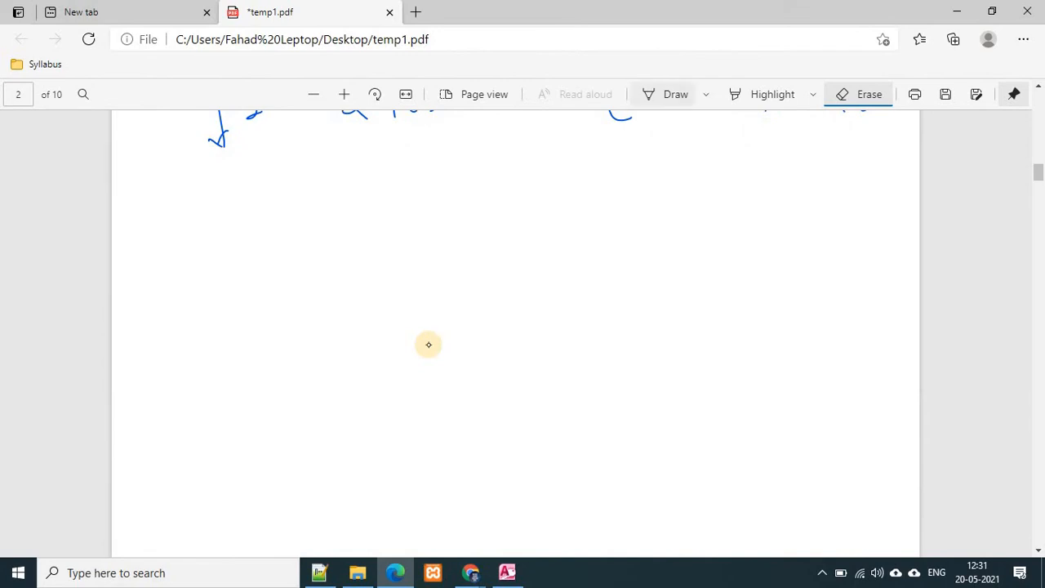
left_click(674, 95)
mouse_move(203, 234)
left_mouse_down()
mouse_move(193, 288)
mouse_move(256, 283)
left_mouse_up()
scroll(429, 345, "up", 1)
mouse_move(276, 262)
left_mouse_down()
mouse_move(262, 268)
mouse_move(261, 284)
left_mouse_up()
mouse_move(284, 253)
left_mouse_down()
mouse_move(290, 280)
mouse_move(304, 289)
mouse_move(353, 270)
mouse_move(369, 278)
left_mouse_up()
Handwrite "Query" to the right of "Design" and circle it.
mouse_move(565, 248)
left_mouse_down()
mouse_move(552, 276)
mouse_move(572, 247)
left_mouse_up()
mouse_move(563, 266)
left_mouse_down()
mouse_move(582, 281)
mouse_move(606, 278)
left_mouse_up()
mouse_move(617, 269)
left_mouse_down()
mouse_move(624, 259)
mouse_move(627, 279)
left_mouse_up()
left_click_drag(630, 276, 658, 263)
left_click_drag(660, 256, 670, 274)
left_click_drag(680, 253, 668, 294)
mouse_move(569, 302)
left_mouse_down()
mouse_move(589, 307)
mouse_move(542, 268)
mouse_move(590, 304)
left_mouse_up()
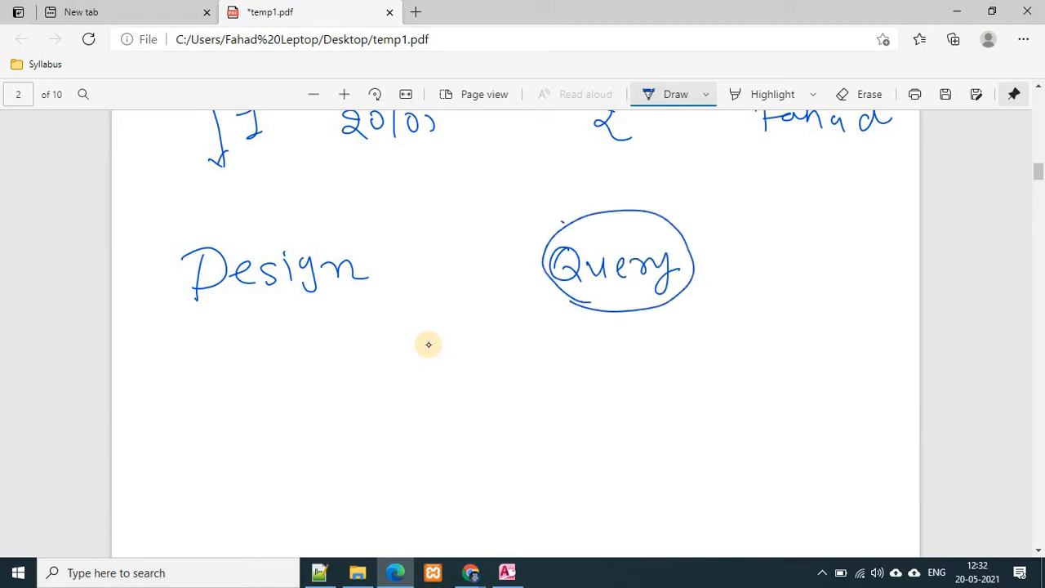
Link "Query" to a circled "Design" with a curved arrow and write a circled, ticked "GUI" beneath "Design".
mouse_move(562, 222)
left_mouse_down()
mouse_move(359, 245)
mouse_move(352, 261)
mouse_move(369, 270)
mouse_move(334, 326)
mouse_move(314, 260)
left_mouse_up()
scroll(428, 345, "up", 1)
mouse_move(250, 353)
left_mouse_down()
mouse_move(245, 379)
mouse_move(282, 350)
left_mouse_up()
mouse_move(299, 350)
left_mouse_down()
mouse_move(299, 379)
mouse_move(314, 379)
left_mouse_up()
left_click_drag(286, 350, 307, 349)
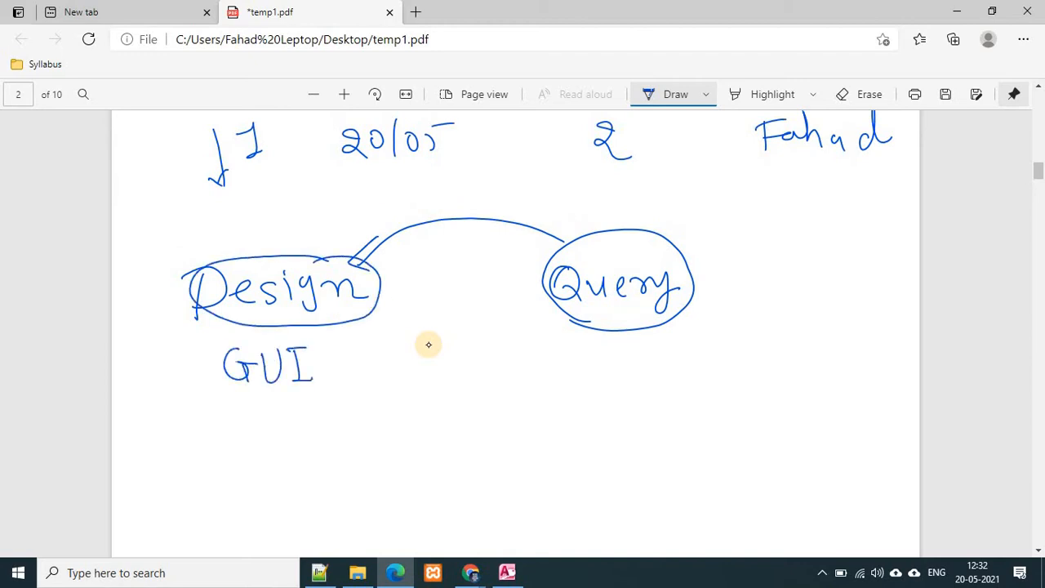
left_click_drag(177, 373, 230, 365)
mouse_move(271, 332)
left_mouse_down()
mouse_move(228, 337)
mouse_move(331, 364)
mouse_move(274, 333)
left_mouse_up()
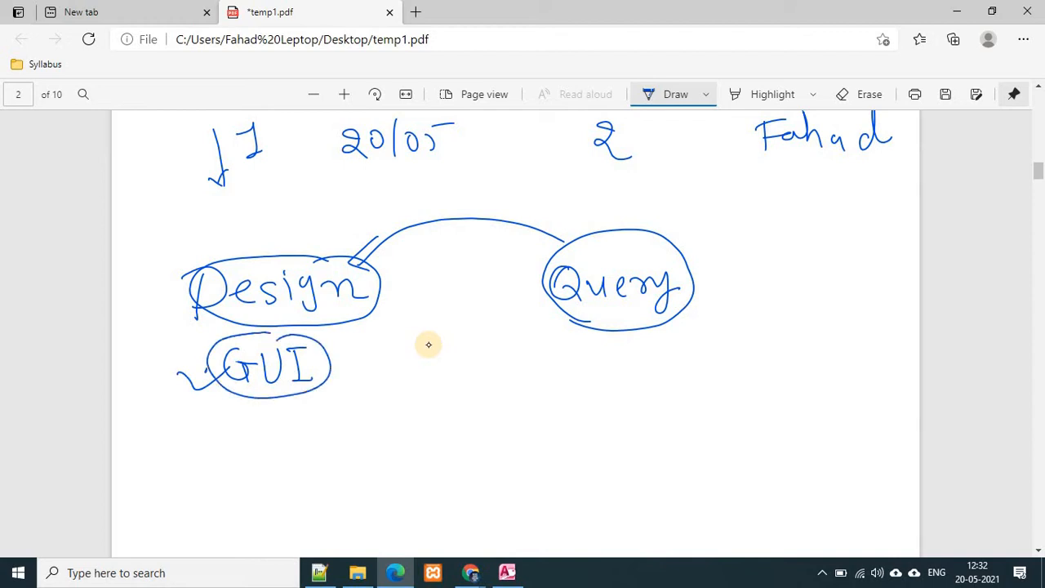
Draw a downward arrow from "Query" to the handwritten word "Syntax", with a line above and below the word.
mouse_move(605, 320)
left_mouse_down()
mouse_move(608, 358)
mouse_move(621, 343)
mouse_move(584, 395)
mouse_move(622, 387)
left_mouse_up()
mouse_move(624, 374)
left_mouse_down()
mouse_move(622, 405)
mouse_move(657, 396)
left_mouse_up()
left_click_drag(661, 370, 673, 399)
mouse_move(656, 385)
left_mouse_down()
mouse_move(714, 397)
mouse_move(690, 397)
left_mouse_up()
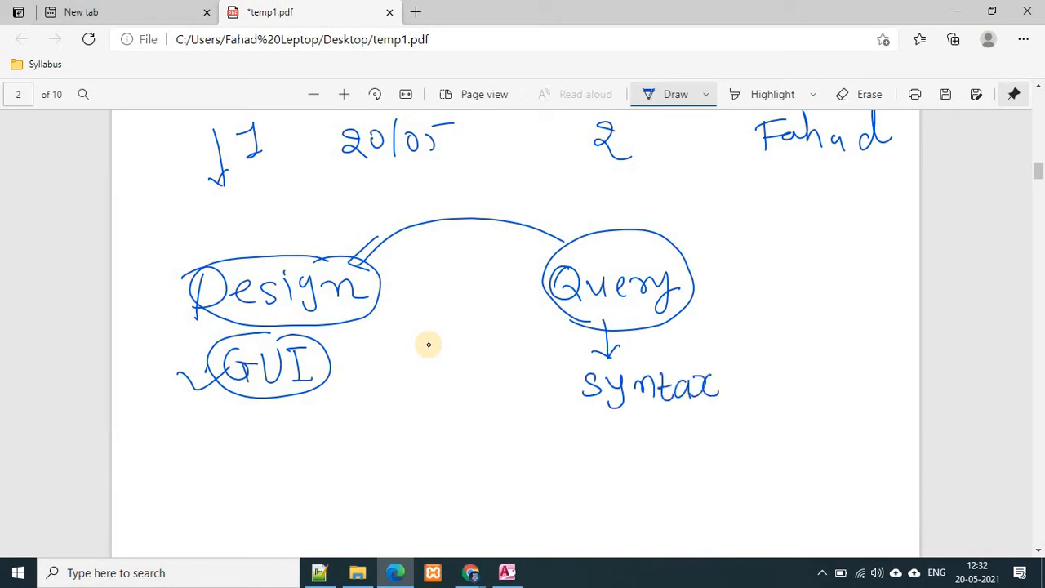
left_click_drag(589, 361, 716, 365)
left_click_drag(595, 414, 709, 411)
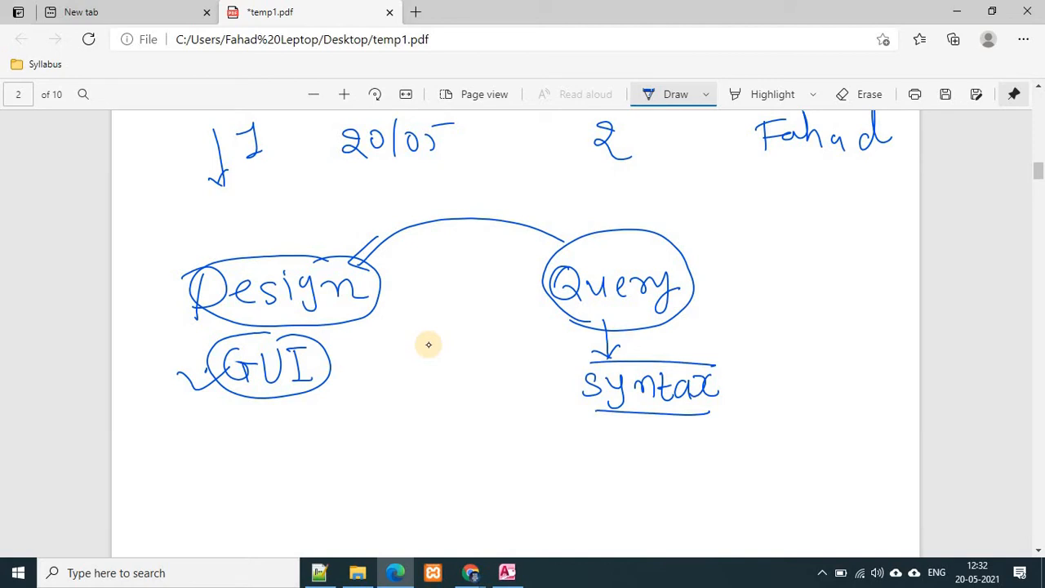
Handwrite the commands "Create" and "Insert" one under the other beneath "Syntax".
mouse_move(499, 439)
left_mouse_down()
mouse_move(503, 462)
mouse_move(536, 445)
mouse_move(557, 459)
left_mouse_up()
mouse_move(574, 442)
left_mouse_down()
mouse_move(563, 456)
mouse_move(578, 459)
left_mouse_up()
mouse_move(596, 425)
left_mouse_down()
mouse_move(597, 459)
mouse_move(609, 442)
left_mouse_up()
mouse_move(609, 446)
left_mouse_down()
mouse_move(617, 434)
mouse_move(627, 452)
left_mouse_up()
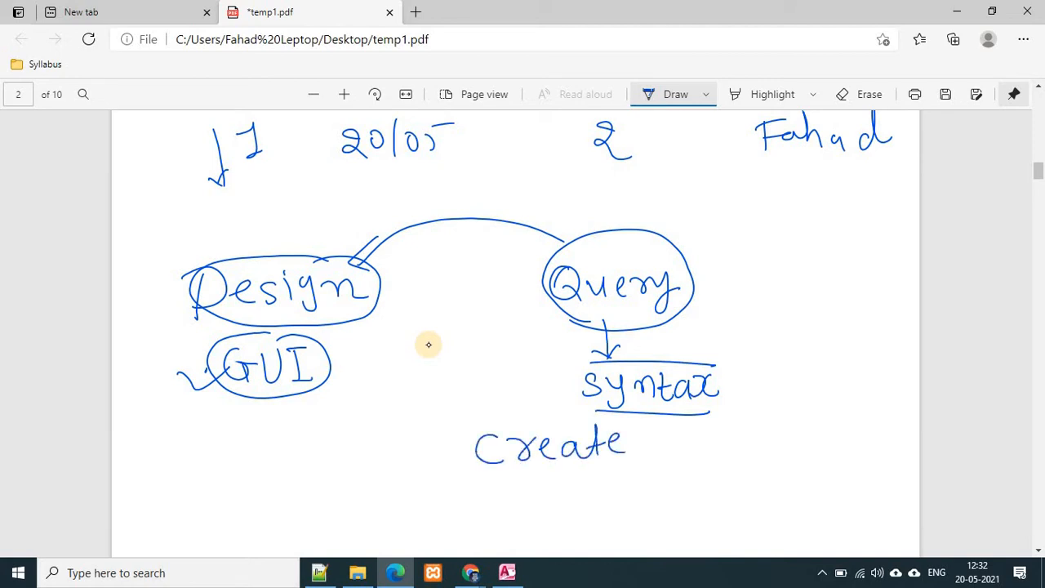
scroll(428, 345, "down", 1)
mouse_move(495, 428)
left_mouse_down()
mouse_move(493, 454)
mouse_move(508, 452)
left_mouse_up()
mouse_move(480, 430)
left_mouse_down()
mouse_move(501, 426)
mouse_move(542, 454)
left_mouse_up()
mouse_move(560, 433)
left_mouse_down()
mouse_move(547, 454)
mouse_move(598, 439)
left_mouse_up()
left_click_drag(613, 423, 629, 454)
left_click_drag(607, 442, 630, 441)
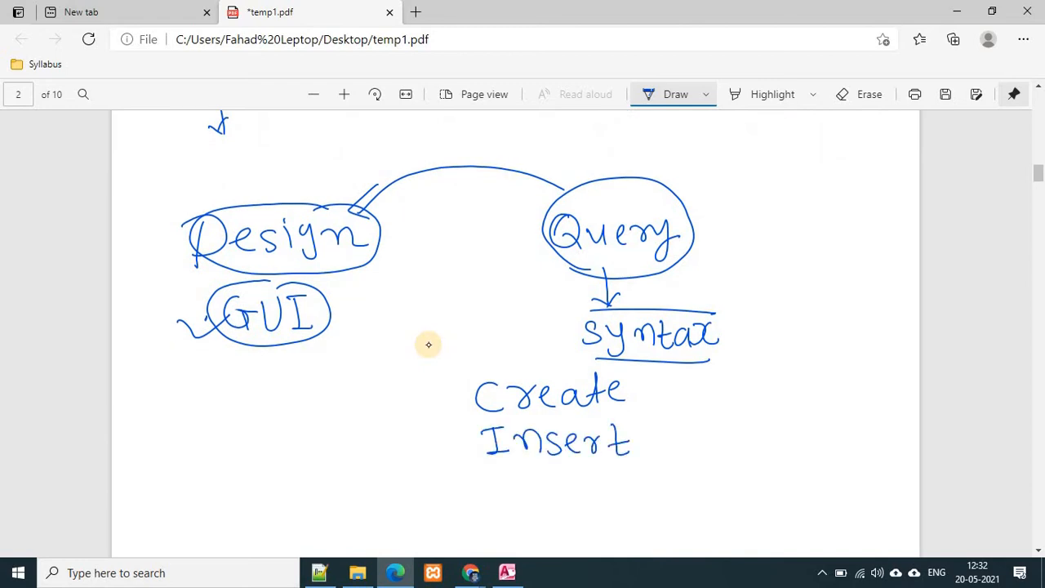
Handwrite "Update" and "delete" beneath "Insert" to extend the command list.
mouse_move(488, 470)
left_mouse_down()
mouse_move(505, 472)
mouse_move(520, 498)
left_mouse_up()
left_click_drag(520, 480, 546, 496)
mouse_move(553, 462)
left_mouse_down()
mouse_move(557, 496)
mouse_move(581, 495)
left_mouse_up()
mouse_move(594, 465)
left_mouse_down()
mouse_move(599, 490)
mouse_move(605, 480)
left_mouse_up()
left_click_drag(610, 480, 633, 488)
mouse_move(510, 518)
left_mouse_down()
mouse_move(494, 527)
mouse_move(536, 527)
left_mouse_up()
mouse_move(546, 508)
left_mouse_down()
mouse_move(547, 530)
mouse_move(585, 530)
left_mouse_up()
left_click_drag(580, 520, 613, 526)
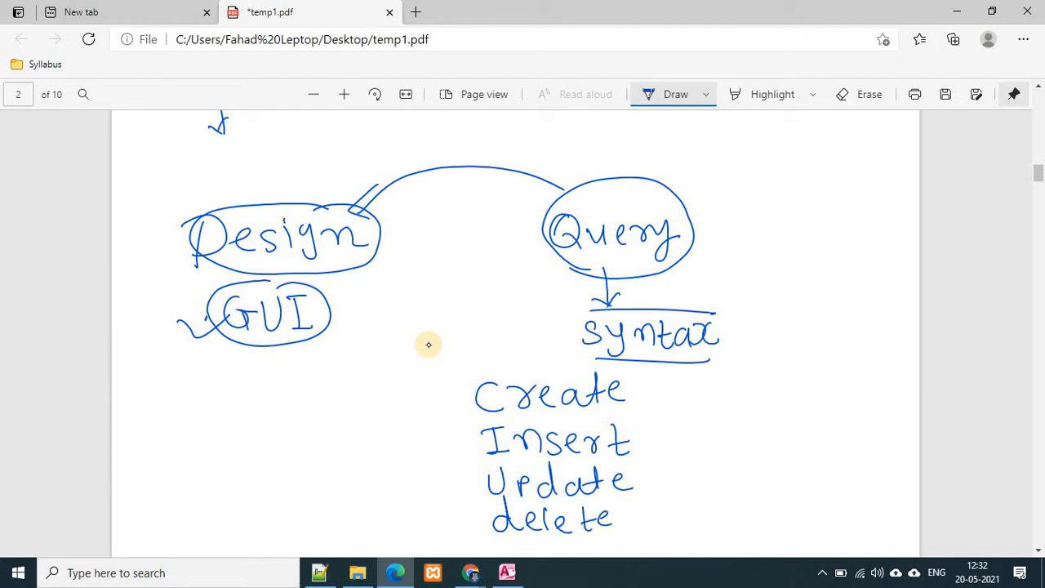
Handwrite "Select" to the right of the command list.
left_click_drag(721, 449, 707, 471)
mouse_move(735, 462)
left_mouse_down()
mouse_move(745, 452)
mouse_move(752, 474)
left_mouse_up()
left_click_drag(759, 448, 763, 475)
mouse_move(772, 465)
left_mouse_down()
mouse_move(781, 461)
mouse_move(784, 473)
left_mouse_up()
mouse_move(802, 456)
left_mouse_down()
mouse_move(804, 474)
mouse_move(825, 474)
left_mouse_up()
left_click_drag(810, 463, 824, 462)
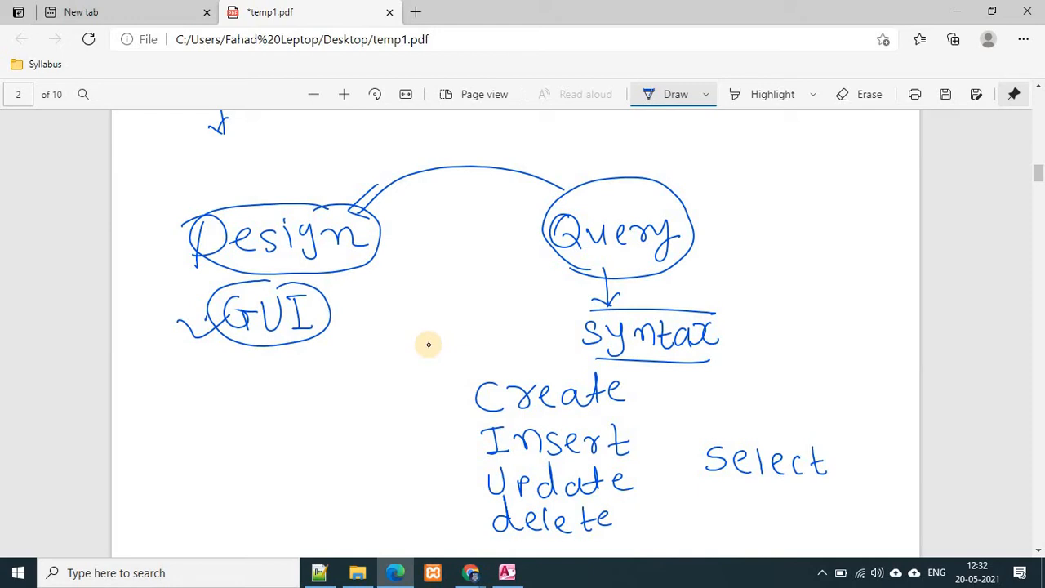
Draw a box around "Select" and add an underlined "50" above it with a connecting line and a downward arrow.
mouse_move(711, 487)
left_mouse_down()
mouse_move(810, 482)
mouse_move(834, 454)
mouse_move(764, 439)
mouse_move(699, 477)
mouse_move(722, 485)
left_mouse_up()
left_click_drag(735, 441, 796, 396)
mouse_move(800, 395)
left_mouse_down()
mouse_move(807, 424)
mouse_move(853, 447)
mouse_move(854, 483)
mouse_move(869, 474)
left_mouse_up()
Handwrite "+ where" beneath "Select" and draw a vertical line dividing the Design and Query sections.
mouse_move(761, 501)
left_mouse_down()
mouse_move(779, 499)
mouse_move(733, 539)
mouse_move(750, 522)
left_mouse_up()
mouse_move(756, 515)
left_mouse_down()
mouse_move(754, 539)
mouse_move(769, 540)
left_mouse_up()
left_click_drag(776, 529, 825, 534)
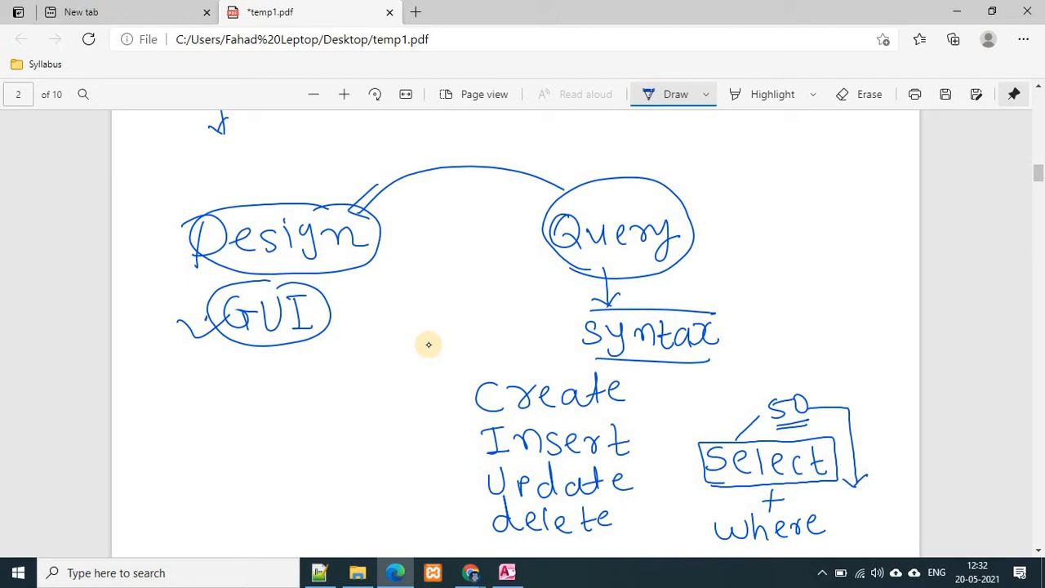
left_click_drag(453, 170, 467, 558)
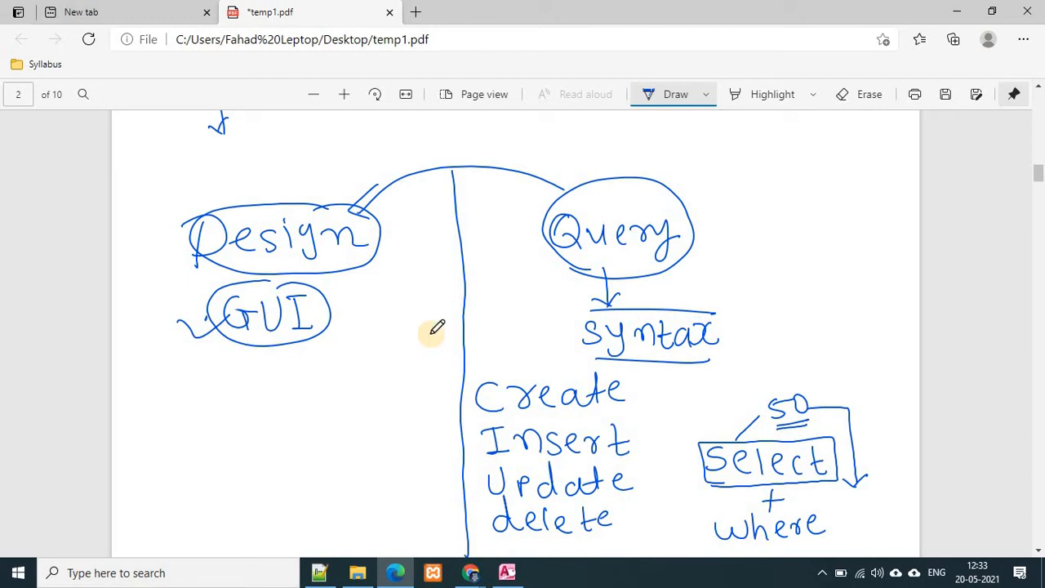
Handwrite "1) DB" followed by a tick mark at the start of page 3.
scroll(355, 378, "down", 5)
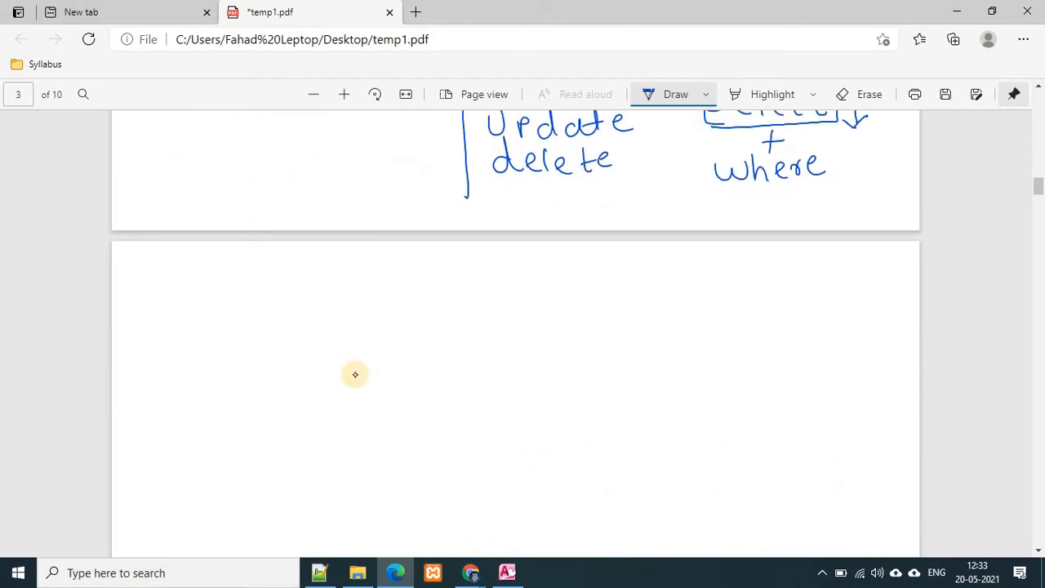
left_click_drag(133, 279, 156, 304)
left_click_drag(190, 266, 192, 296)
mouse_move(220, 270)
left_mouse_down()
mouse_move(224, 297)
mouse_move(317, 263)
left_mouse_up()
Handwrite "2) Table" beneath the DB line.
left_click_drag(135, 334, 165, 366)
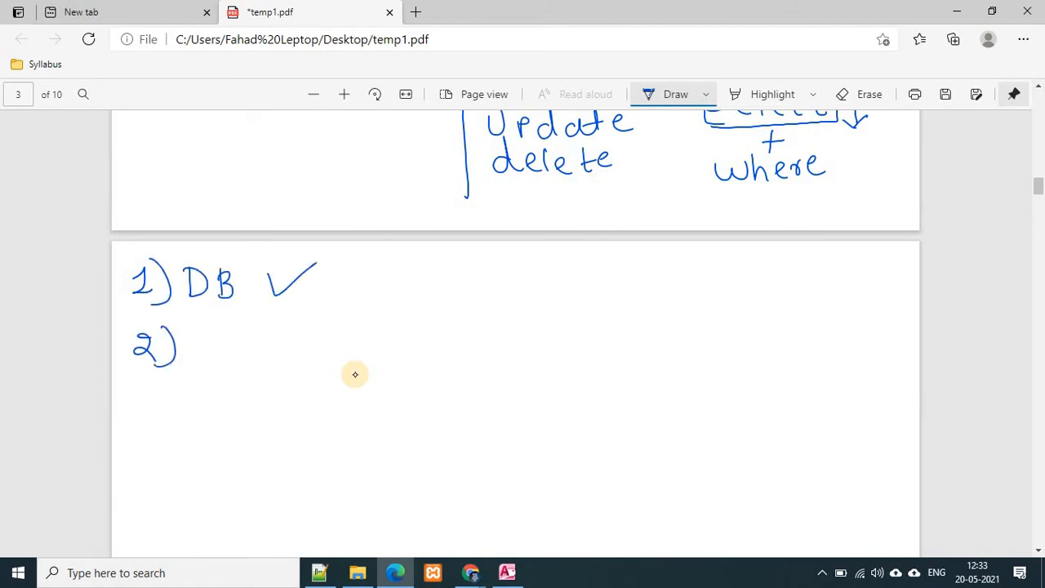
mouse_move(201, 333)
left_mouse_down()
mouse_move(199, 359)
mouse_move(216, 332)
left_mouse_up()
mouse_move(217, 341)
left_mouse_down()
mouse_move(229, 338)
mouse_move(235, 356)
left_mouse_up()
mouse_move(246, 327)
left_mouse_down()
mouse_move(245, 356)
mouse_move(268, 377)
left_mouse_up()
scroll(355, 374, "up", 1)
left_click_drag(281, 365, 300, 371)
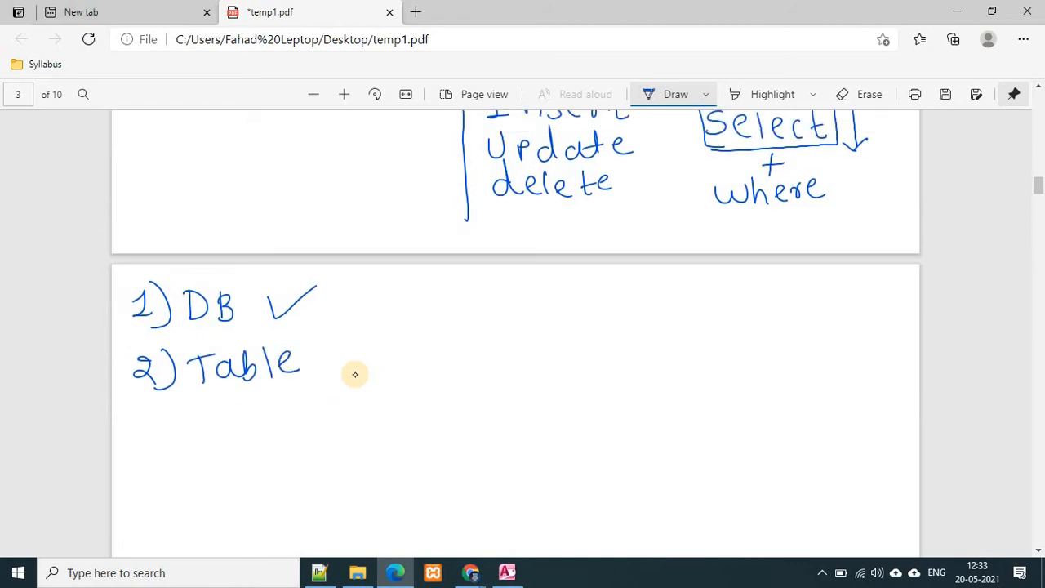
Draw an arrow after "Table" and handwrite "Stud" beside it.
scroll(356, 374, "down", 3)
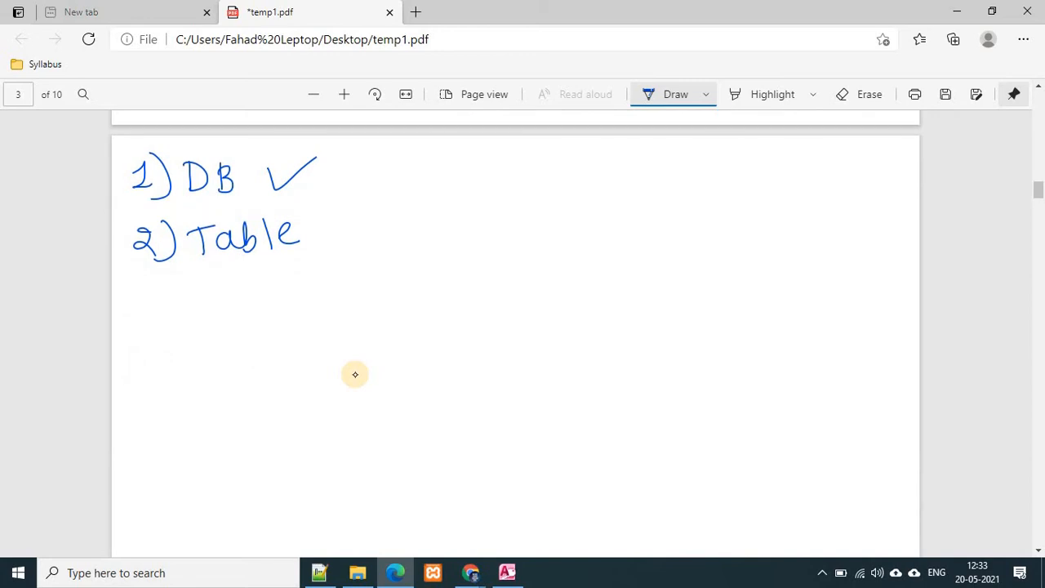
mouse_move(326, 235)
left_mouse_down()
mouse_move(374, 235)
mouse_move(358, 245)
left_mouse_up()
mouse_move(450, 228)
left_mouse_down()
mouse_move(428, 250)
mouse_move(462, 257)
mouse_move(472, 242)
left_mouse_up()
mouse_move(473, 238)
left_mouse_down()
mouse_move(487, 252)
mouse_move(490, 237)
left_mouse_up()
left_click_drag(507, 241, 497, 253)
left_click_drag(511, 217, 521, 254)
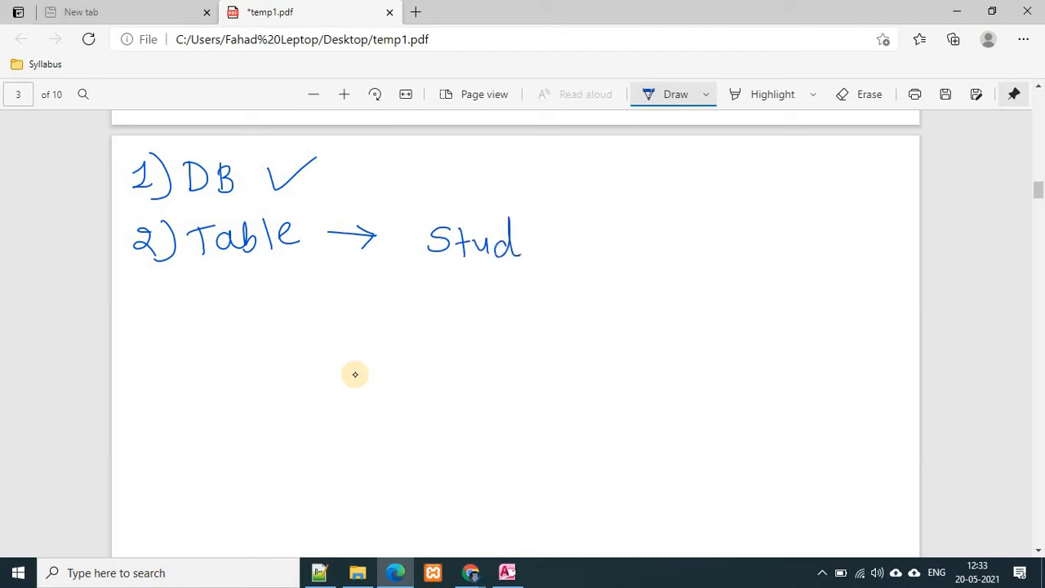
Handwrite the table name "tbl_stud" beneath "Table" and underline it.
left_click_drag(221, 282, 224, 314)
mouse_move(211, 293)
left_mouse_down()
mouse_move(230, 291)
mouse_move(245, 313)
mouse_move(266, 314)
left_mouse_up()
left_click_drag(272, 308, 297, 311)
mouse_move(330, 281)
left_mouse_down()
mouse_move(331, 314)
mouse_move(340, 296)
left_mouse_up()
mouse_move(340, 291)
left_mouse_down()
mouse_move(355, 310)
mouse_move(374, 309)
left_mouse_up()
left_click_drag(379, 263, 387, 307)
left_click_drag(215, 330, 412, 323)
Handwrite the field name "Roll_no" with the data type "Number" beside it, below the tbl_stud heading.
scroll(355, 374, "down", 2)
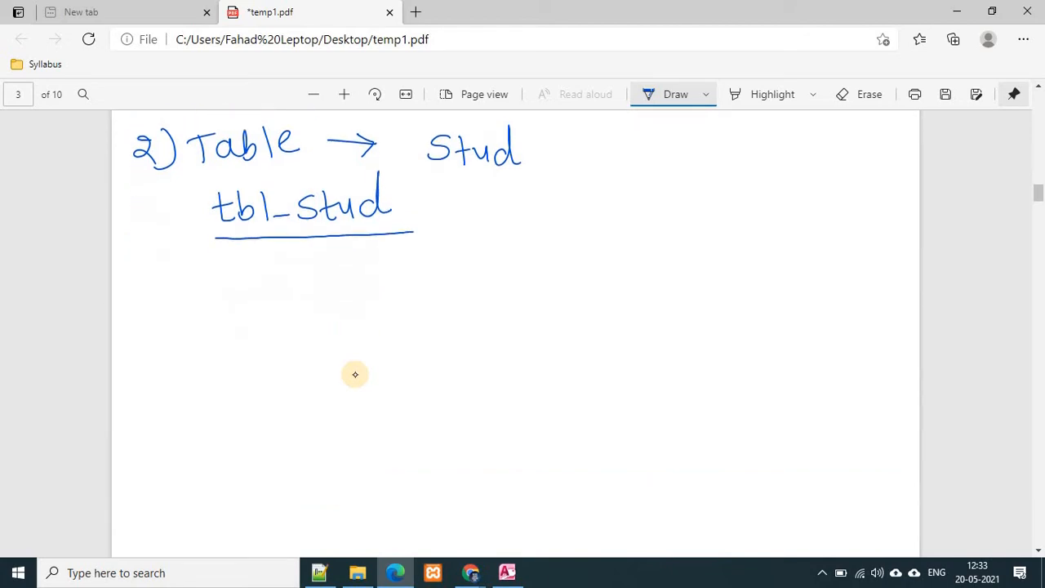
left_click_drag(200, 277, 217, 299)
left_click_drag(230, 281, 245, 302)
mouse_move(257, 277)
left_mouse_down()
mouse_move(258, 300)
mouse_move(283, 301)
left_mouse_up()
mouse_move(283, 281)
left_mouse_down()
mouse_move(294, 299)
mouse_move(310, 299)
left_mouse_up()
mouse_move(331, 281)
left_mouse_down()
mouse_move(322, 284)
mouse_move(331, 278)
left_mouse_up()
mouse_move(425, 278)
left_mouse_down()
mouse_move(425, 300)
mouse_move(445, 273)
left_mouse_up()
mouse_move(454, 281)
left_mouse_down()
mouse_move(455, 294)
mouse_move(482, 286)
mouse_move(539, 296)
left_mouse_up()
left_click_drag(544, 294, 558, 276)
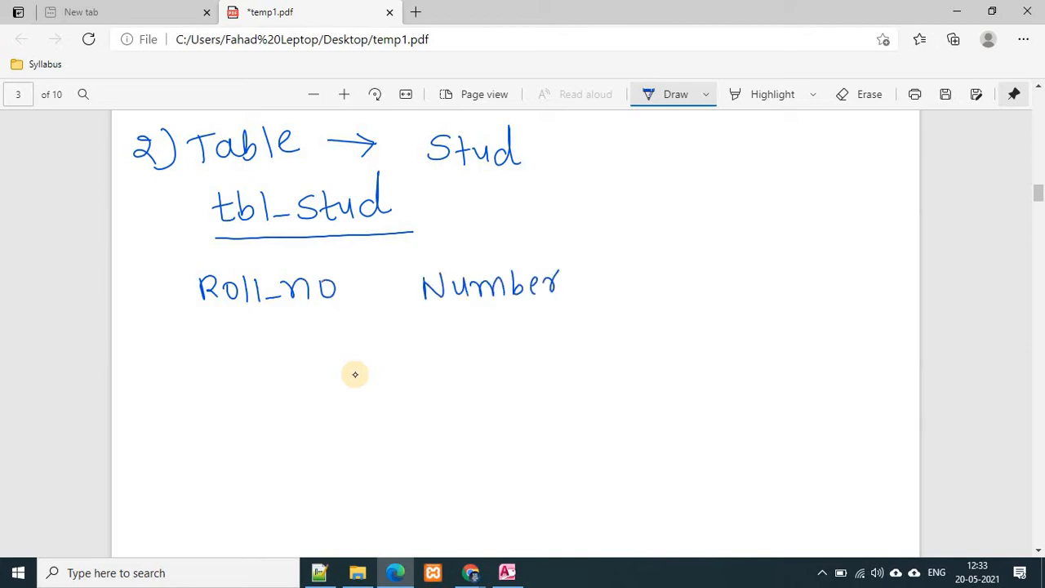
Handwrite the primary key mark "PK" in front of Roll_no and draw a slanted line beneath it.
mouse_move(129, 297)
left_mouse_down()
mouse_move(131, 320)
mouse_move(141, 303)
left_mouse_up()
mouse_move(147, 287)
left_mouse_down()
mouse_move(147, 309)
mouse_move(168, 303)
left_mouse_up()
left_click_drag(124, 333, 211, 295)
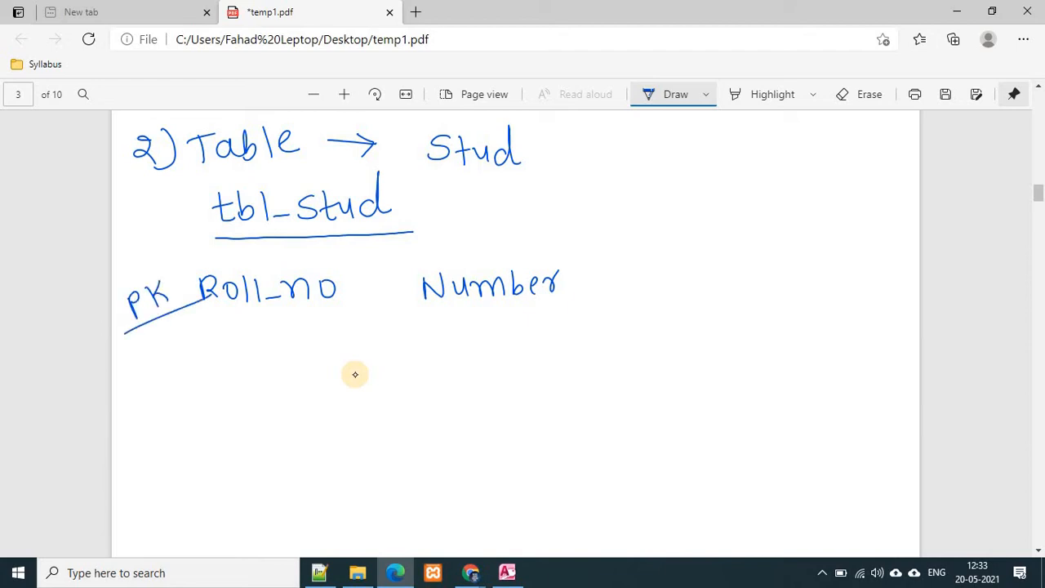
Handwrite the field name "Sname" below Roll_no with the data type "text" beside it.
mouse_move(226, 331)
left_mouse_down()
mouse_move(208, 353)
mouse_move(315, 353)
left_mouse_up()
left_click_drag(322, 343, 333, 351)
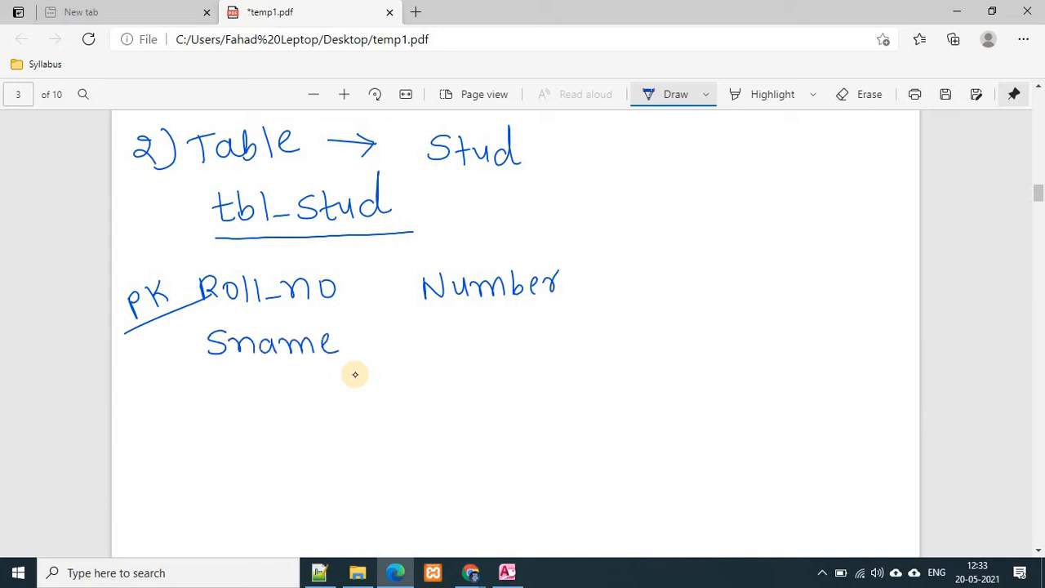
mouse_move(441, 323)
left_mouse_down()
mouse_move(454, 349)
mouse_move(464, 331)
left_mouse_up()
left_click_drag(461, 339, 488, 348)
mouse_move(489, 328)
left_mouse_down()
mouse_move(475, 348)
mouse_move(500, 348)
left_mouse_up()
left_click_drag(492, 330, 512, 327)
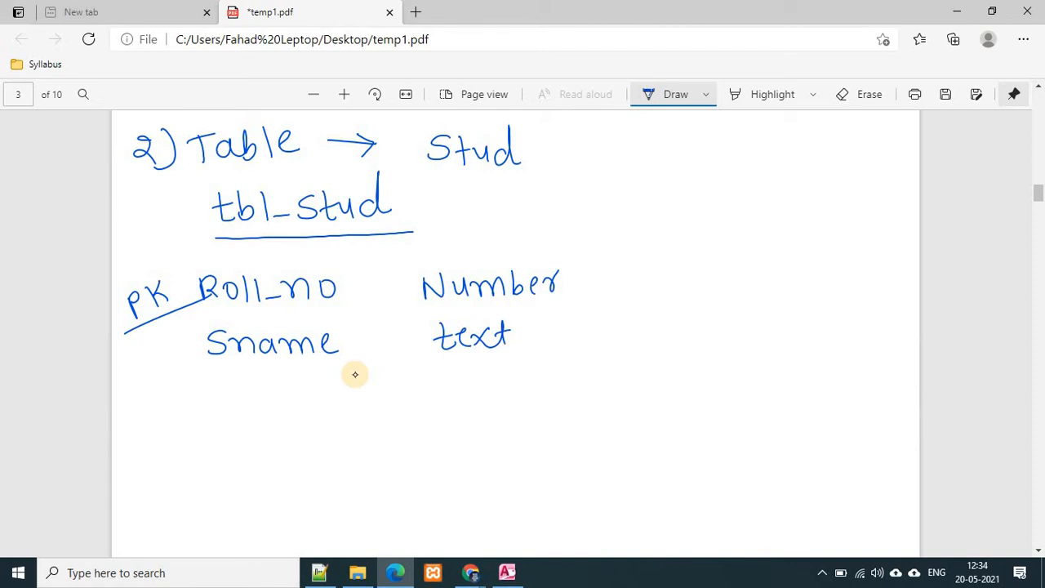
Handwrite the field name "City" below Sname with the data type "text" beside it.
mouse_move(226, 386)
left_mouse_down()
mouse_move(212, 383)
mouse_move(225, 405)
left_mouse_up()
left_click_drag(237, 387, 236, 401)
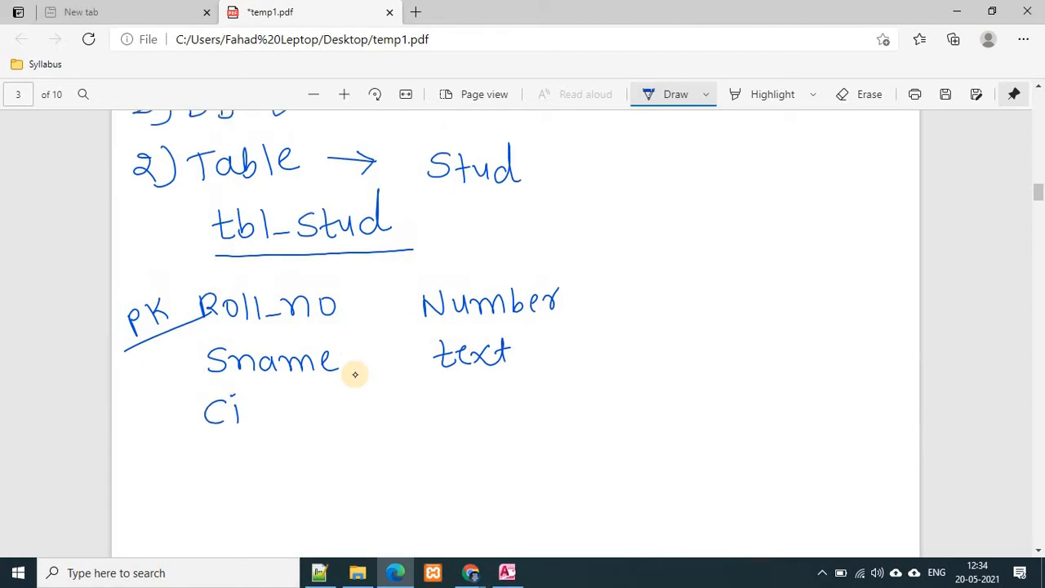
mouse_move(252, 400)
left_mouse_down()
mouse_move(263, 423)
mouse_move(265, 409)
left_mouse_up()
mouse_move(266, 403)
left_mouse_down()
mouse_move(275, 405)
mouse_move(265, 429)
left_mouse_up()
left_click_drag(456, 391, 465, 419)
left_click_drag(445, 406, 487, 414)
mouse_move(491, 397)
left_mouse_down()
mouse_move(504, 418)
mouse_move(489, 420)
left_mouse_up()
mouse_move(511, 388)
left_mouse_down()
mouse_move(518, 418)
mouse_move(533, 400)
left_mouse_up()
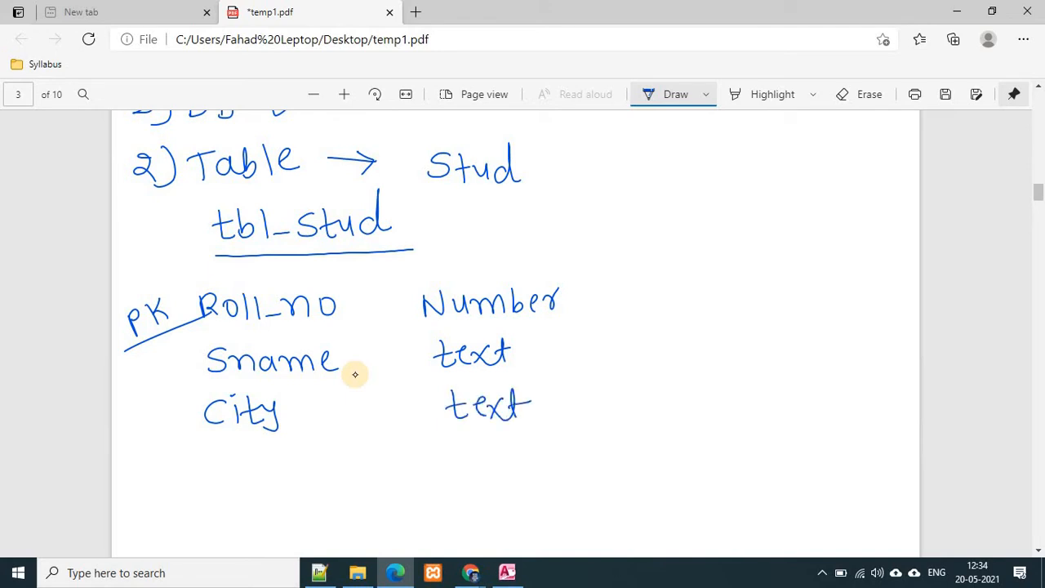
Handwrite the field name "dob" below City with the data type "date" beside it.
scroll(355, 374, "down", 1)
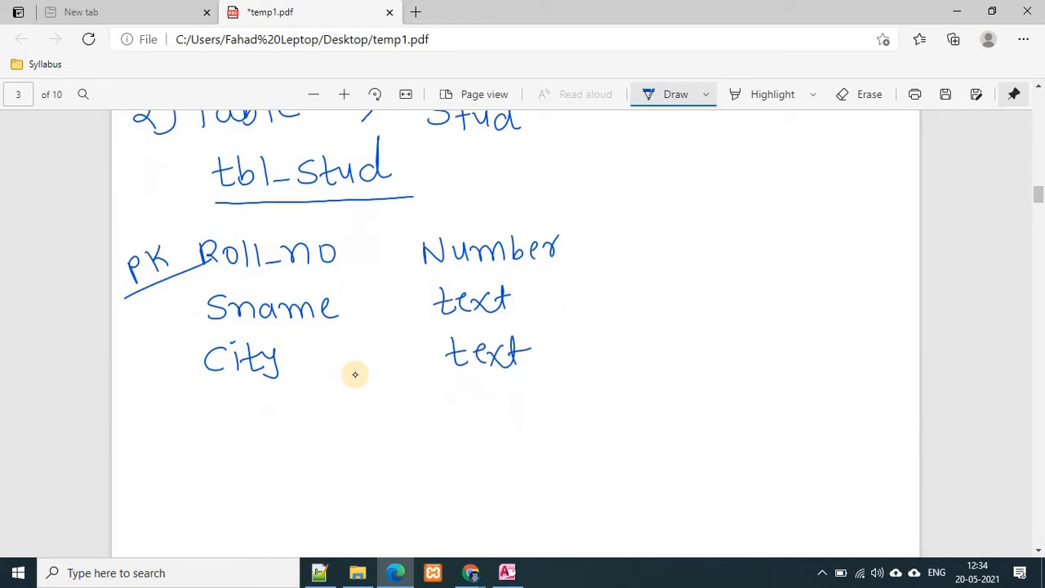
mouse_move(236, 406)
left_mouse_down()
mouse_move(237, 423)
mouse_move(258, 404)
mouse_move(282, 423)
left_mouse_up()
mouse_move(480, 397)
left_mouse_down()
mouse_move(482, 415)
mouse_move(513, 415)
left_mouse_up()
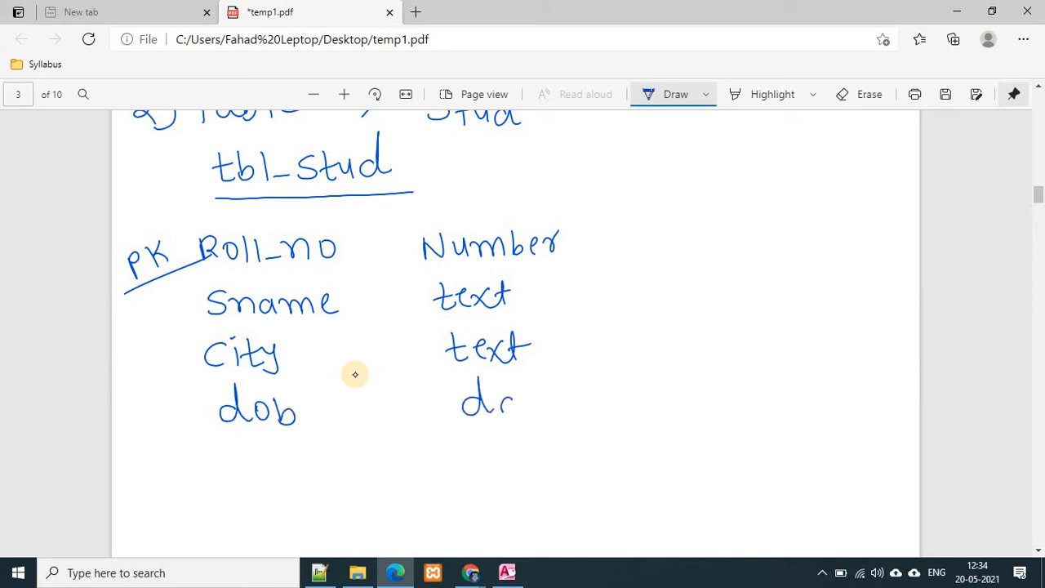
mouse_move(529, 377)
left_mouse_down()
mouse_move(531, 413)
mouse_move(542, 399)
left_mouse_up()
mouse_move(547, 398)
left_mouse_down()
mouse_move(555, 389)
mouse_move(565, 410)
left_mouse_up()
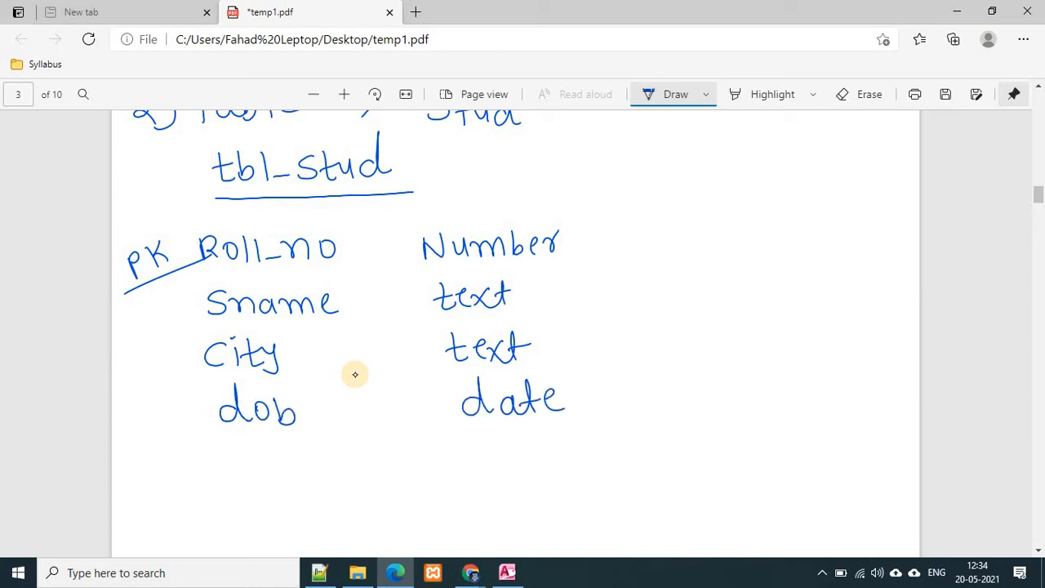
Handwrite the field name "address" below dob with the data type "text" beside it.
scroll(355, 374, "down", 2)
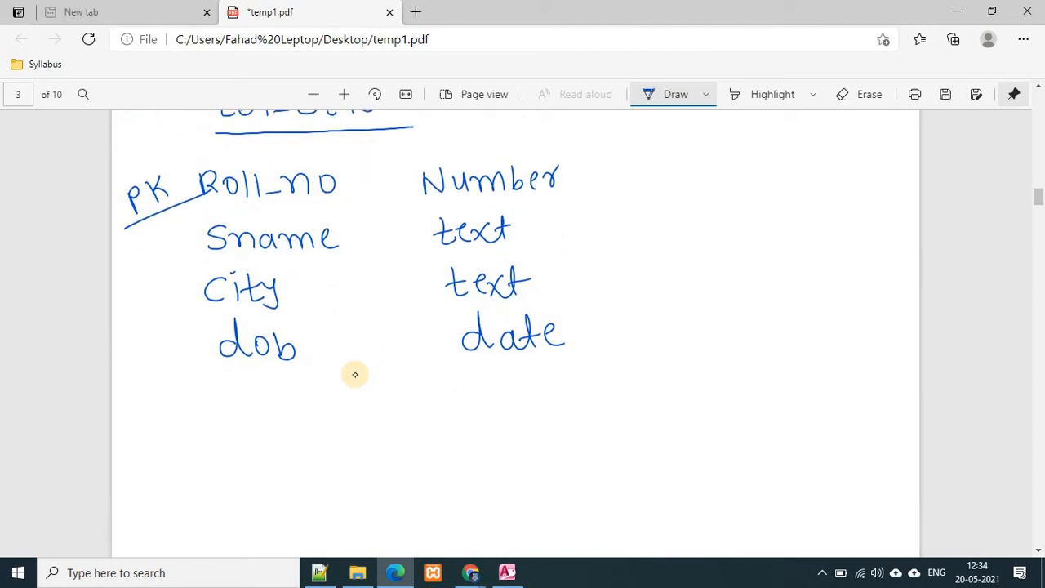
mouse_move(240, 395)
left_mouse_down()
mouse_move(238, 411)
mouse_move(249, 412)
left_mouse_up()
left_click_drag(267, 399, 271, 415)
left_click_drag(290, 399, 292, 414)
left_click_drag(293, 376, 294, 415)
left_click_drag(299, 413, 318, 403)
left_click_drag(323, 403, 357, 418)
mouse_move(462, 380)
left_mouse_down()
mouse_move(459, 412)
mouse_move(470, 395)
mouse_move(483, 407)
left_mouse_up()
left_click_drag(487, 392, 498, 410)
mouse_move(499, 392)
left_mouse_down()
mouse_move(487, 410)
mouse_move(507, 410)
left_mouse_up()
left_click_drag(501, 392, 524, 391)
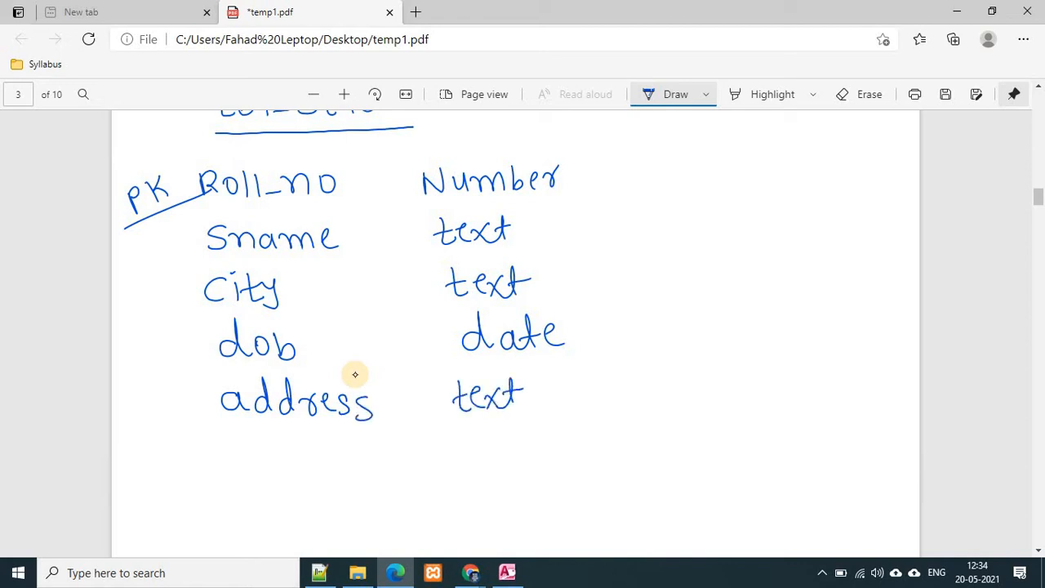
Handwrite the field names "Course", "Sem" and "div" one below the other beneath address.
mouse_move(245, 449)
left_mouse_down()
mouse_move(243, 470)
mouse_move(259, 455)
mouse_move(294, 472)
mouse_move(314, 454)
mouse_move(347, 464)
mouse_move(317, 467)
mouse_move(356, 465)
left_mouse_up()
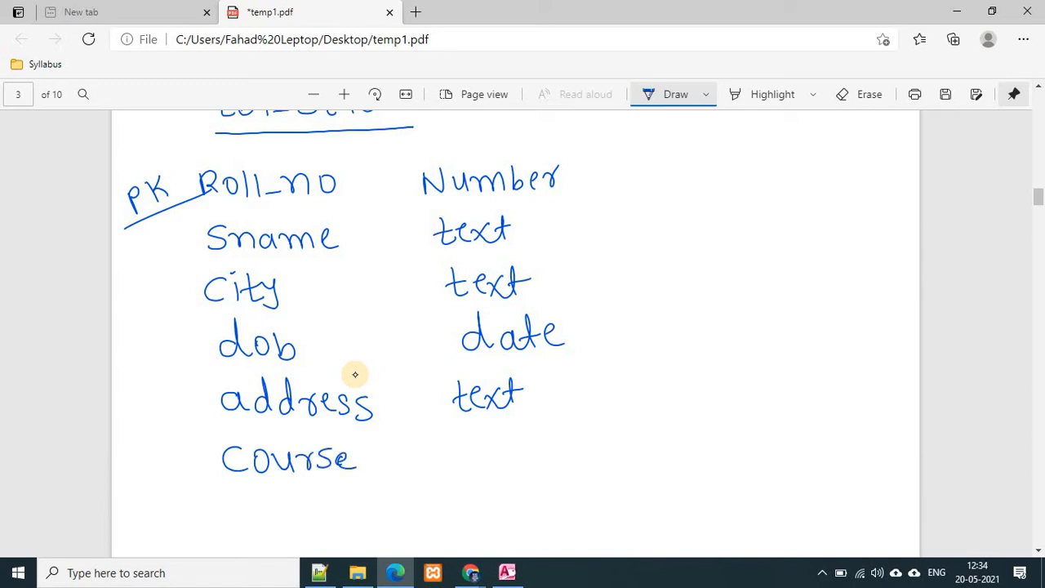
scroll(355, 374, "down", 1)
mouse_move(248, 450)
left_mouse_down()
mouse_move(230, 475)
mouse_move(277, 474)
mouse_move(293, 460)
mouse_move(330, 486)
left_mouse_up()
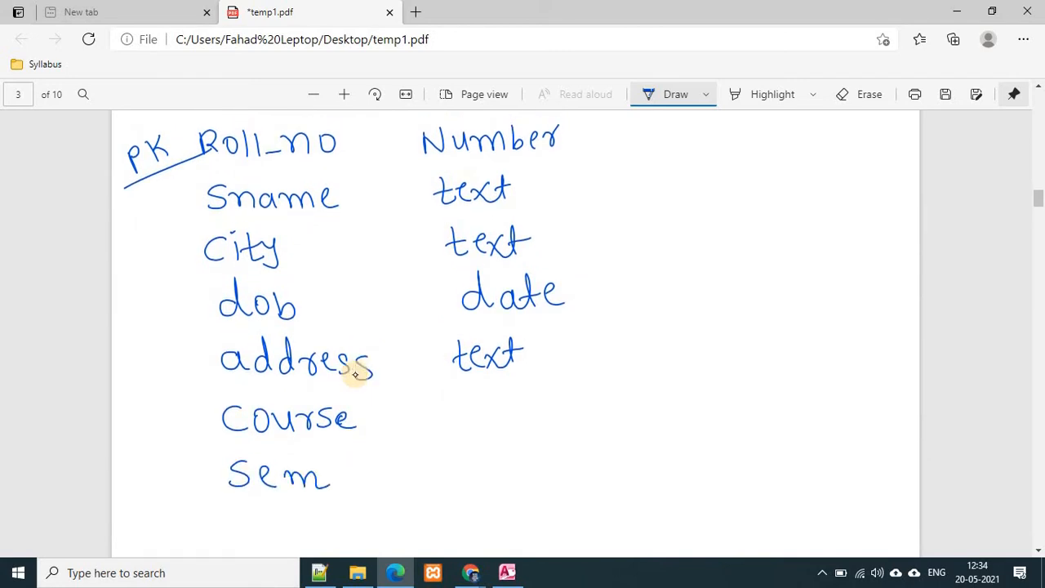
mouse_move(249, 521)
left_mouse_down()
mouse_move(232, 531)
mouse_move(259, 529)
left_mouse_up()
mouse_move(268, 518)
left_mouse_down()
mouse_move(270, 529)
mouse_move(291, 531)
mouse_move(302, 513)
left_mouse_up()
Draw a dash after Course and handwrite its data type "text".
left_click_drag(371, 416, 414, 415)
left_click_drag(475, 404, 482, 432)
left_click_drag(463, 420, 518, 431)
mouse_move(523, 403)
left_mouse_down()
mouse_move(503, 435)
mouse_move(539, 431)
left_mouse_up()
left_click_drag(525, 418, 547, 413)
Draw a dash after Sem and handwrite its data type "number".
left_click_drag(380, 472, 549, 488)
mouse_move(557, 464)
left_mouse_down()
mouse_move(552, 485)
mouse_move(569, 489)
left_mouse_up()
left_click_drag(573, 479, 593, 483)
left_click_drag(596, 486, 605, 467)
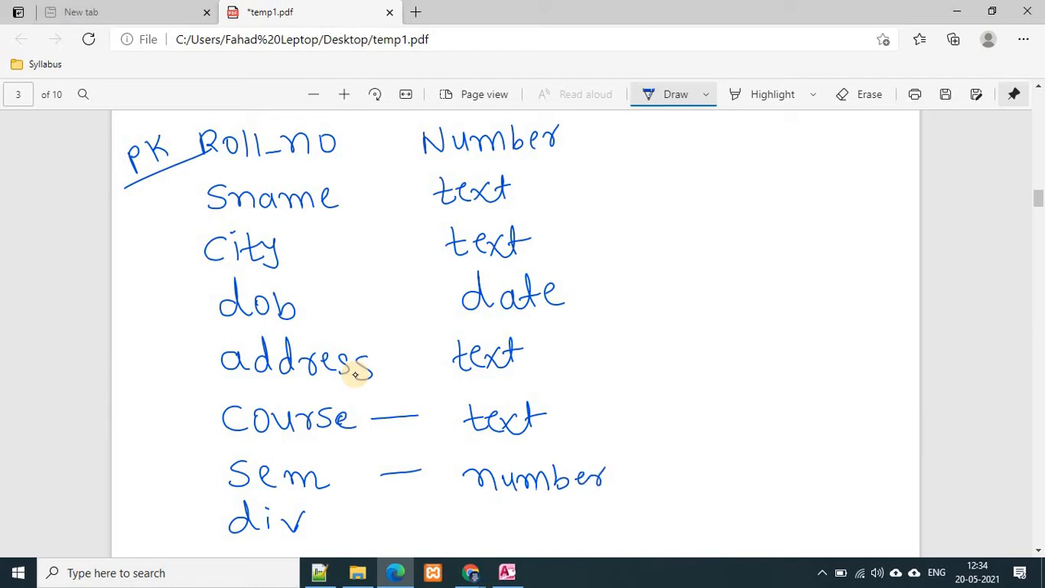
Draw a dash after div and handwrite its data type "text".
left_click_drag(394, 518, 427, 516)
mouse_move(488, 505)
left_mouse_down()
mouse_move(494, 531)
mouse_move(499, 514)
mouse_move(530, 533)
left_mouse_up()
left_click_drag(531, 512, 515, 533)
left_click_drag(554, 505, 555, 533)
left_click_drag(544, 515, 572, 515)
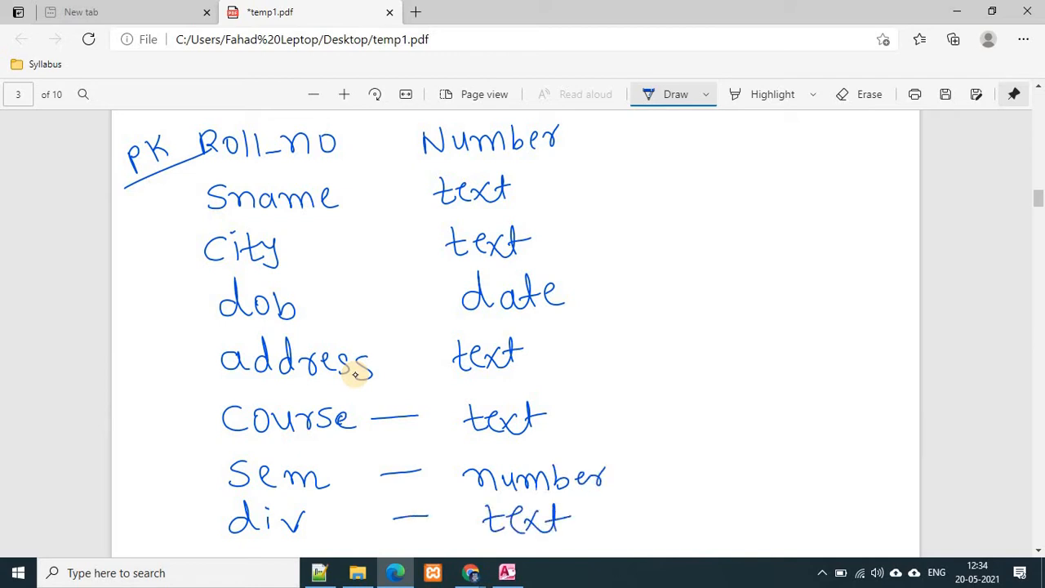
Draw a box around the whole list of fields and data types, from Roll_no down to div.
scroll(355, 374, "up", 3)
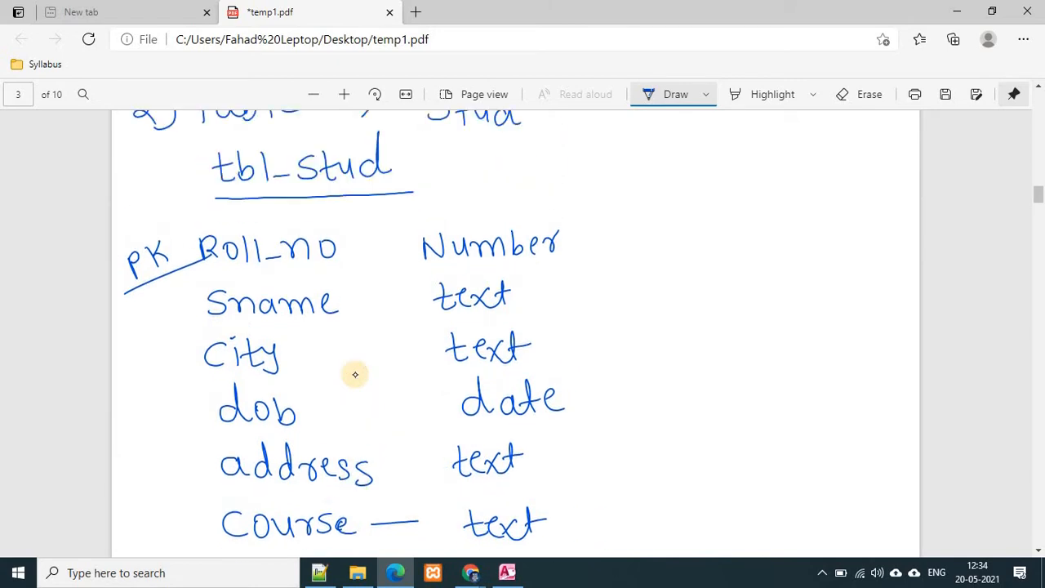
mouse_move(191, 234)
left_mouse_down()
mouse_move(182, 494)
mouse_move(199, 559)
left_mouse_up()
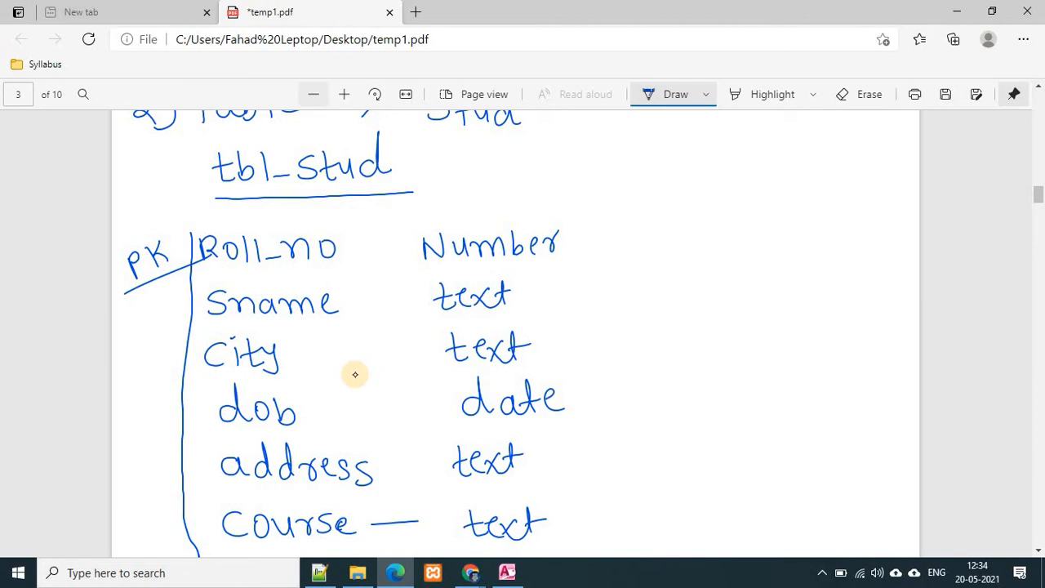
left_click(314, 94)
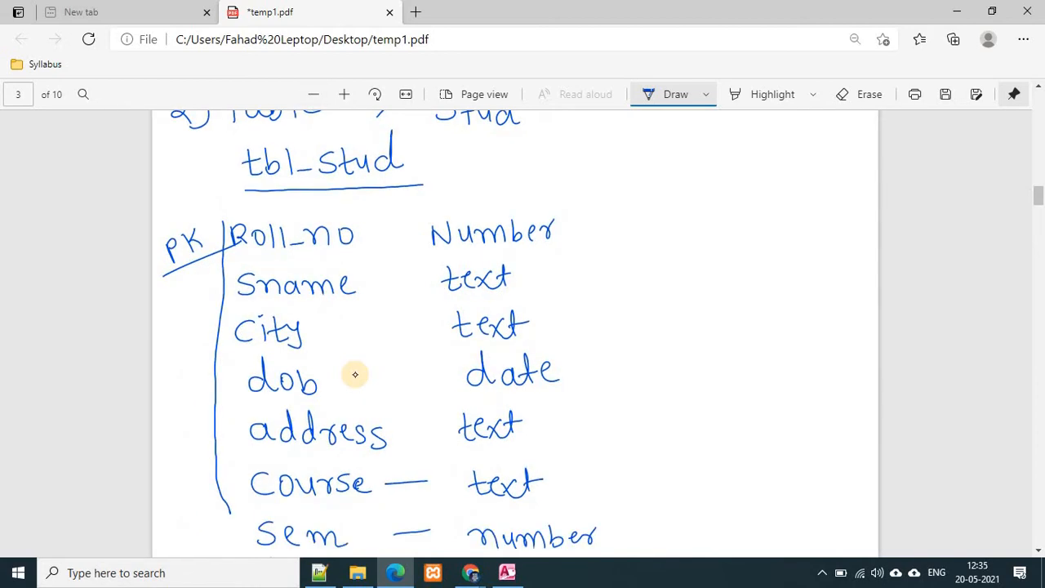
mouse_move(223, 214)
left_mouse_down()
mouse_move(557, 209)
mouse_move(608, 258)
mouse_move(610, 542)
left_mouse_up()
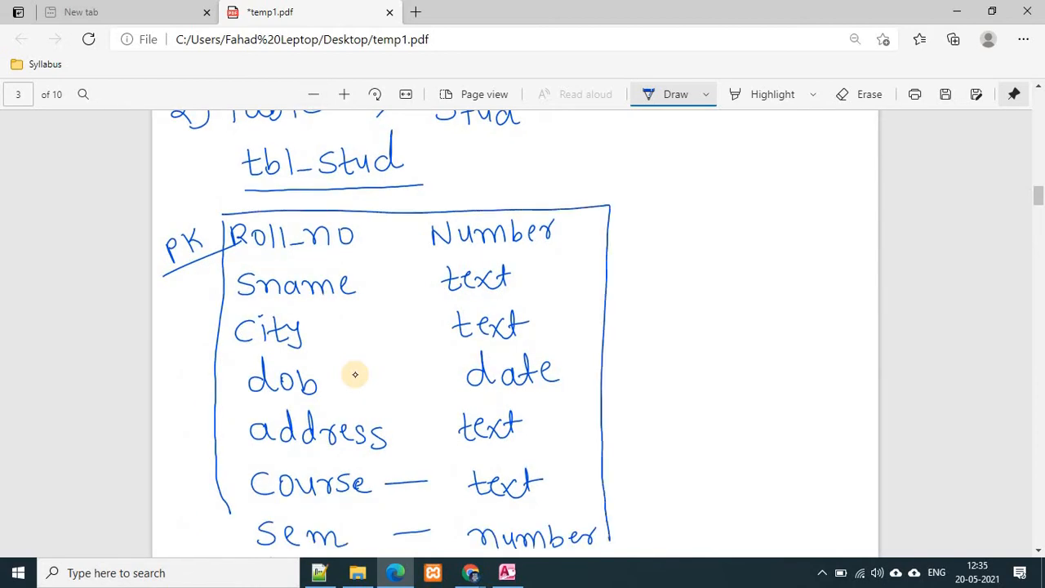
left_click(314, 94)
scroll(355, 375, "up", 3)
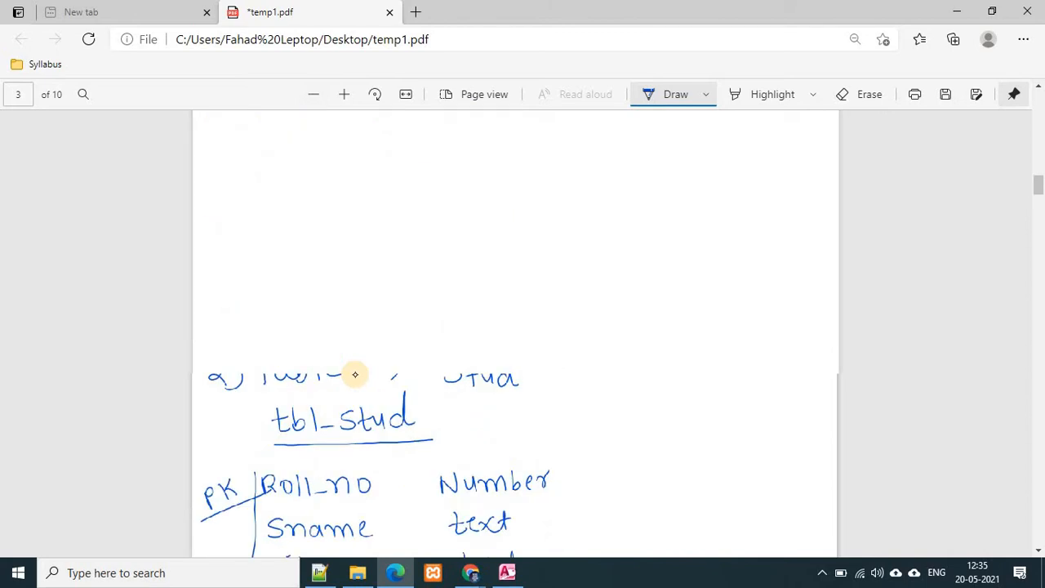
scroll(355, 375, "down", 4)
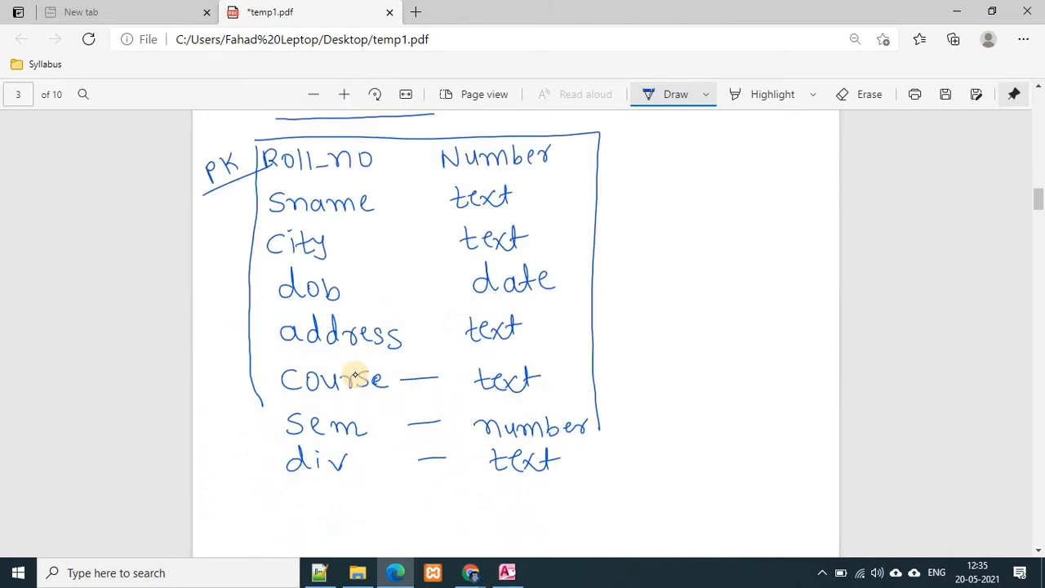
mouse_move(257, 382)
left_mouse_down()
mouse_move(255, 405)
mouse_move(376, 490)
mouse_move(587, 488)
mouse_move(619, 425)
left_mouse_up()
Draw dashes between the names and data types of Roll_no, Sname, City, dob and address.
left_click_drag(401, 160, 416, 160)
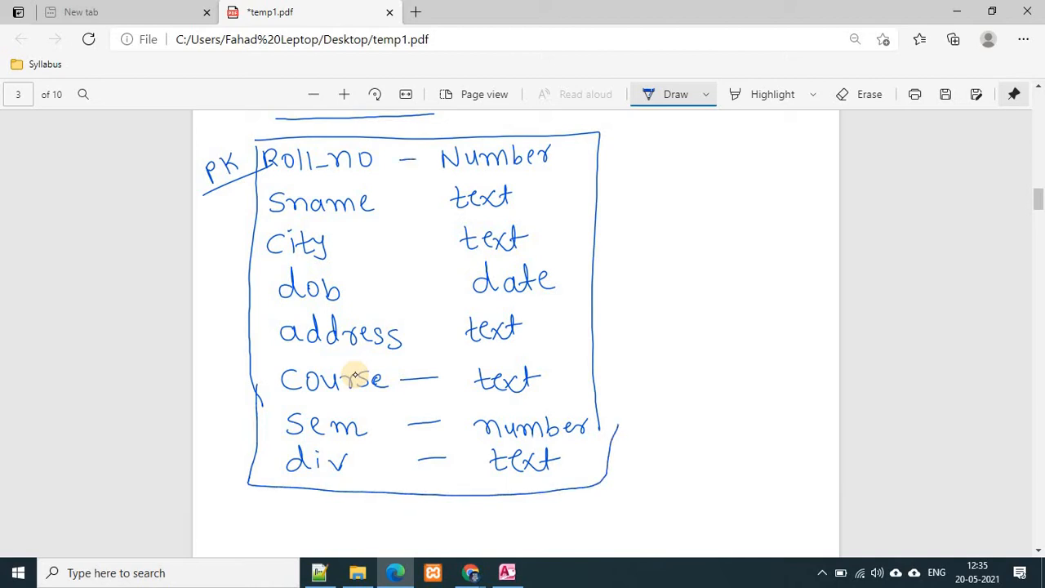
left_click_drag(398, 200, 412, 200)
left_click_drag(391, 247, 415, 247)
left_click_drag(393, 280, 419, 281)
left_click_drag(412, 333, 434, 334)
Draw a dash beside the boxed field list, handwrite "GUI" and draw a downward arrow beneath it.
mouse_move(610, 237)
left_mouse_down()
mouse_move(638, 236)
mouse_move(662, 254)
mouse_move(710, 237)
mouse_move(724, 264)
left_mouse_up()
mouse_move(718, 265)
left_mouse_down()
mouse_move(732, 262)
mouse_move(736, 233)
left_mouse_up()
mouse_move(721, 263)
left_mouse_down()
mouse_move(732, 263)
mouse_move(686, 305)
left_mouse_up()
left_click_drag(686, 304, 698, 293)
Handwrite "Design view" below the arrow under "GUI".
left_click_drag(632, 320, 645, 319)
left_click_drag(642, 323, 643, 346)
mouse_move(663, 336)
left_mouse_down()
mouse_move(676, 335)
mouse_move(681, 348)
left_mouse_up()
mouse_move(699, 330)
left_mouse_down()
mouse_move(686, 350)
mouse_move(722, 356)
left_mouse_up()
left_click(723, 329)
left_click_drag(736, 336, 776, 351)
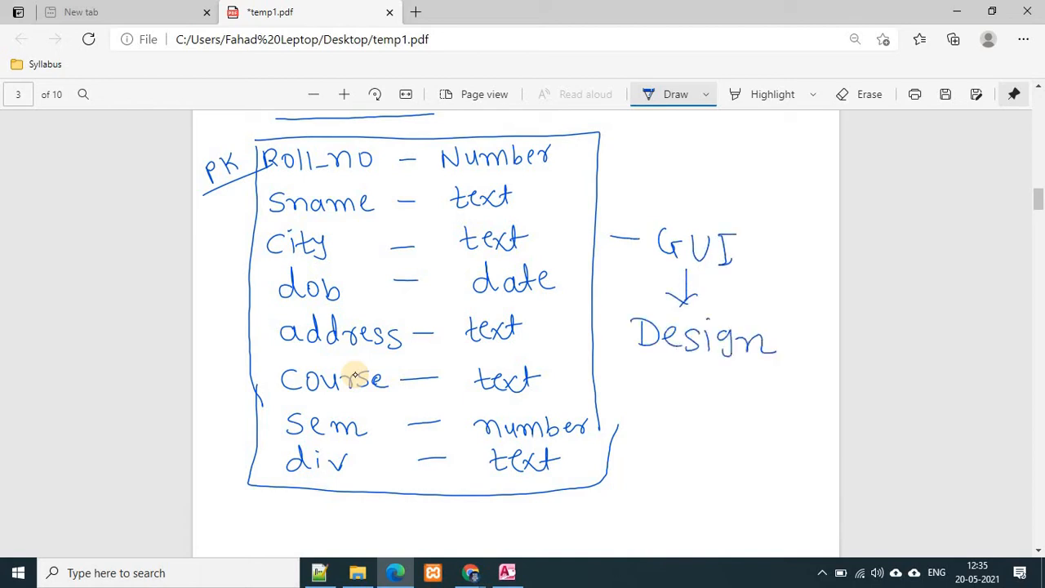
mouse_move(664, 373)
left_mouse_down()
mouse_move(683, 372)
mouse_move(690, 392)
mouse_move(711, 391)
left_mouse_up()
left_click(700, 379)
mouse_move(715, 379)
left_mouse_down()
mouse_move(726, 392)
mouse_move(746, 373)
left_mouse_up()
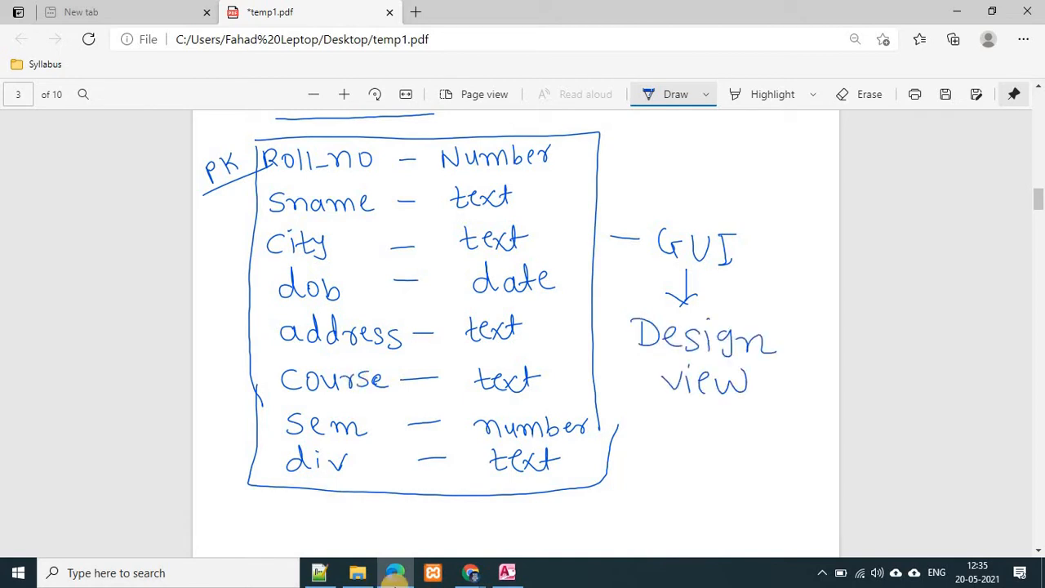
Switch to Microsoft Access and open Table1 in Design View, saving it under the table name tbl_StudInfo.
left_click(509, 574)
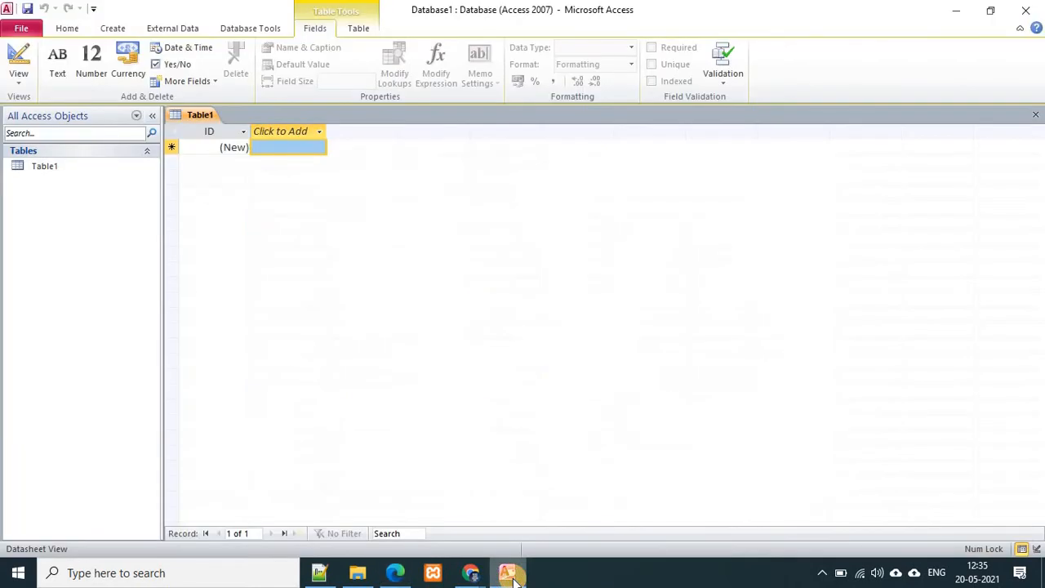
right_click(187, 116)
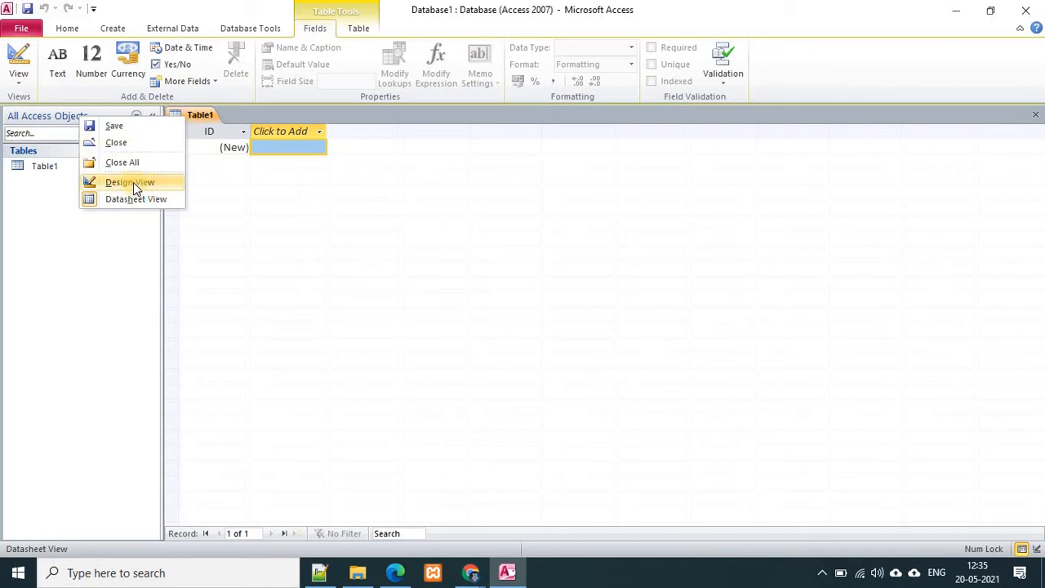
left_click(46, 198)
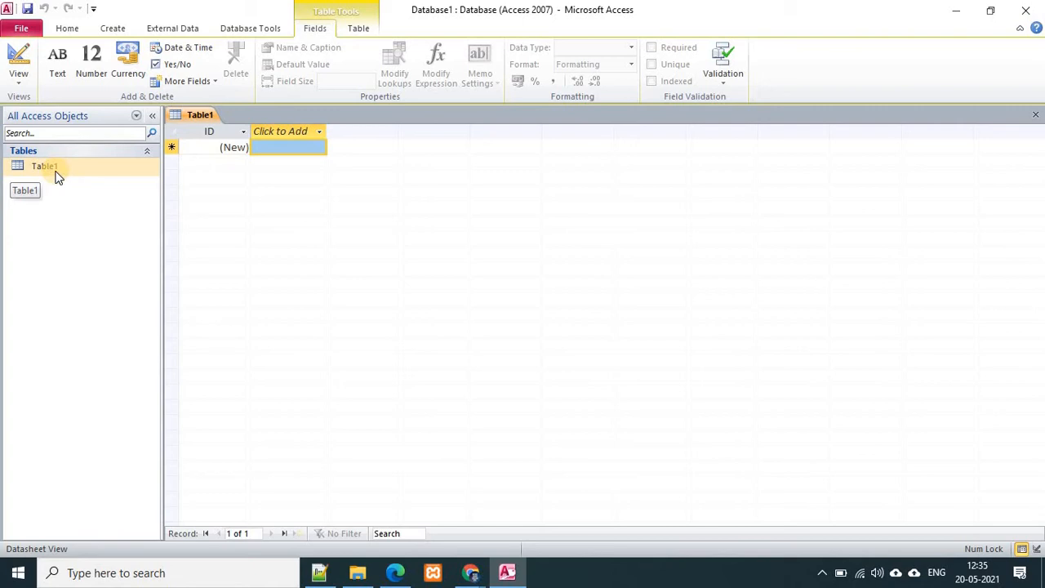
right_click(55, 172)
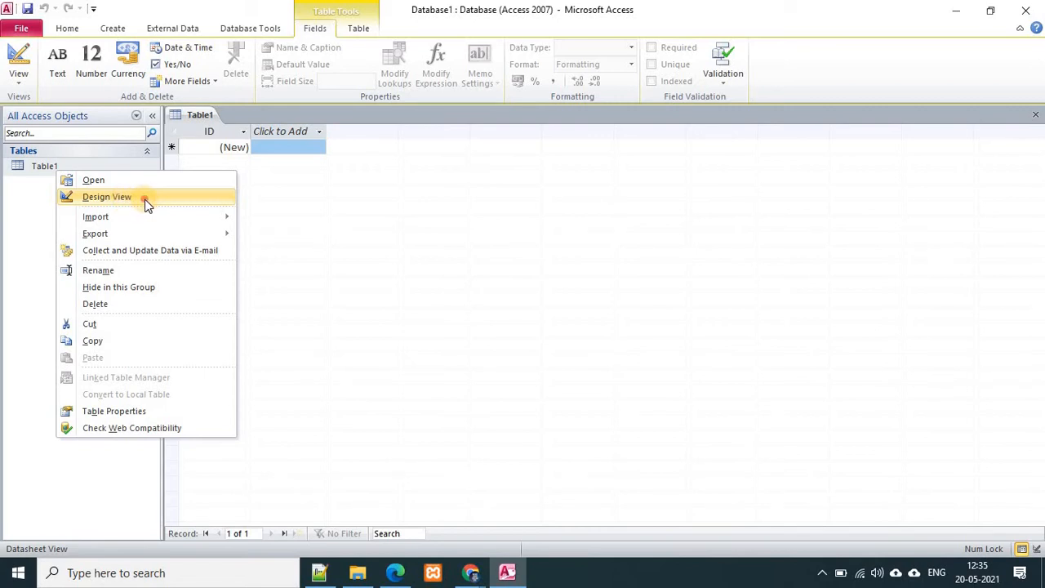
left_click(106, 196)
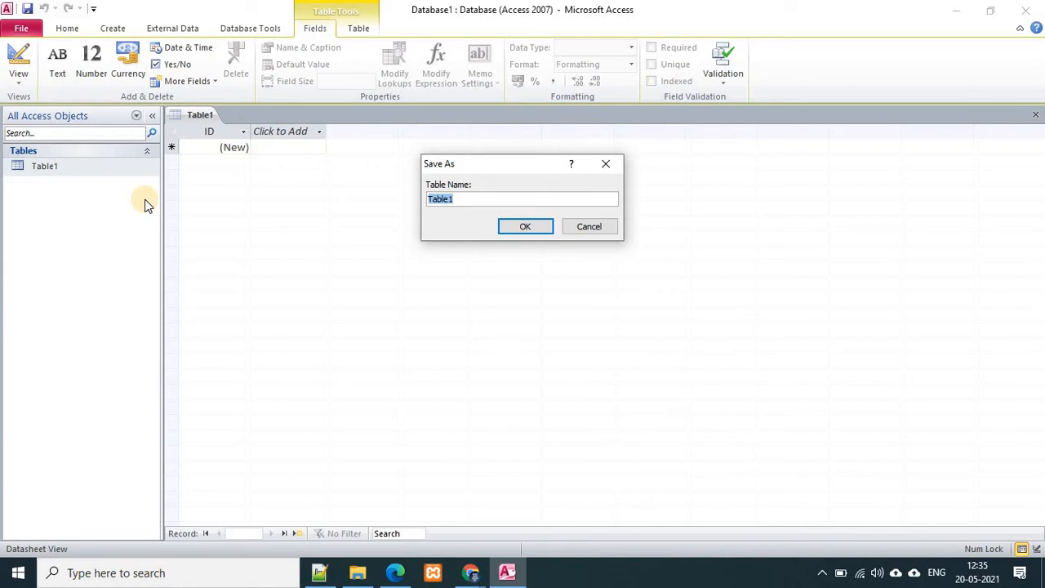
type("tbl_StudInfo")
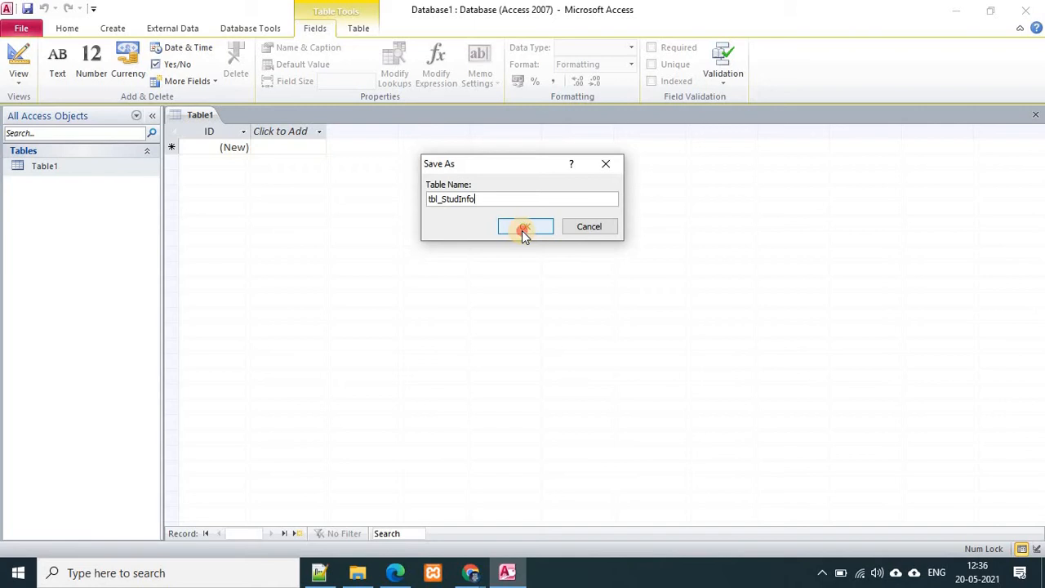
left_click(525, 228)
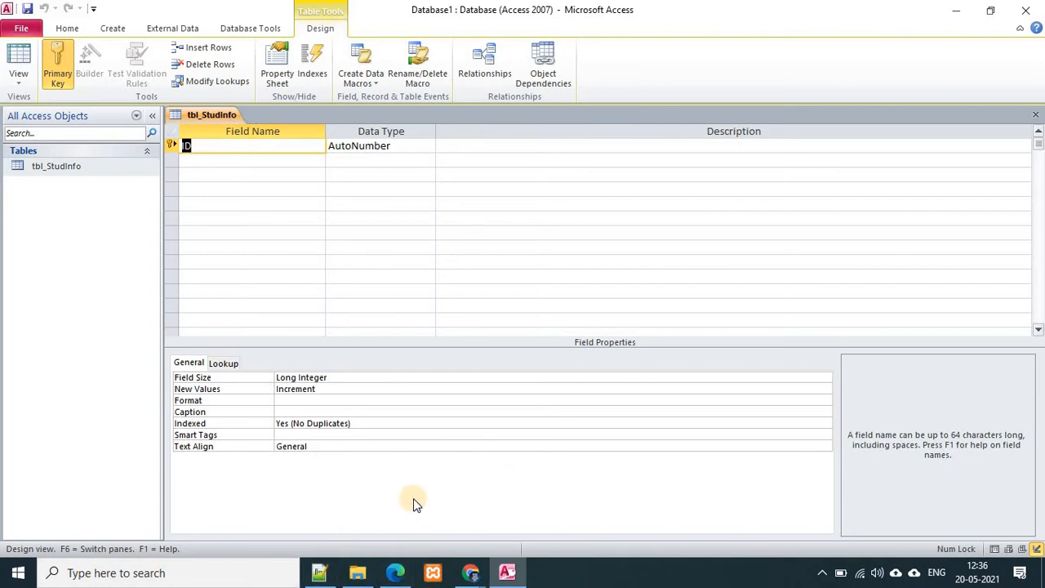
Examine the data types available for the ID field, and check the planned fields in the handwritten notes in Edge.
left_click(427, 147)
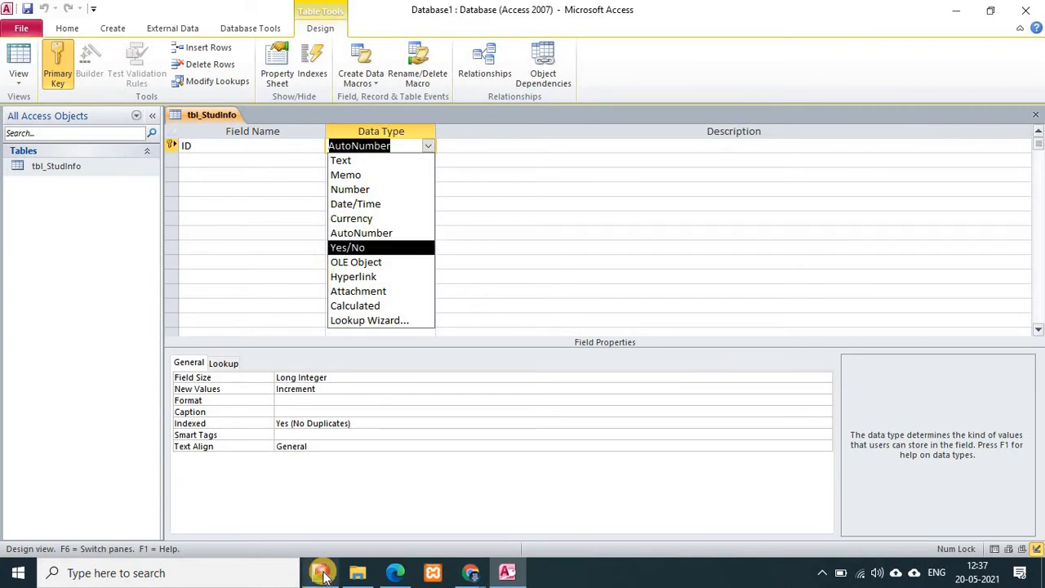
left_click(320, 573)
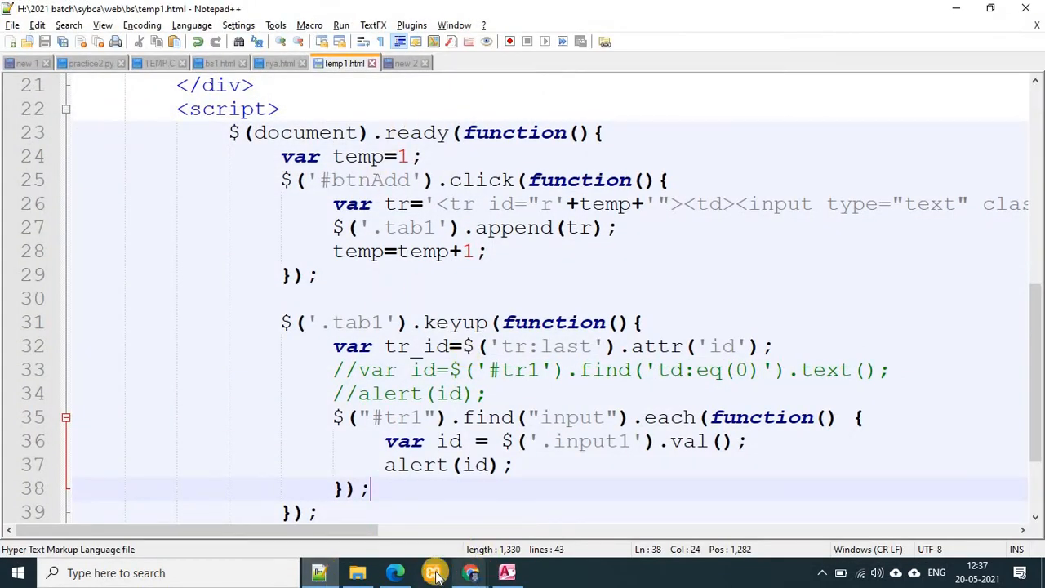
left_click(395, 572)
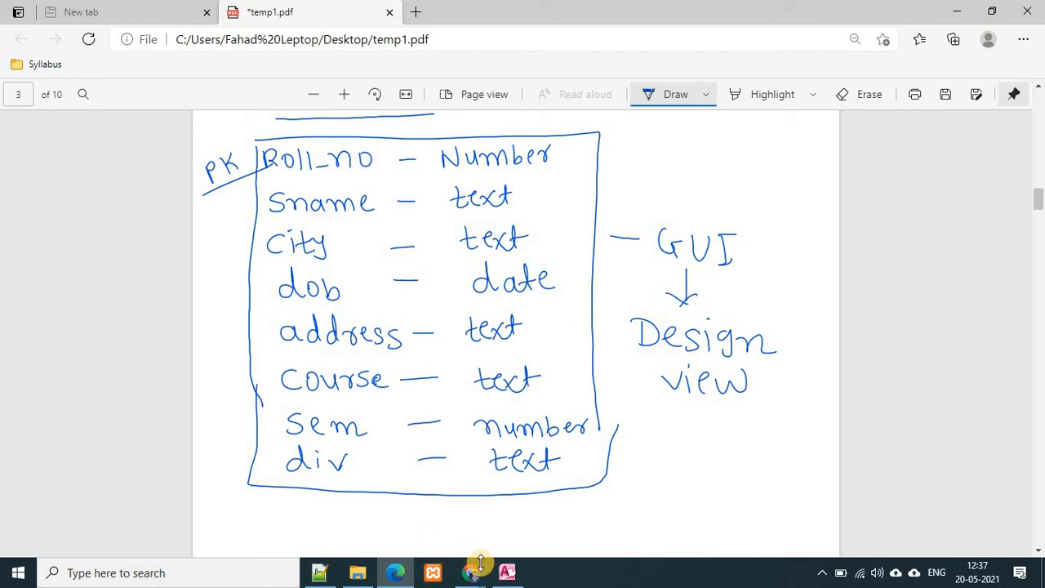
Switch to Microsoft Access and rename the primary key field ID as Roll_no.
left_click(506, 573)
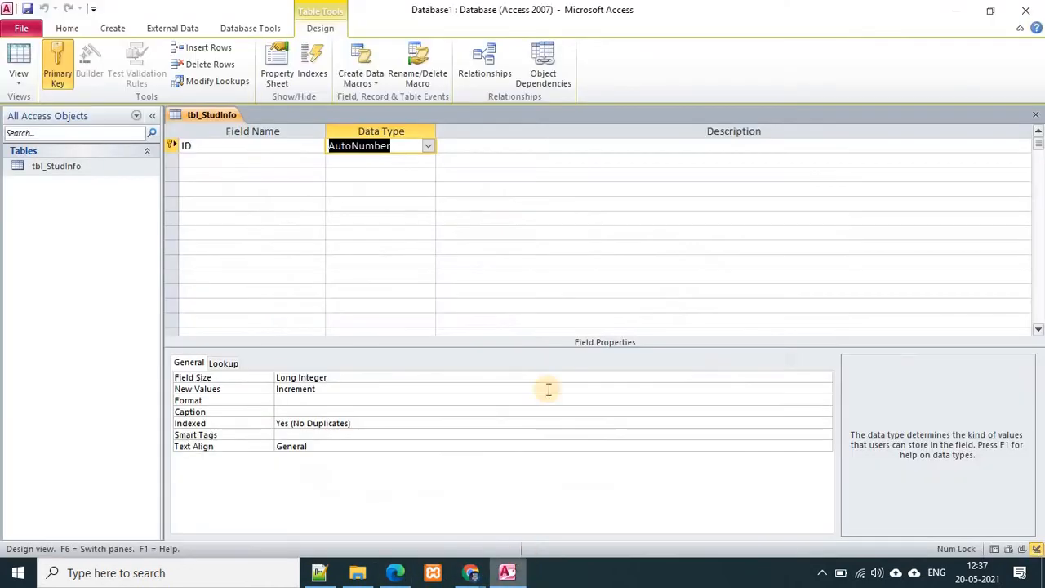
left_click(211, 146)
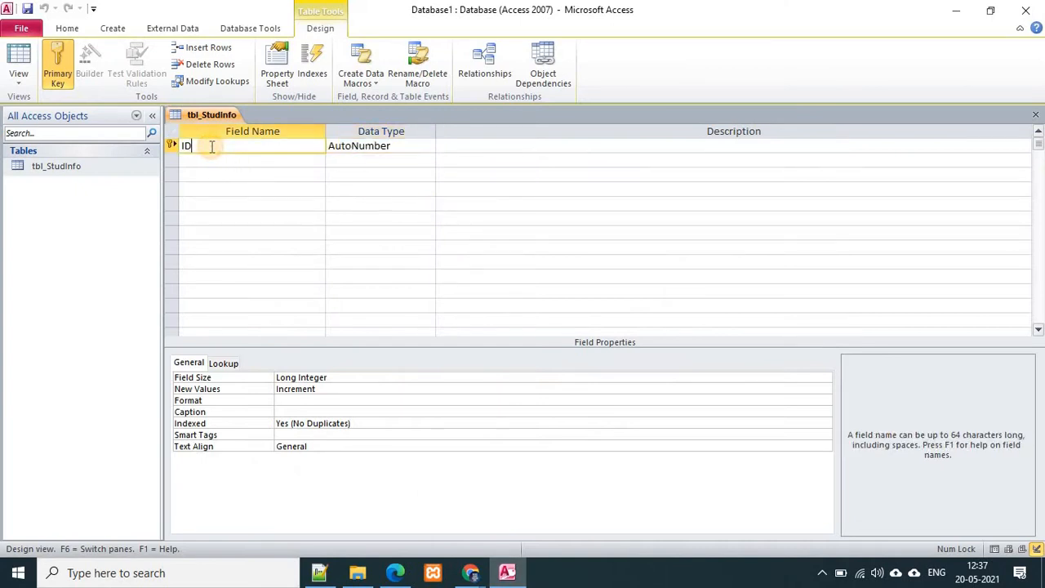
key("BackSpace")
key("BackSpace")
type("Roll_no")
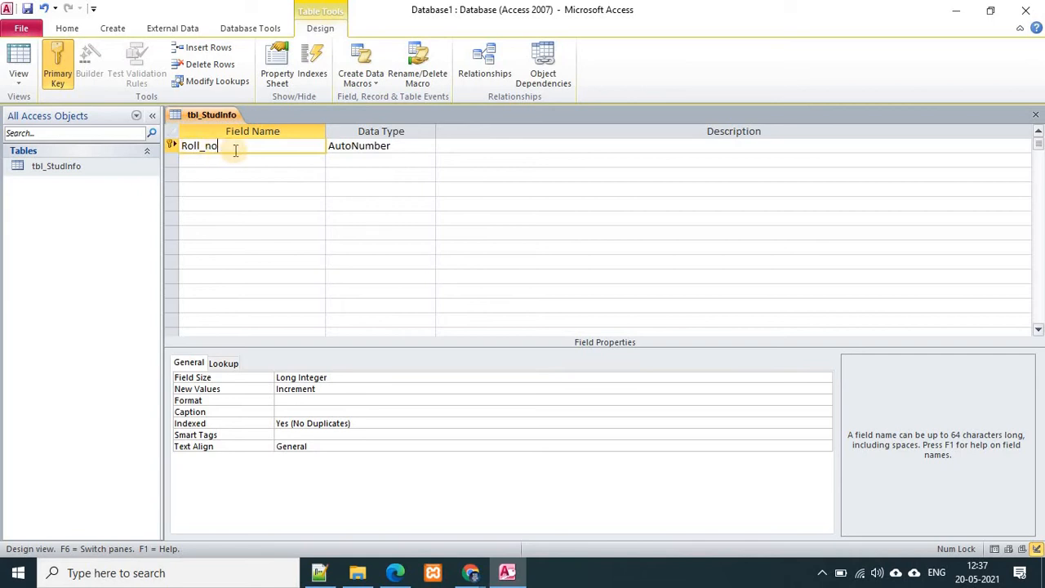
left_click(397, 148)
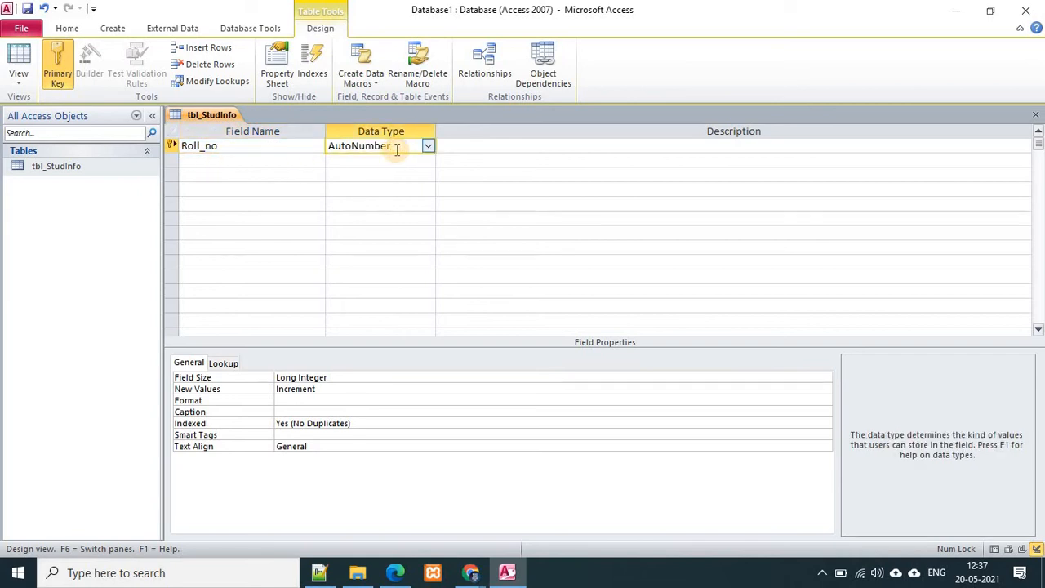
Add a field named sname with the Text data type below Roll_no and set its field size to 25.
left_click(251, 163)
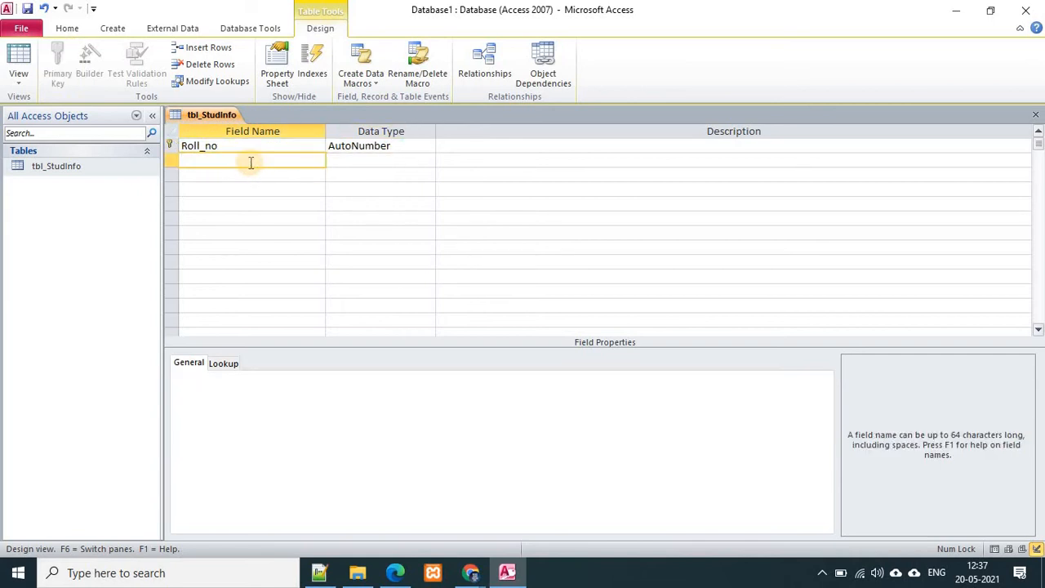
type("sname")
key("Tab")
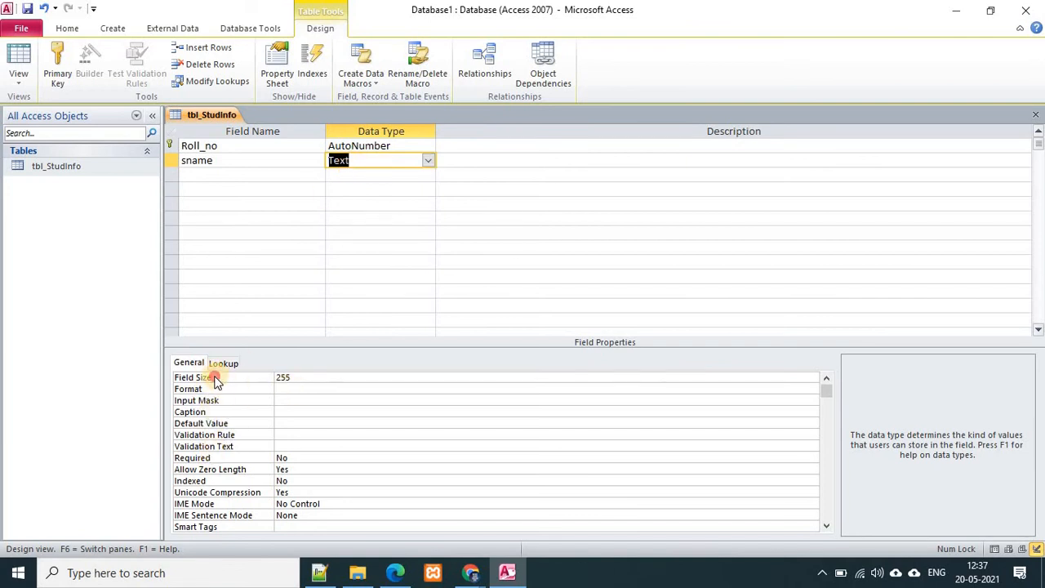
left_click(280, 378)
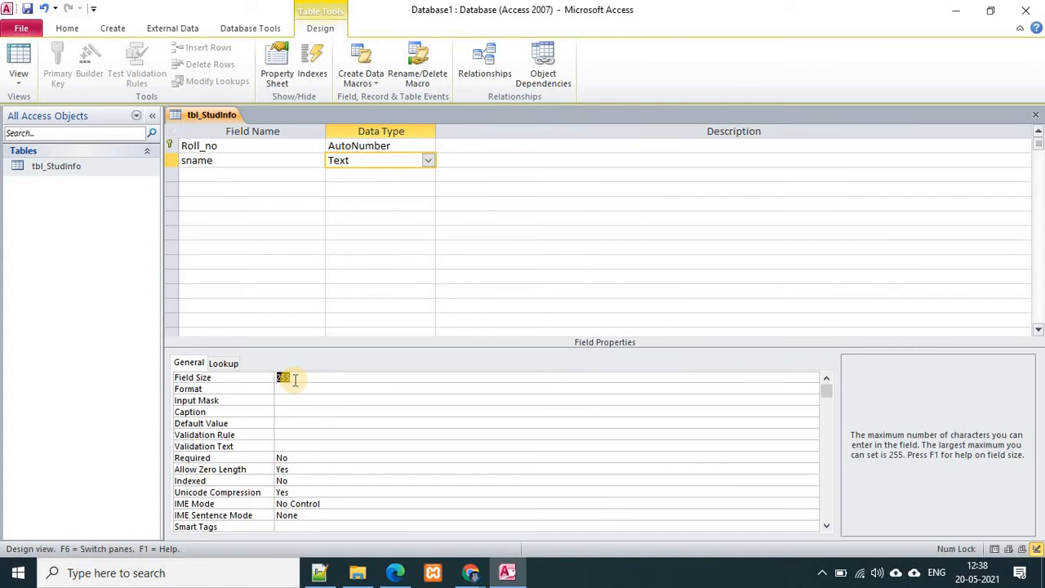
type("25")
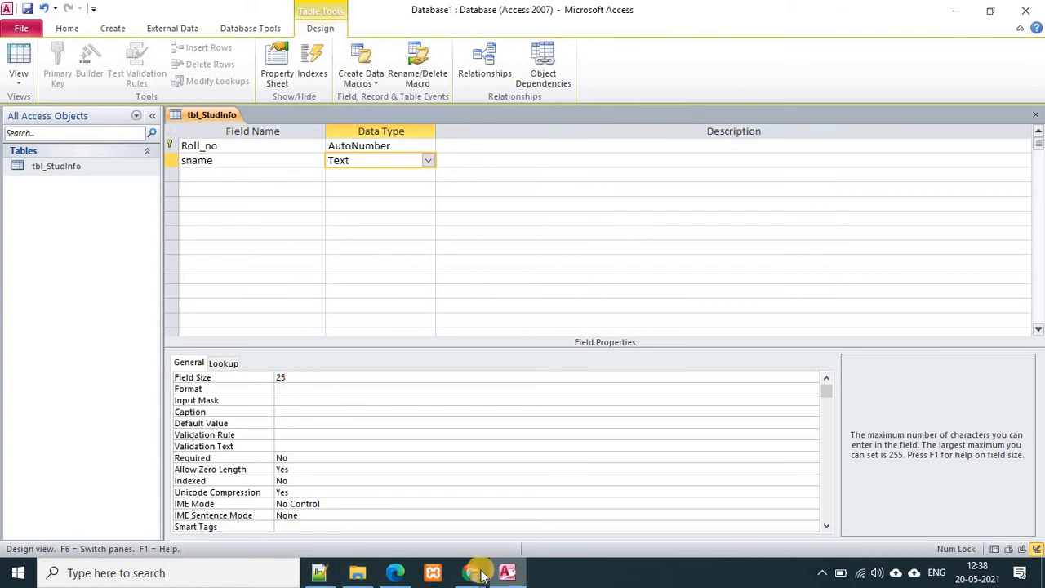
Switch to the notes in Edge and handwrite "gender – text(6)" below the boxed field list.
left_click(386, 573)
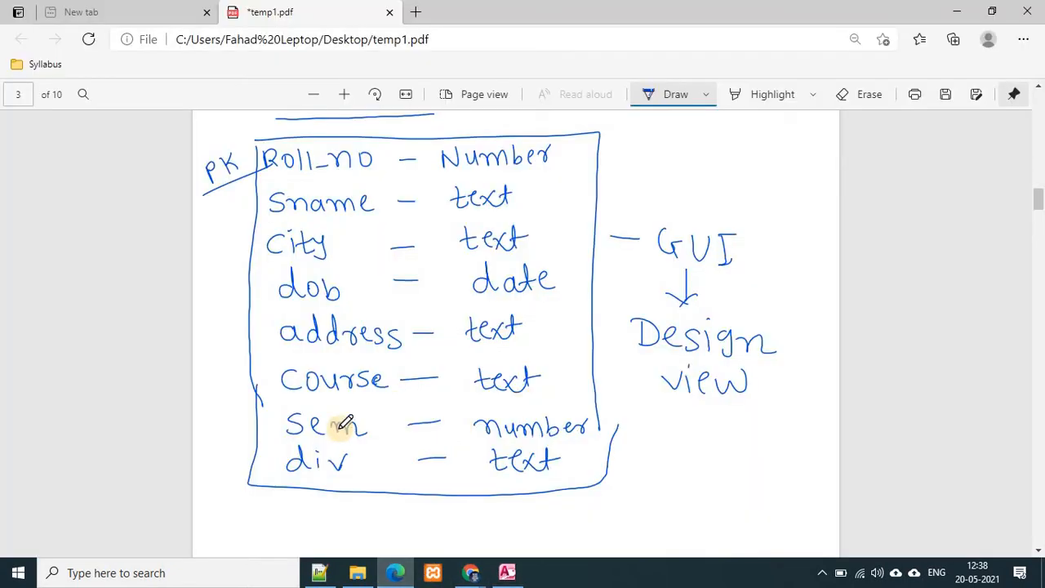
mouse_move(300, 494)
left_mouse_down()
mouse_move(289, 494)
mouse_move(294, 524)
mouse_move(326, 521)
left_mouse_up()
left_click_drag(330, 500, 358, 519)
left_click_drag(374, 504, 377, 519)
mouse_move(388, 513)
left_mouse_down()
mouse_move(398, 523)
mouse_move(428, 494)
left_mouse_up()
scroll(340, 428, "down", 1)
mouse_move(444, 505)
left_mouse_down()
mouse_move(466, 499)
mouse_move(505, 513)
mouse_move(518, 498)
left_mouse_up()
left_click_drag(513, 501, 546, 509)
mouse_move(545, 493)
left_mouse_down()
mouse_move(531, 510)
mouse_move(559, 513)
left_mouse_up()
left_click_drag(549, 498, 570, 497)
mouse_move(582, 481)
left_mouse_down()
mouse_move(576, 514)
mouse_move(593, 502)
mouse_move(609, 514)
left_mouse_up()
Draw three branches from the gender entry to the letters M, F and O, and handwrite "(1)" beneath the "(6)".
mouse_move(665, 474)
left_mouse_down()
mouse_move(641, 490)
mouse_move(701, 458)
mouse_move(702, 485)
left_mouse_up()
left_click_drag(630, 499, 670, 502)
mouse_move(681, 491)
left_mouse_down()
mouse_move(681, 506)
mouse_move(698, 503)
mouse_move(668, 527)
left_mouse_up()
scroll(340, 428, "down", 1)
mouse_move(681, 524)
left_mouse_down()
mouse_move(702, 488)
mouse_move(691, 517)
left_mouse_up()
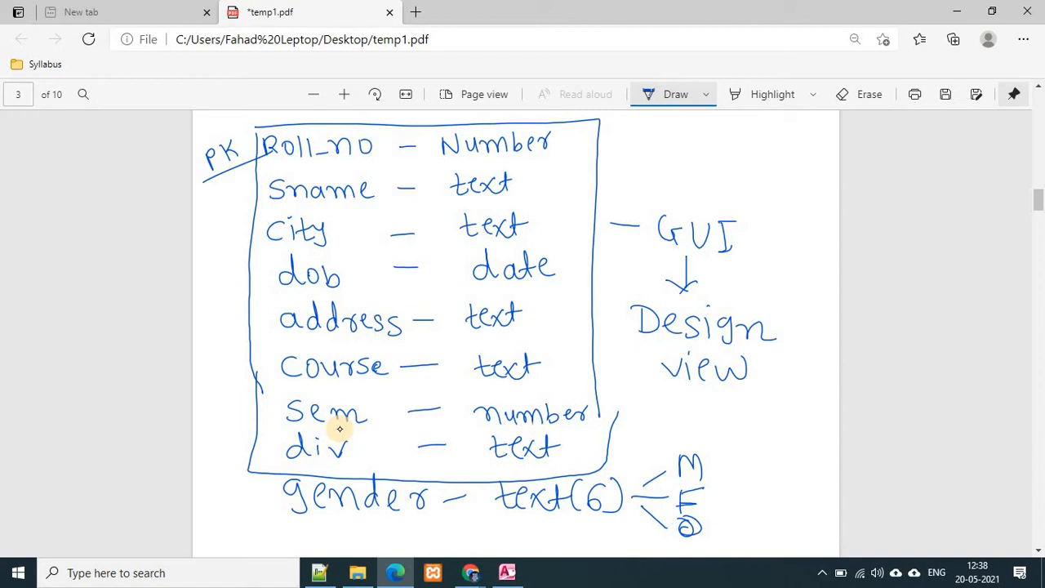
mouse_move(601, 518)
left_mouse_down()
mouse_move(602, 537)
mouse_move(585, 540)
left_mouse_up()
left_click_drag(618, 514, 619, 539)
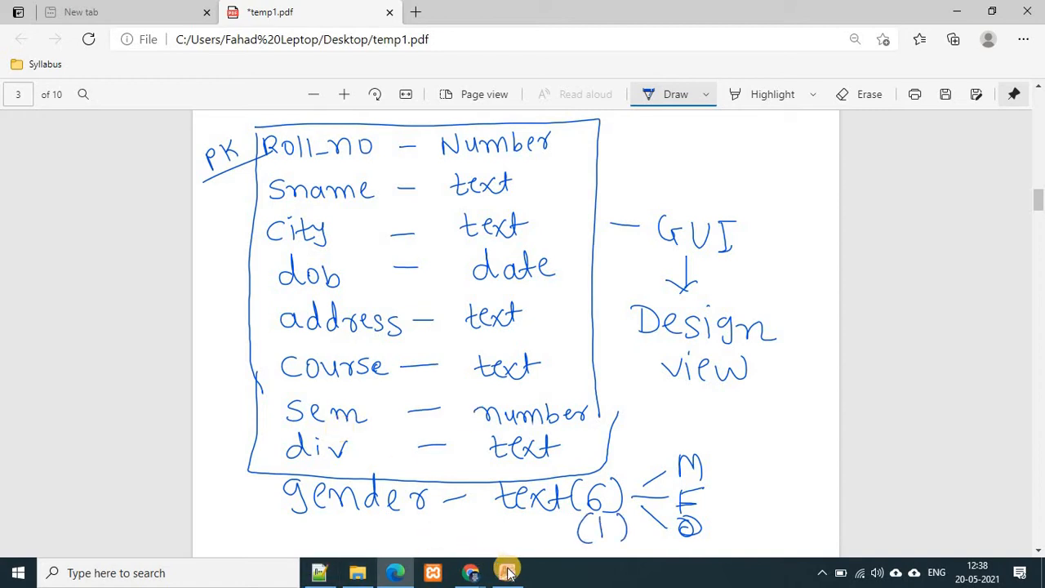
Switch to Microsoft Access and add a Text field named city with a field size of 50.
mouse_move(511, 575)
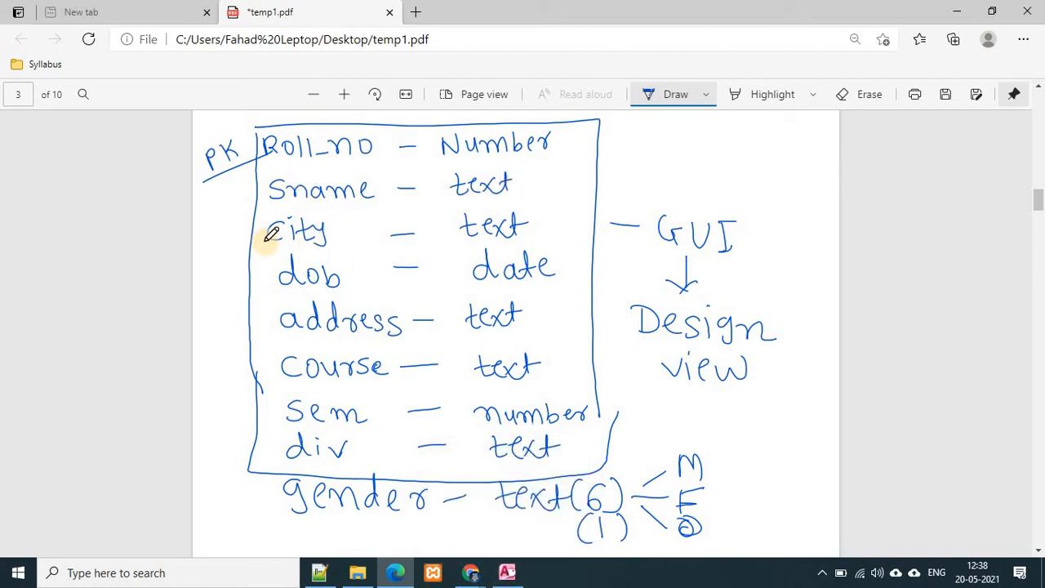
left_click(514, 574)
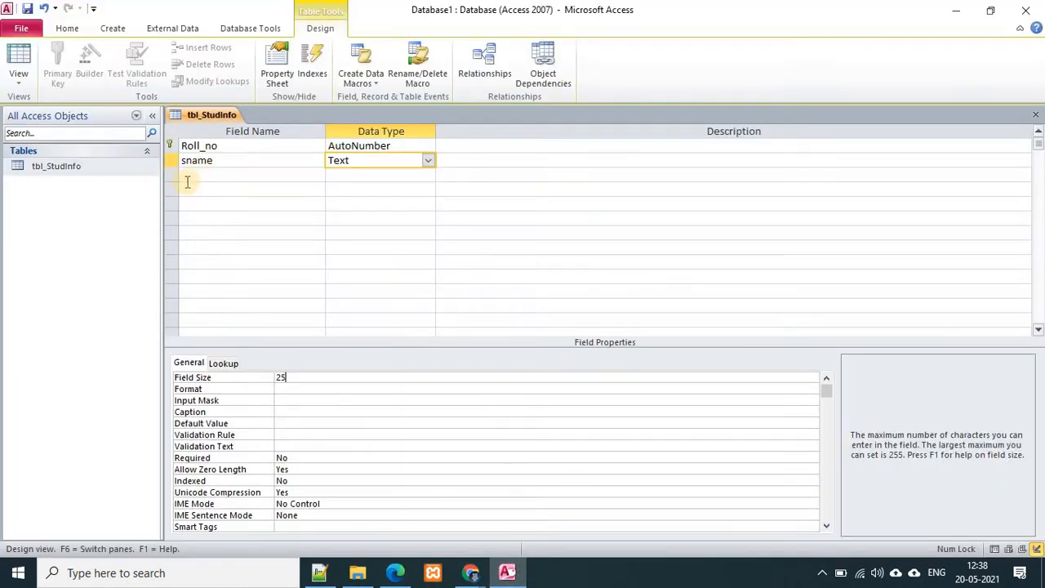
left_click(196, 179)
type("city")
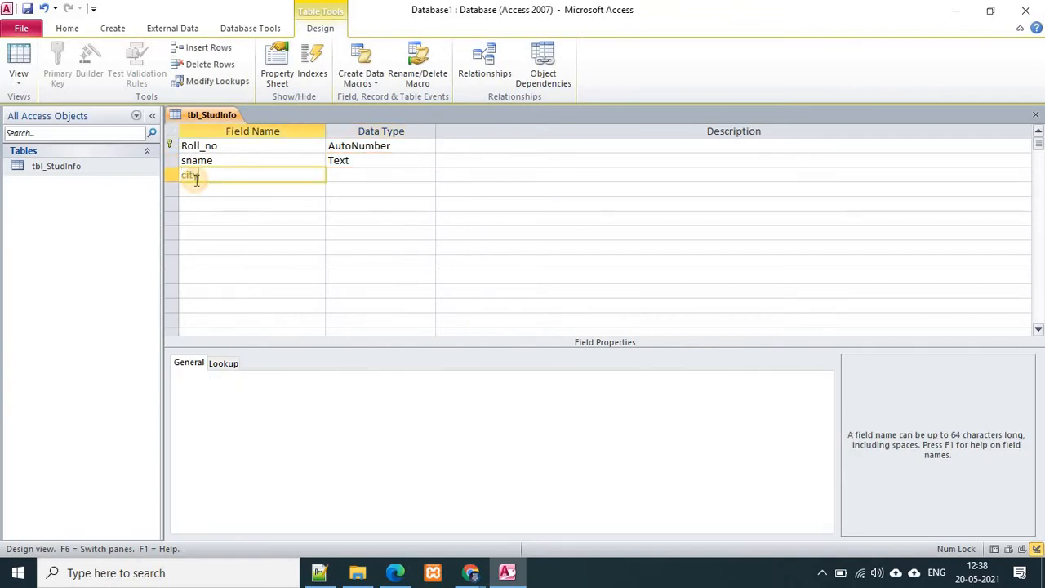
key("Tab")
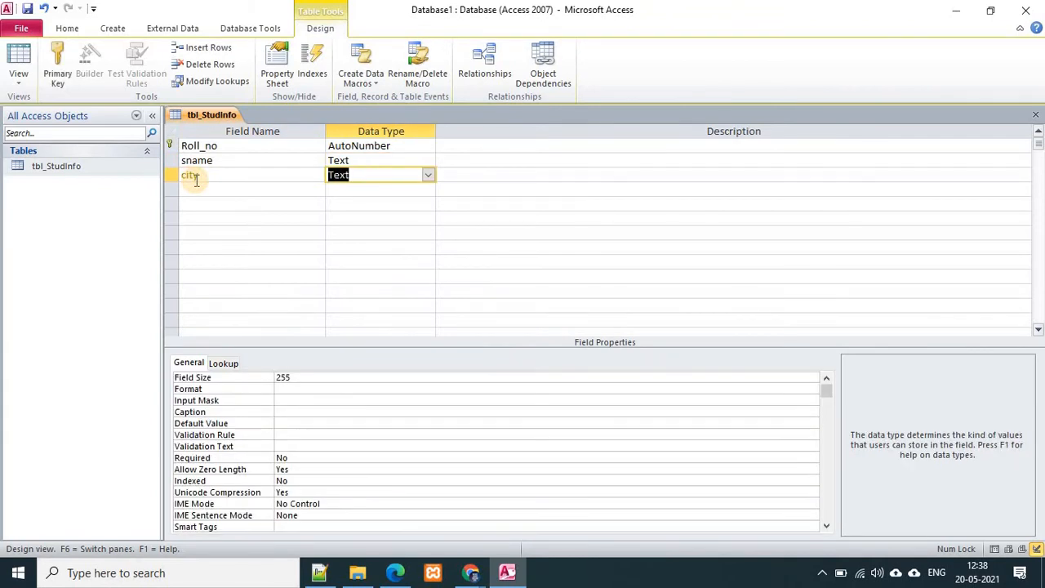
left_click(275, 374)
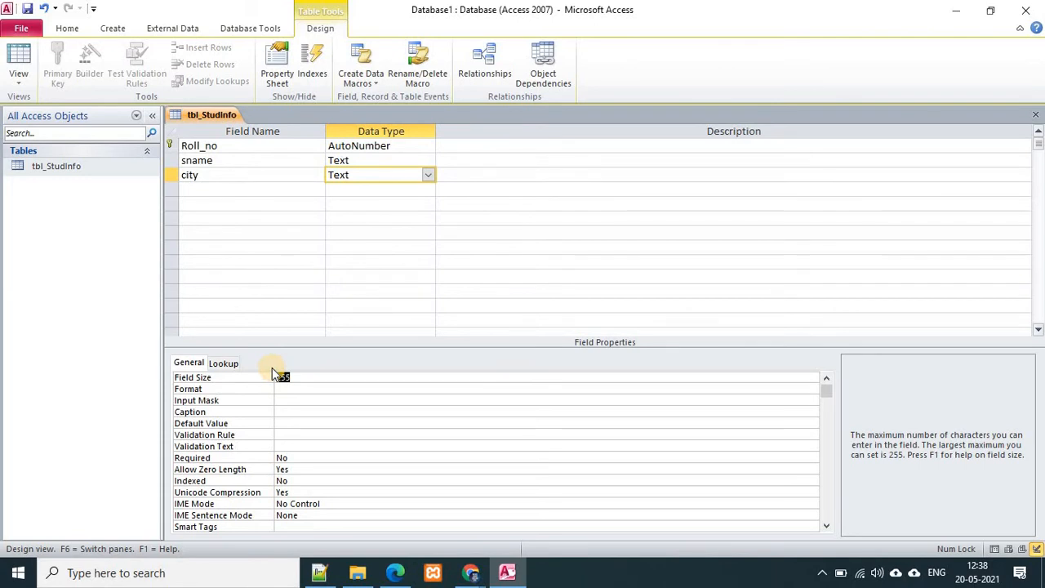
type("50")
Add a field named dob below city and set its data type to Date/Time.
left_click(252, 189)
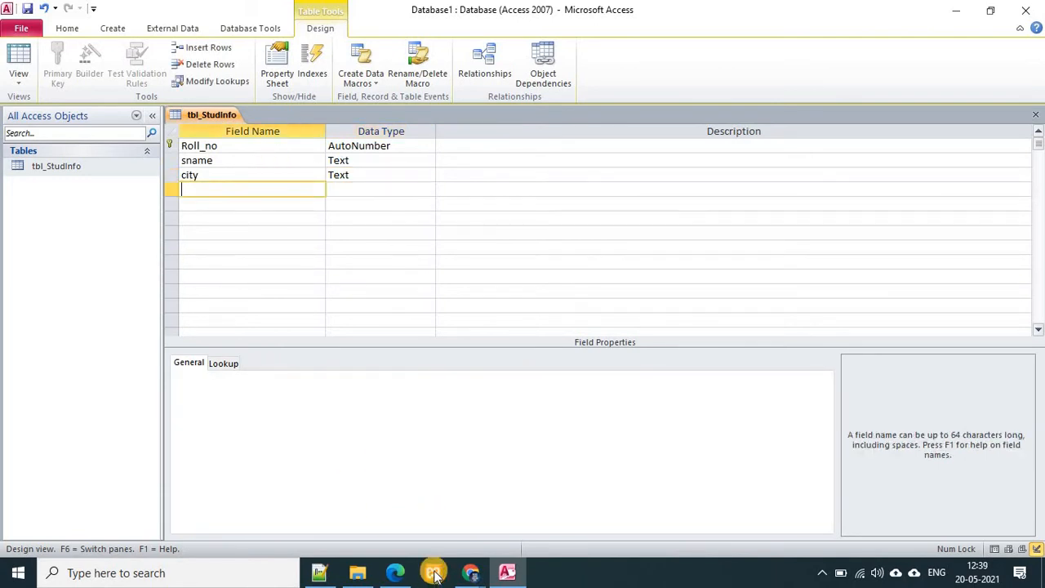
left_click(394, 573)
left_click(394, 573)
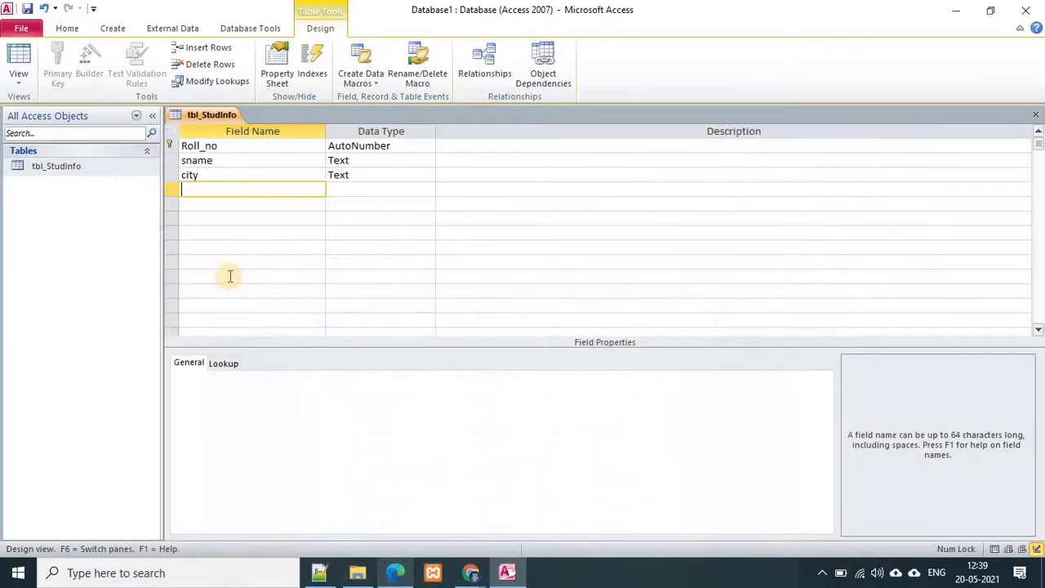
type("dob")
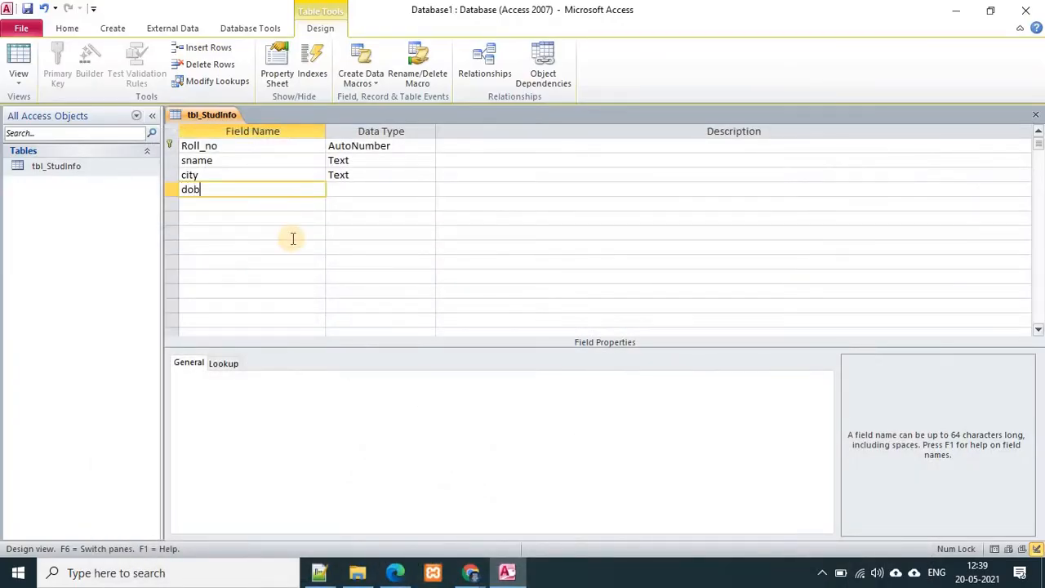
left_click(371, 189)
left_click(427, 188)
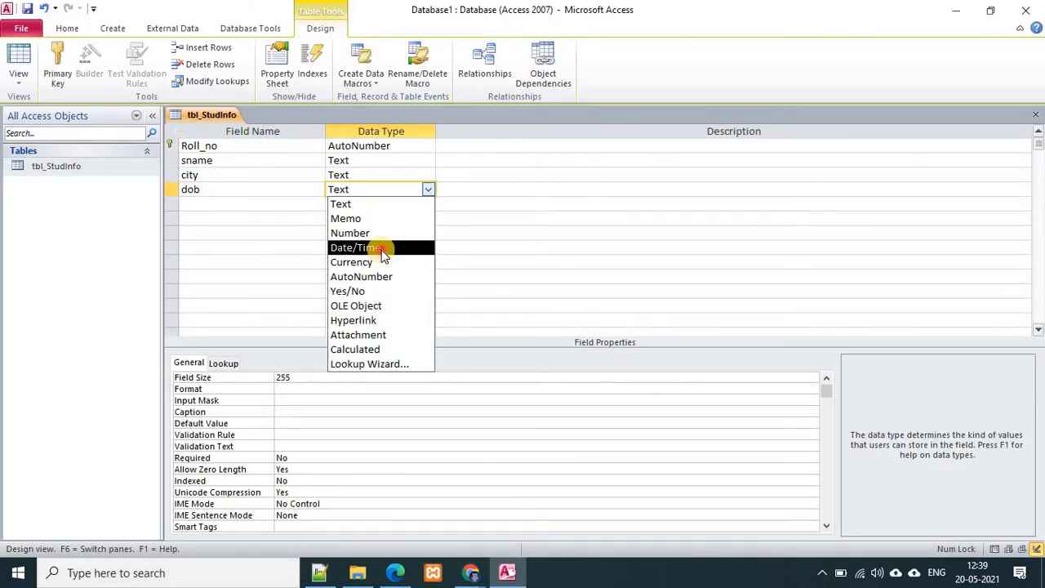
left_click(376, 245)
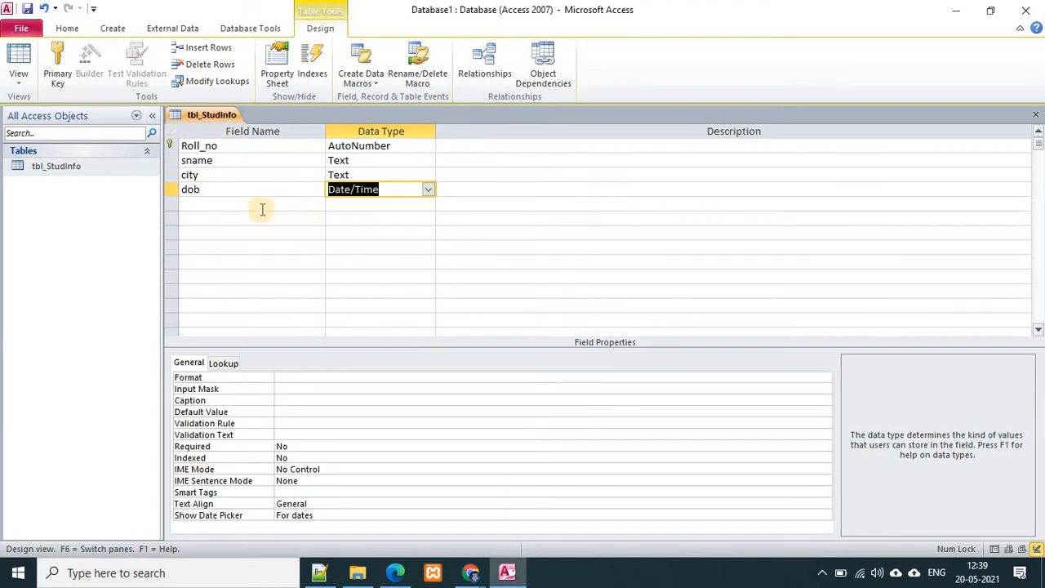
Check the handwritten notes for the next planned field and add a Text field named address below dob.
left_click(261, 206)
key("alt+Tab")
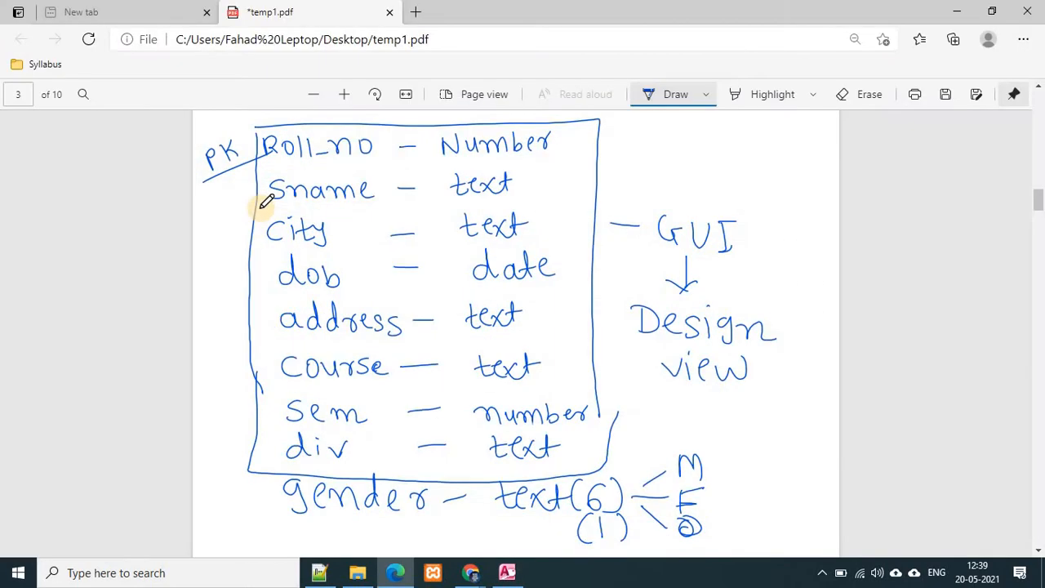
key("alt+Tab")
type("address")
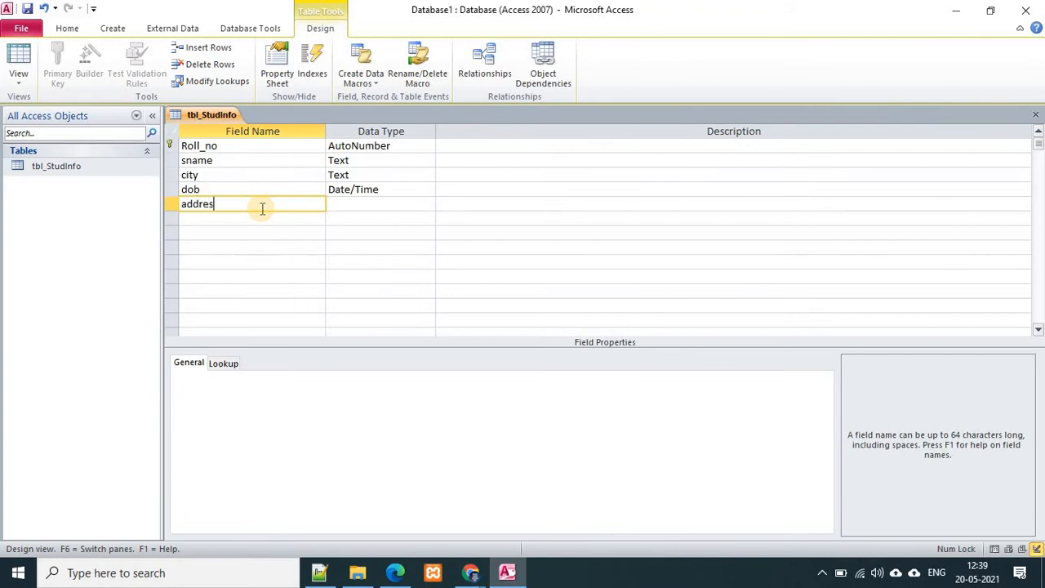
key("Tab")
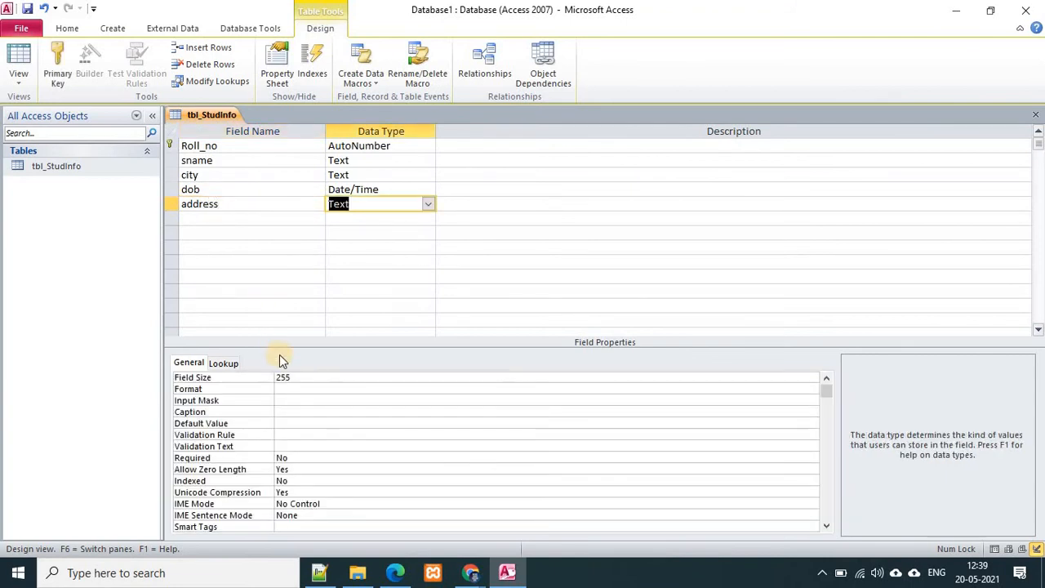
left_click(292, 375)
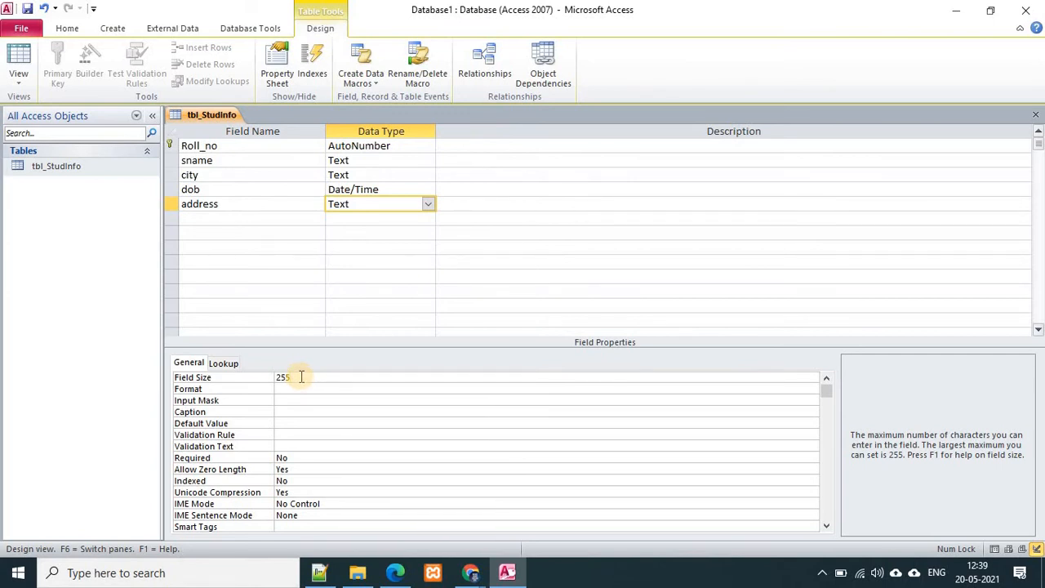
Add the next planned field, course, as Text with a field size of 50, and check its Format options.
left_click(237, 216)
key("alt+Tab")
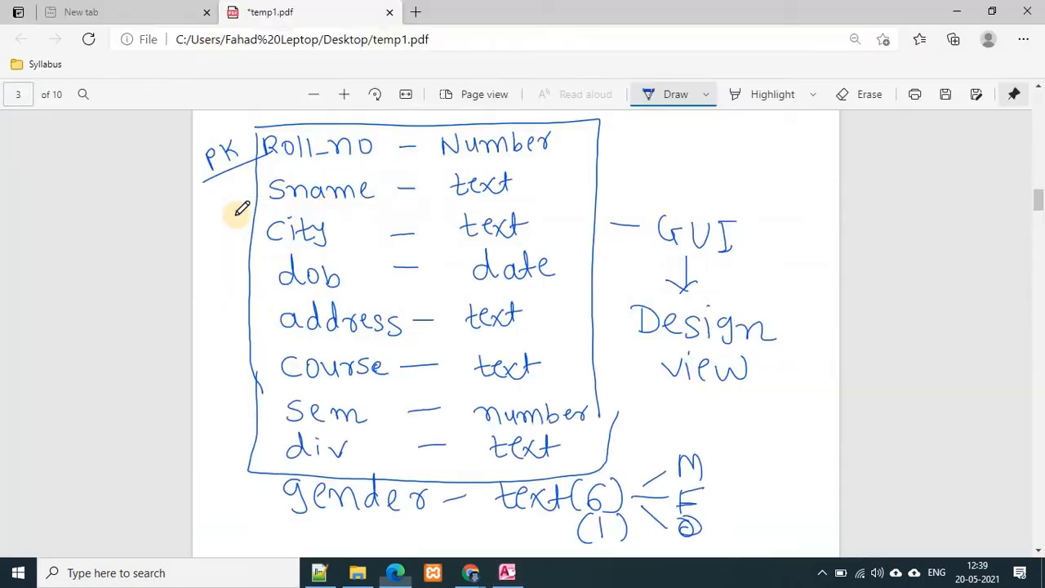
key("alt+Tab")
type("cours")
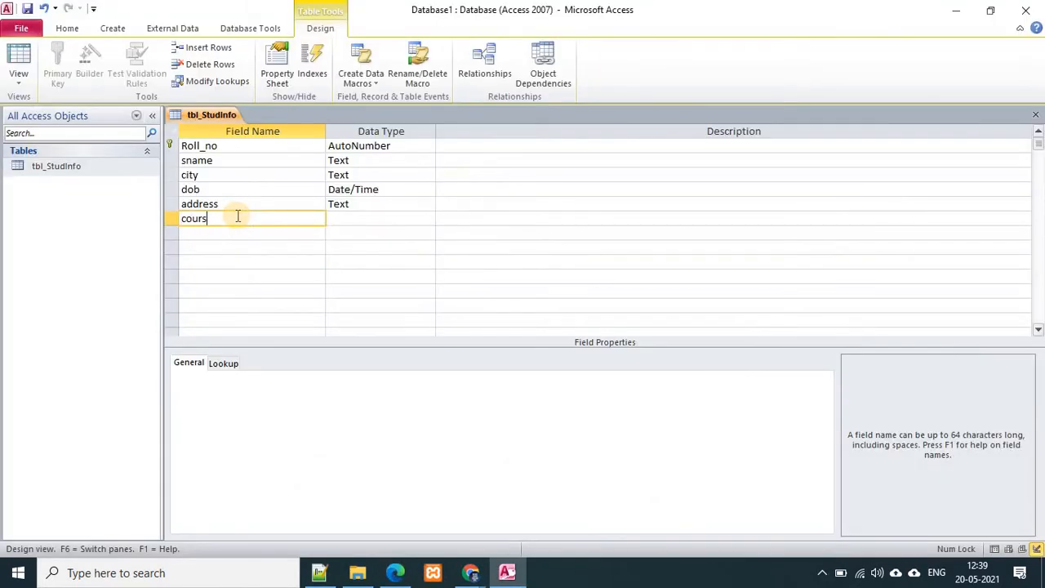
type("e")
left_click(345, 221)
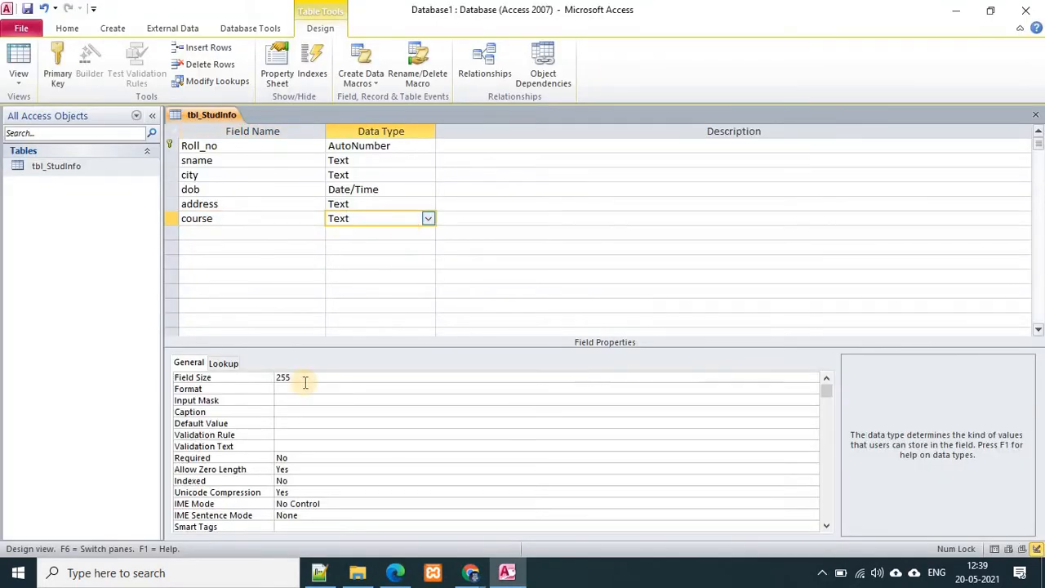
left_click(273, 377)
double_click(282, 378)
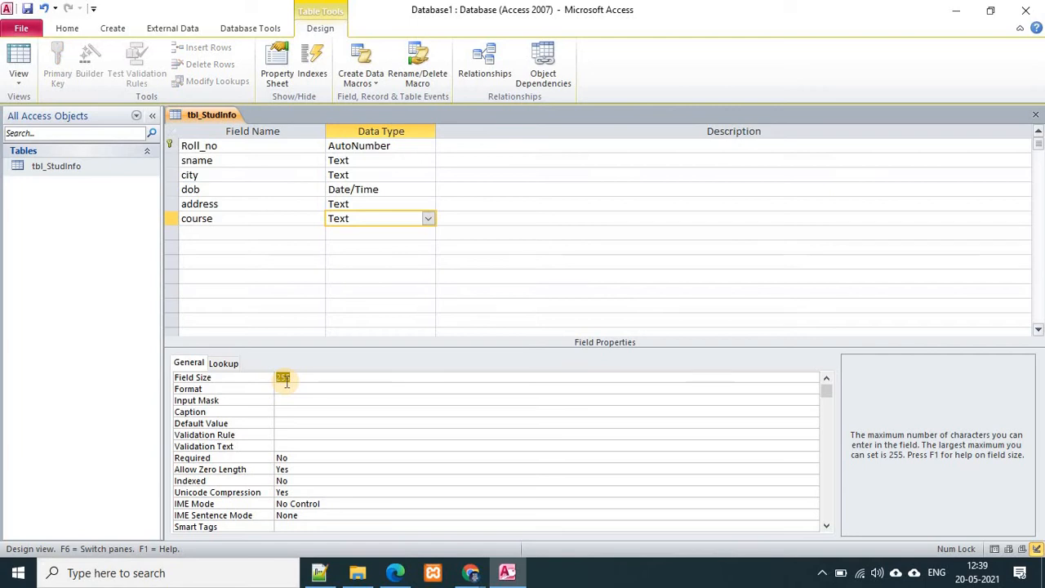
type("50")
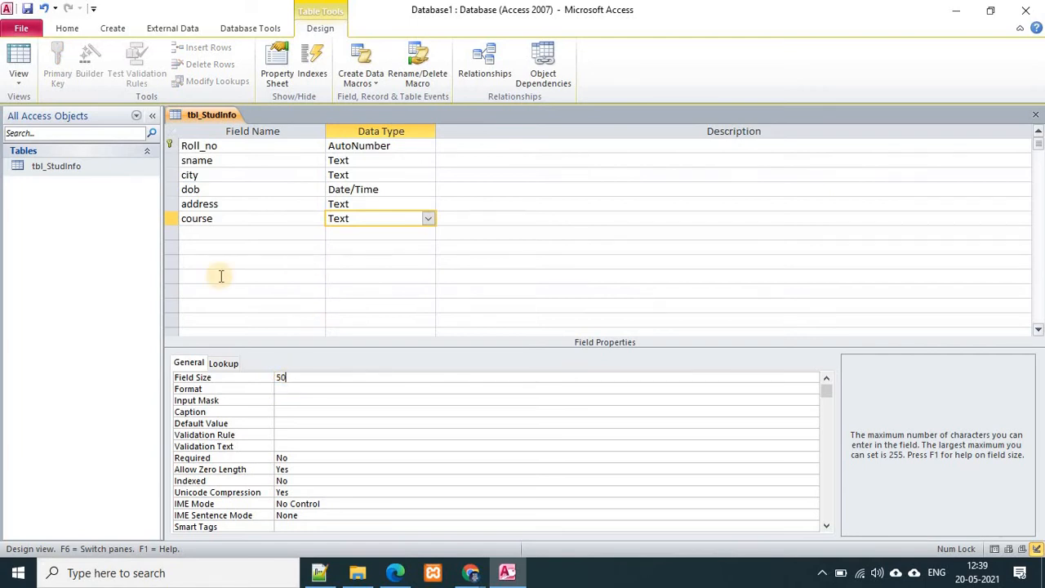
left_click(306, 389)
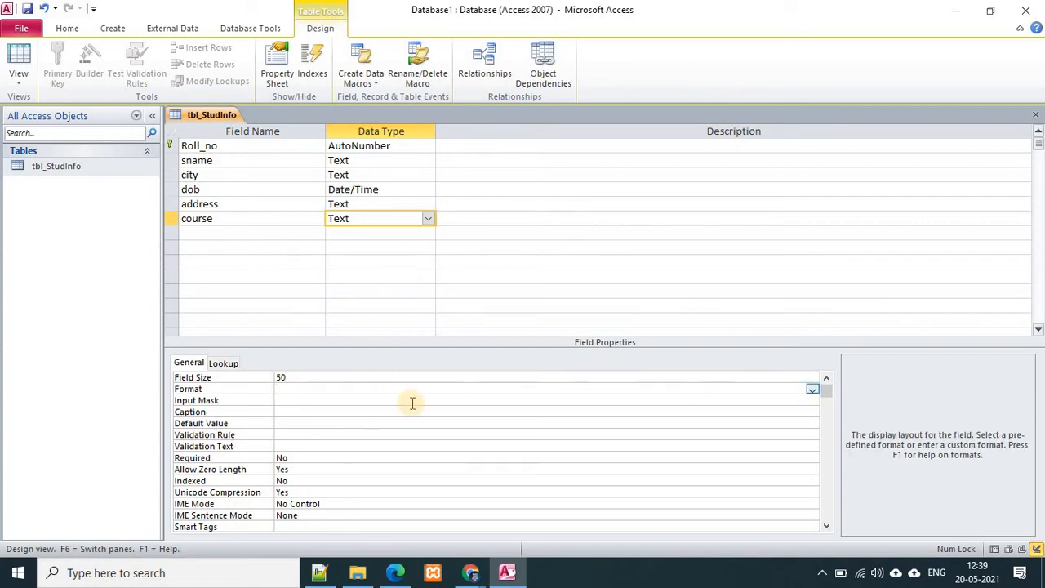
left_click(814, 389)
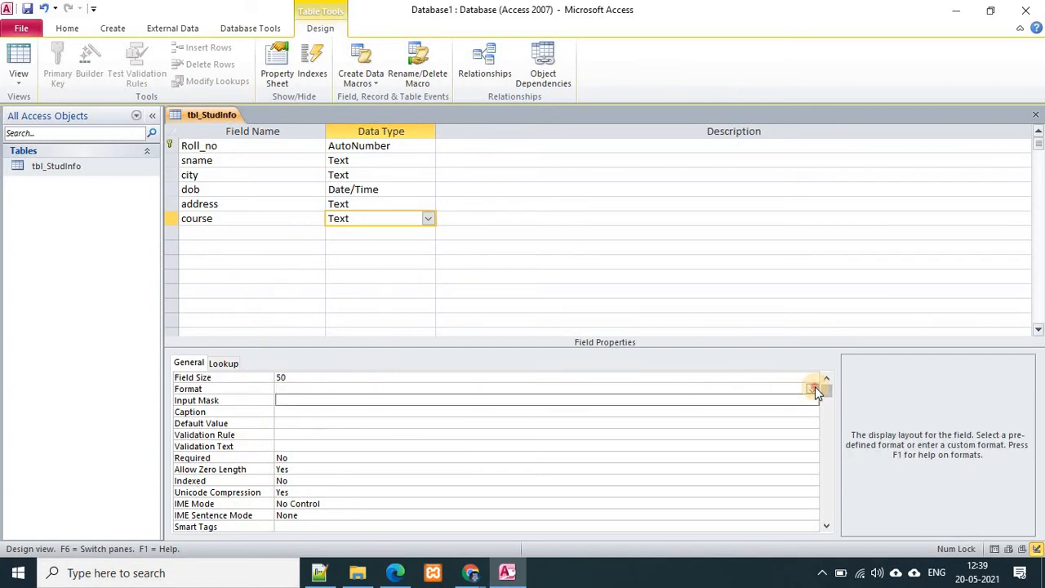
Check the handwritten notes for the next planned field and add a Number field named sem below course.
left_click(242, 233)
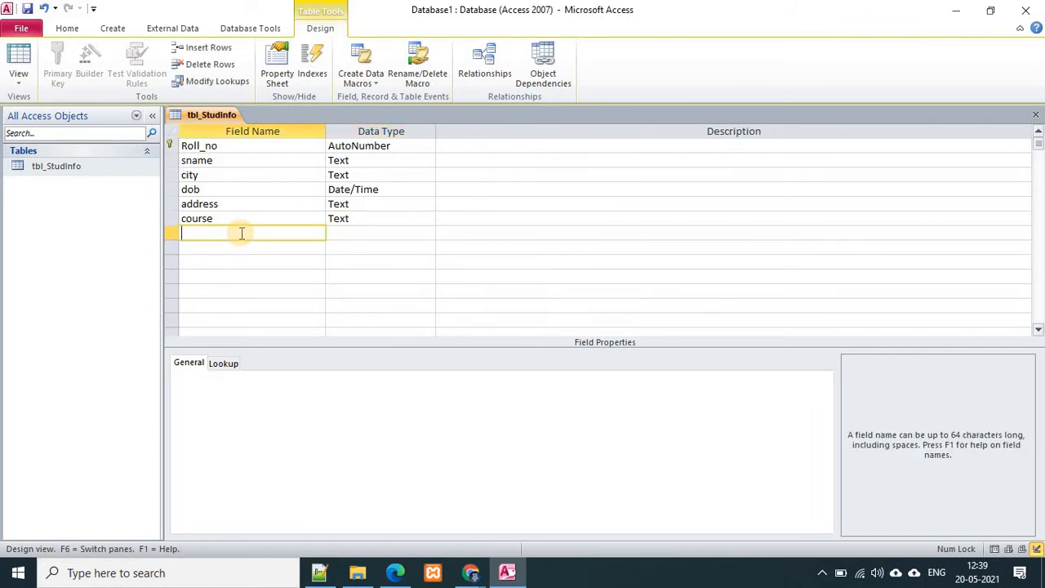
key("alt+Tab")
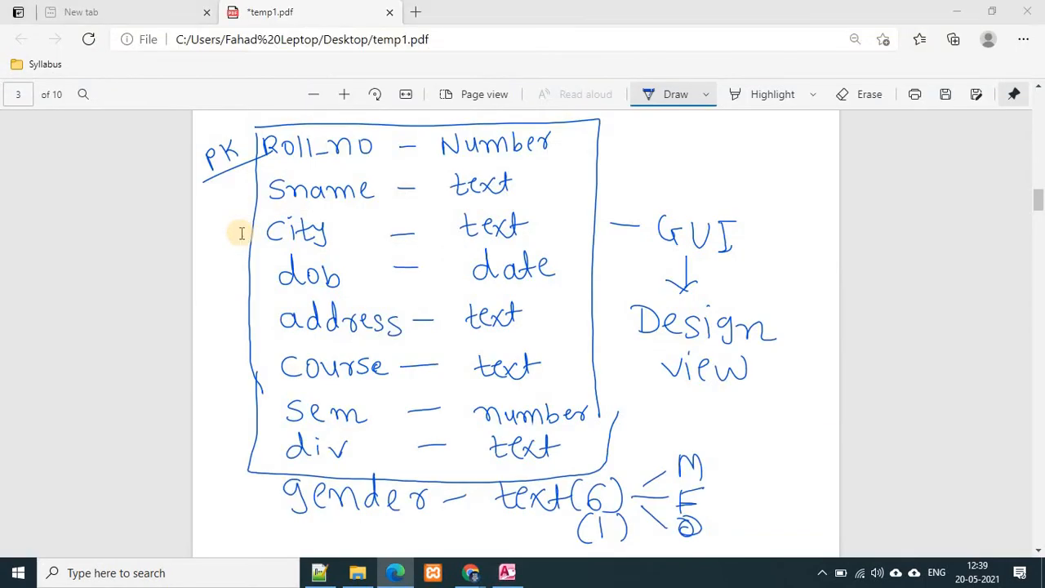
key("alt+Tab")
type("sem")
key("Tab")
type("num")
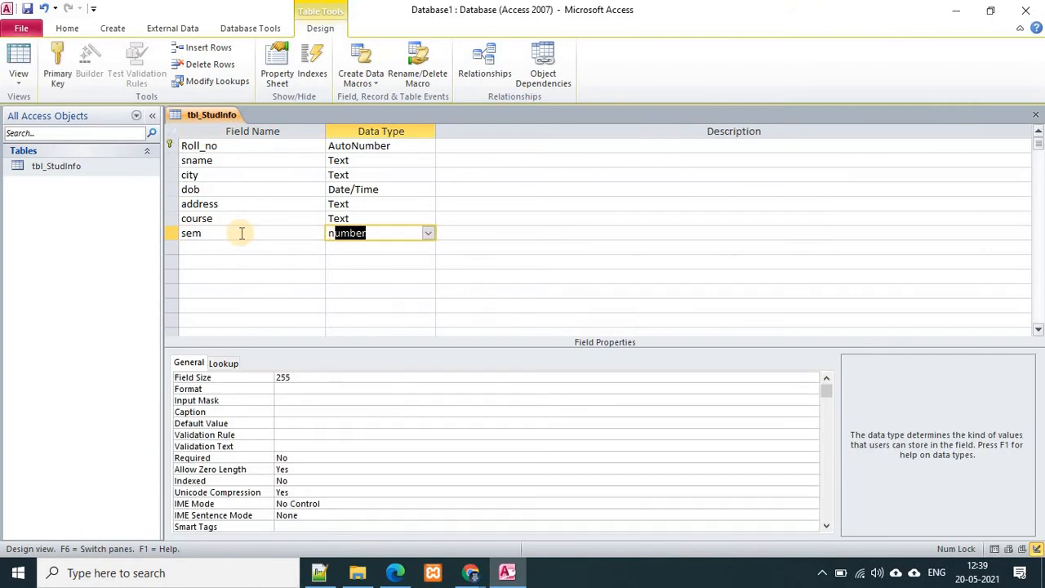
key("Tab")
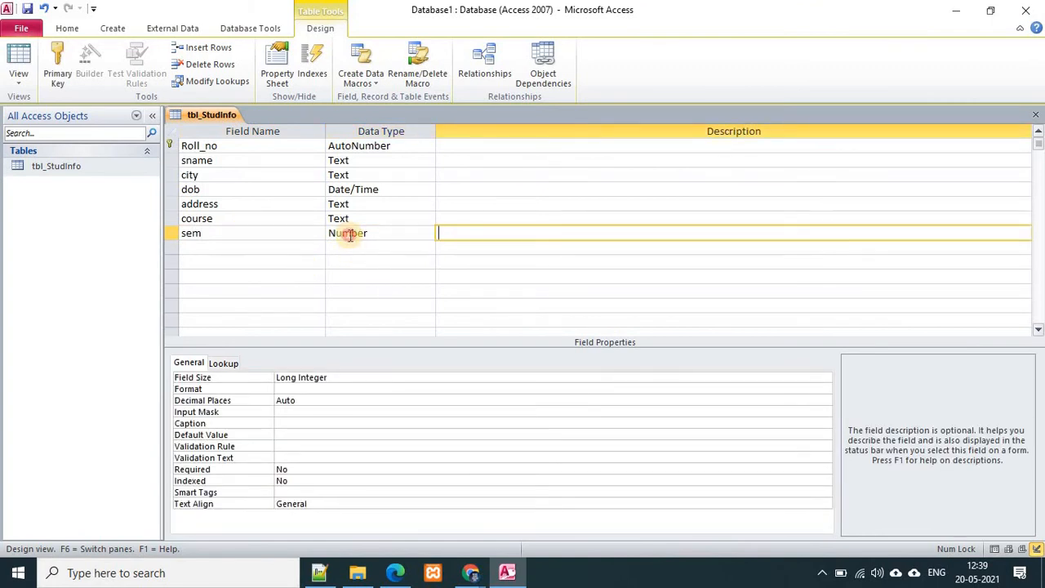
Set the sem field's size to Single.
left_click(350, 234)
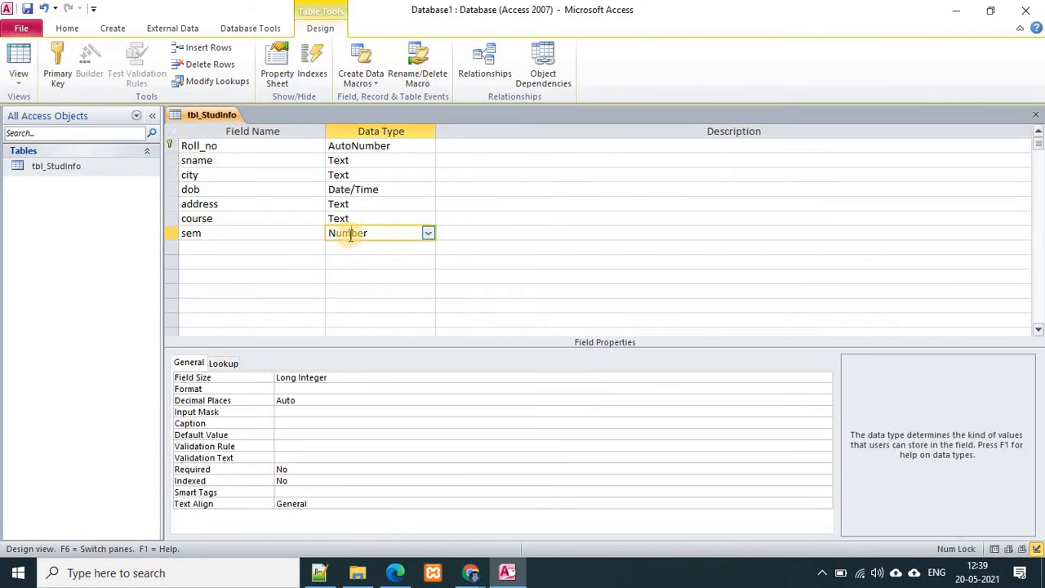
left_click(356, 378)
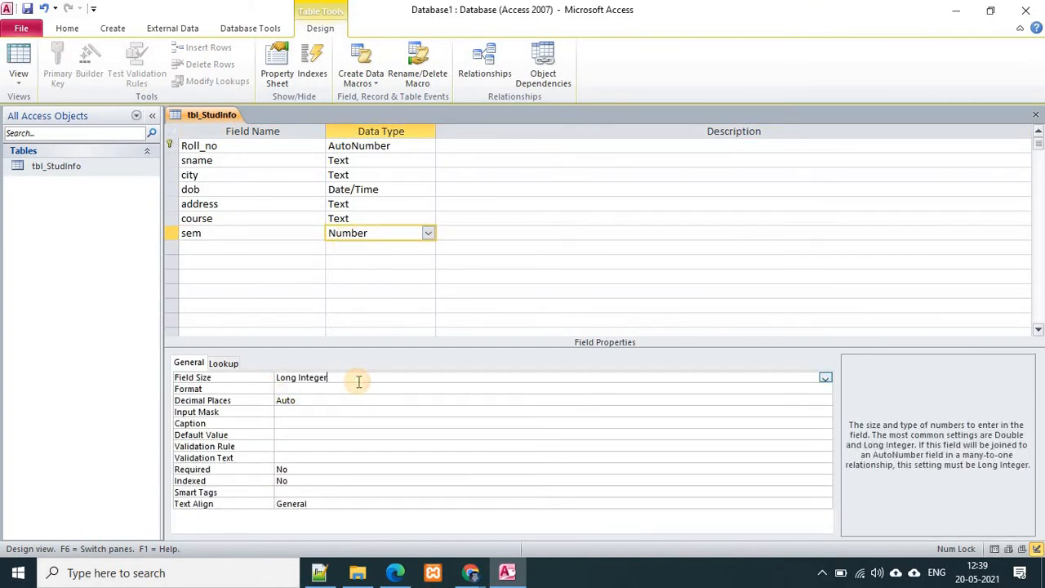
left_click(827, 377)
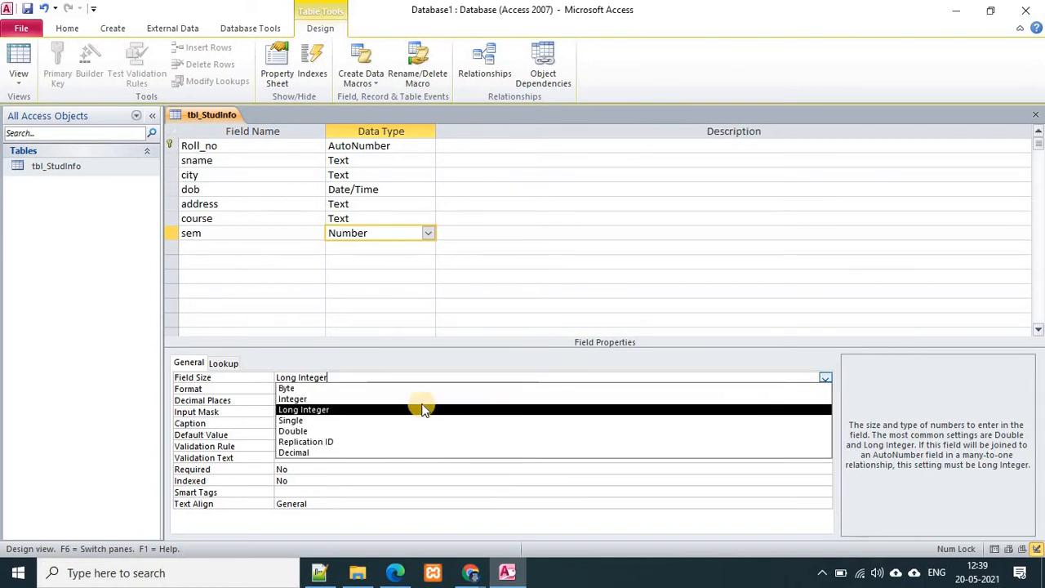
left_click(338, 420)
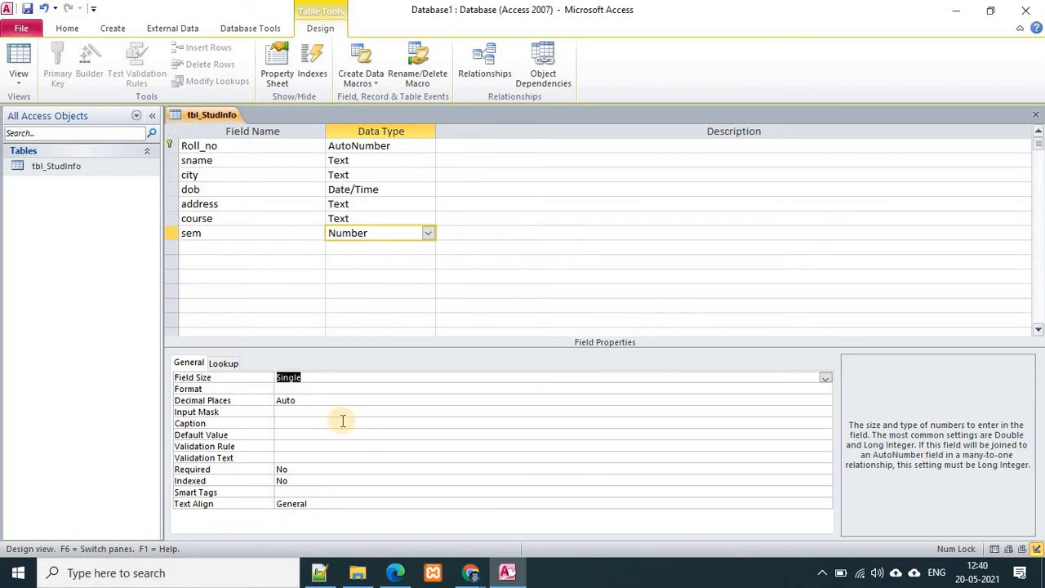
Consult the notes and add a Text field named div below sem with a field size of 1.
left_click(252, 249)
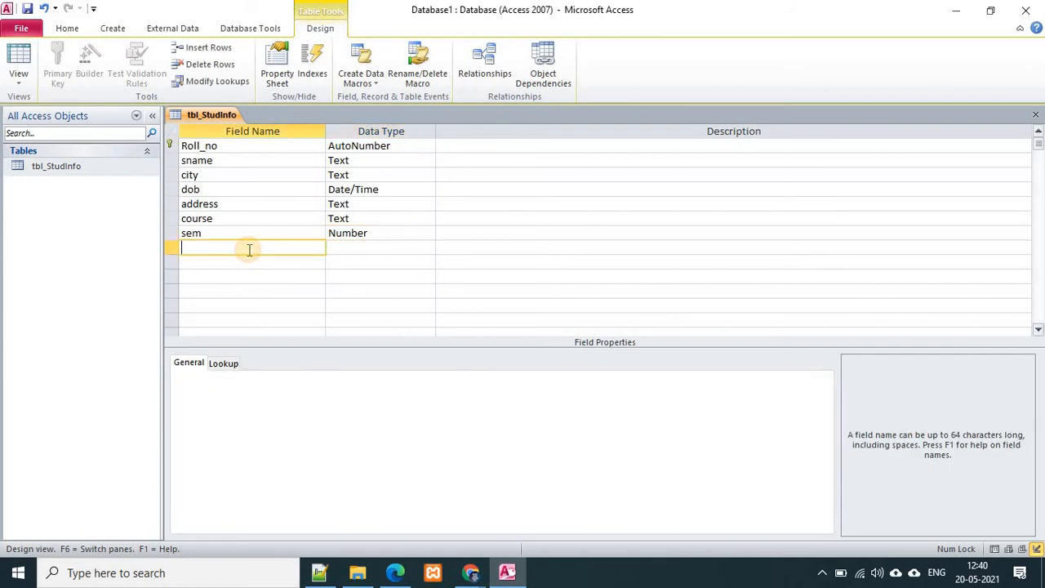
key("alt+Tab")
key("alt+Tab")
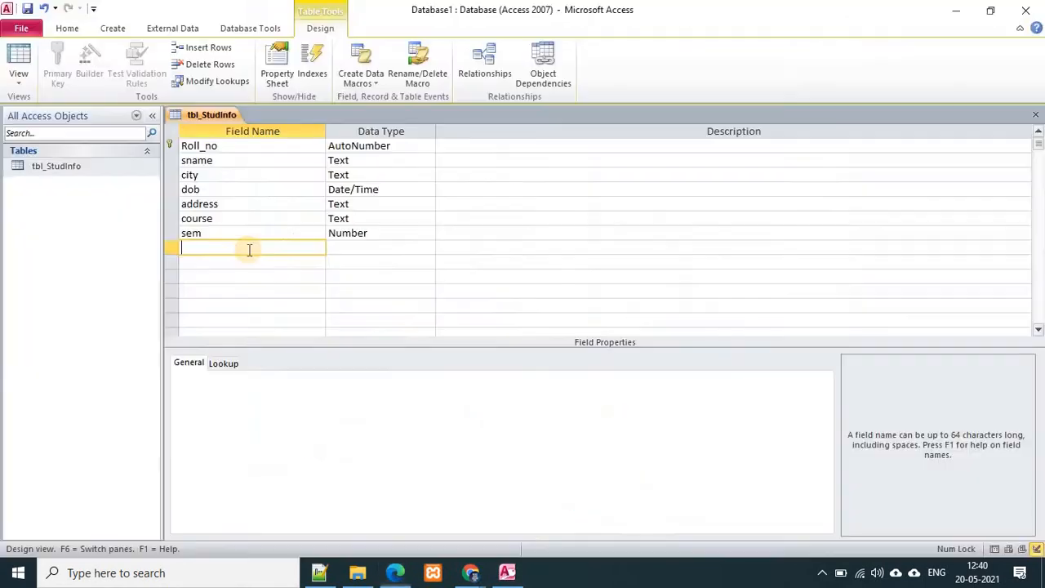
type("div")
key("Tab")
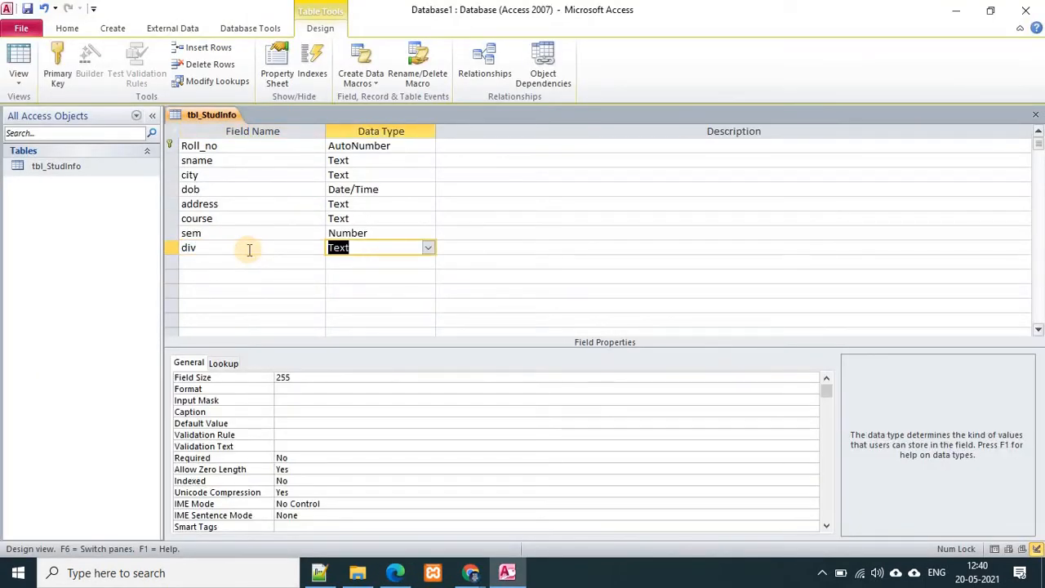
left_click(280, 377)
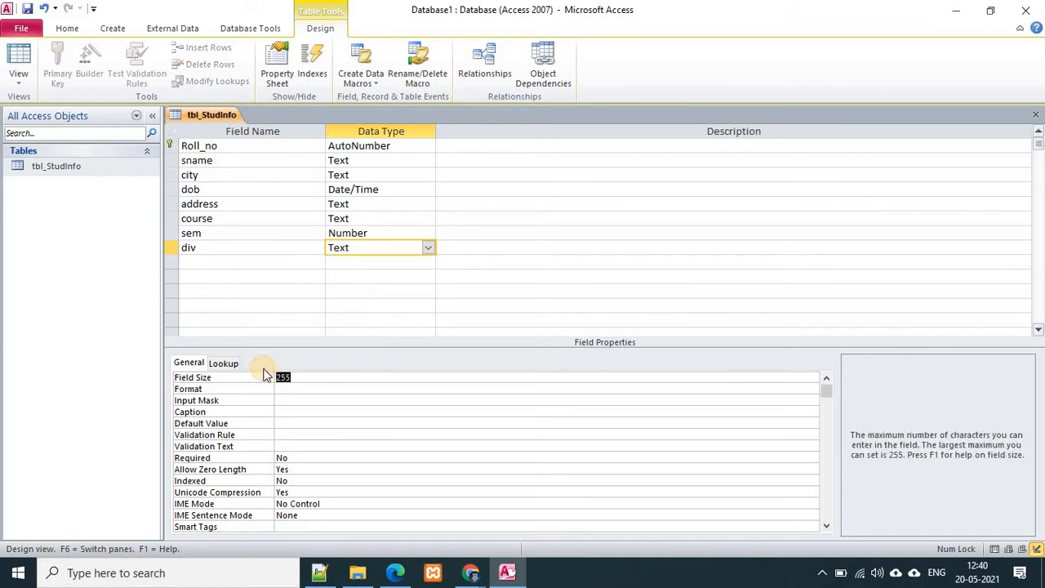
type("1")
Look up the last planned field in the notes and add gender as Text with a field size of 10.
left_click(219, 262)
key("alt+Tab")
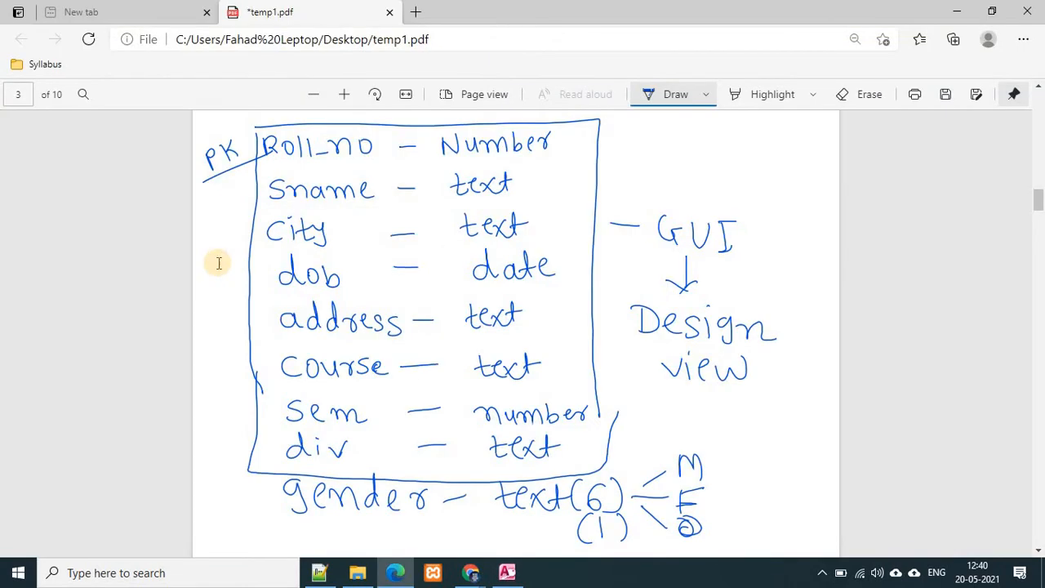
key("alt+Tab")
type("gender")
key("Tab")
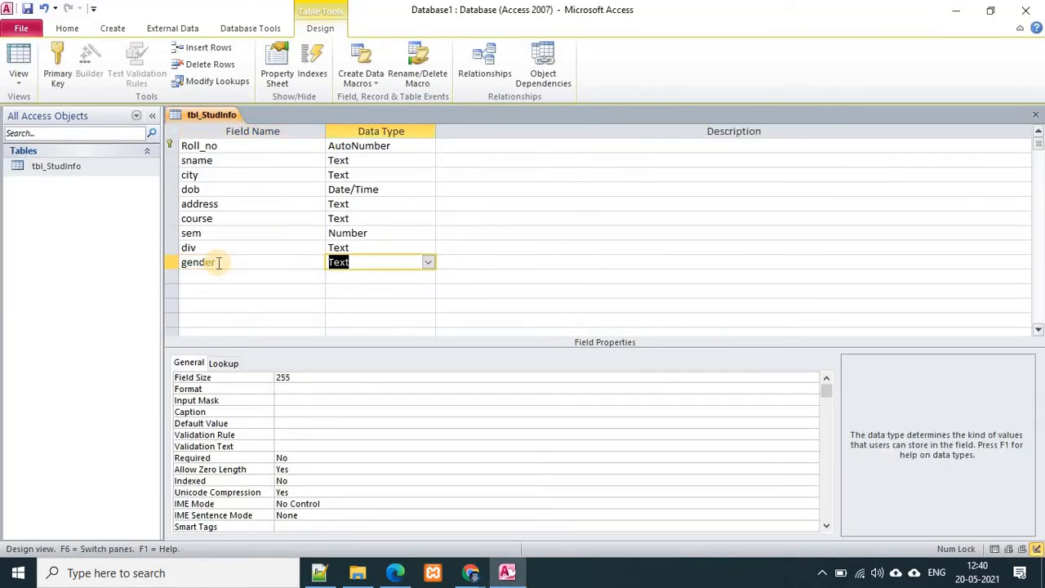
left_click(262, 378)
type("10")
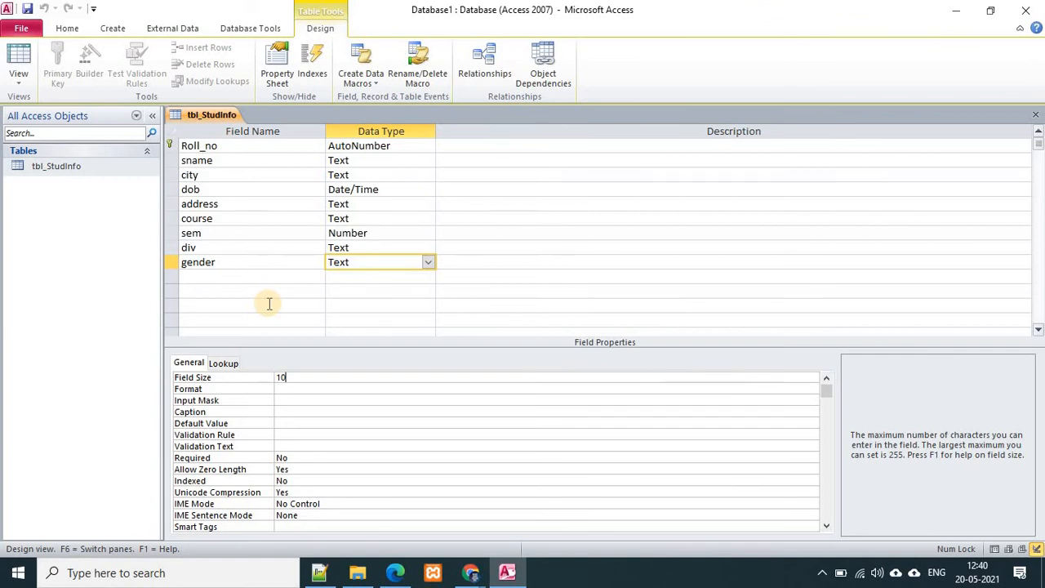
Close tbl_StudInfo and reopen it in Design View to review its fields, repeating this once.
key("ctrl+w")
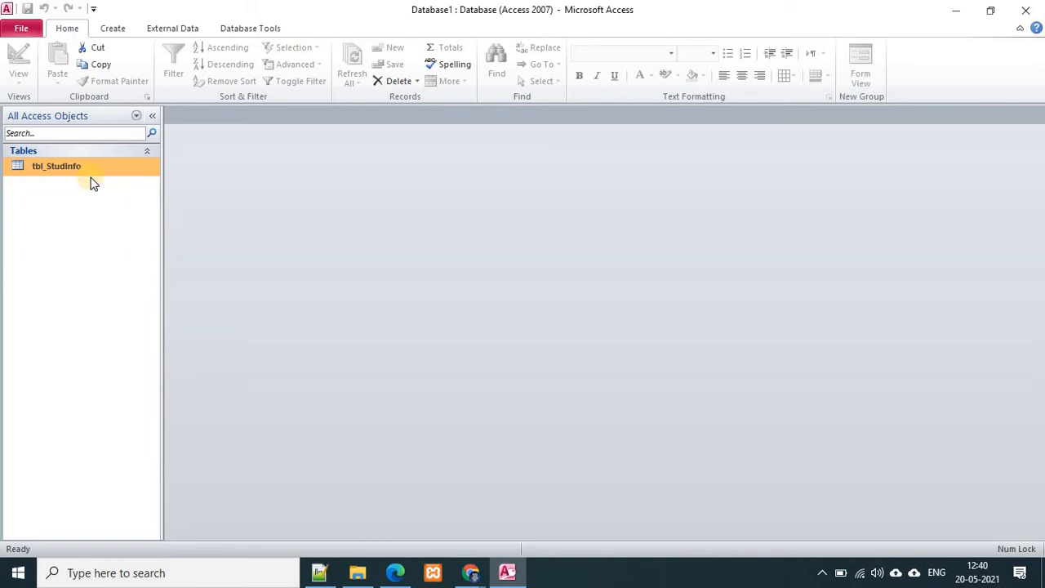
left_click(71, 166)
right_click(71, 166)
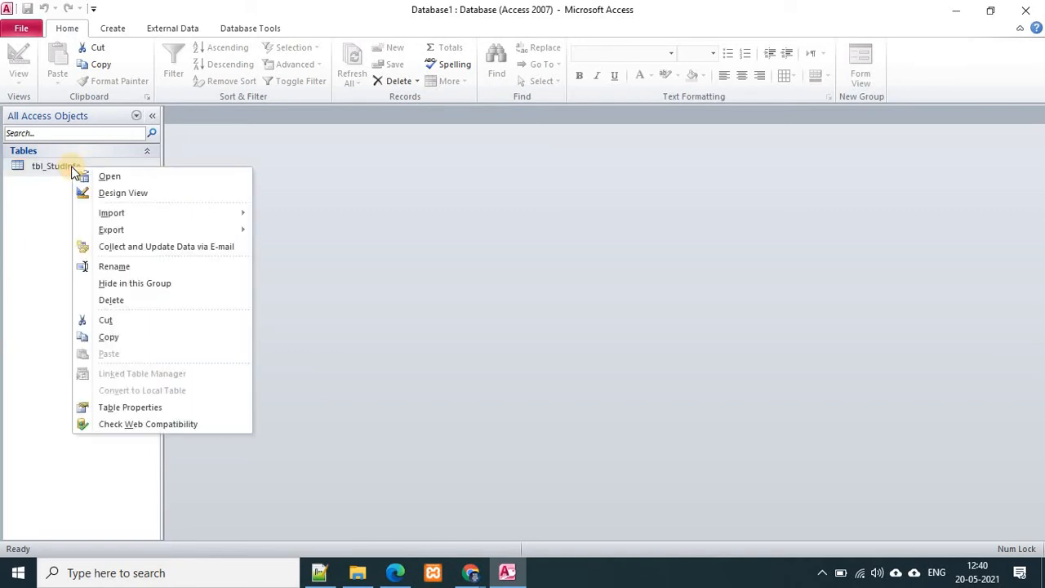
left_click(117, 194)
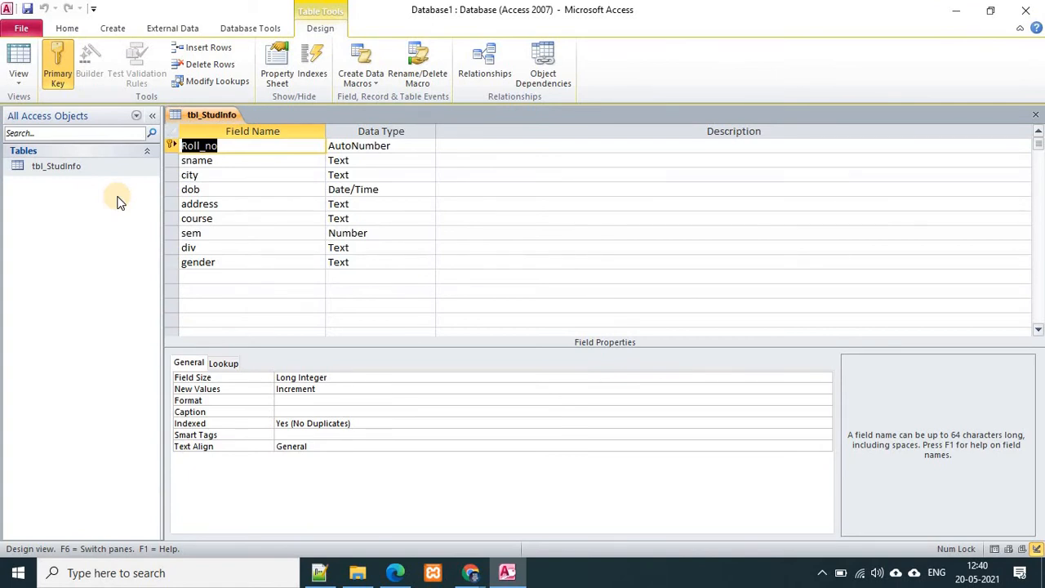
key("ctrl+w")
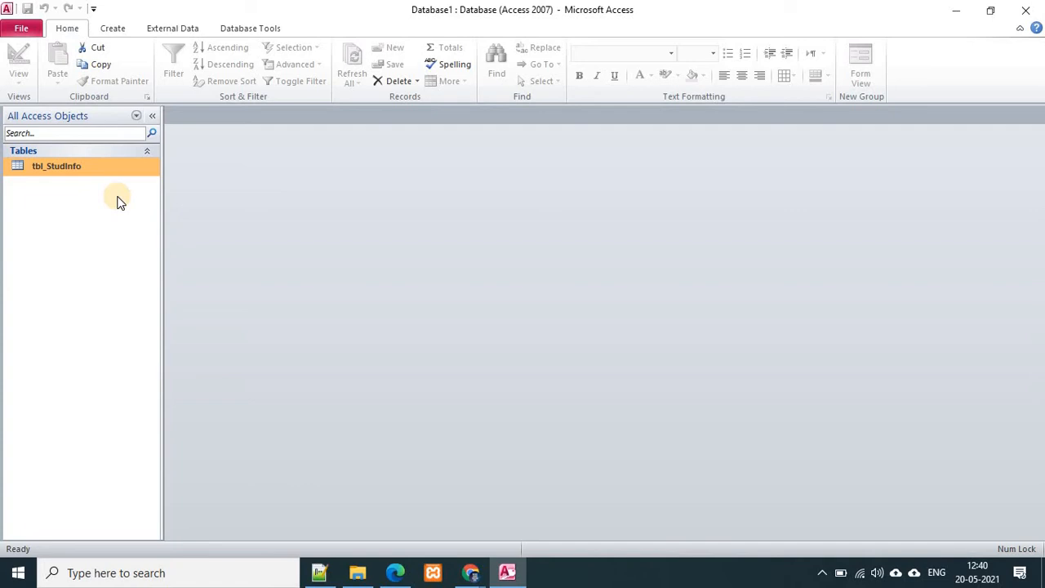
right_click(112, 165)
left_click(153, 191)
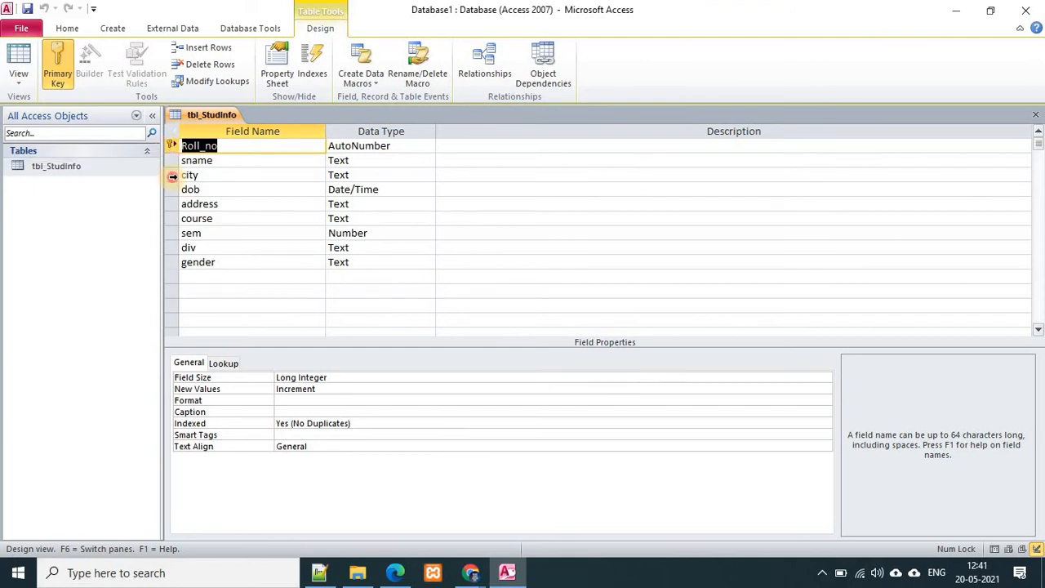
Assign the primary key to the city field and return it to Roll_no.
left_click(172, 176)
right_click(172, 178)
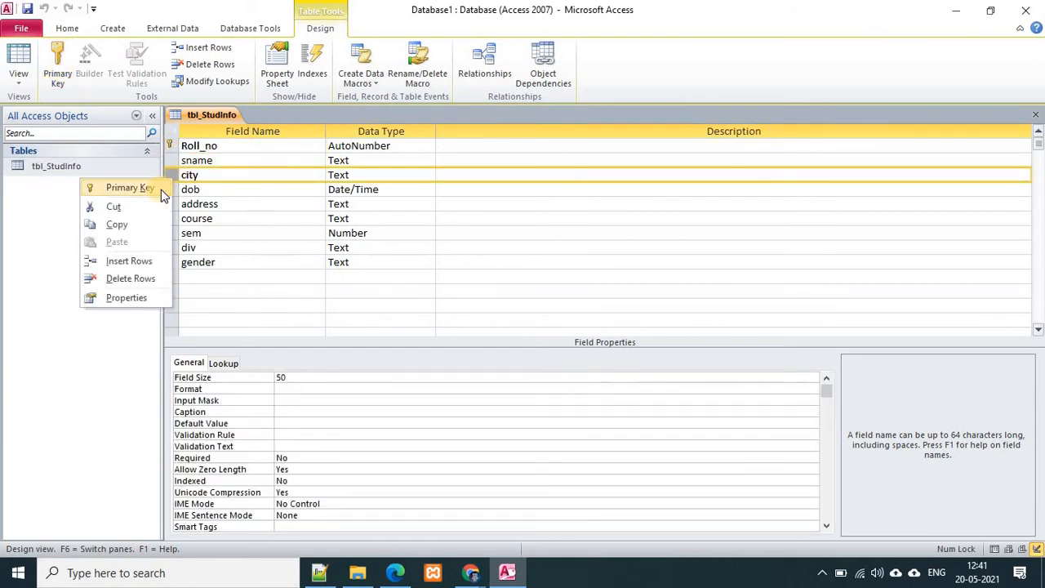
left_click(161, 189)
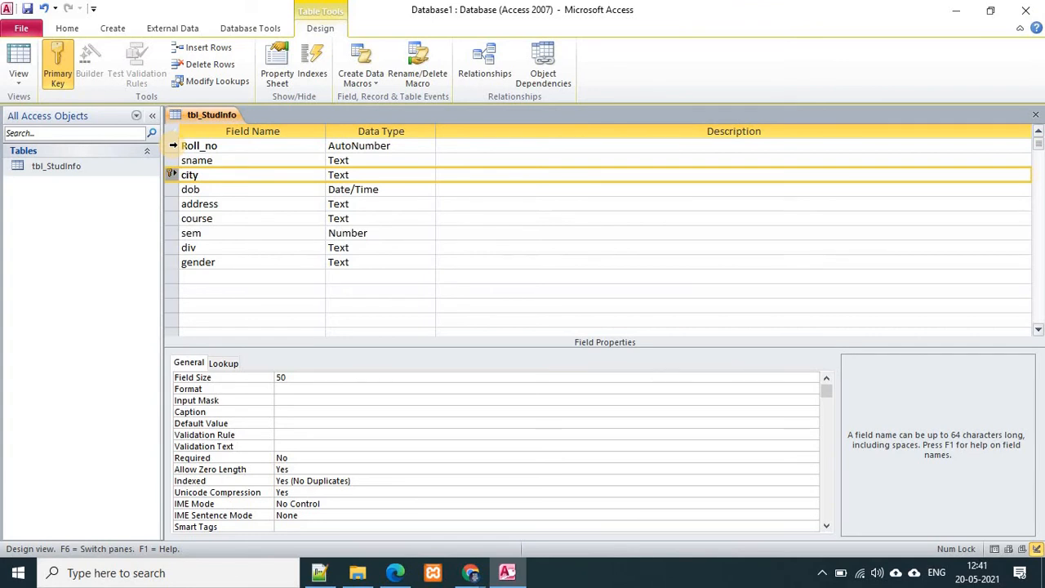
left_click(172, 145)
right_click(173, 146)
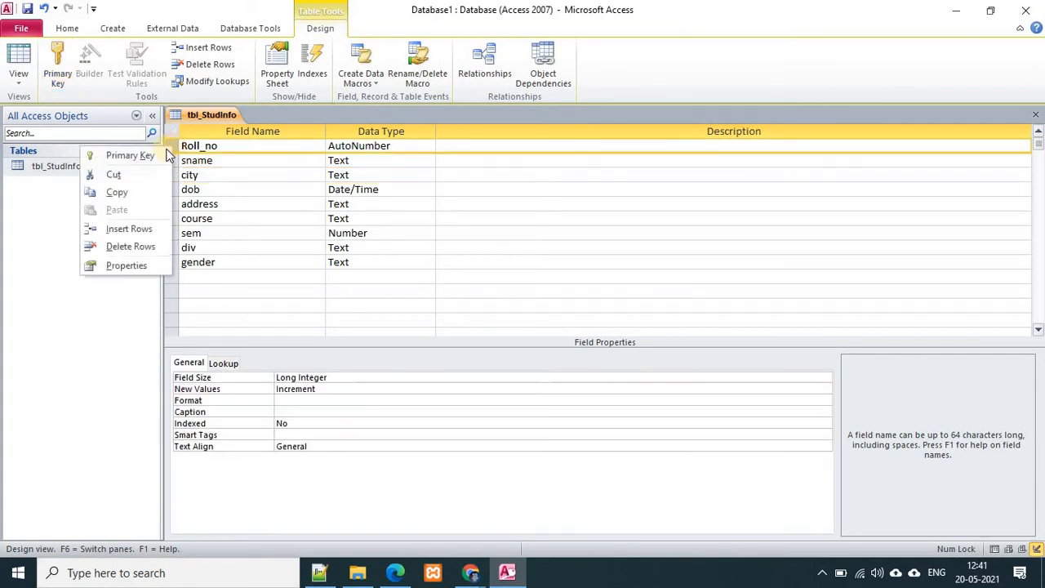
left_click(146, 158)
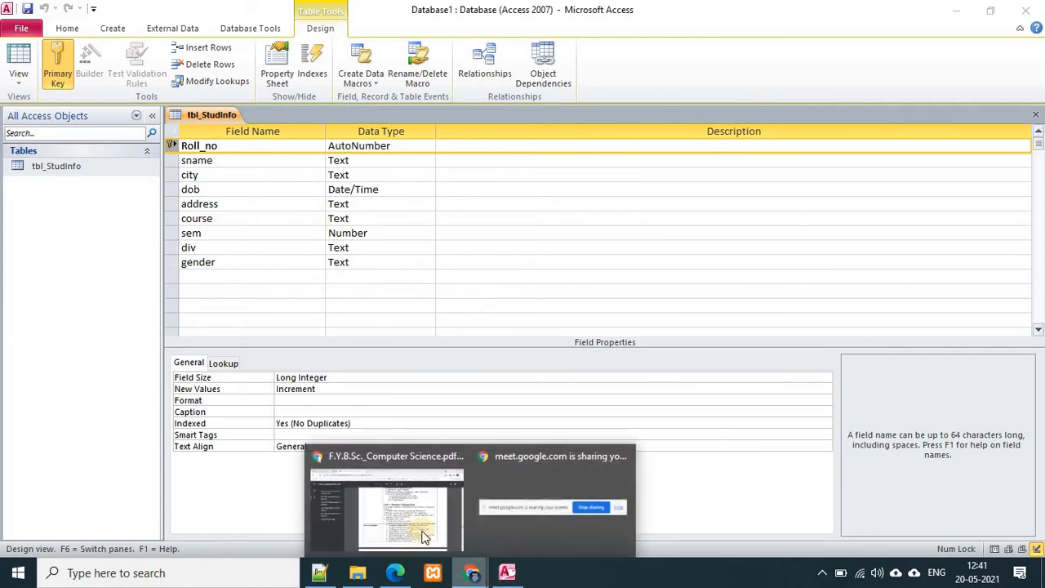
Switch to the Google Meet call in Chrome, check its chat and participant list, and return to Access.
mouse_move(476, 577)
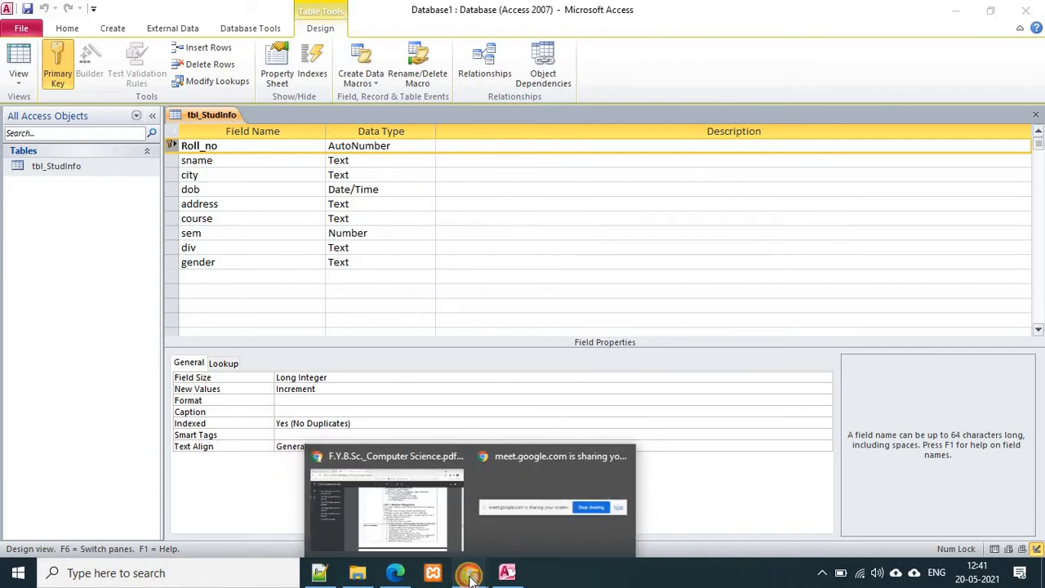
left_click(385, 503)
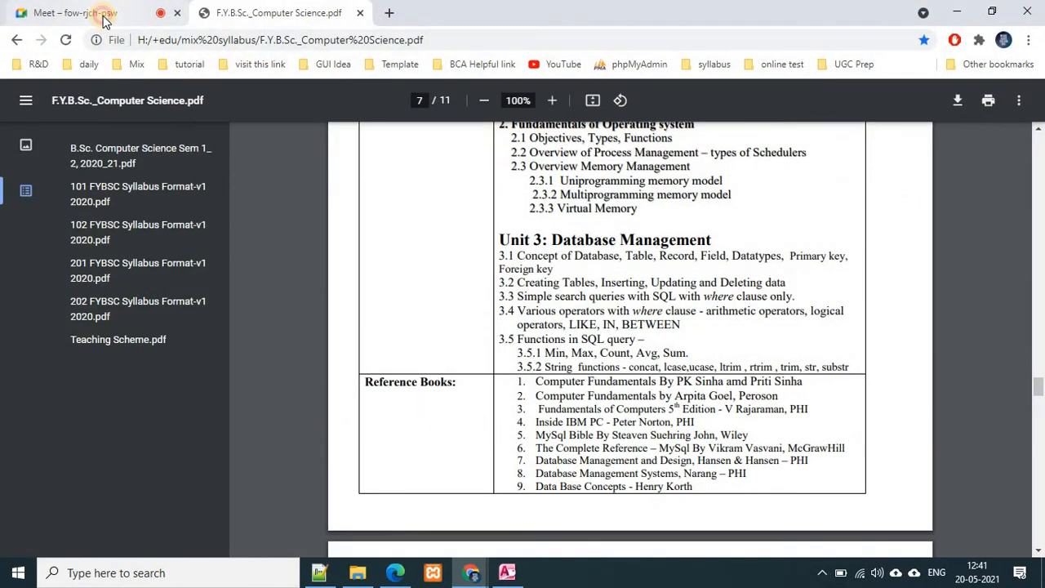
left_click(105, 20)
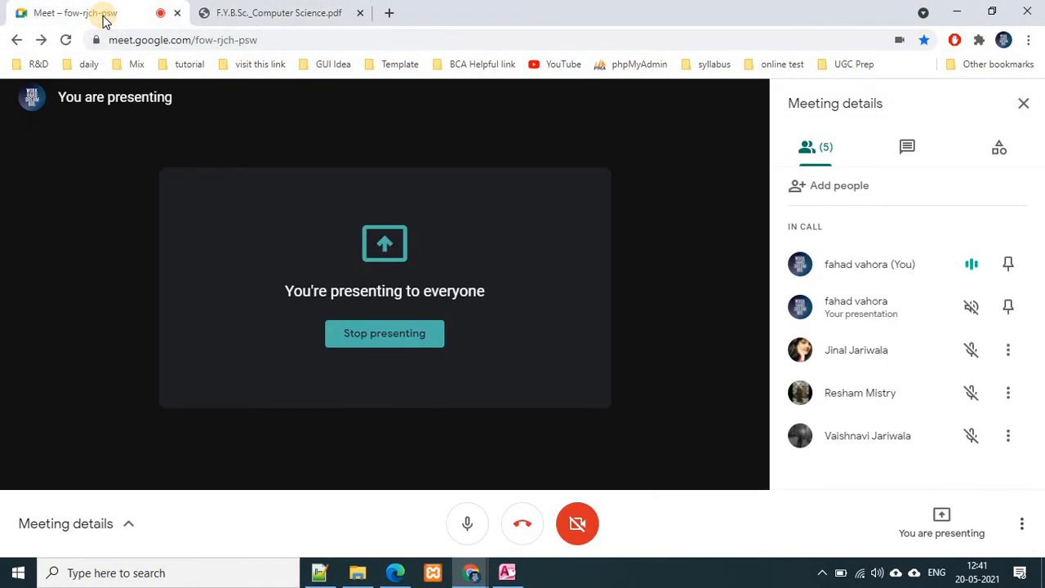
left_click(895, 162)
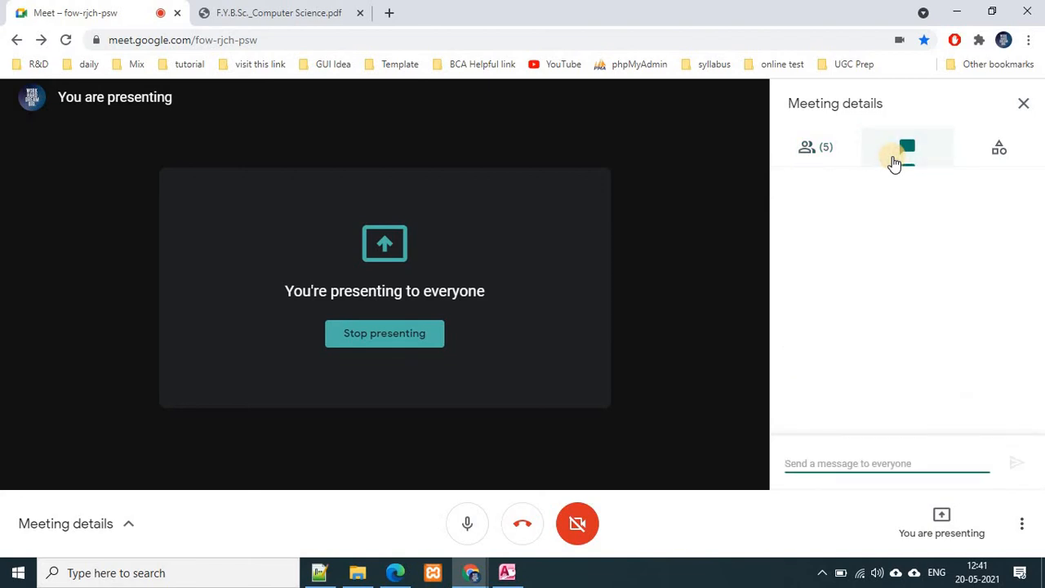
left_click(825, 156)
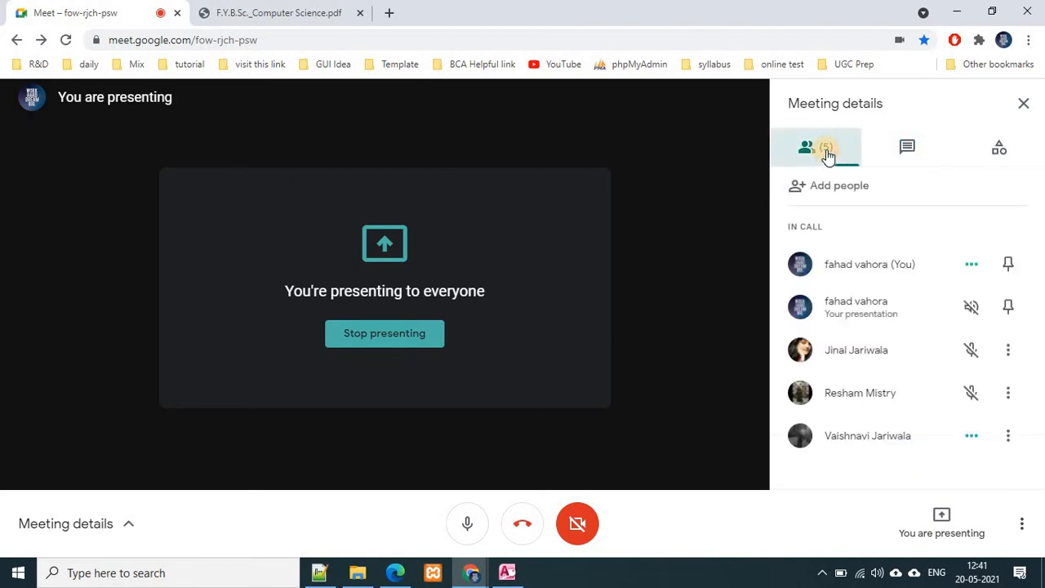
left_click(507, 573)
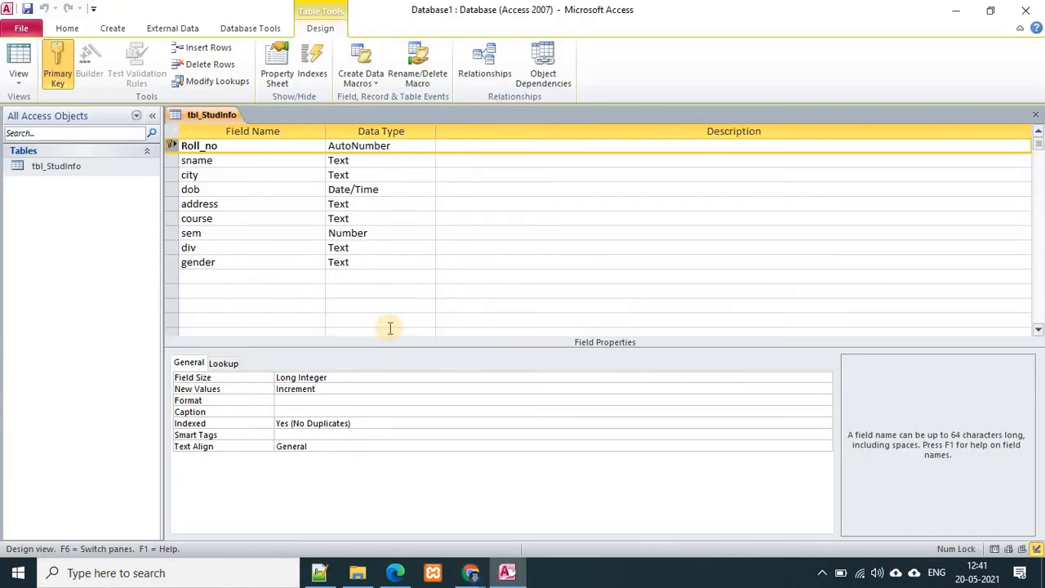
Open tbl_StudInfo in Datasheet View and start the first record with the student's name and the city Surat.
double_click(67, 169)
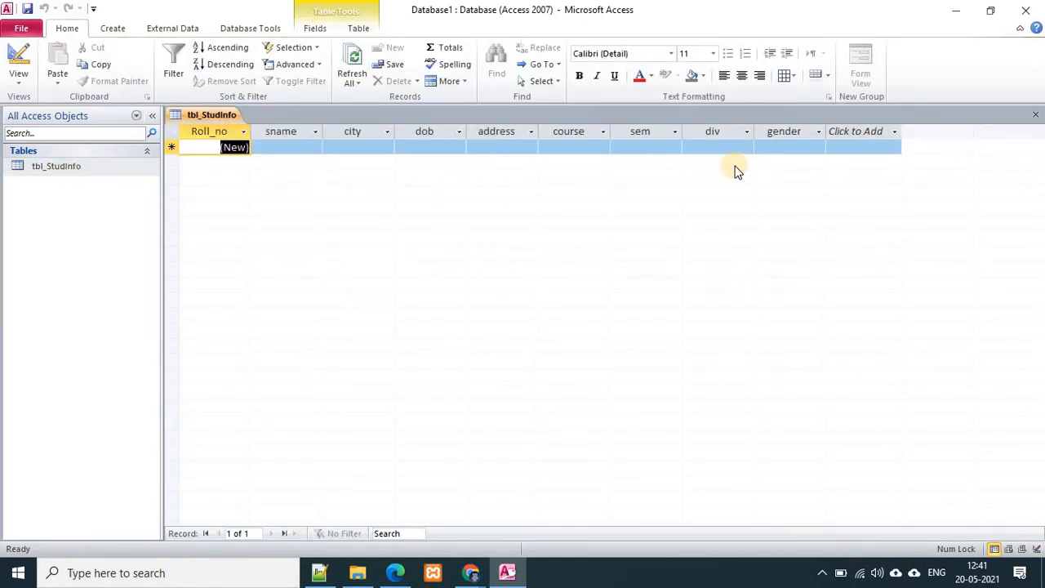
left_click(289, 149)
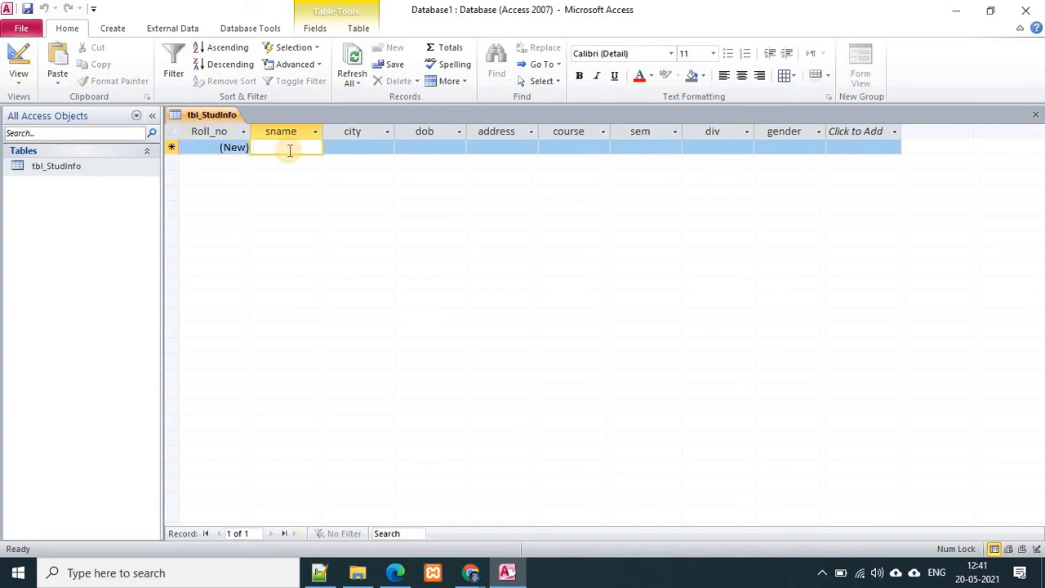
type("Rahul")
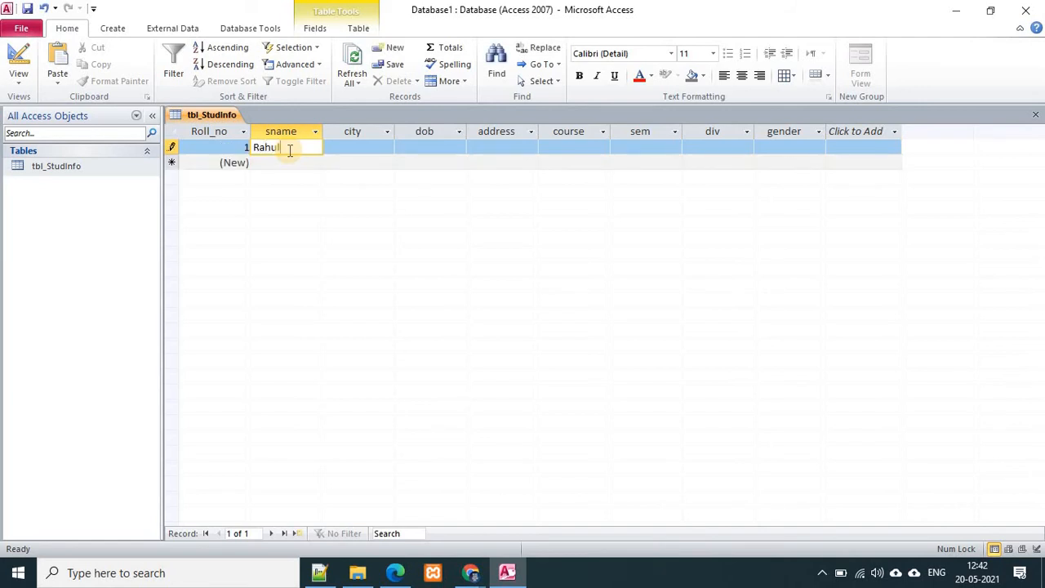
key("Tab")
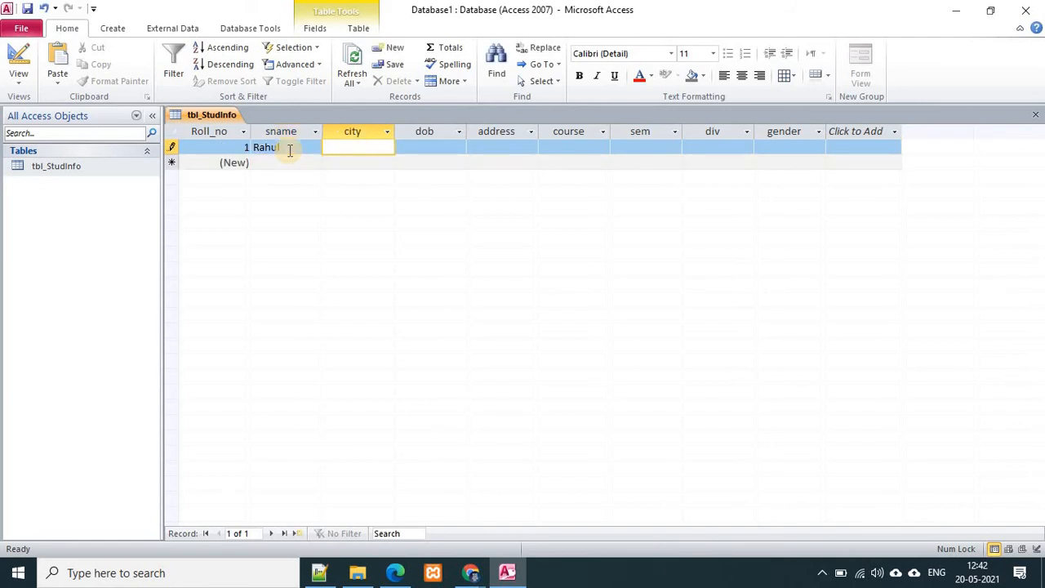
type("Surat")
key("Tab")
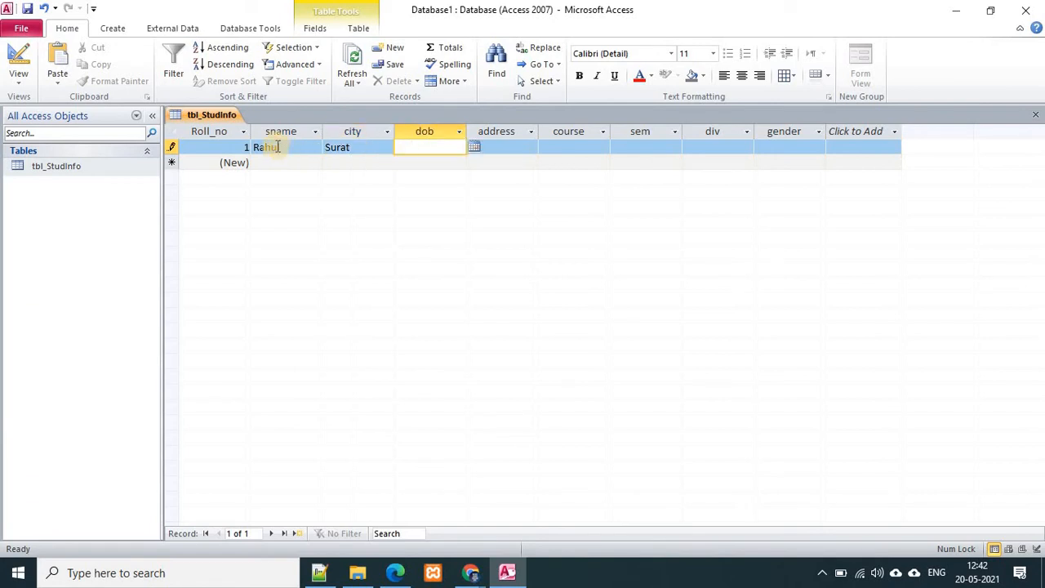
Fill in the first student's date of birth, picking it from the calendar and correcting the year, and enter the address.
left_click(474, 147)
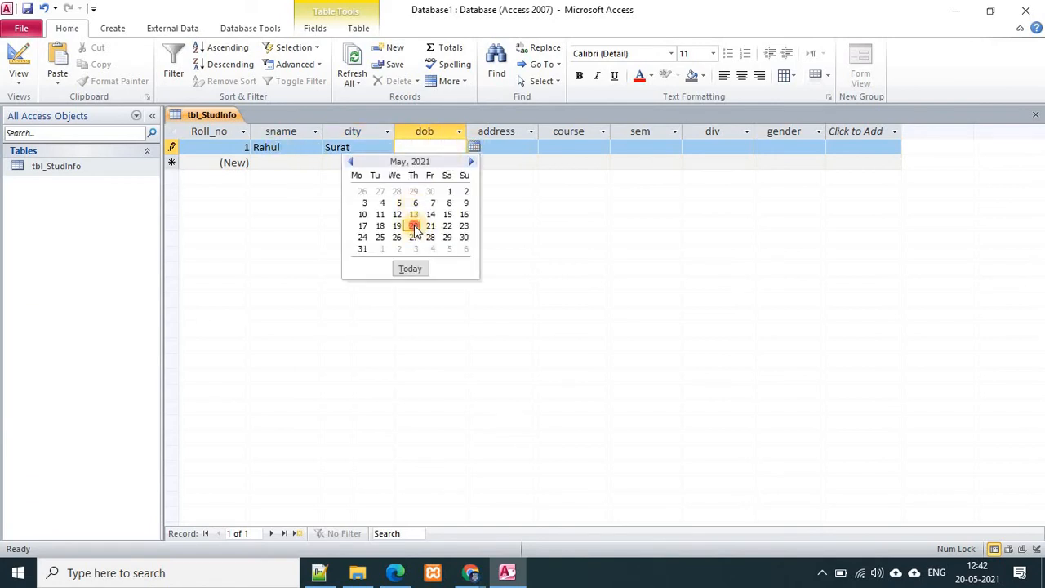
left_click(413, 225)
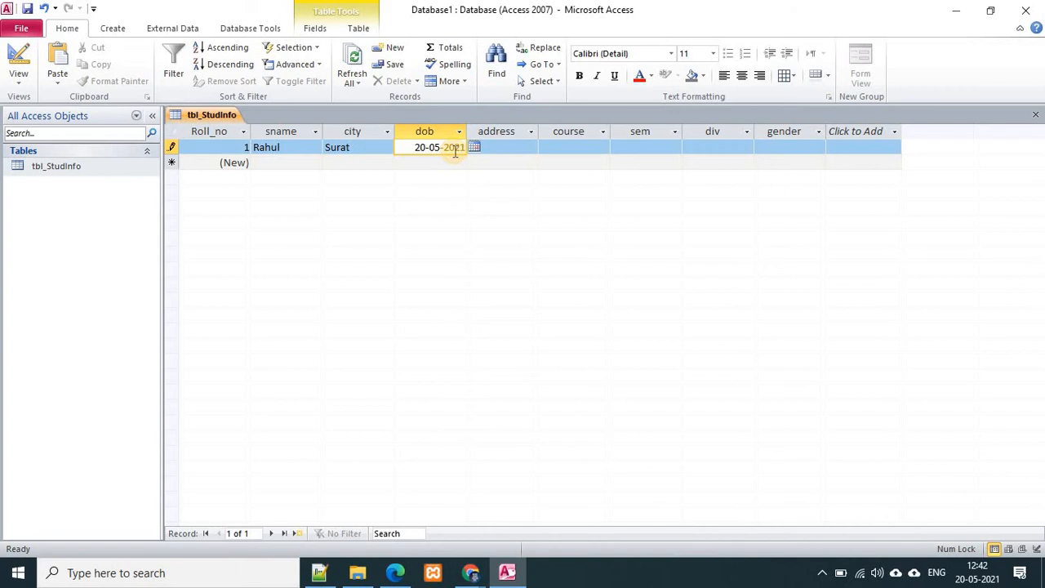
key("BackSpace")
key("BackSpace")
type("00")
key("Tab")
type("vesu")
key("Tab")
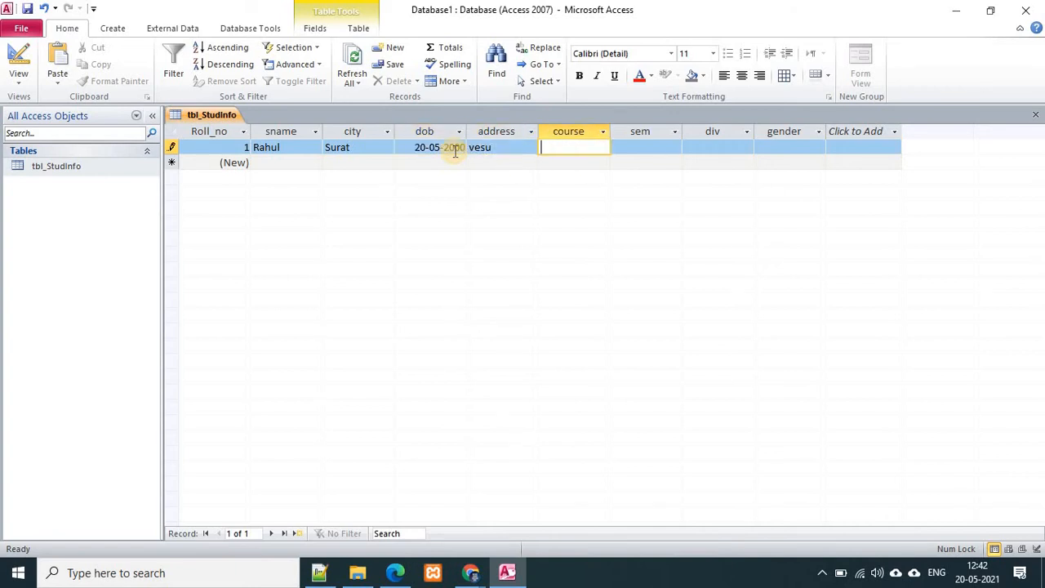
Complete the first student's record with course BBA, sem 4, div A and gender Male.
type("BBA")
key("Tab")
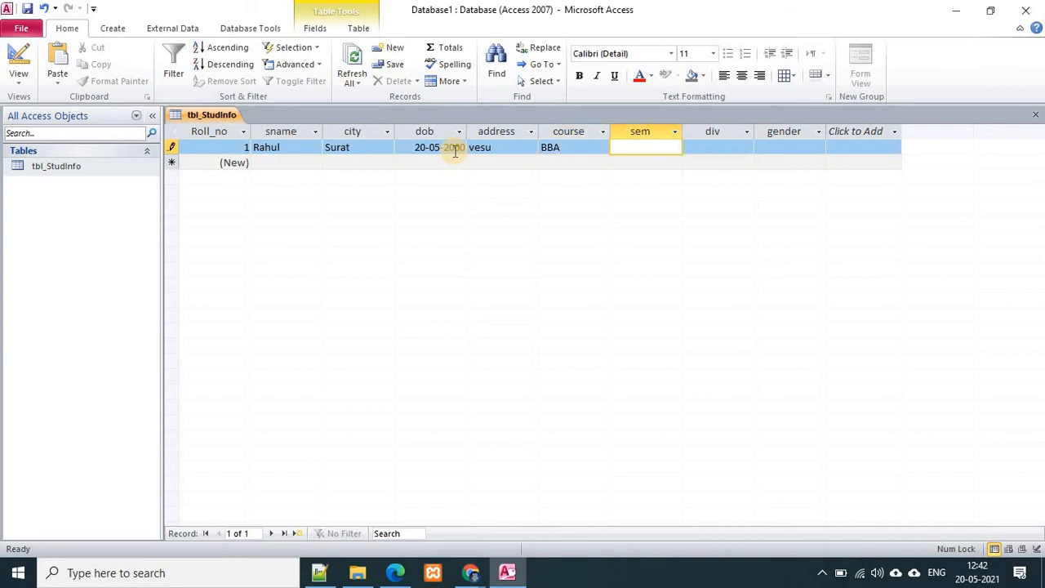
type("4")
key("Tab")
type("A")
key("Tab")
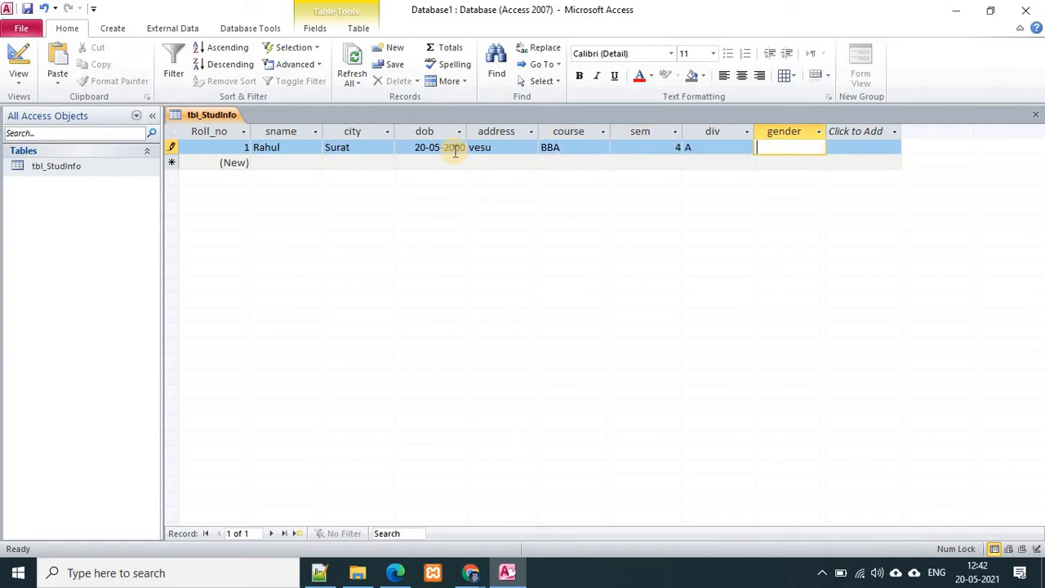
type("Male")
key("Tab")
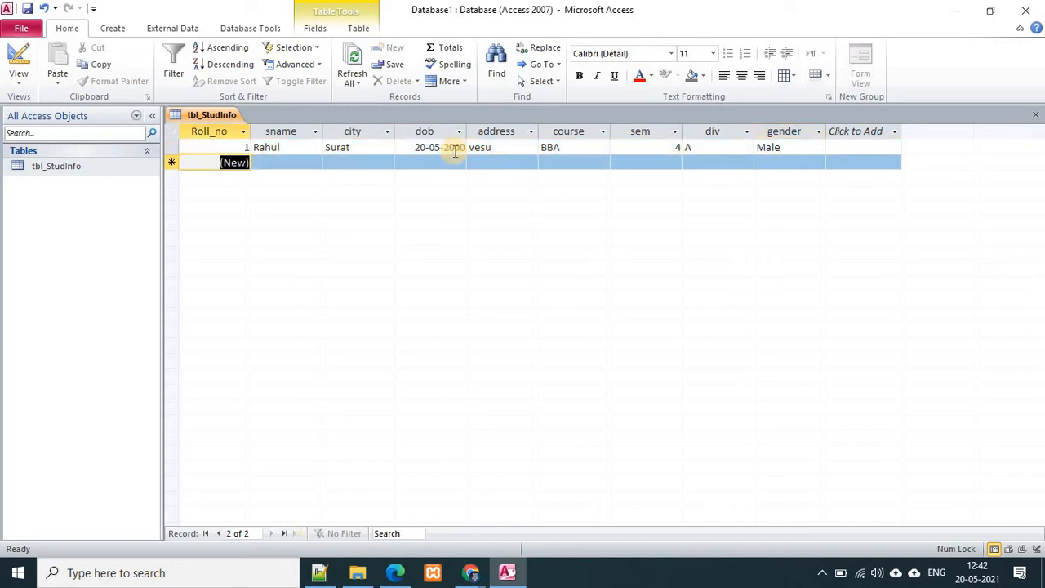
Start the second record with the student's name, the city Surat and the date of birth.
key("Tab")
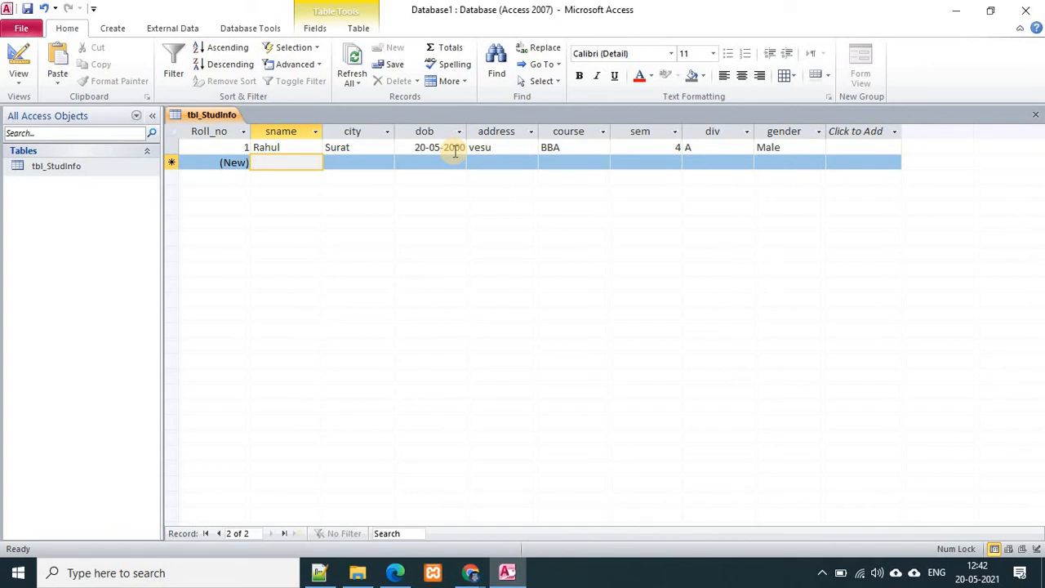
type("Priya")
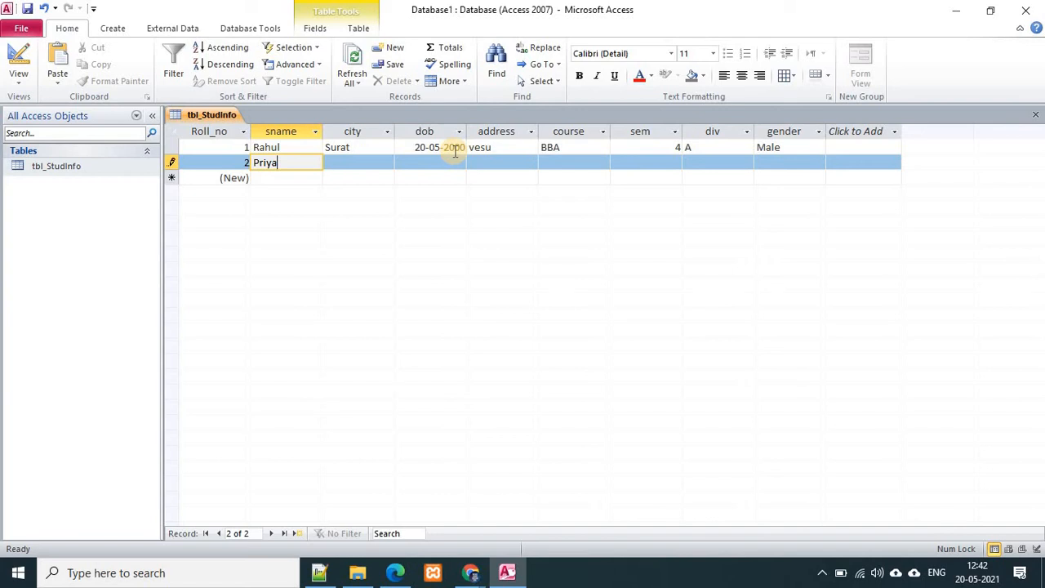
key("Tab")
type("Surat")
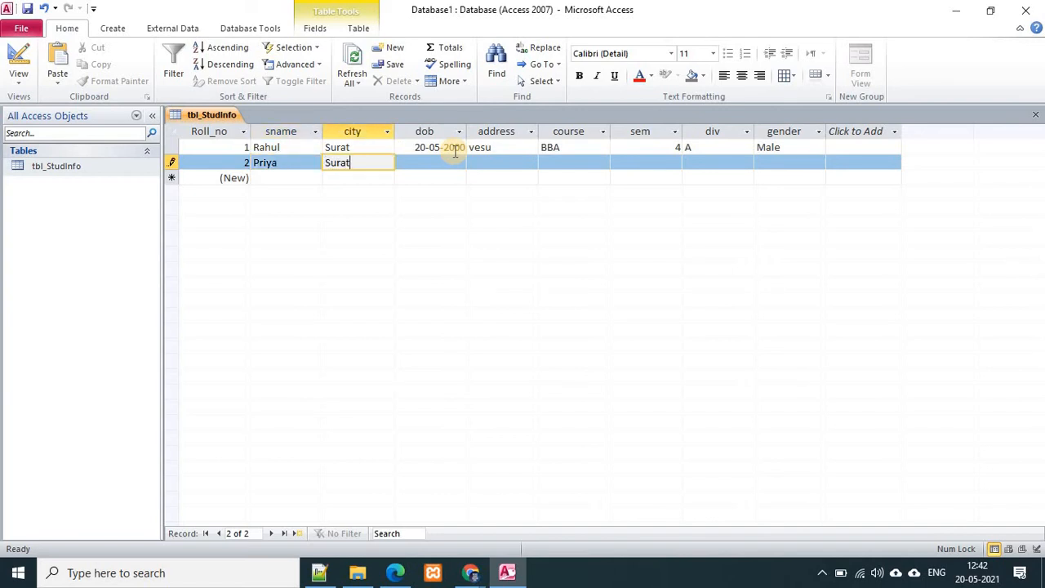
key("Tab")
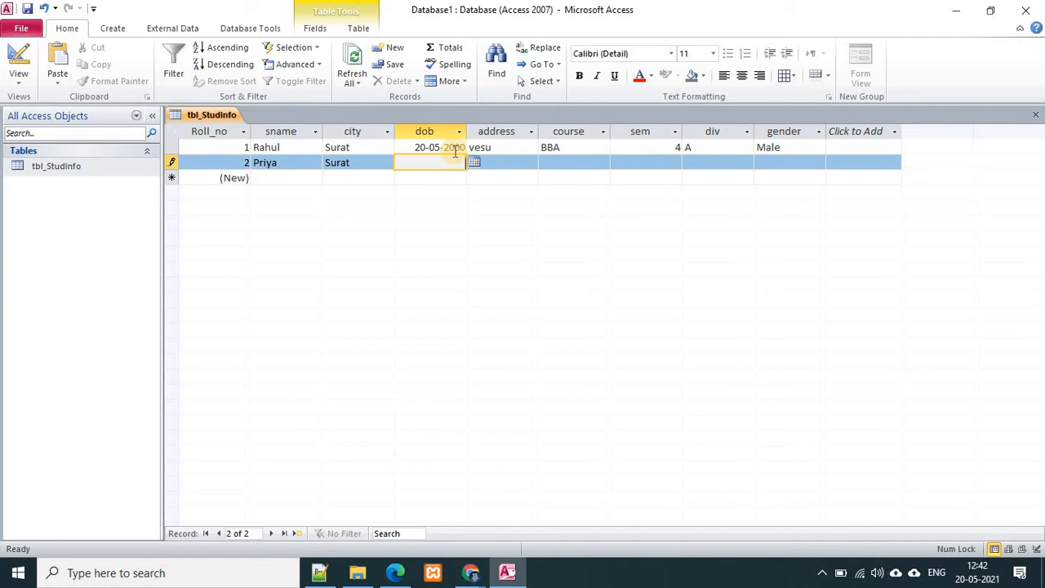
type("17-12-1995")
key("Tab")
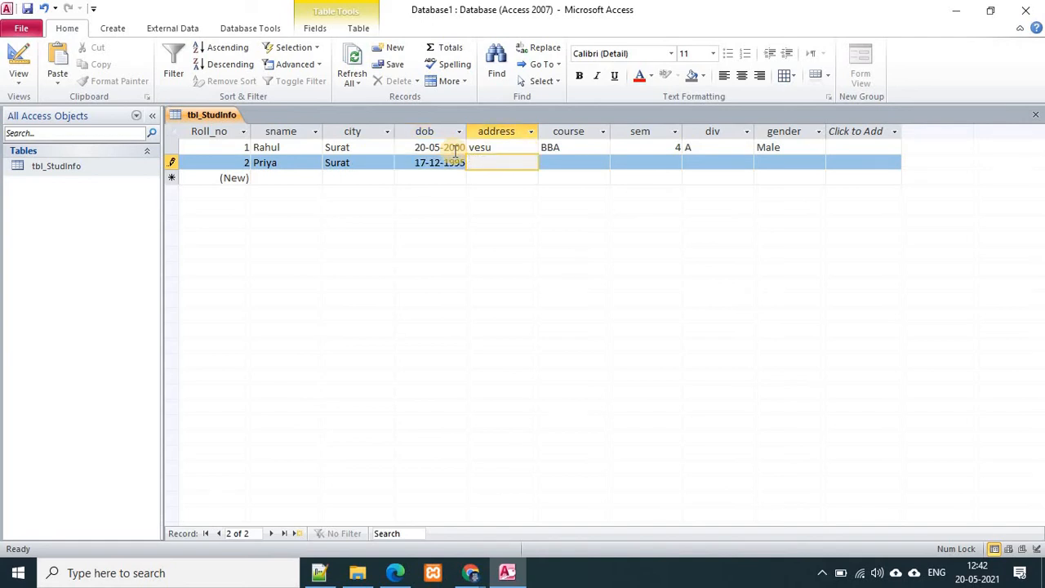
Complete the second student's record with the address, course BCA, sem 4, div B and gender Female.
type("adajan")
key("Tab")
type("BCA")
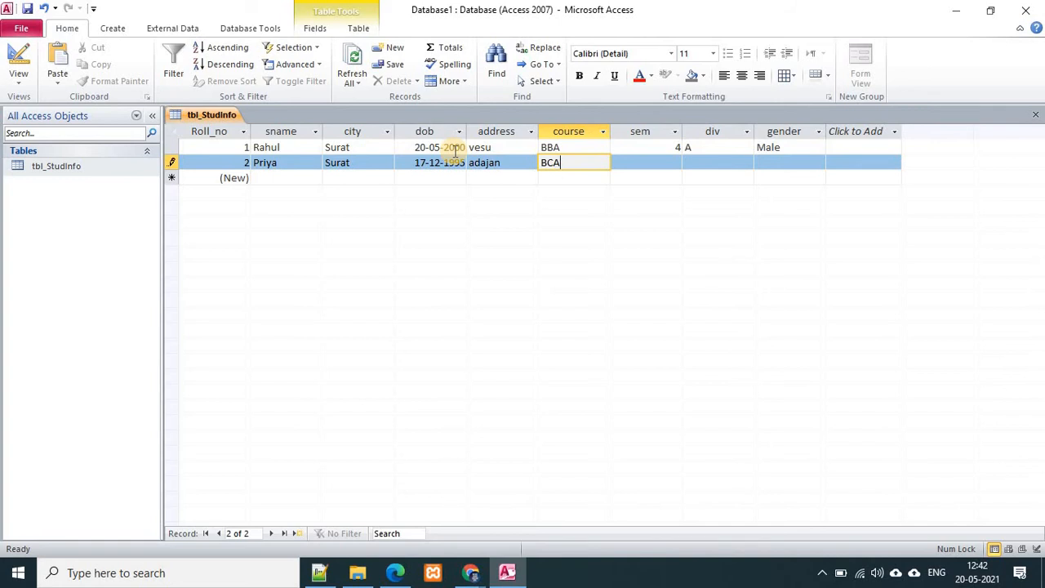
key("Tab")
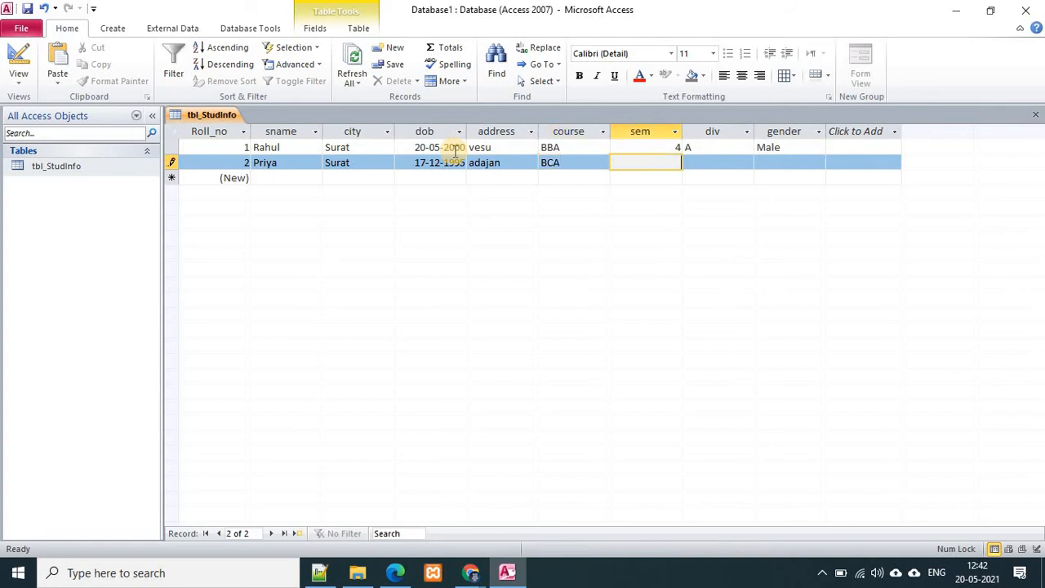
type("4")
key("Tab")
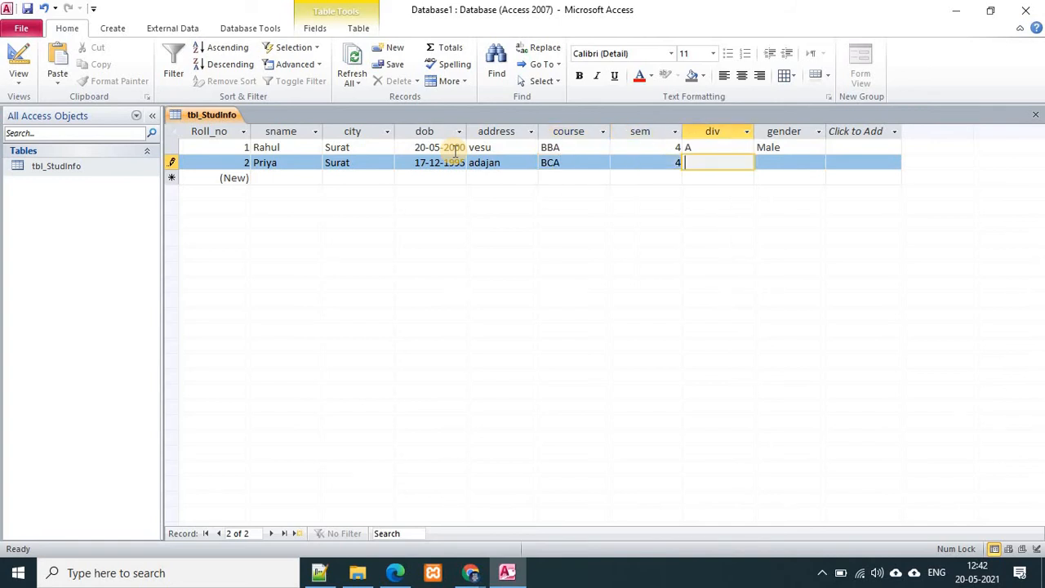
type("B")
key("Tab")
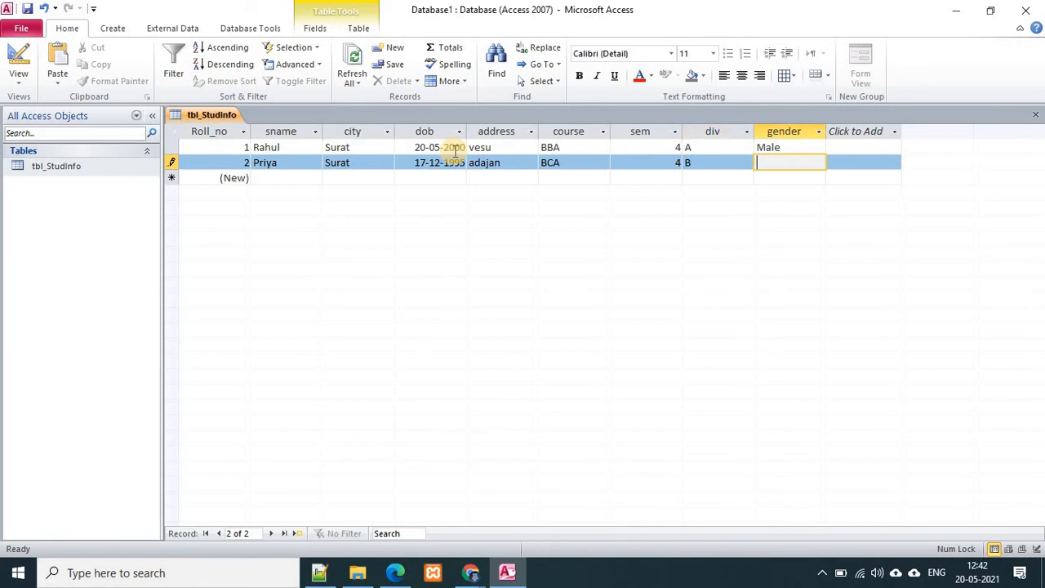
type("Female")
key("Tab")
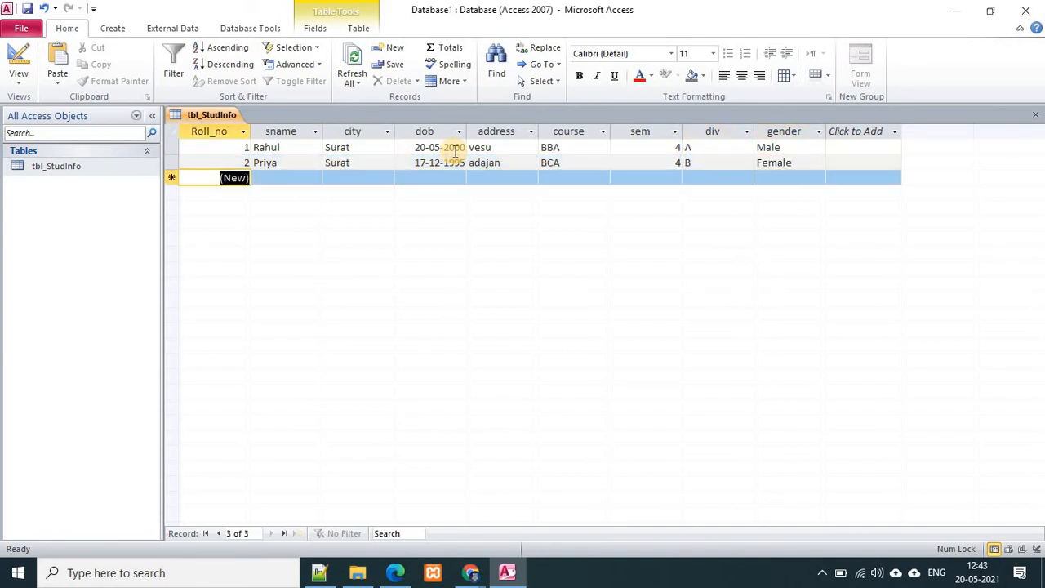
Start the third record with the student's name, the city Rajkot and the date of birth.
key("Tab")
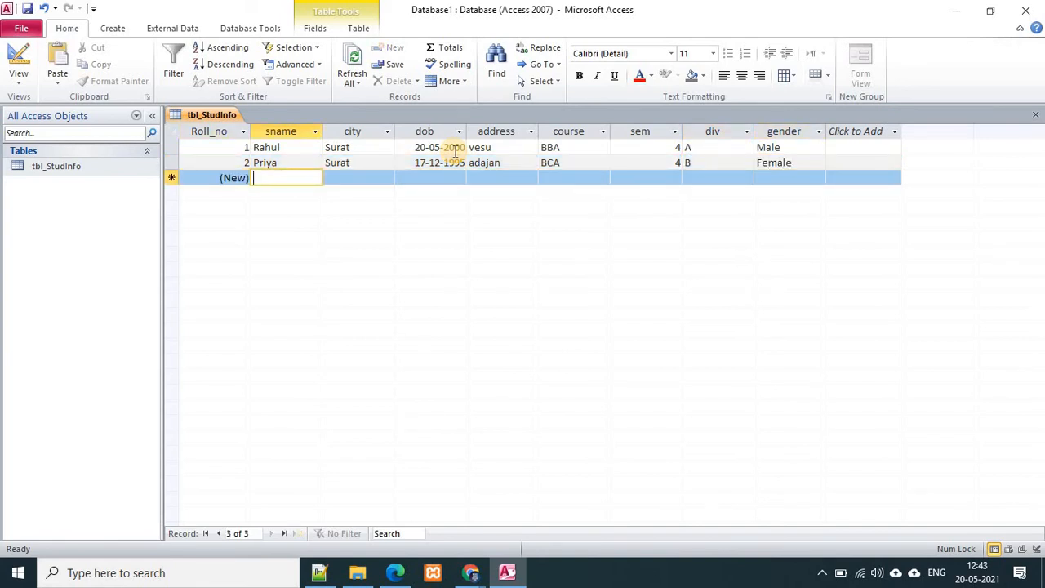
type("Tahir")
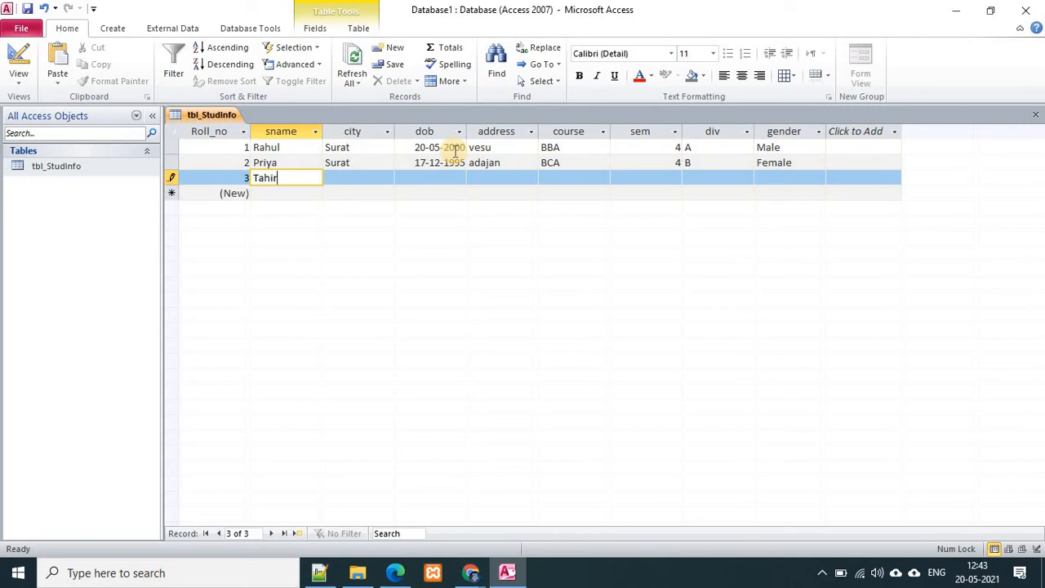
key("Tab")
type("Rajkot")
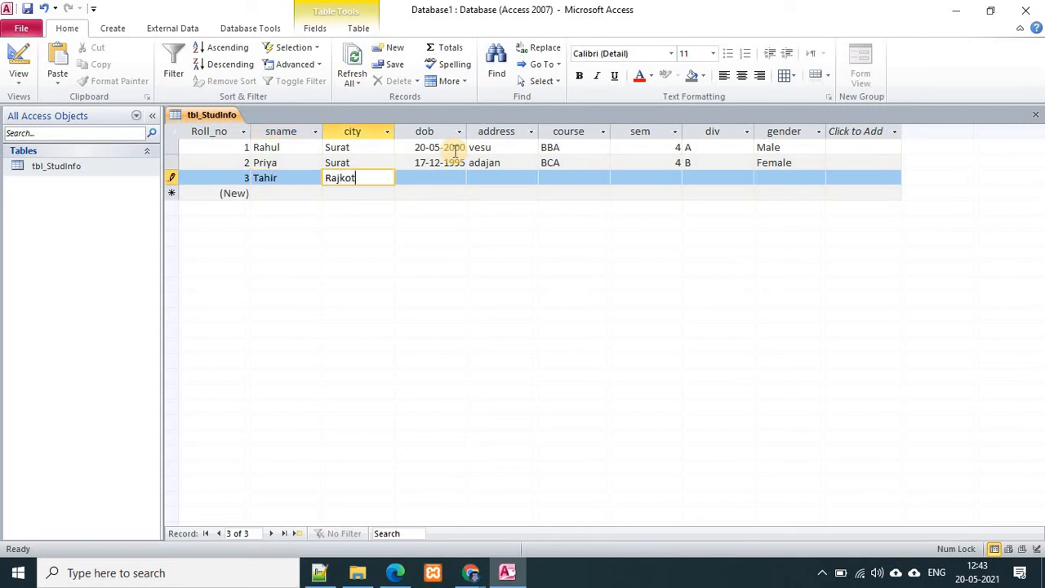
key("Tab")
type("11")
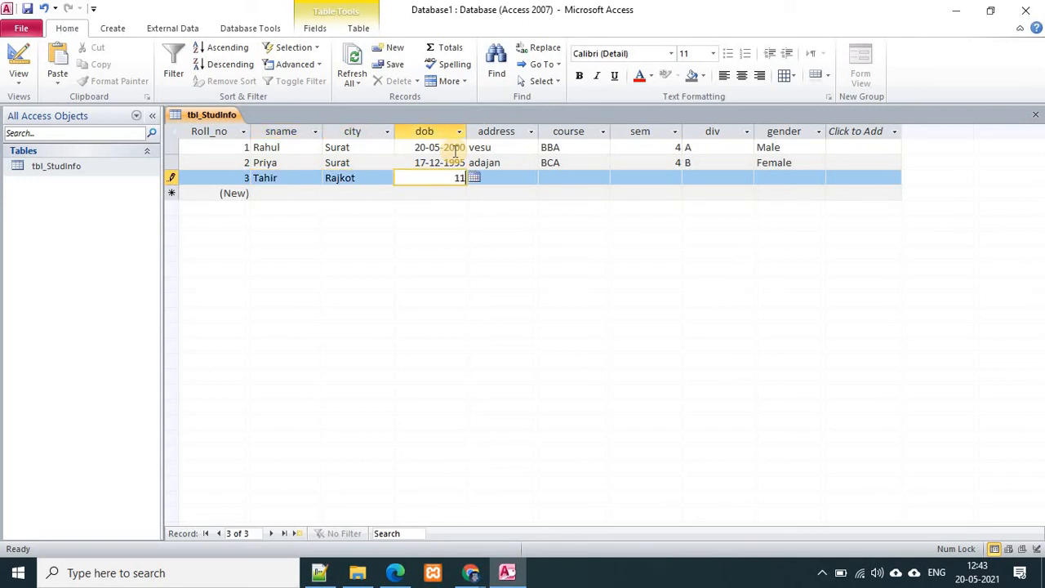
type("-11-2005")
key("Tab")
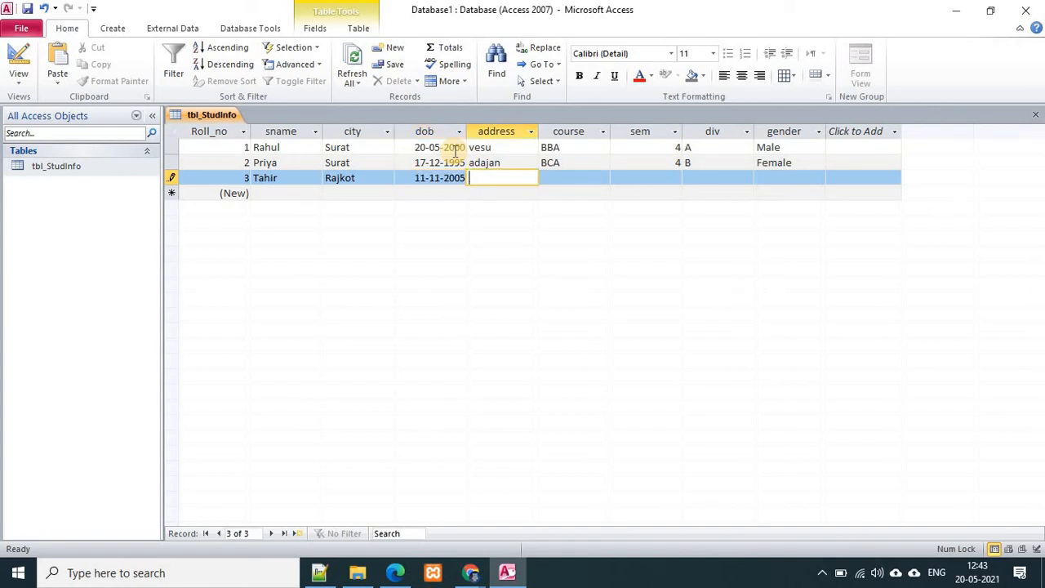
Complete the third student's record with the address, course BSC, sem 2, div A and gender Male.
type("pal")
key("Tab")
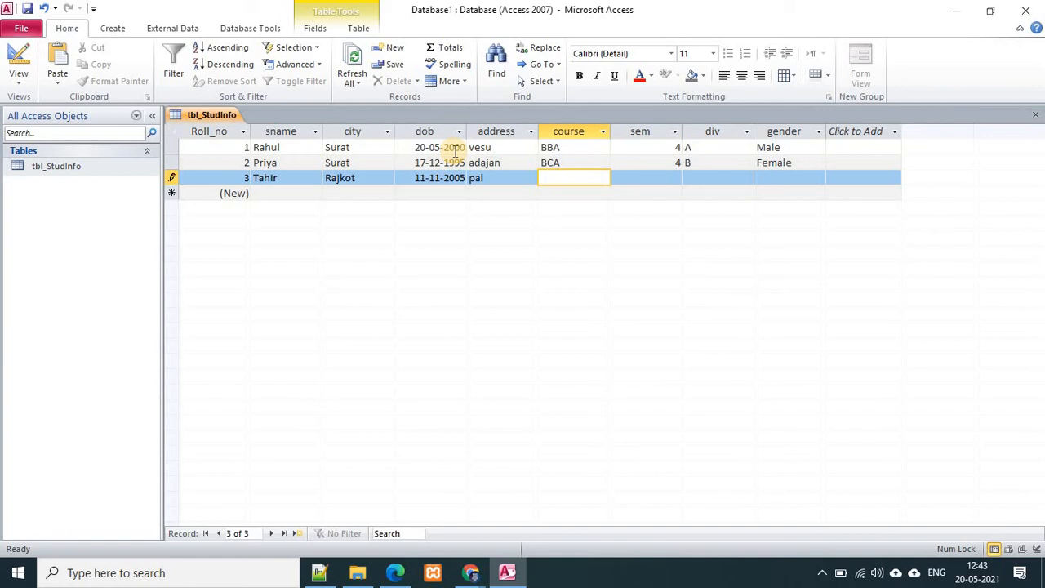
type("BSC")
key("Tab")
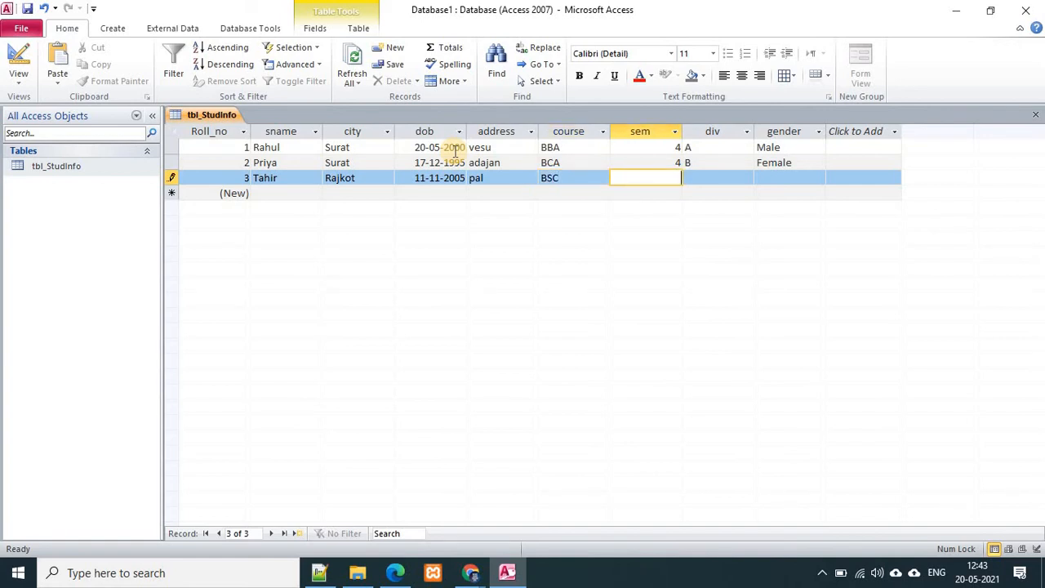
type("2")
key("Tab")
type("A")
key("Tab")
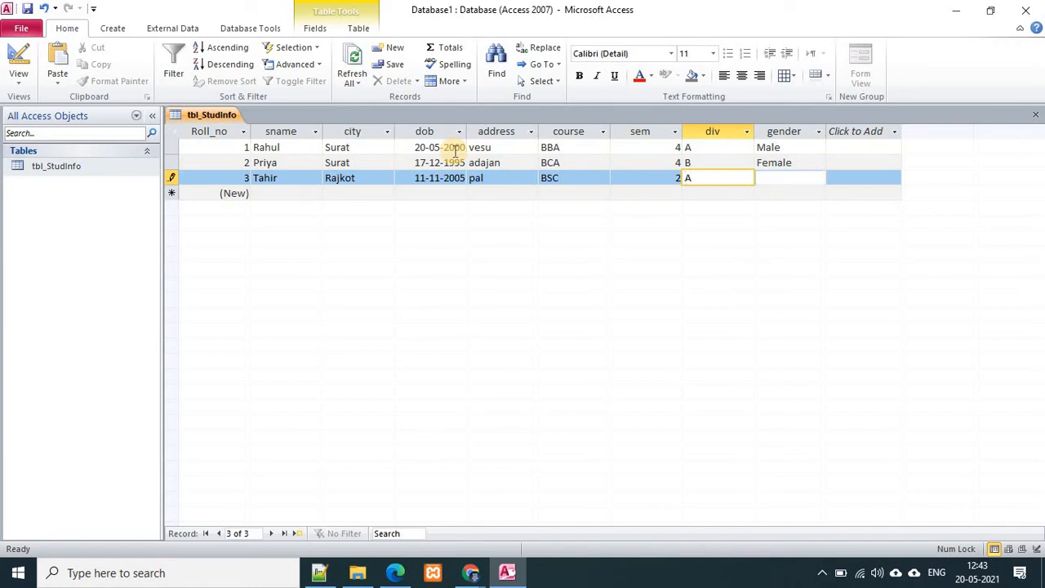
type("Male")
key("Tab")
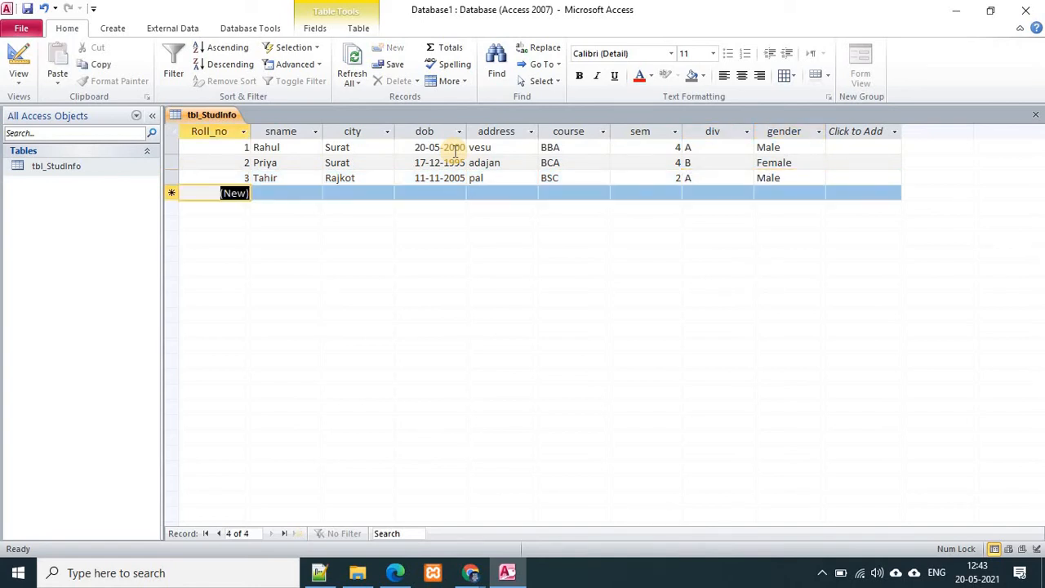
Try to enter 4 manually as the Roll_no of the new fourth record.
key("Tab")
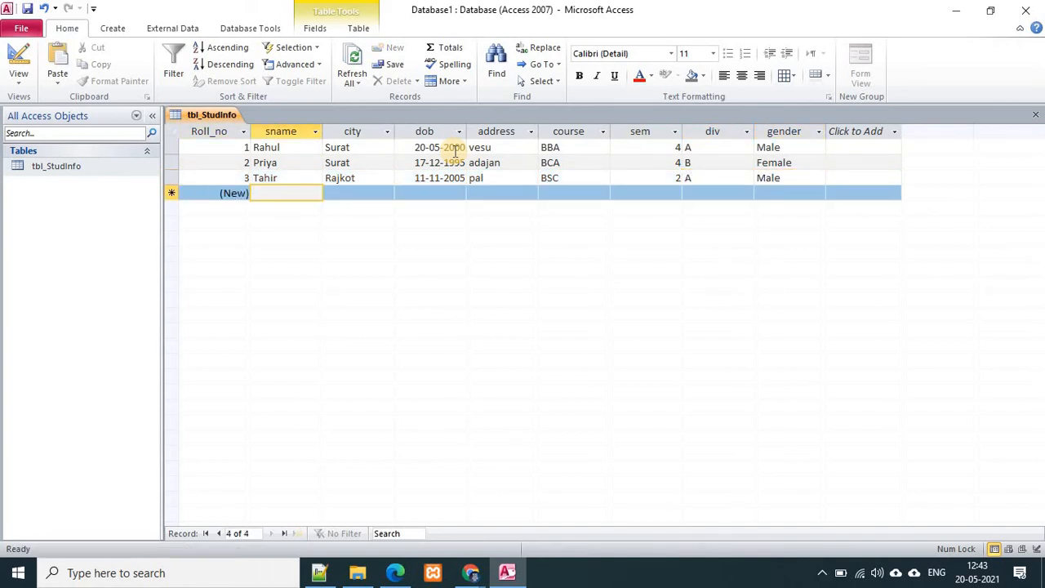
left_click(232, 193)
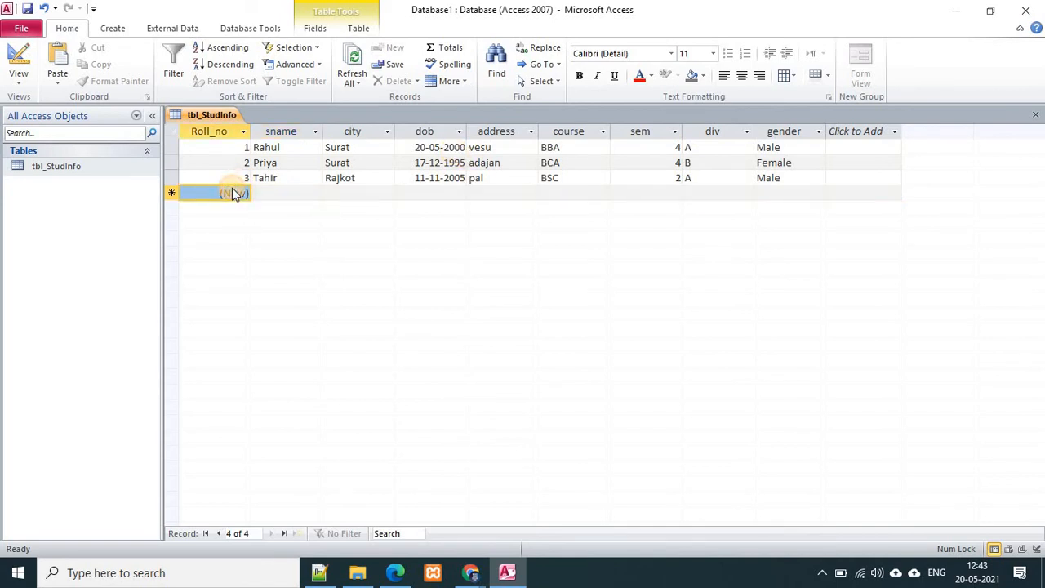
key("4")
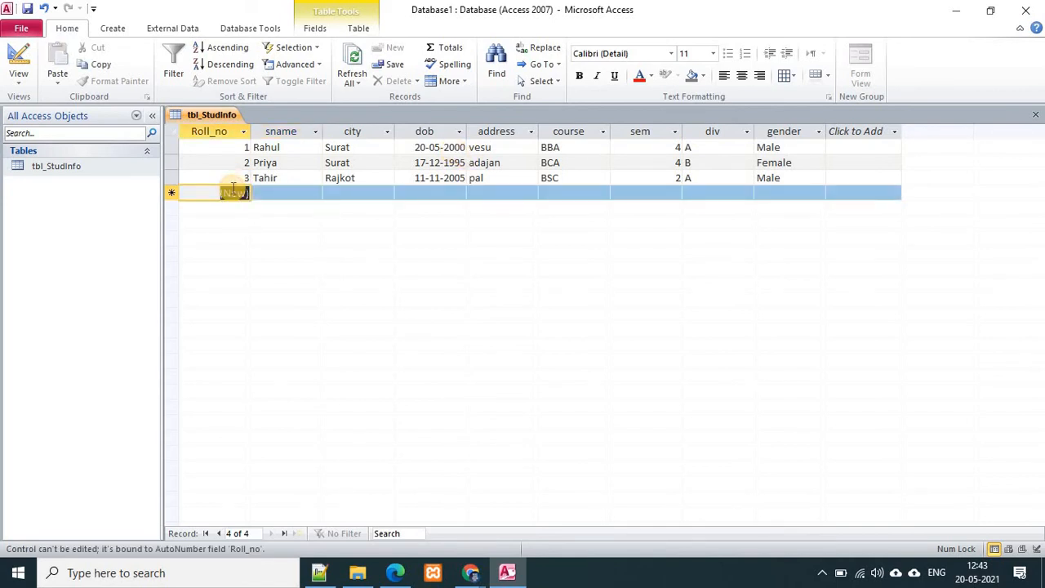
key("4")
Start the fourth record with the student's name and the city Vadodra.
left_click(276, 196)
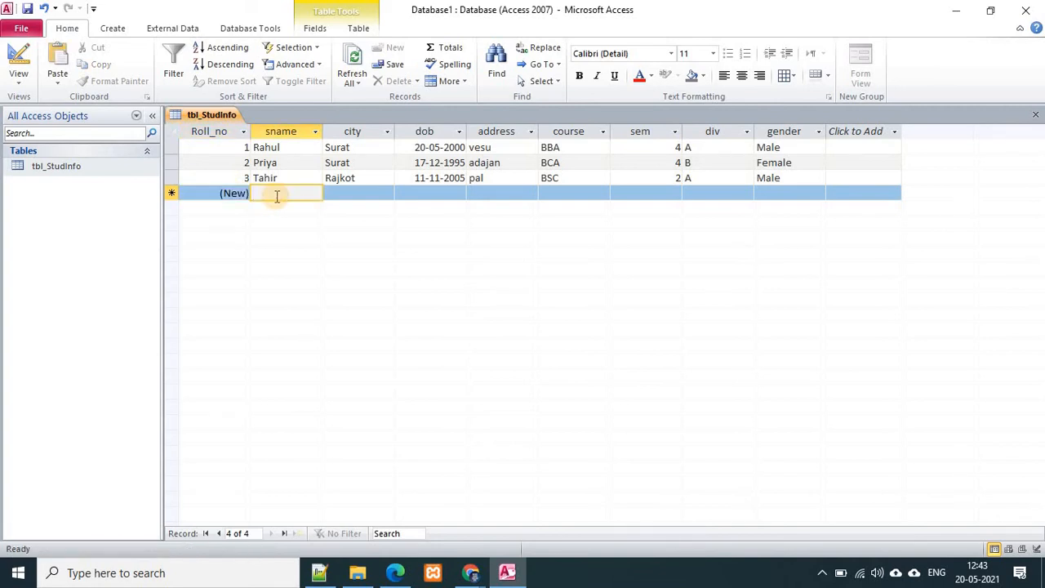
type("Yami")
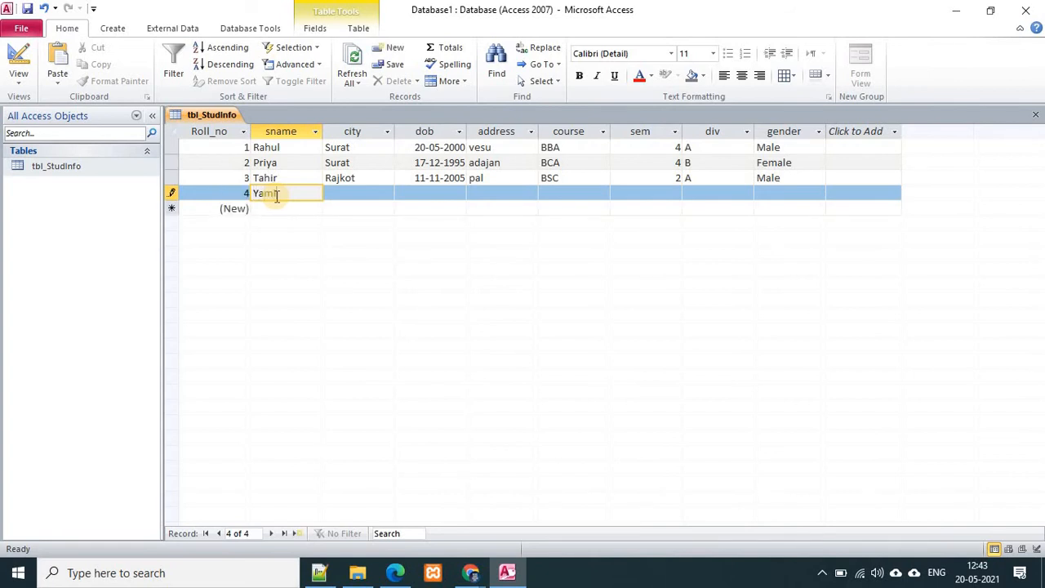
key("Tab")
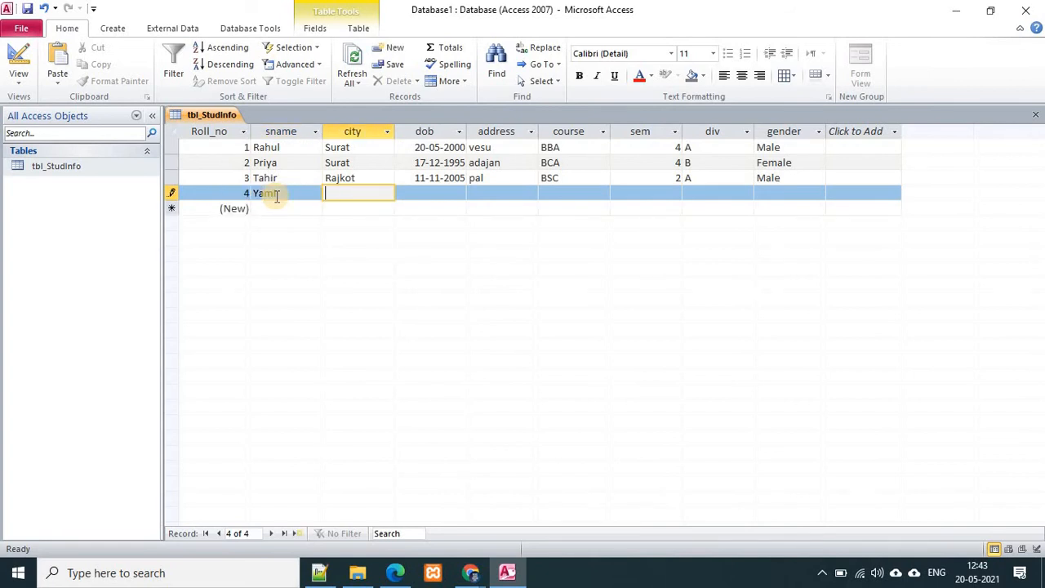
type("Vadodra")
key("Tab")
key("Down")
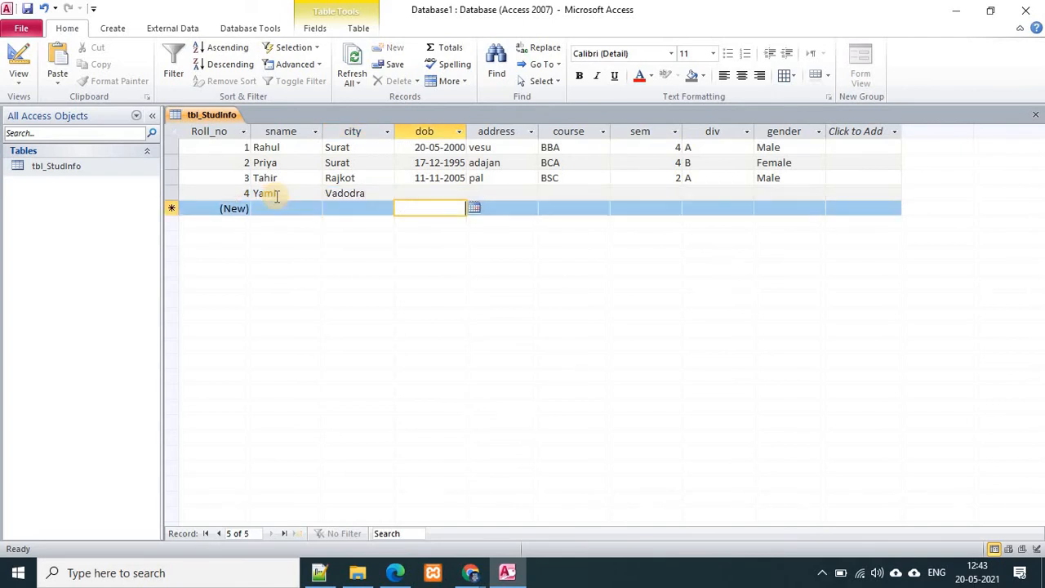
type("-")
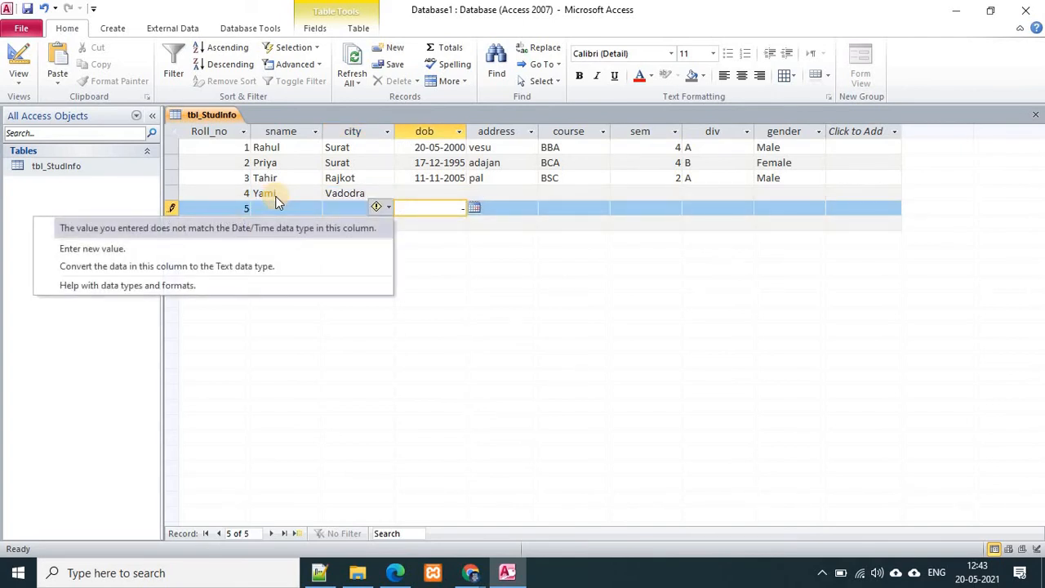
key("Num_Lock")
left_click(448, 209)
left_click(358, 255)
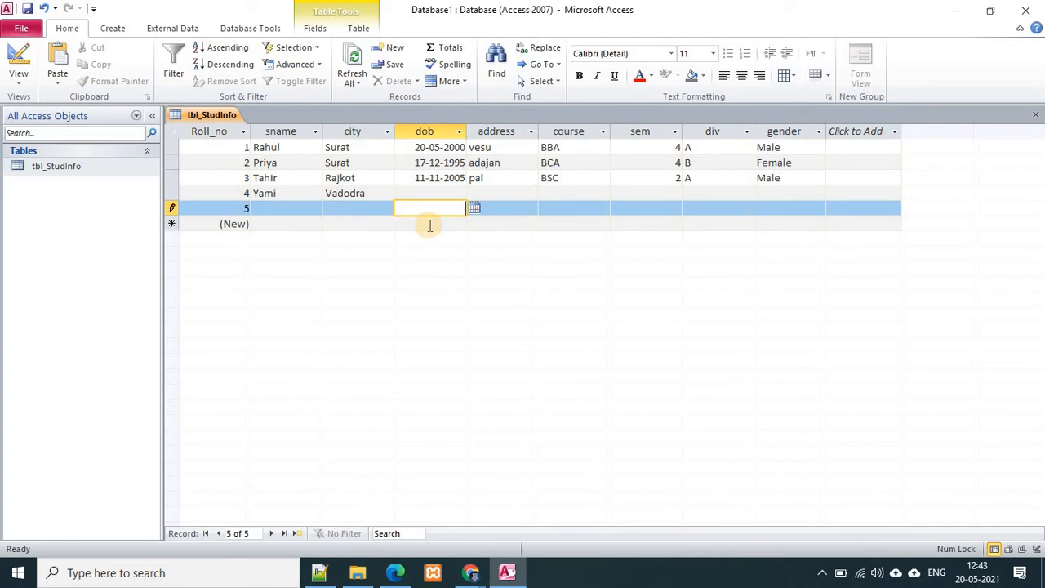
Enter the date of birth and the address in the fourth student's record.
left_click(440, 194)
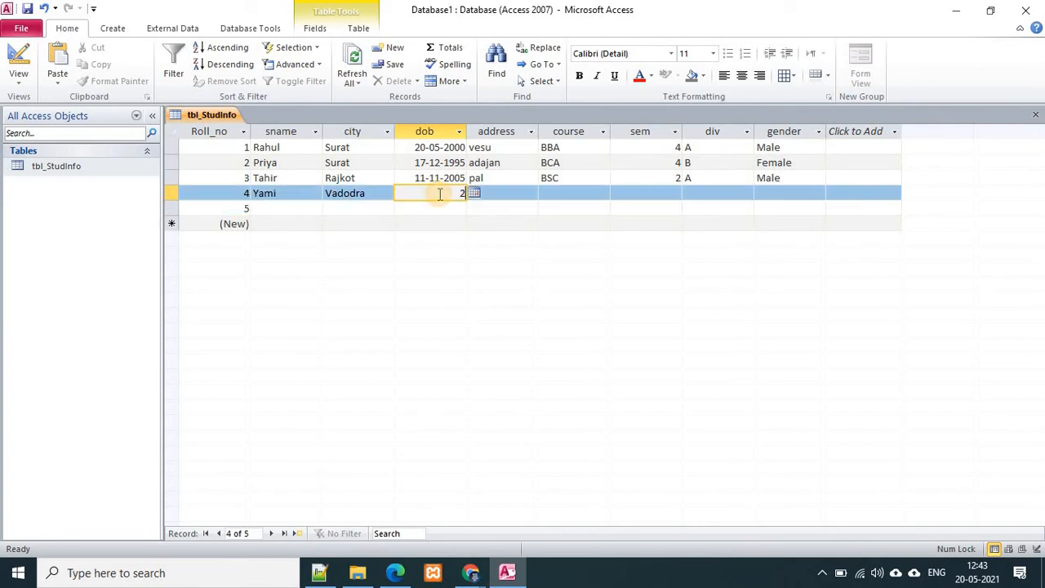
type("25-09-2004")
key("Tab")
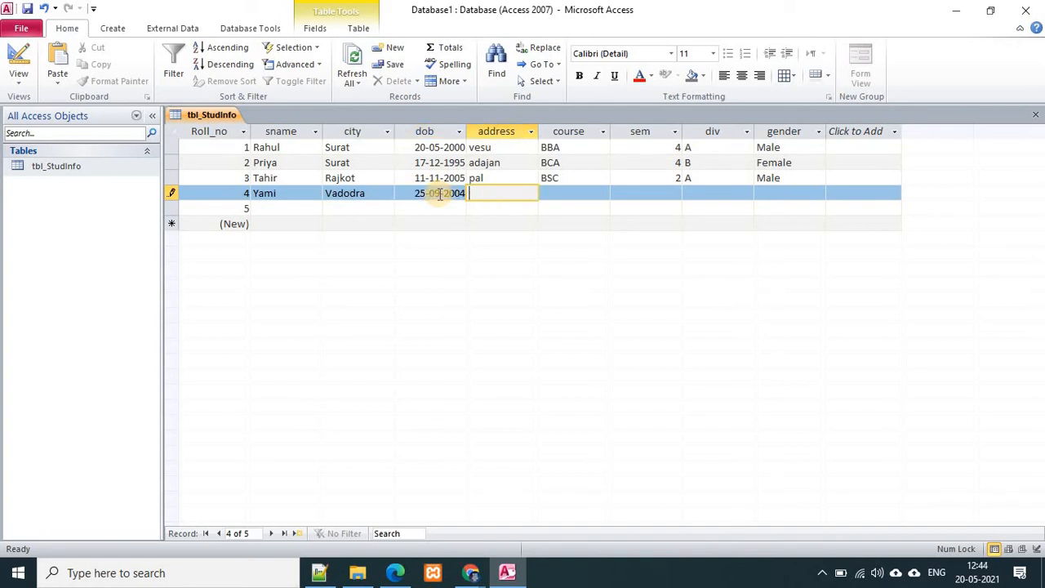
type("rande")
type("r")
key("Tab")
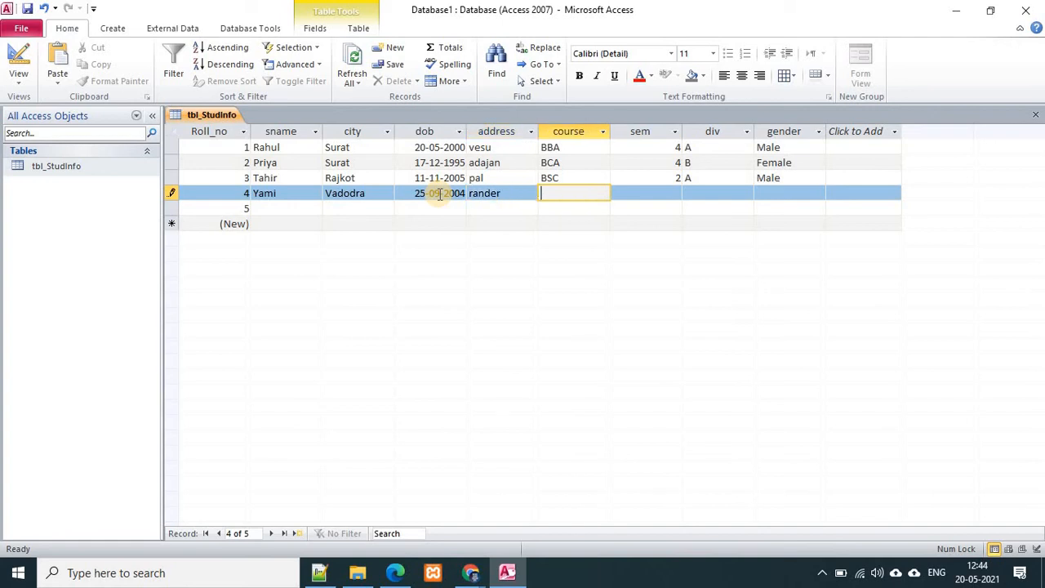
Complete the fourth student's record with course BSC, sem 2, div A and gender Female.
type("BSC")
key("Tab")
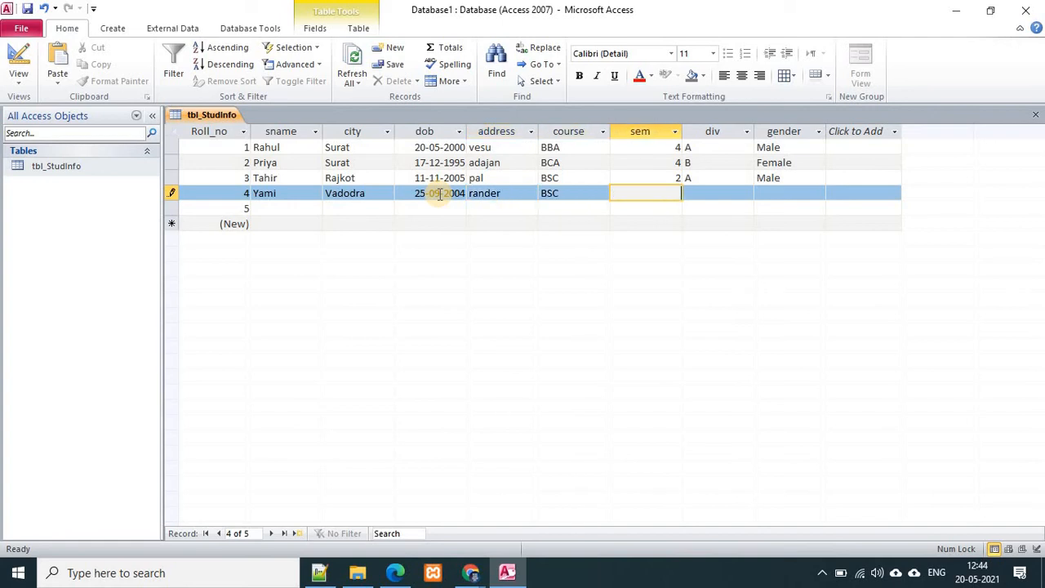
type("2")
key("Tab")
type("A")
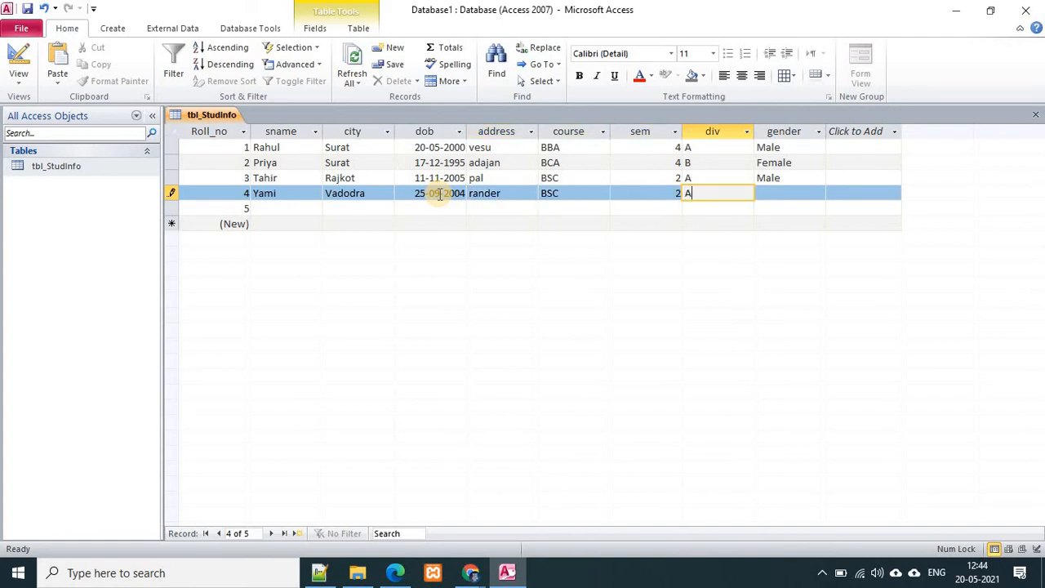
key("Tab")
type("Female")
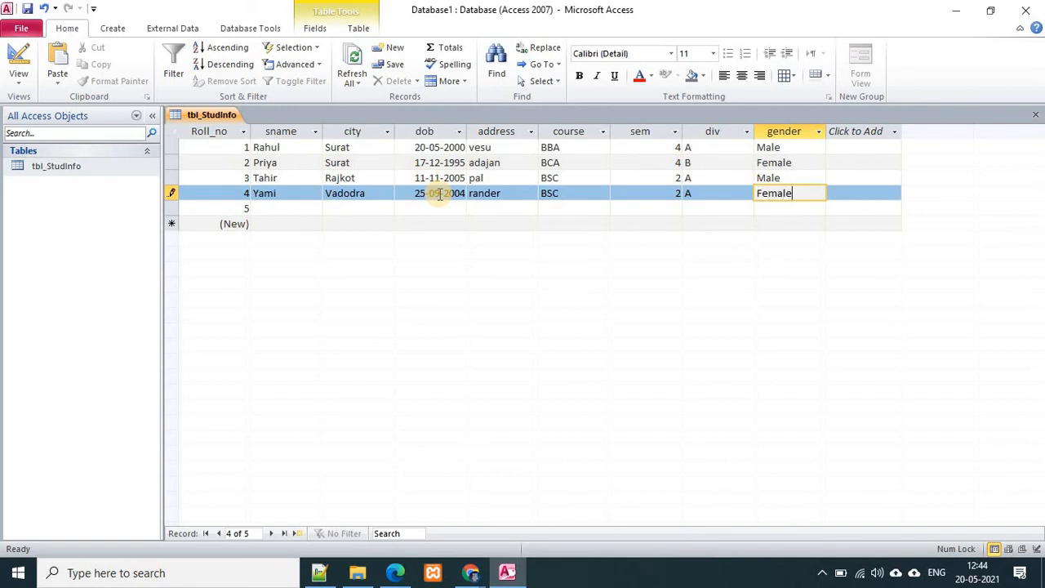
key("Tab")
Fill in the fifth record's student name, the city Vadodra and the date of birth.
key("Tab")
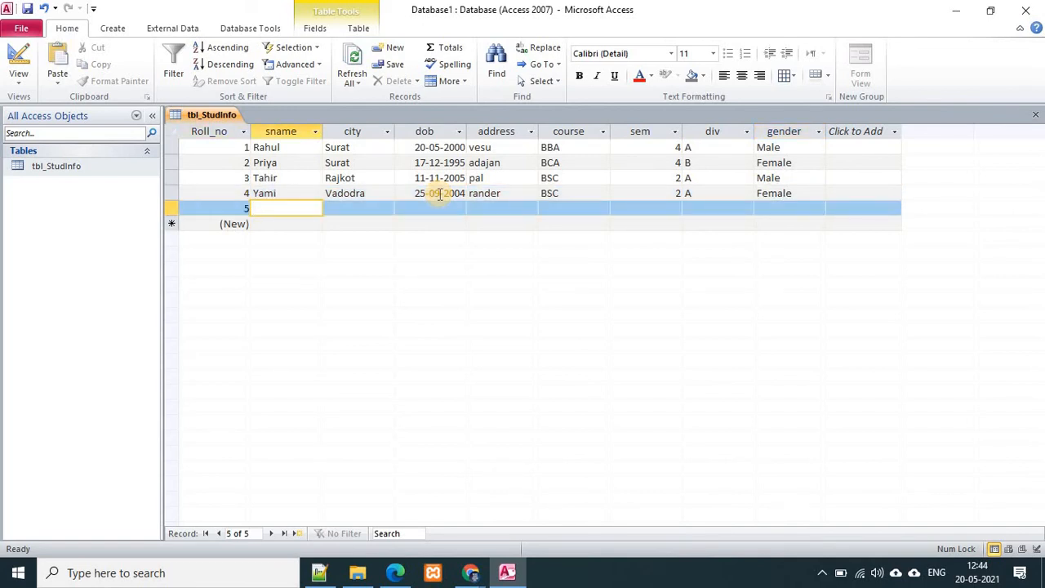
type("Rashmi")
key("Tab")
type("V")
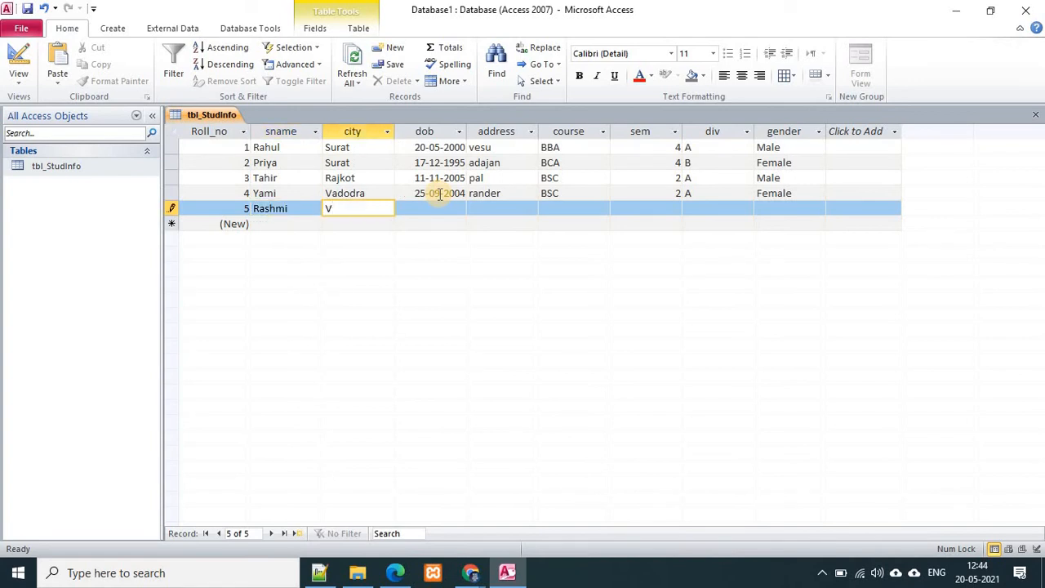
type("adodra")
key("Tab")
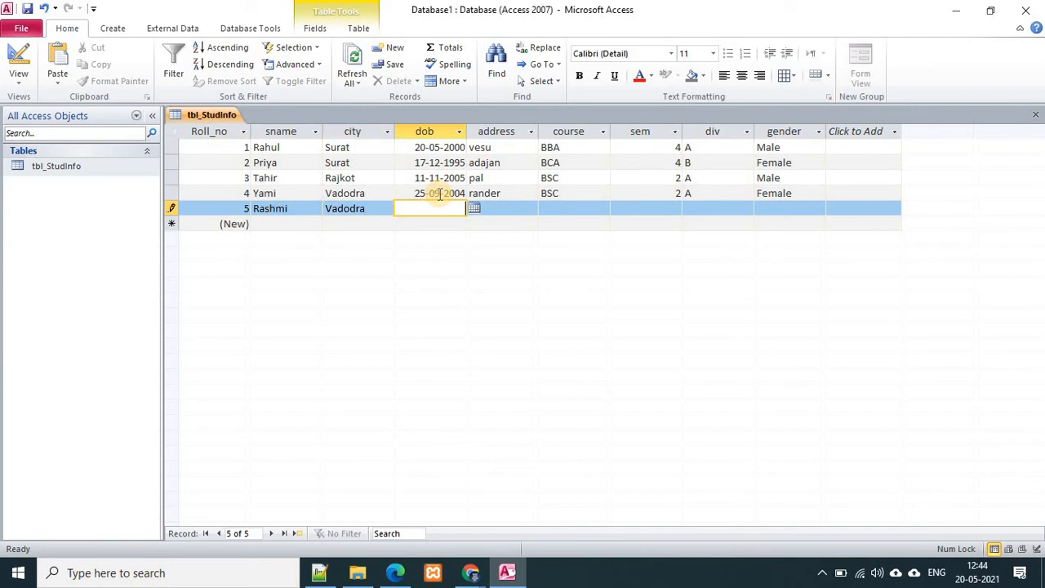
type("12-12-1995")
key("Tab")
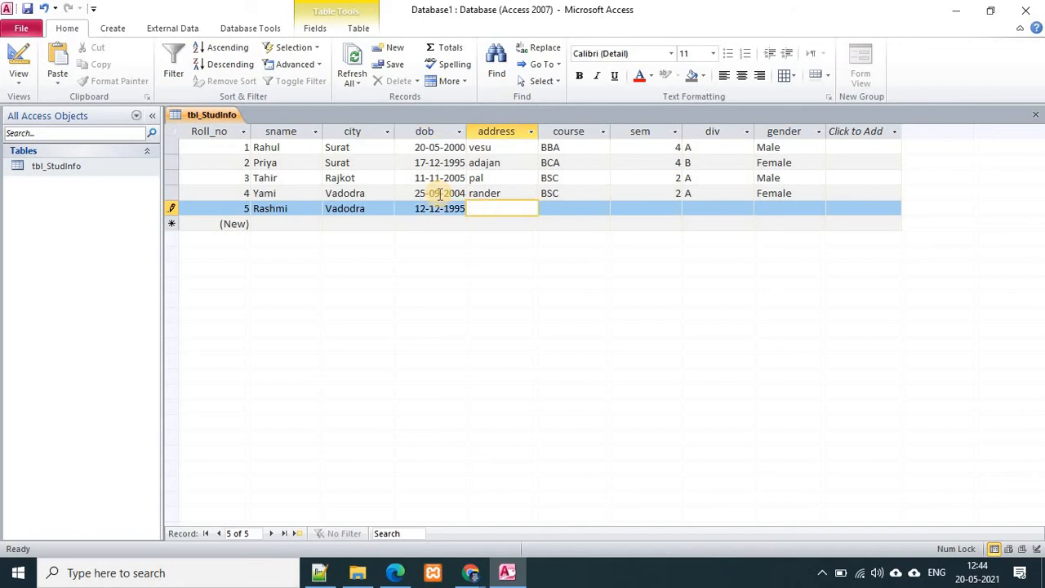
Complete the fifth student's record with the address, course BCA, sem 1, div C and gender Female.
type("vesu")
key("Tab")
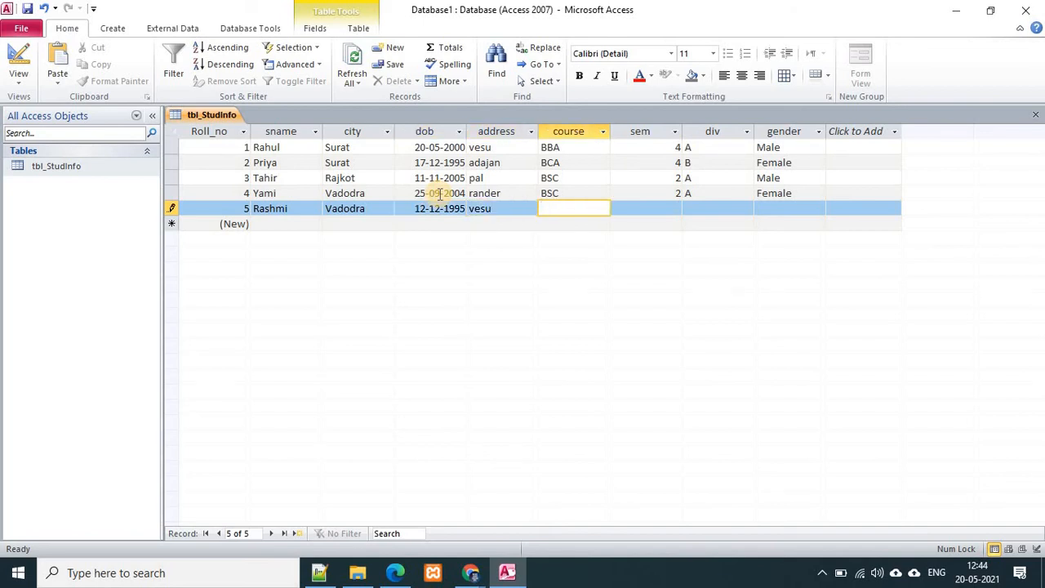
type("BCA")
key("Tab")
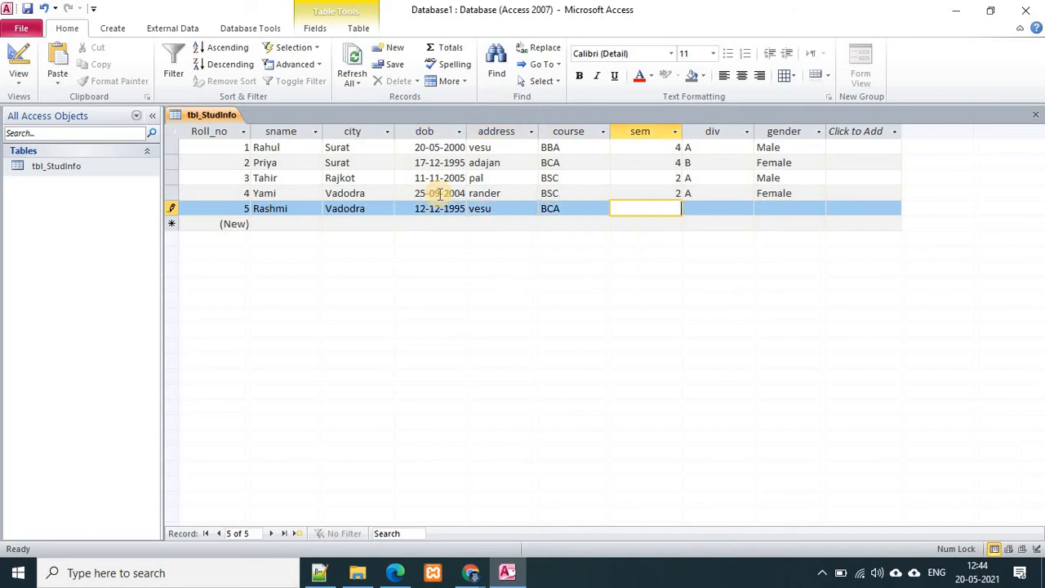
type("1")
key("Tab")
type("C")
key("Tab")
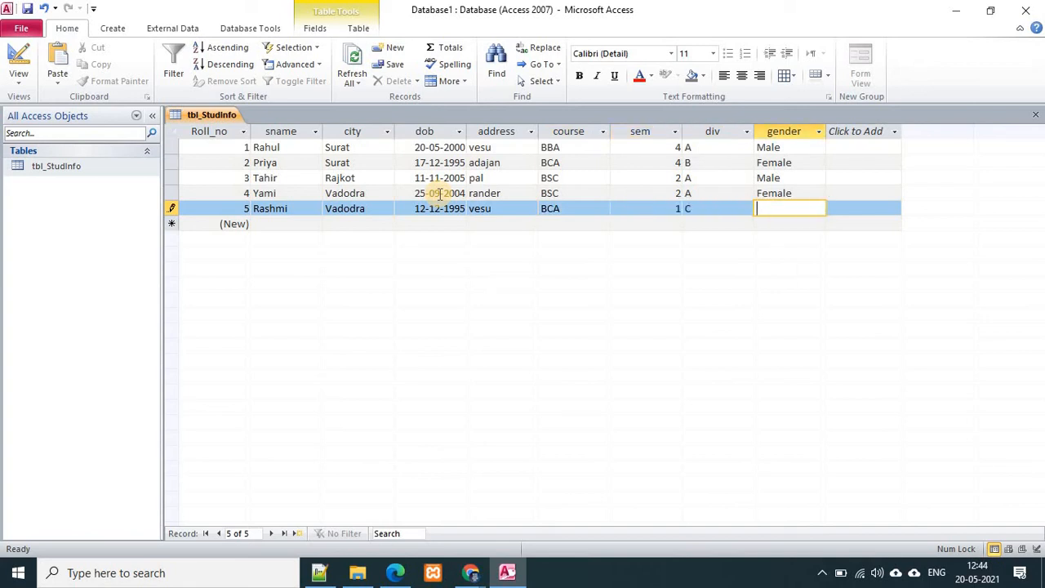
type("Female")
Save the fifth record, and close and reopen the tbl_StudInfo table in datasheet form.
key("shift+Return")
key("ctrl+w")
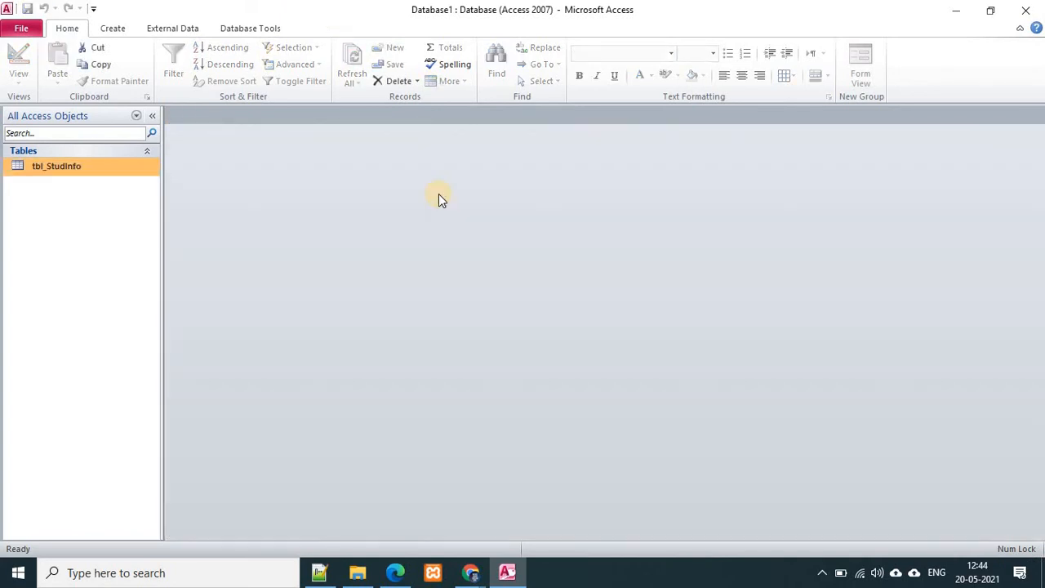
double_click(66, 166)
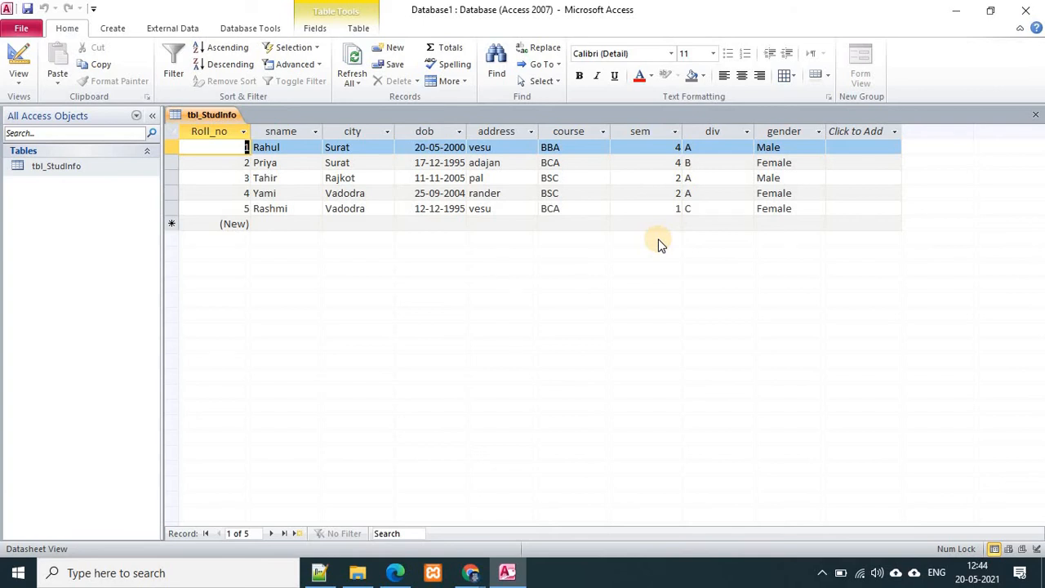
Change the course in the record with Roll_no 3 to BBA.
left_click(289, 180)
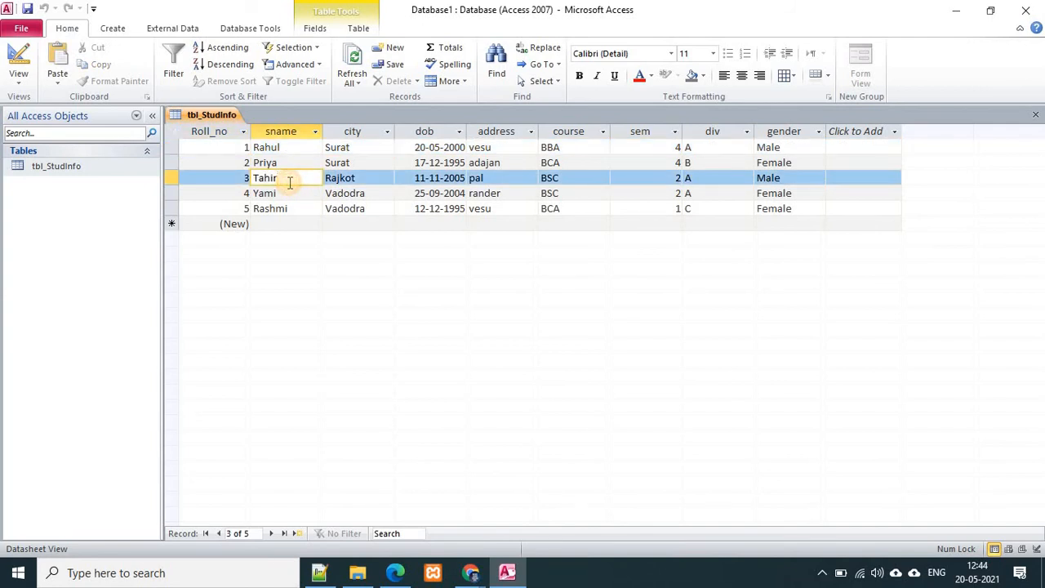
left_click(577, 181)
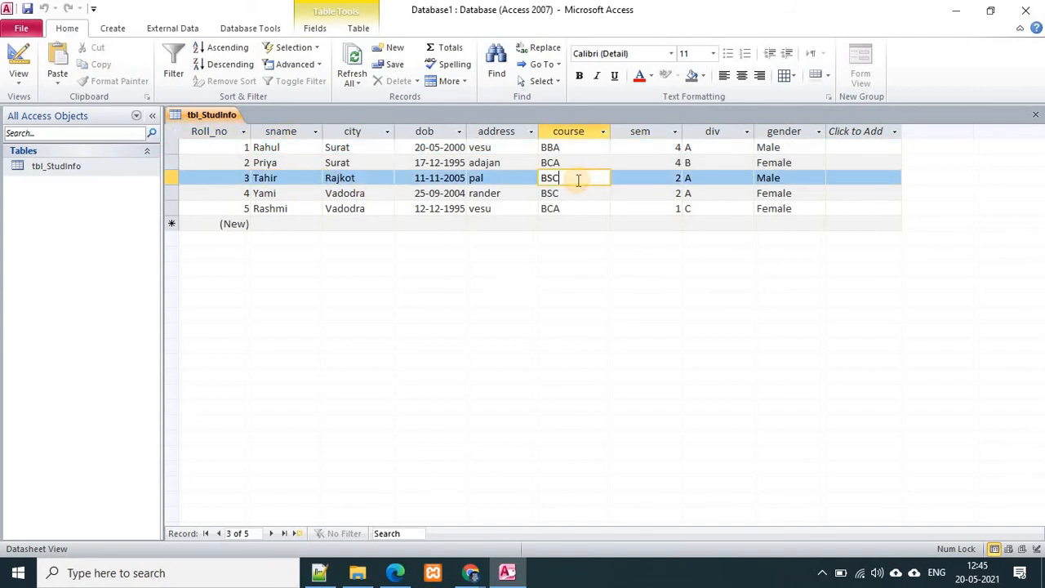
key("BackSpace")
key("BackSpace")
type("BA")
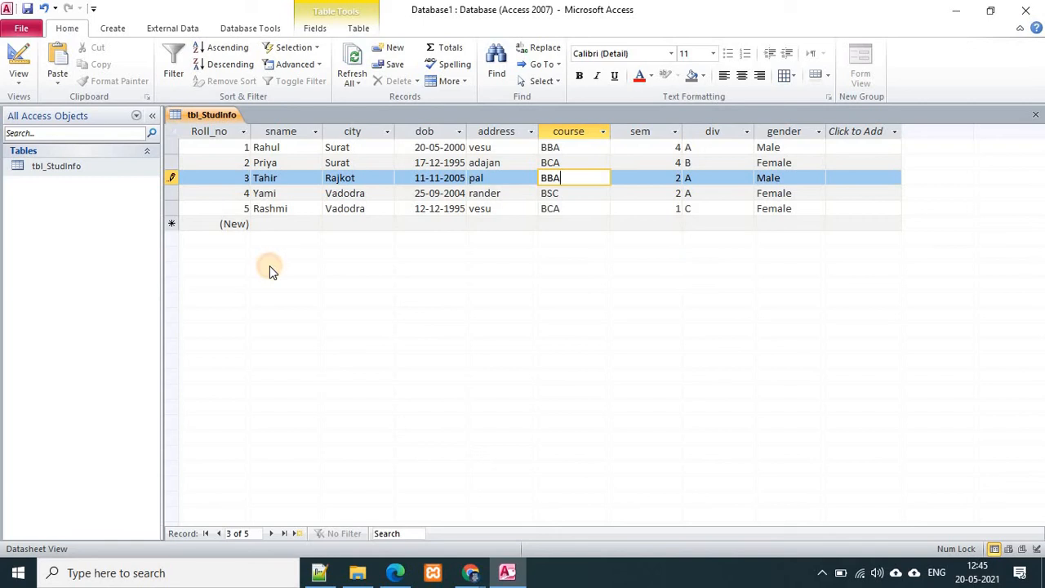
Delete the record with Roll_no 2 and refresh the table's data.
left_click(171, 162)
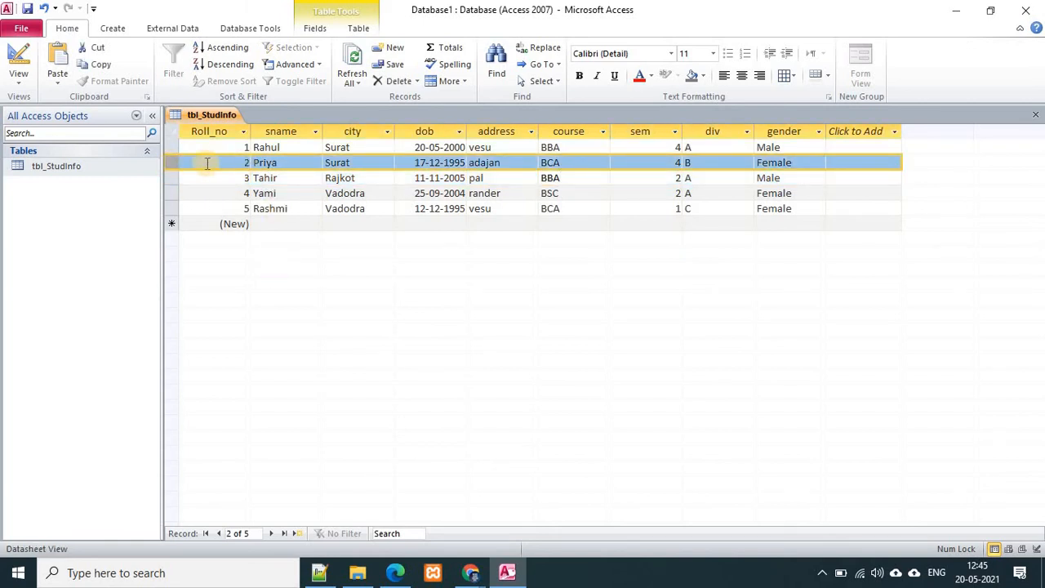
right_click(174, 164)
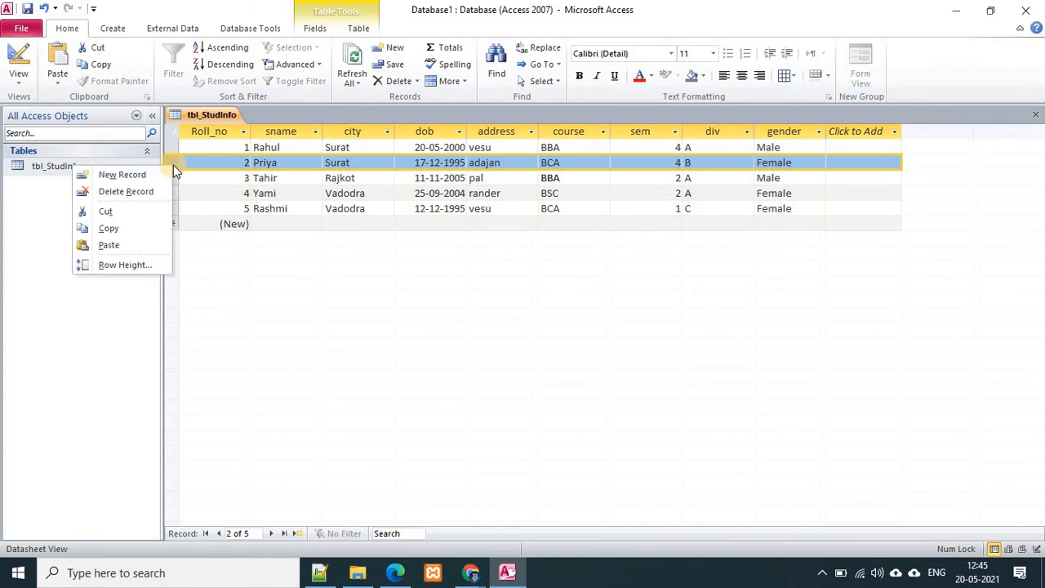
left_click(139, 193)
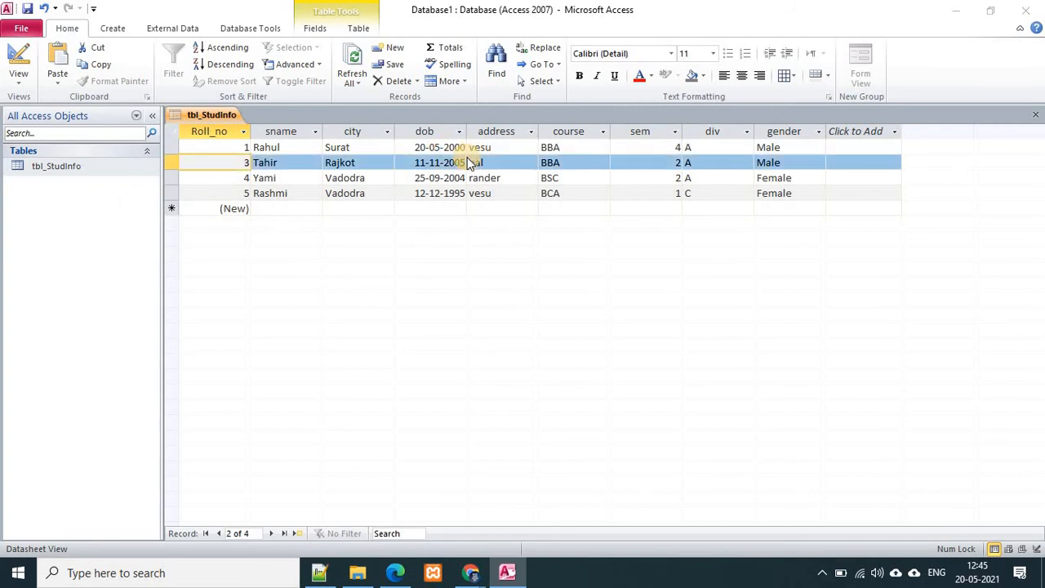
left_click(495, 336)
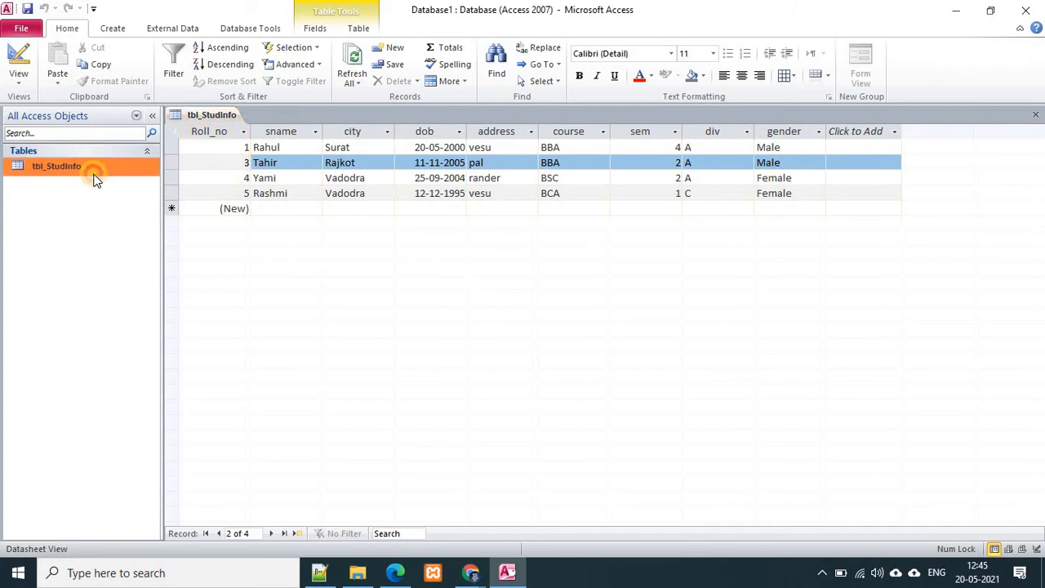
left_click(352, 81)
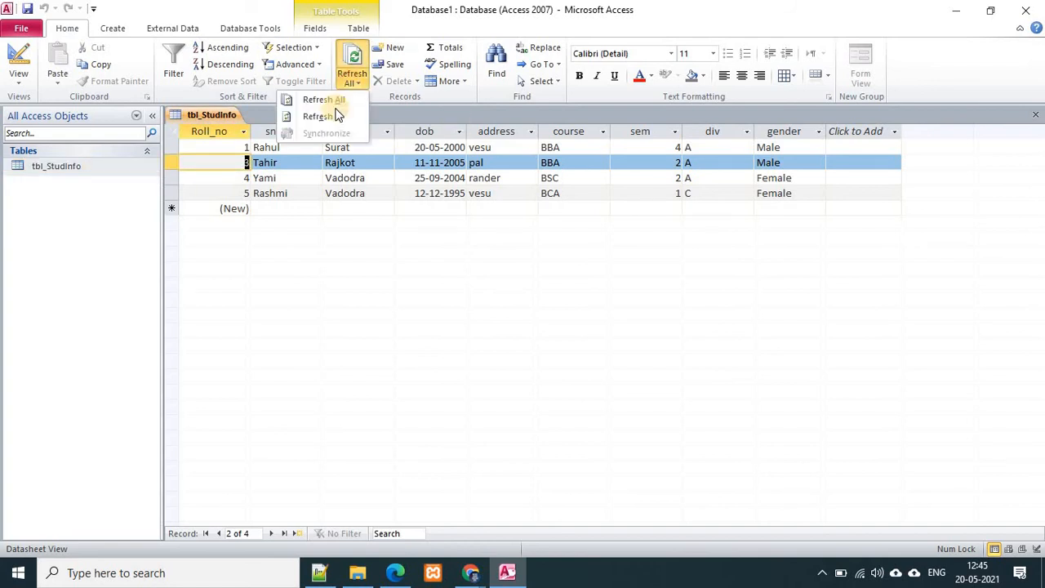
left_click(333, 111)
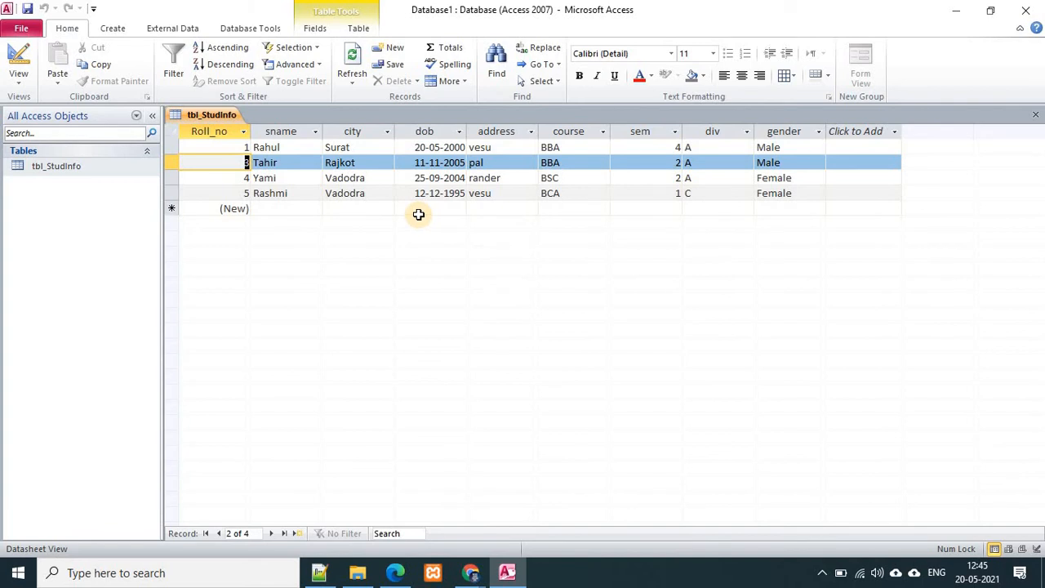
Switch to the temp1.pdf notes in Edge and draw check marks beside Insert, Update and delete in the Query syntax list.
left_click(410, 572)
scroll(677, 399, "down", 10)
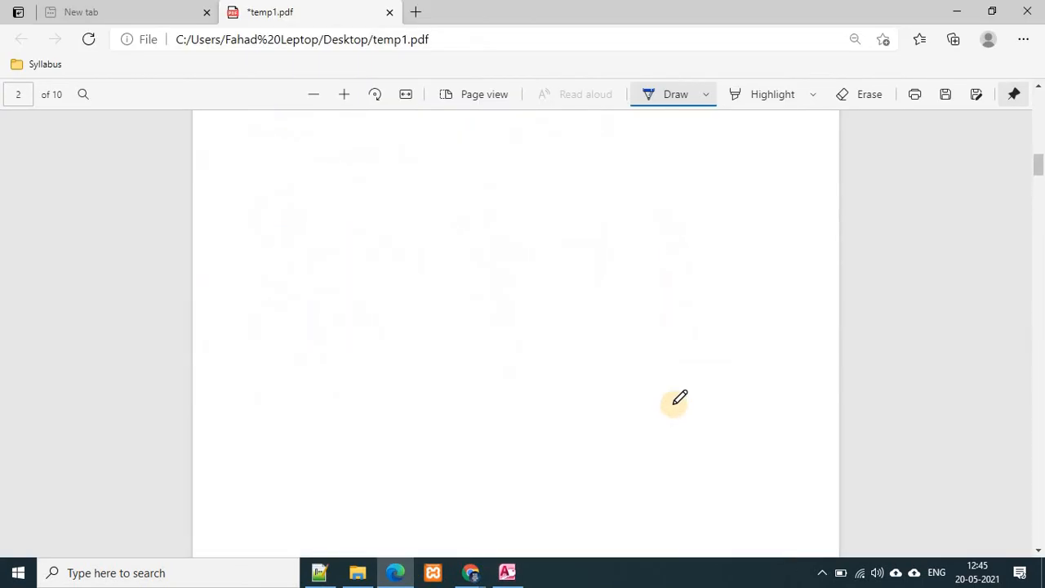
scroll(677, 400, "down", 5)
scroll(672, 360, "up", 3)
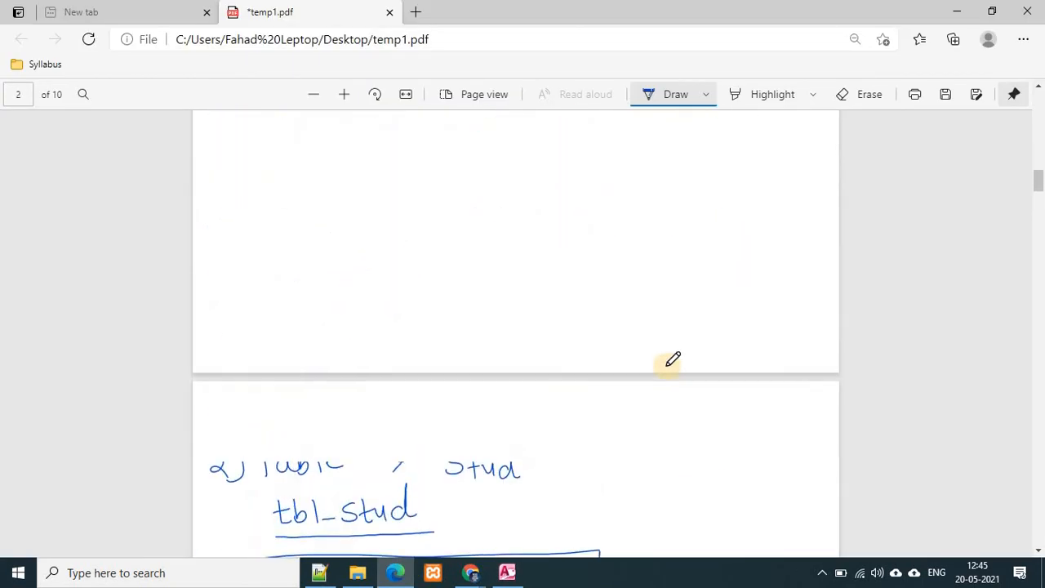
scroll(672, 360, "up", 2)
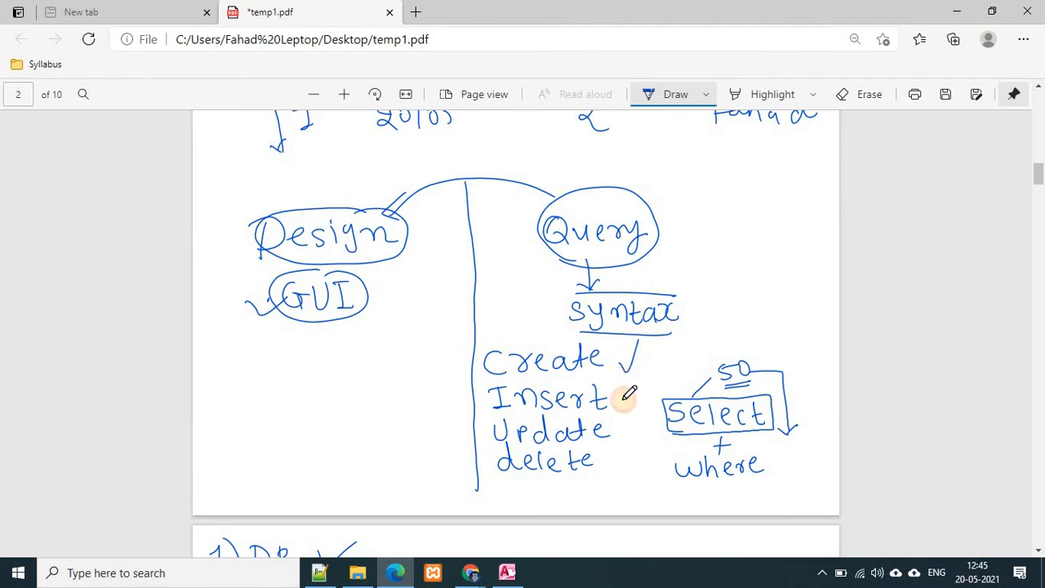
left_click_drag(621, 400, 651, 375)
left_click_drag(623, 431, 642, 426)
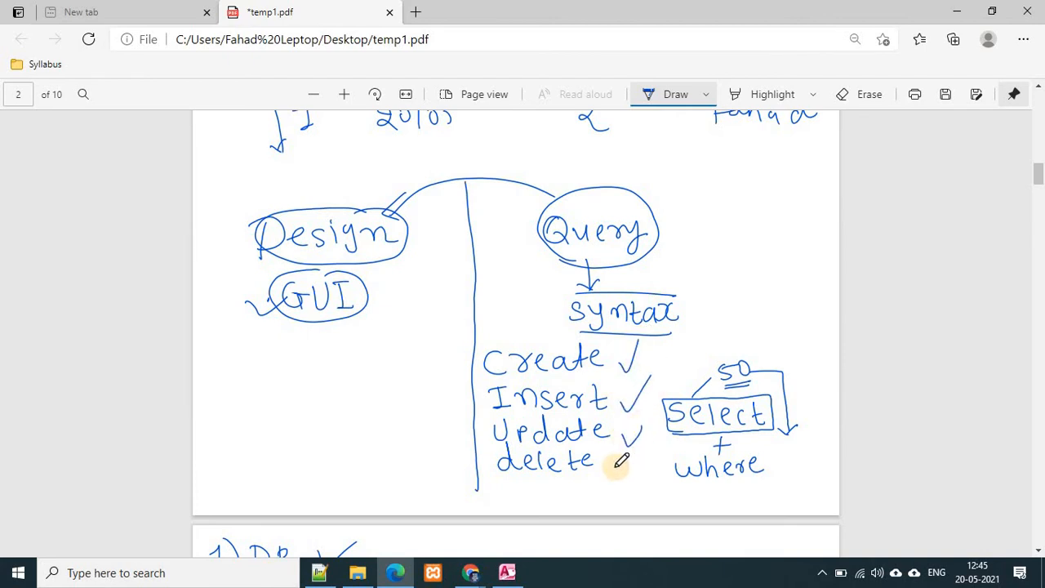
left_click_drag(619, 459, 640, 447)
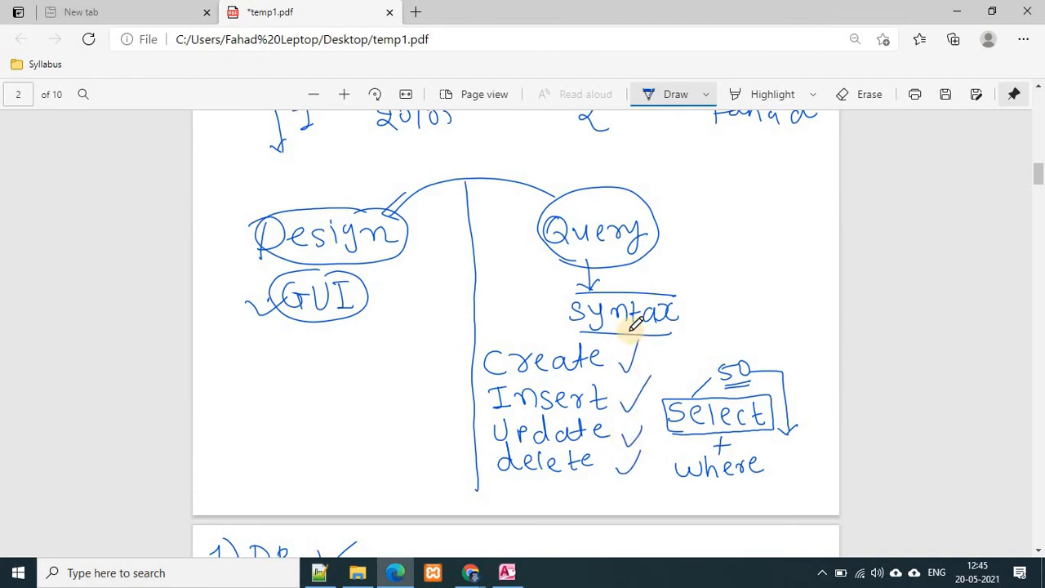
Circle the Select + where notes and draw check marks beside Design and GUI.
mouse_move(732, 372)
left_mouse_down()
mouse_move(681, 485)
mouse_move(777, 490)
left_mouse_up()
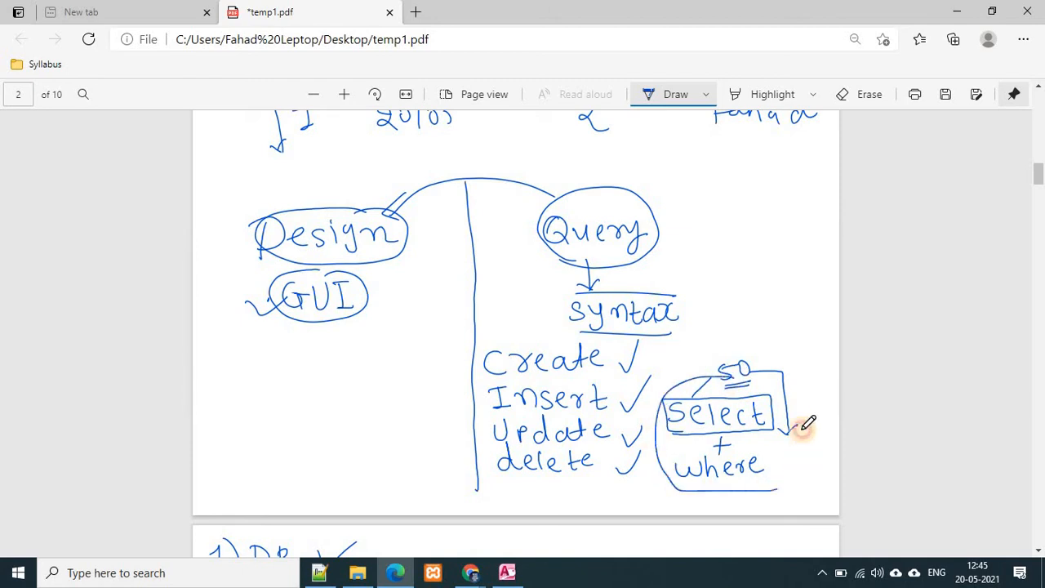
left_click_drag(804, 425, 719, 369)
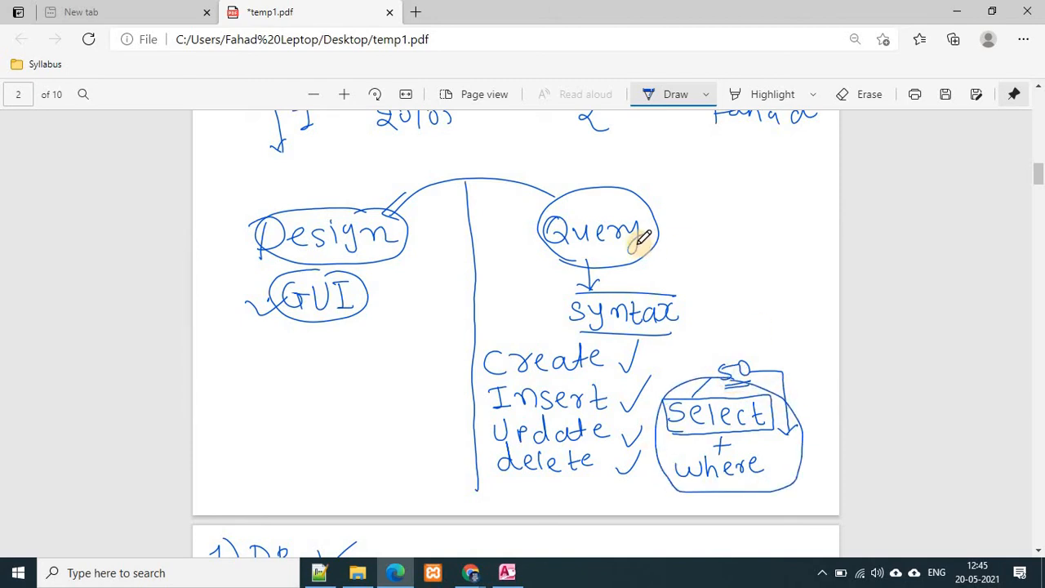
mouse_move(366, 295)
left_mouse_down()
mouse_move(419, 268)
mouse_move(441, 217)
left_mouse_up()
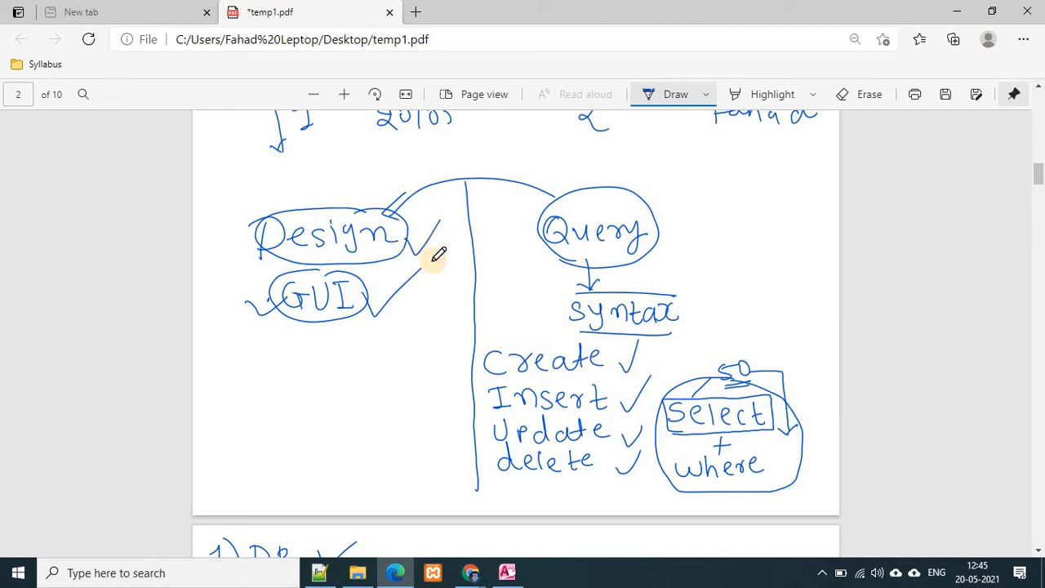
Switch back to Access, create a new query in Design View and add the tbl_StudInfo table to it.
key("alt+Tab")
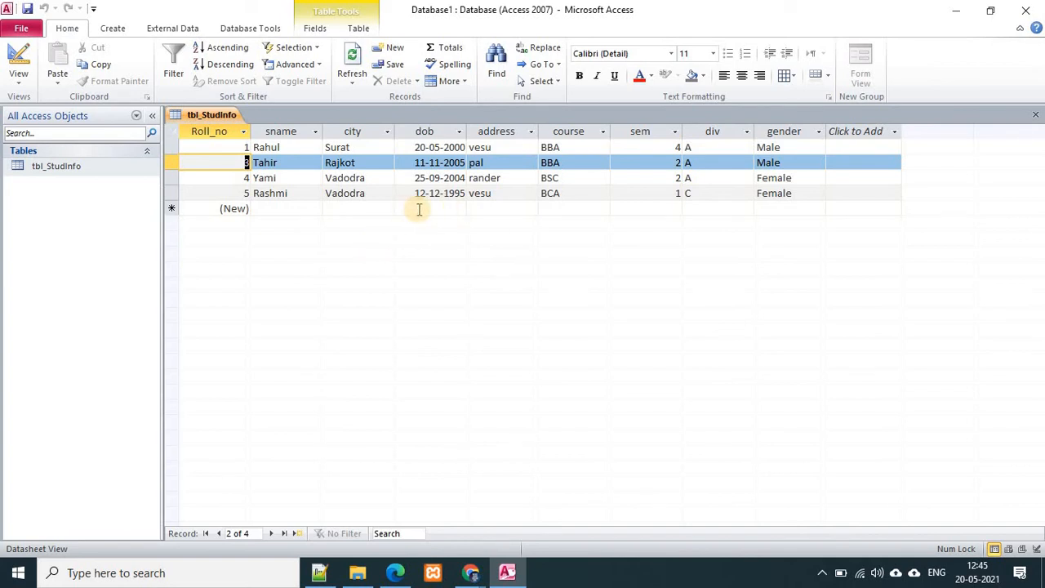
left_click(112, 29)
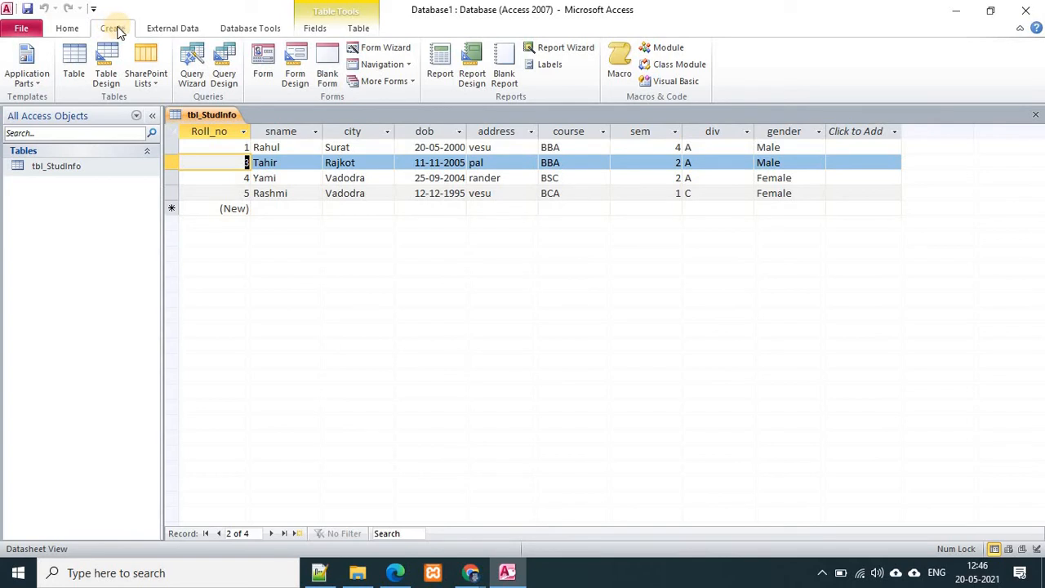
left_click(226, 78)
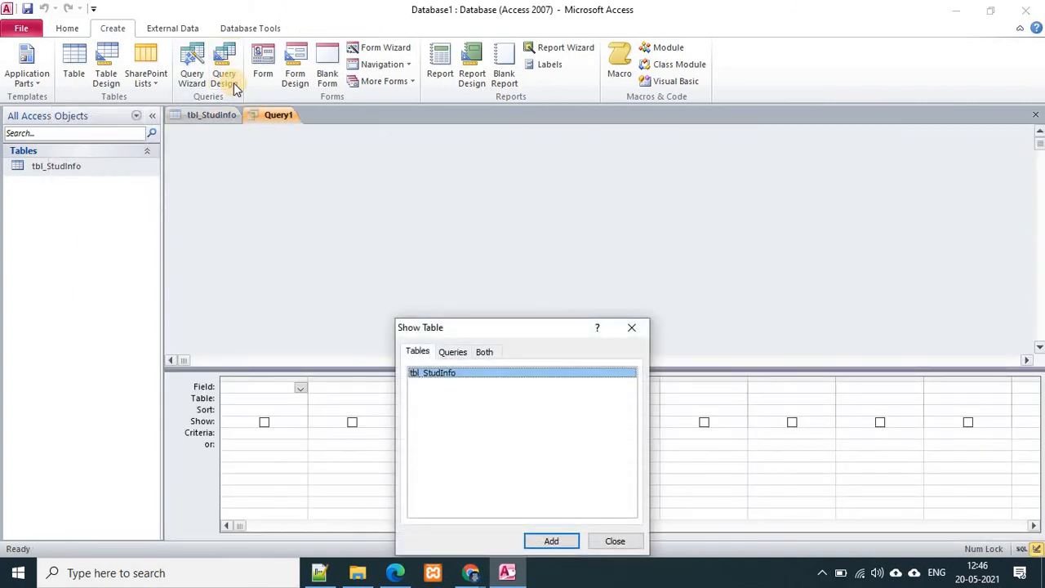
left_click_drag(510, 328, 515, 110)
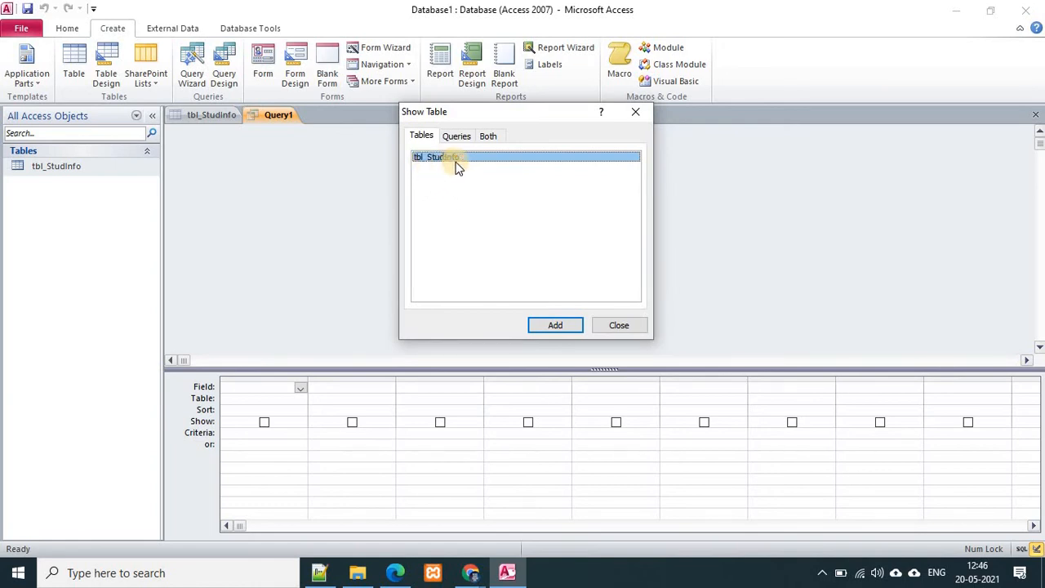
left_click(551, 325)
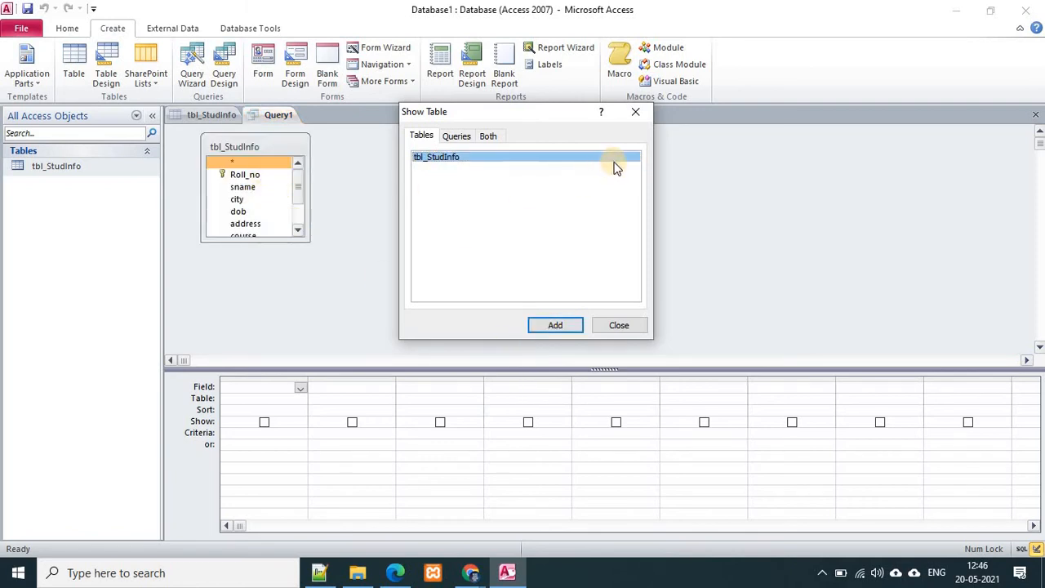
left_click(625, 326)
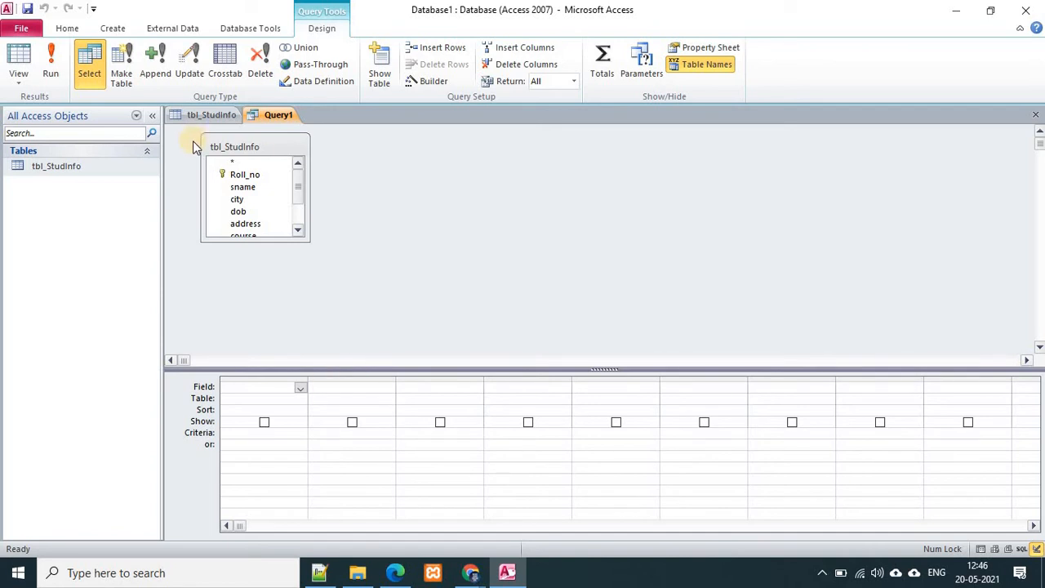
Review the tbl_StudInfo records, return to Query1 and set the first column's field to city.
left_click(196, 114)
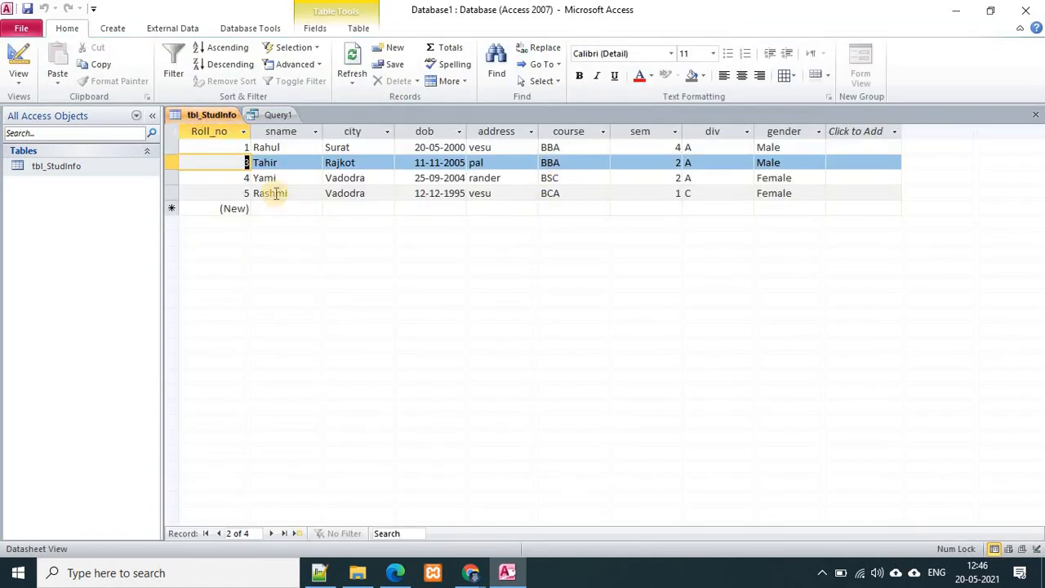
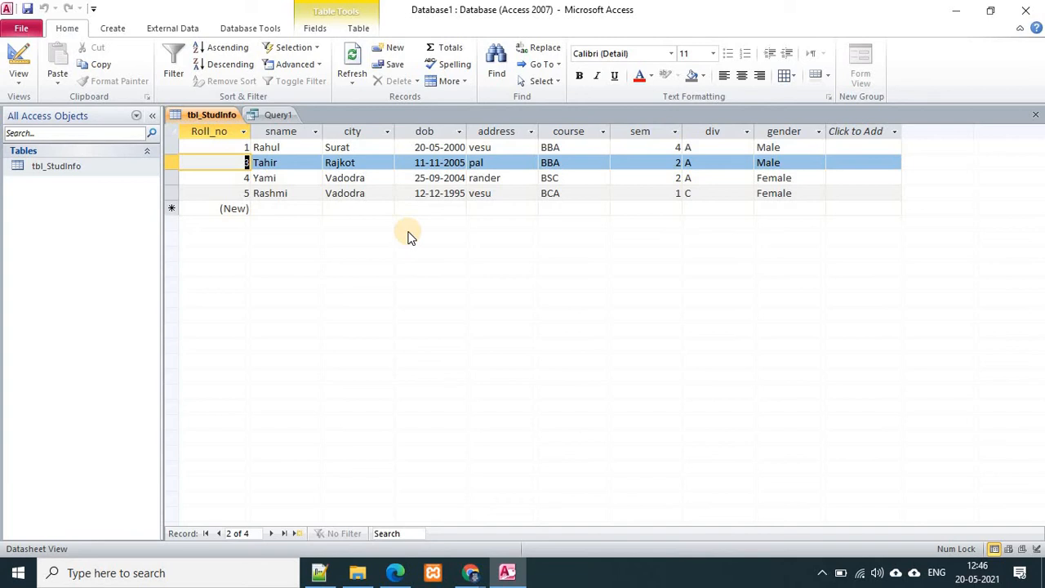
left_click(267, 114)
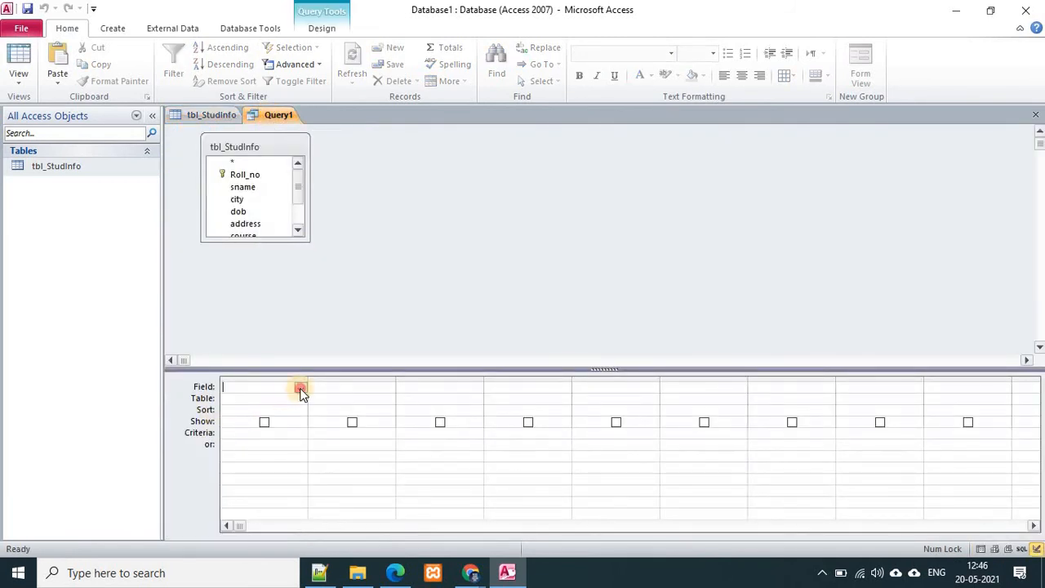
left_click(300, 388)
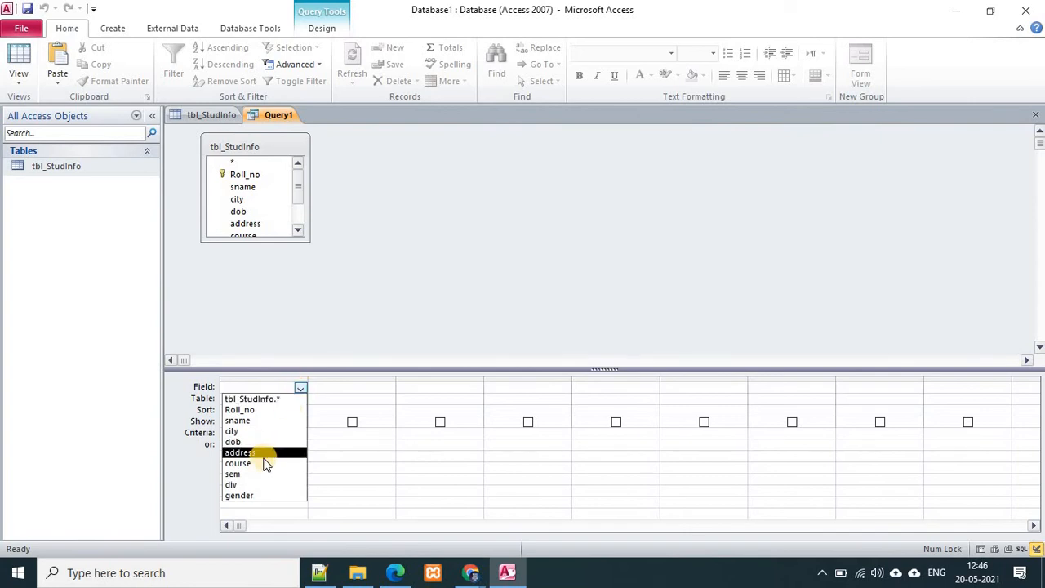
left_click(261, 430)
left_click(345, 385)
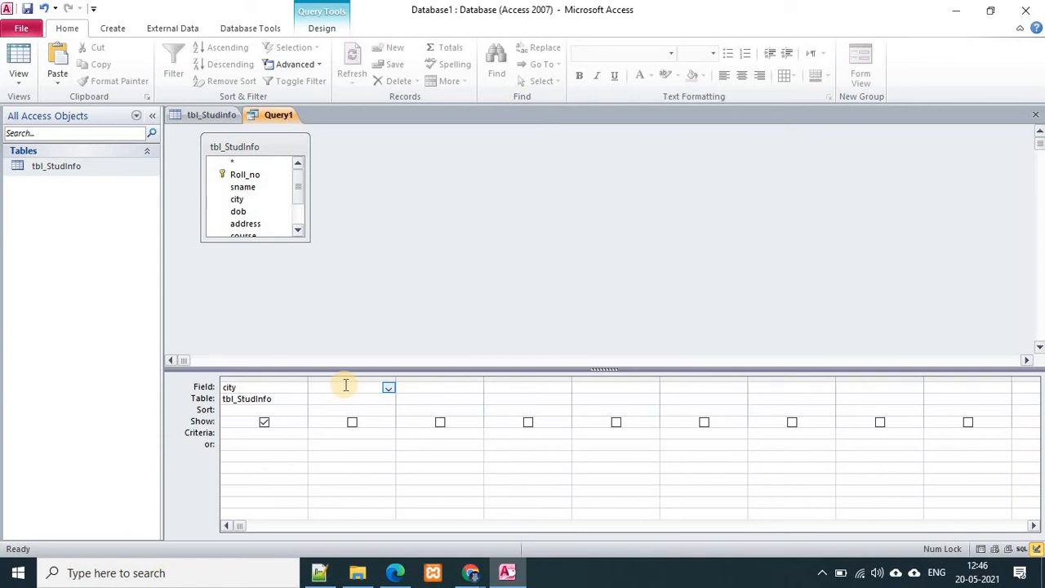
type("va")
key("BackSpace")
key("BackSpace")
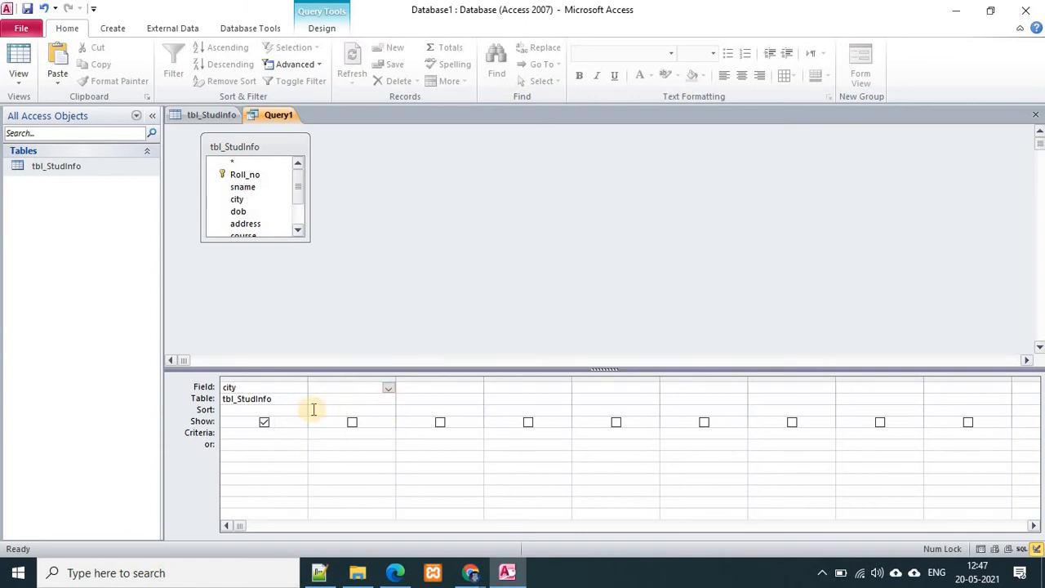
left_click(389, 389)
left_click(389, 389)
Enter Vadodra as the criterion for the city field, in the row below the or row.
left_click(251, 454)
type("va")
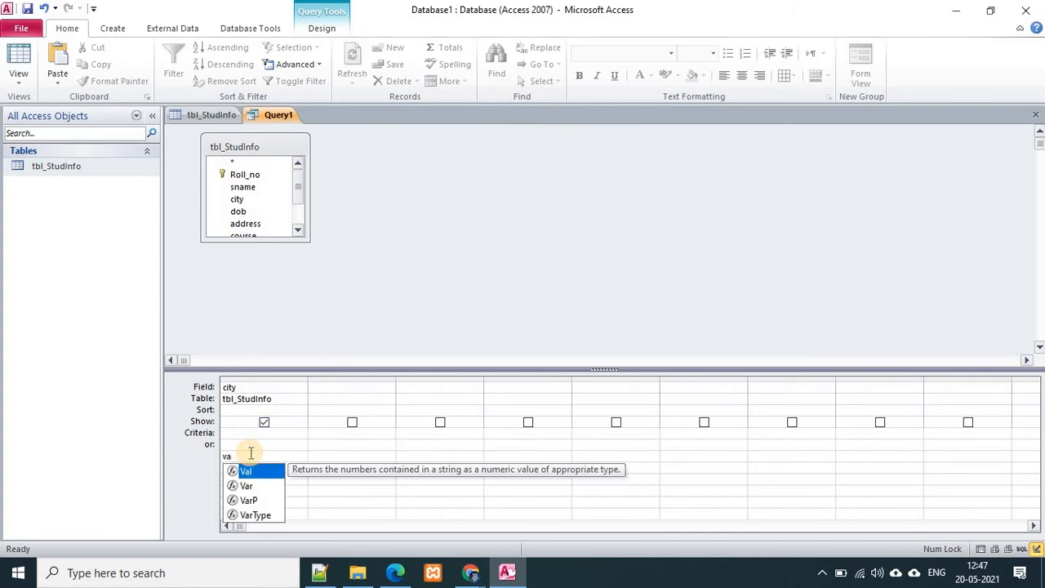
key("BackSpace")
key("BackSpace")
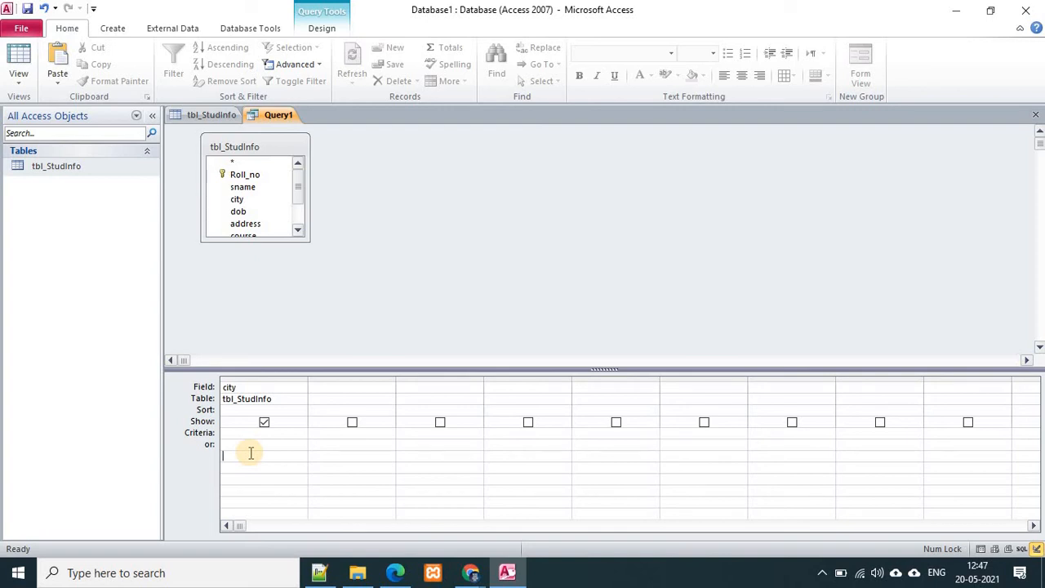
type("Vadodara")
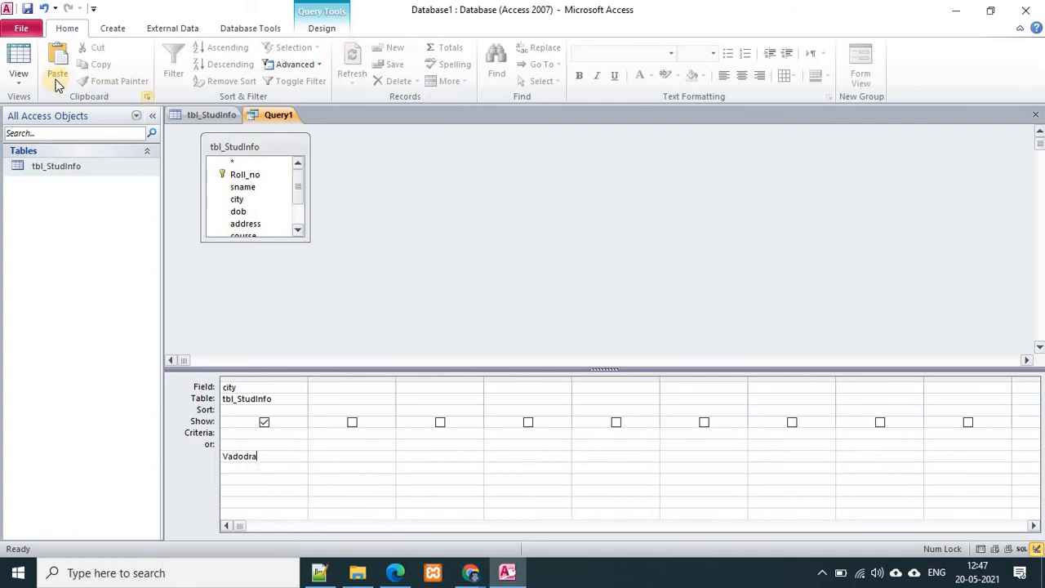
left_click(113, 29)
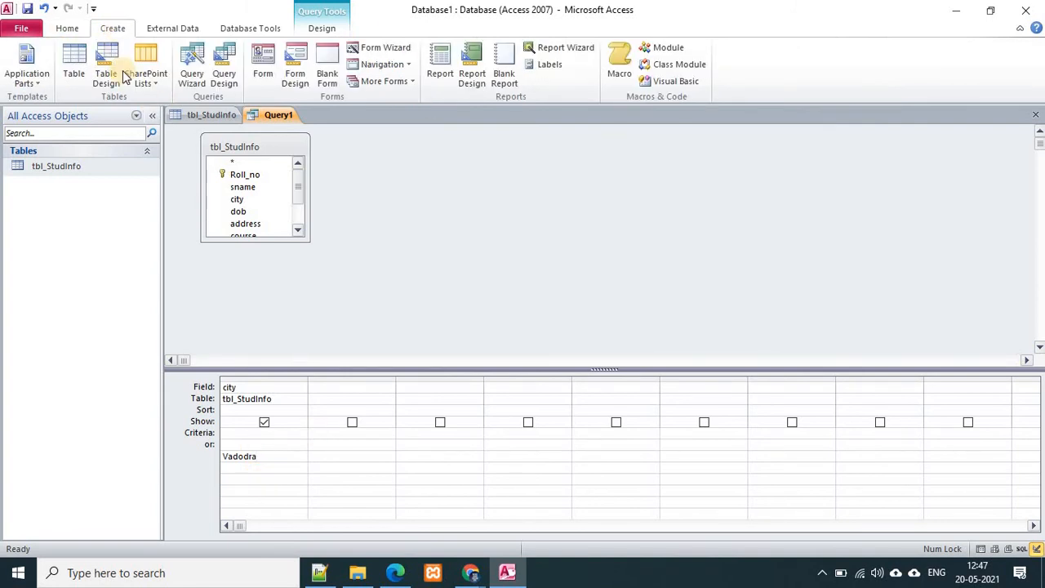
left_click(172, 28)
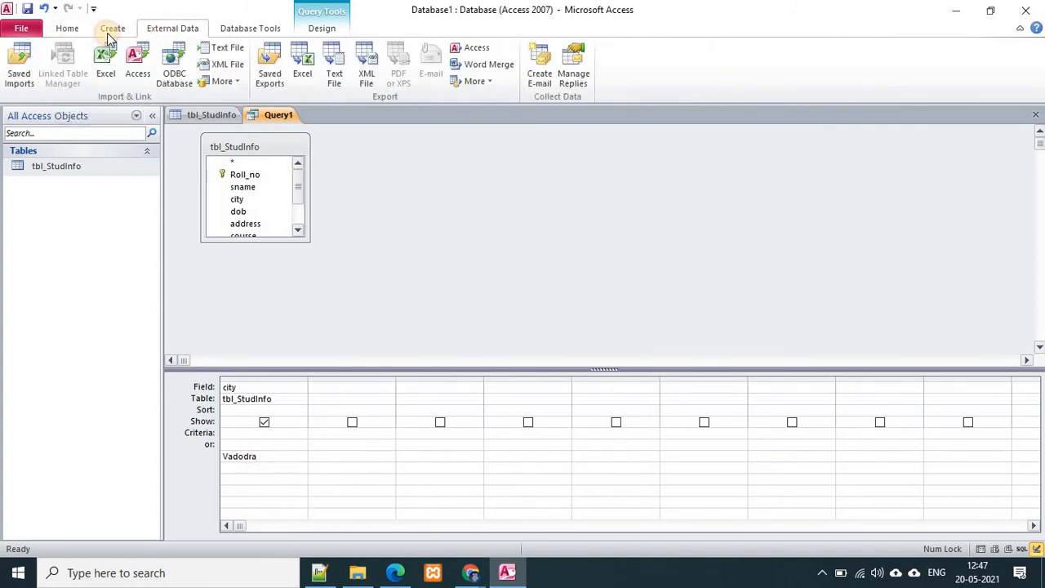
left_click(100, 31)
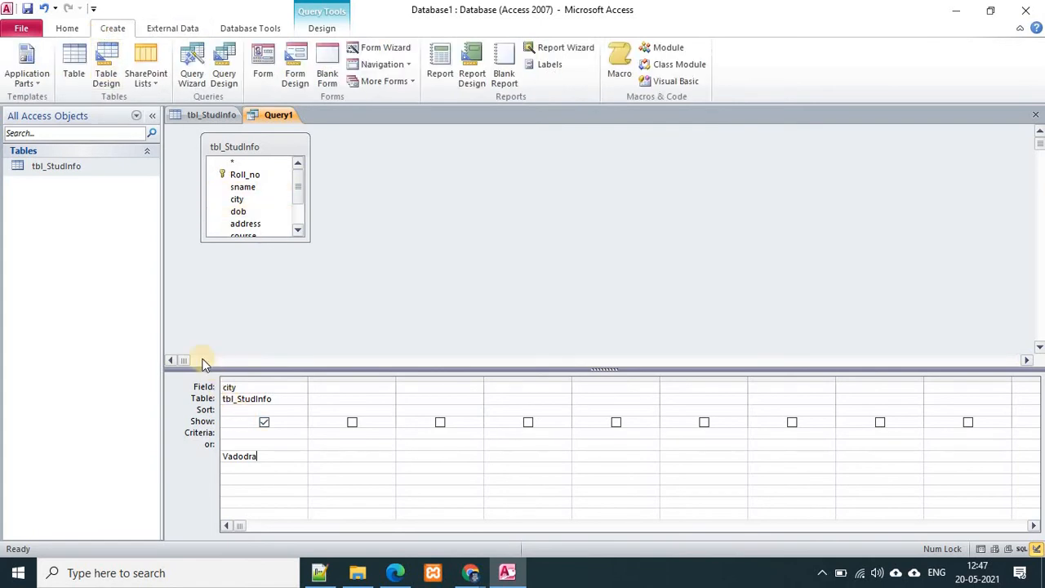
right_click(272, 277)
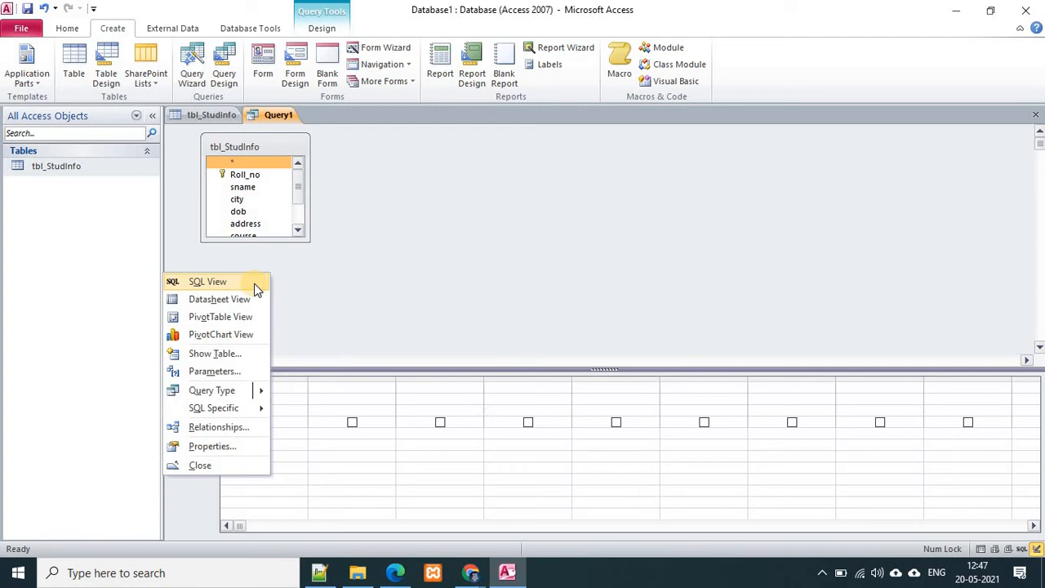
left_click(335, 256)
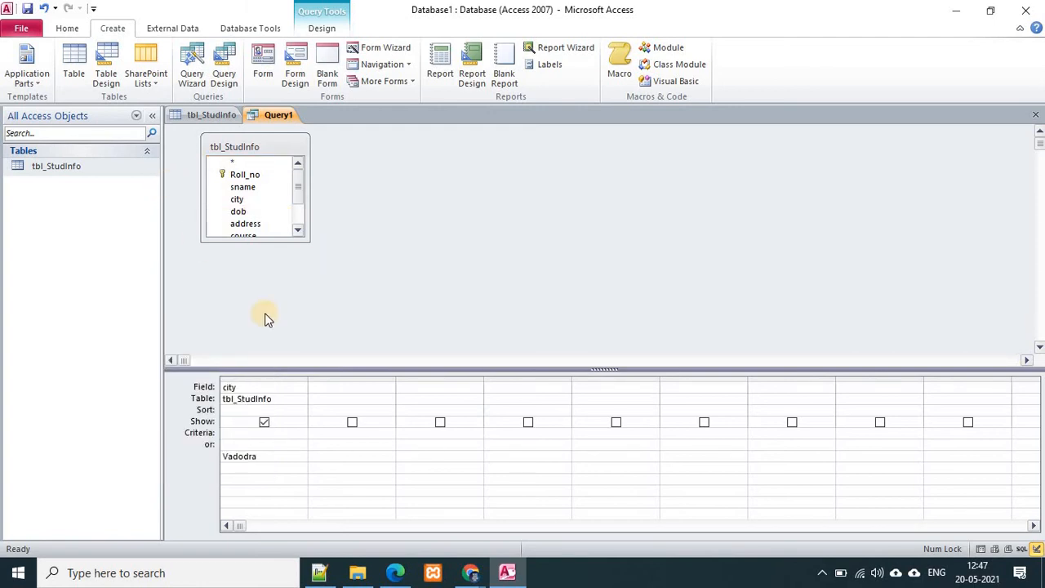
Run the query to list the city values matching the Vadodra criterion.
left_click(270, 456)
left_click(325, 31)
left_click(48, 57)
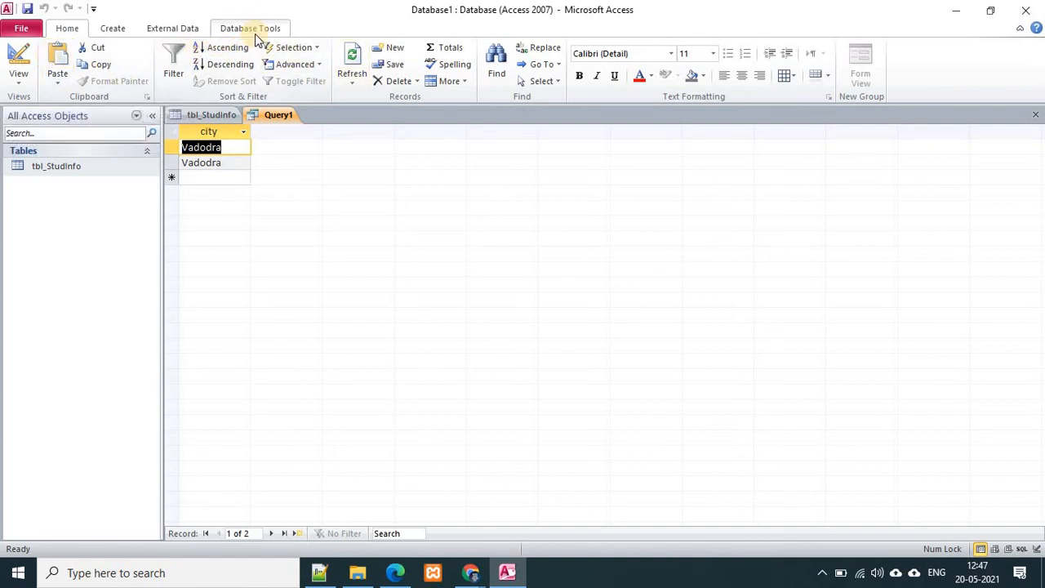
Check the tbl_StudInfo records, reopen Query1 in Design View and delete the Vadodra criterion.
left_click(114, 32)
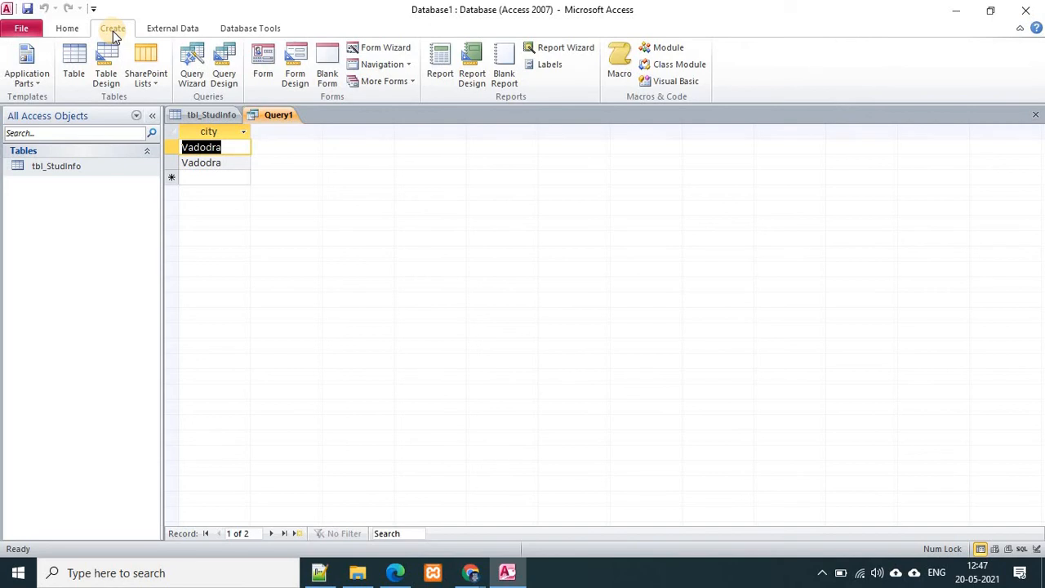
left_click(198, 112)
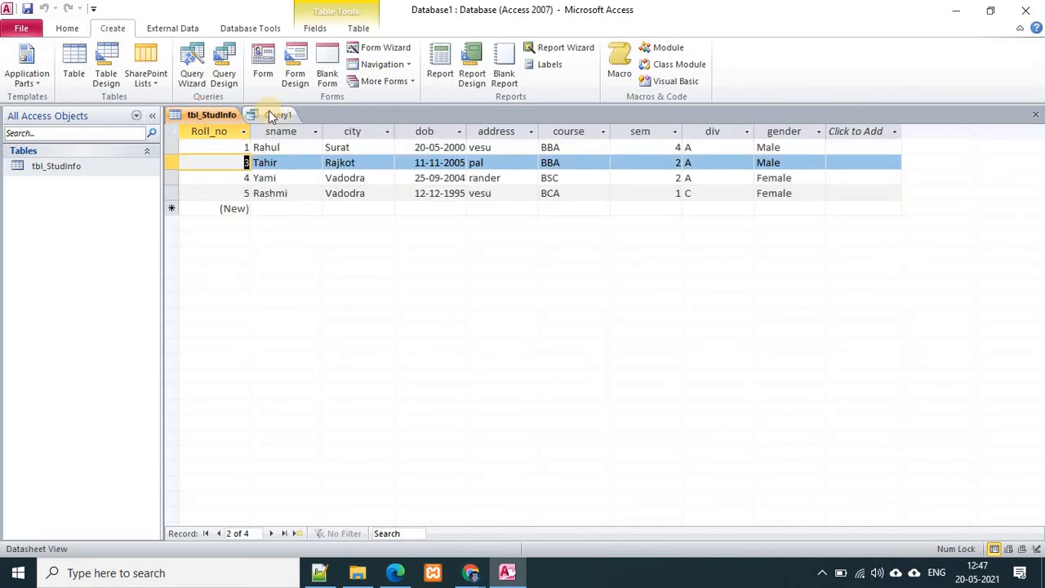
left_click(272, 115)
right_click(269, 113)
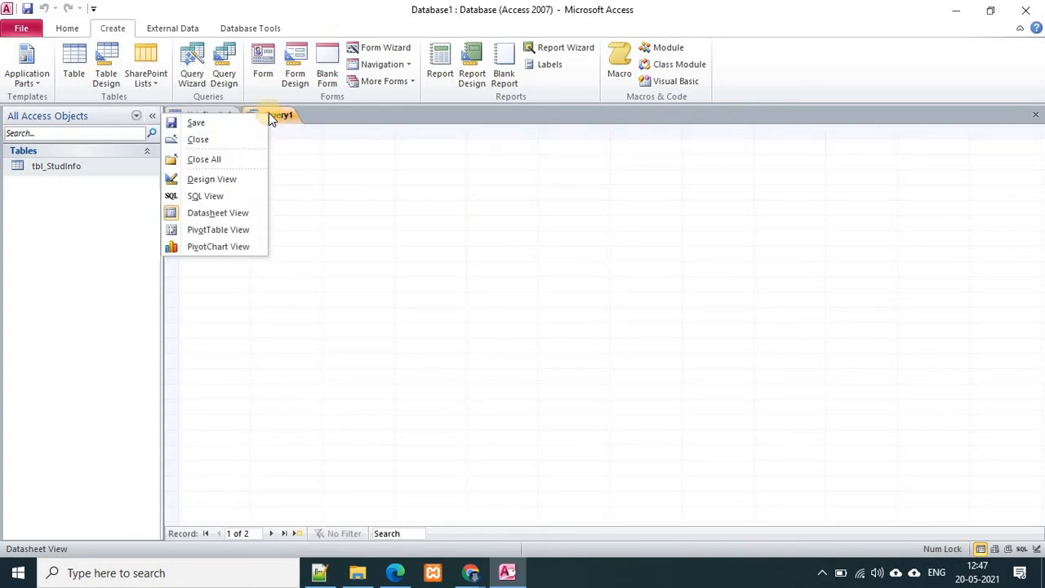
left_click(218, 188)
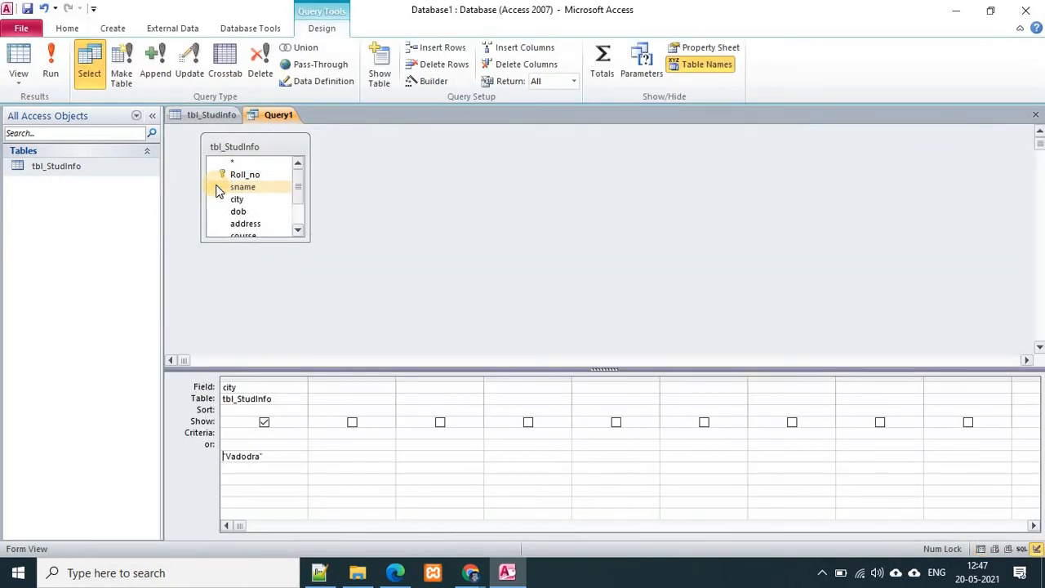
left_click(183, 450)
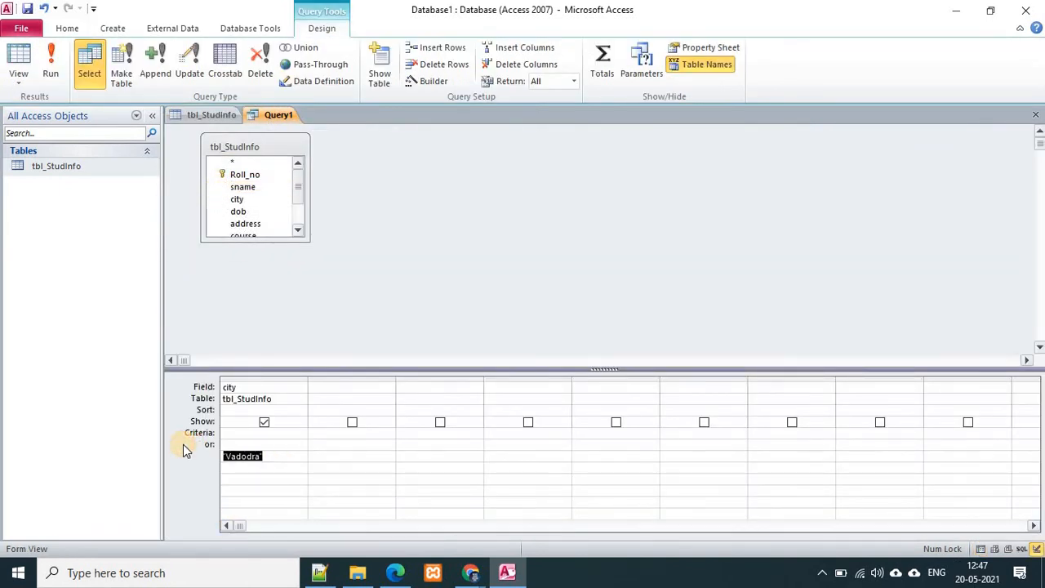
key("Delete")
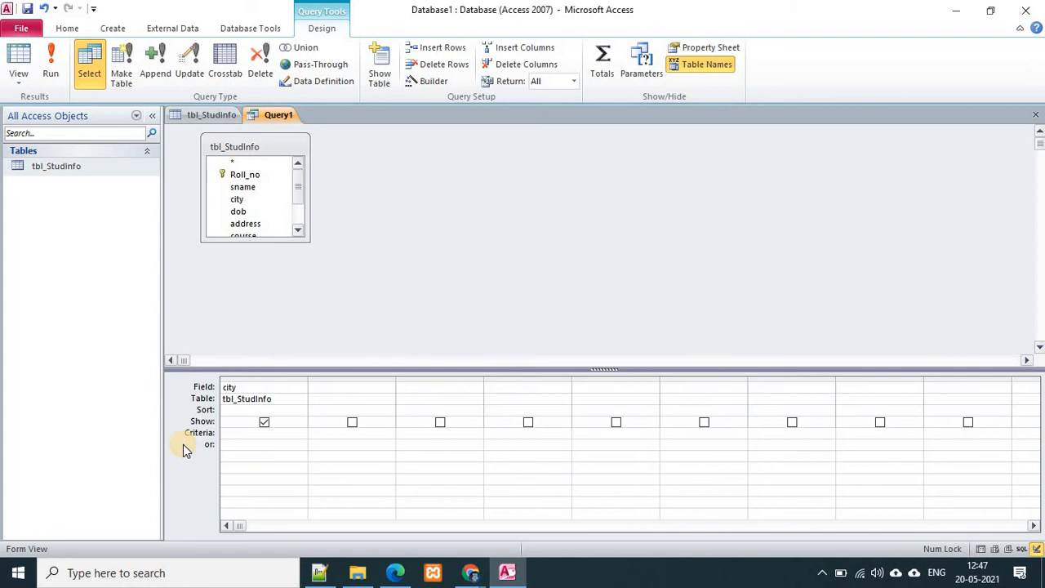
Change the first query column's field to tbl_StudInfo.* so that all table fields are included.
left_click(286, 398)
left_click(291, 387)
left_click(299, 388)
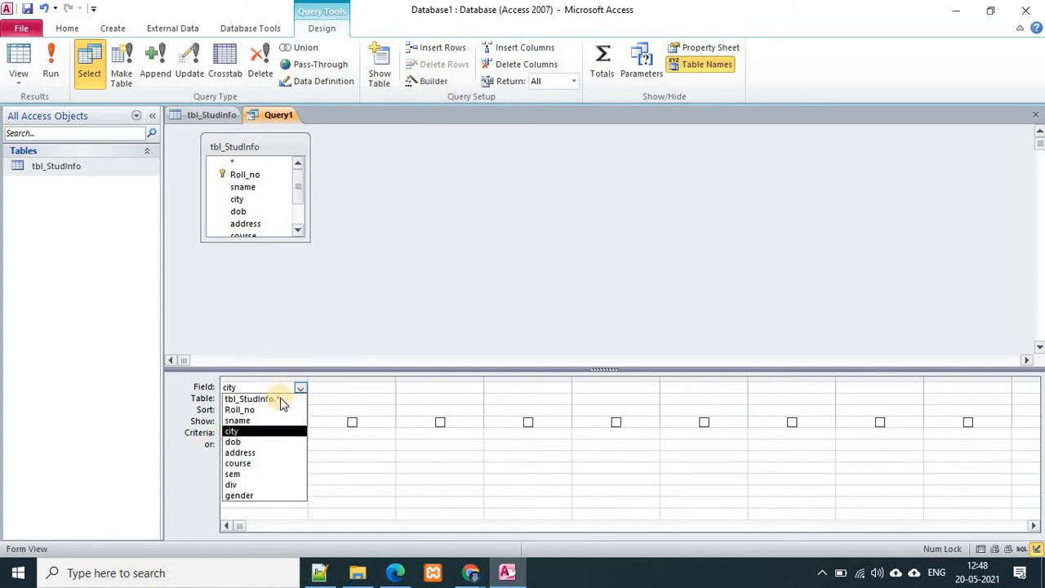
left_click(280, 400)
Add city as the second query column and enter vadodra as its criterion, below the or row.
left_click(364, 389)
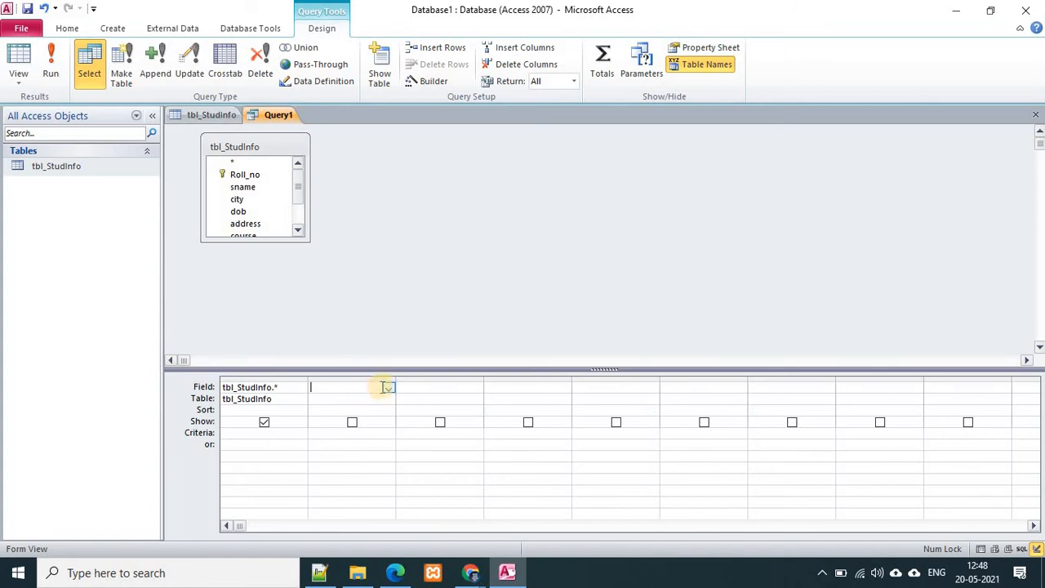
left_click(388, 387)
left_click(351, 430)
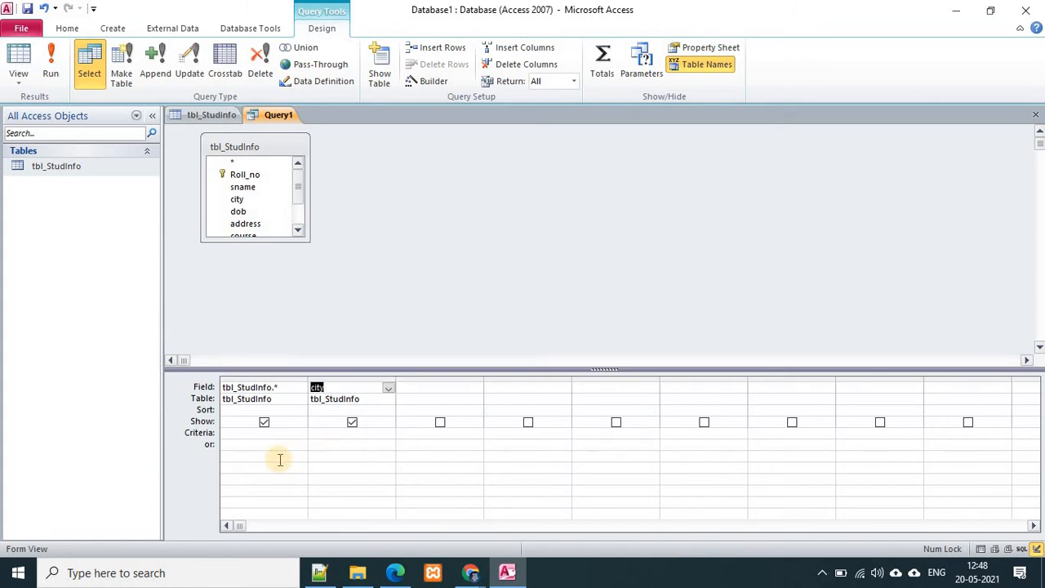
left_click(324, 457)
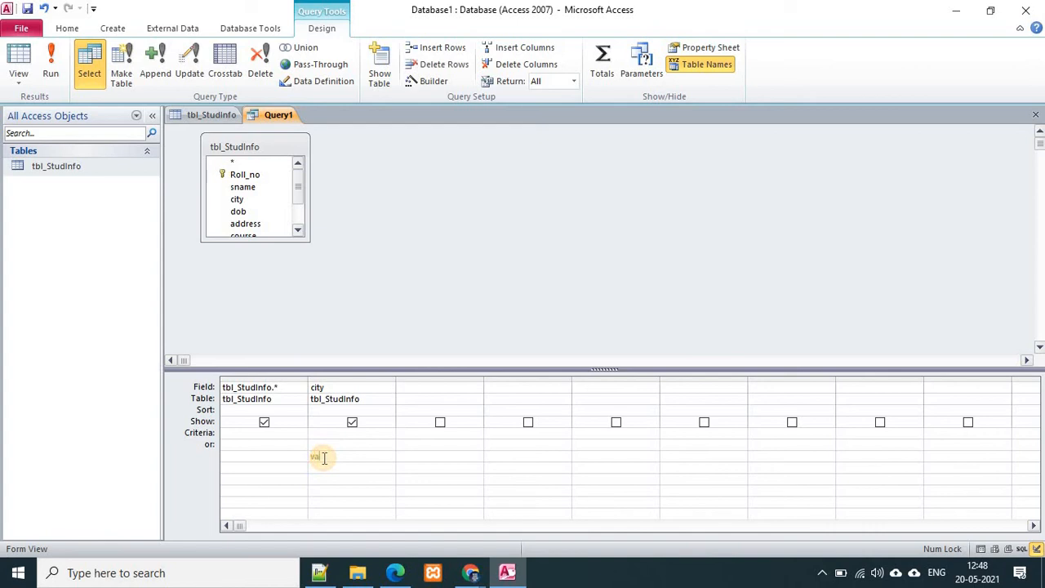
type("vadodra")
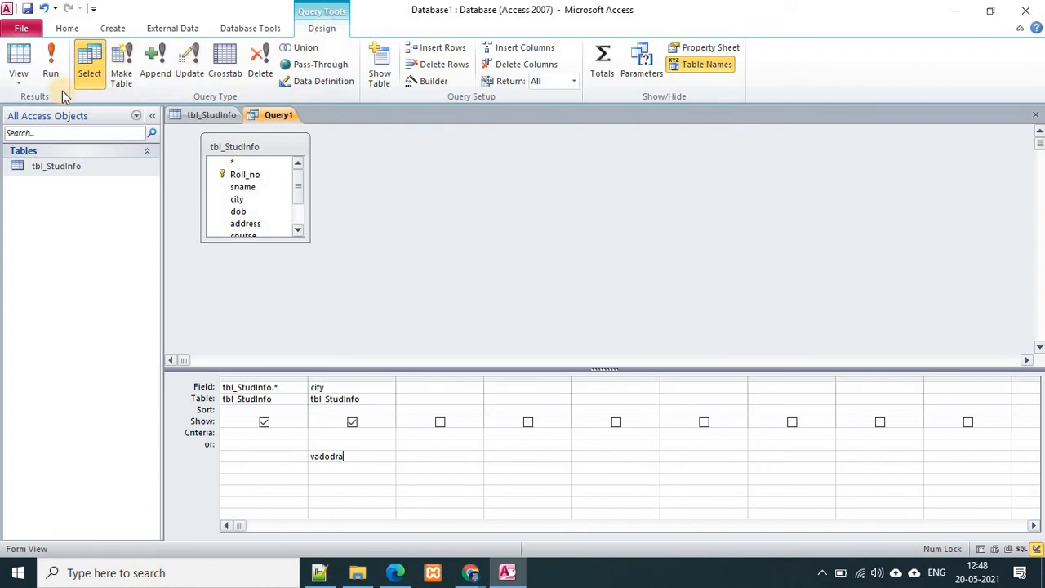
Run the query to list the full records of students from Vadodra, and return to the tbl_StudInfo table.
left_click(50, 65)
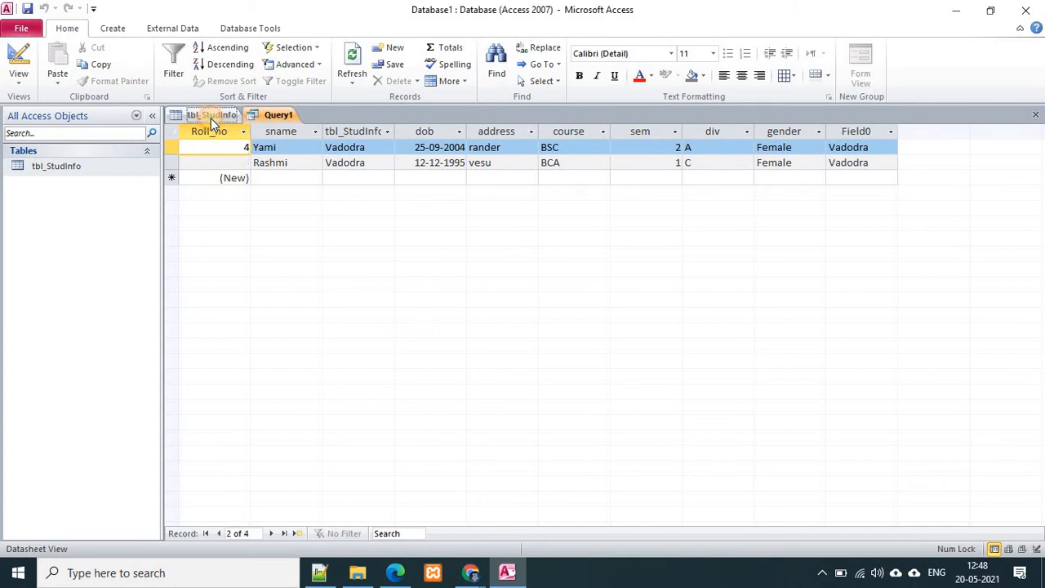
left_click(211, 116)
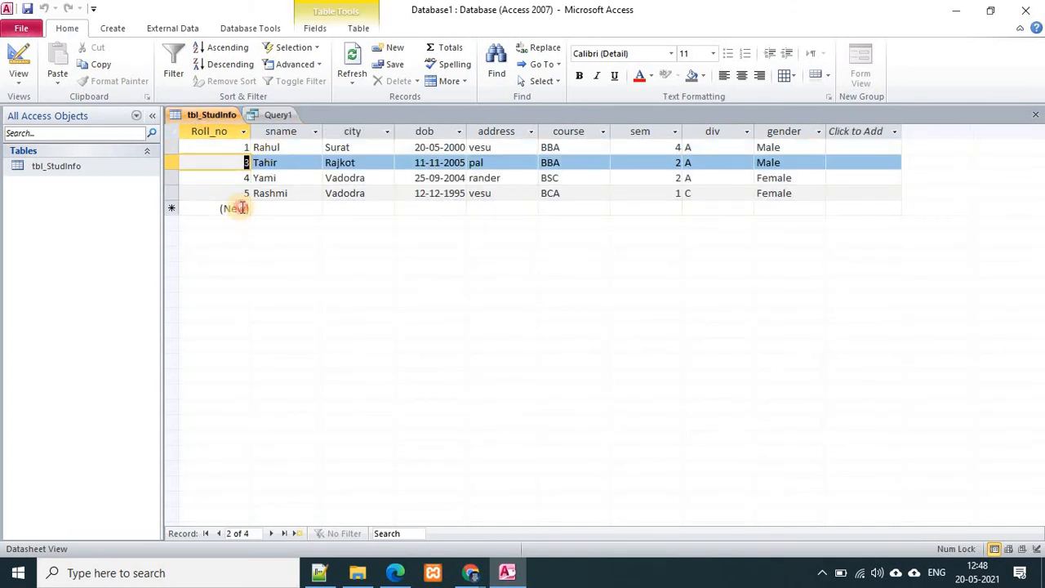
Start a new student record in tbl_StudInfo with sname Google, city Surat and the date of birth.
left_click(268, 210)
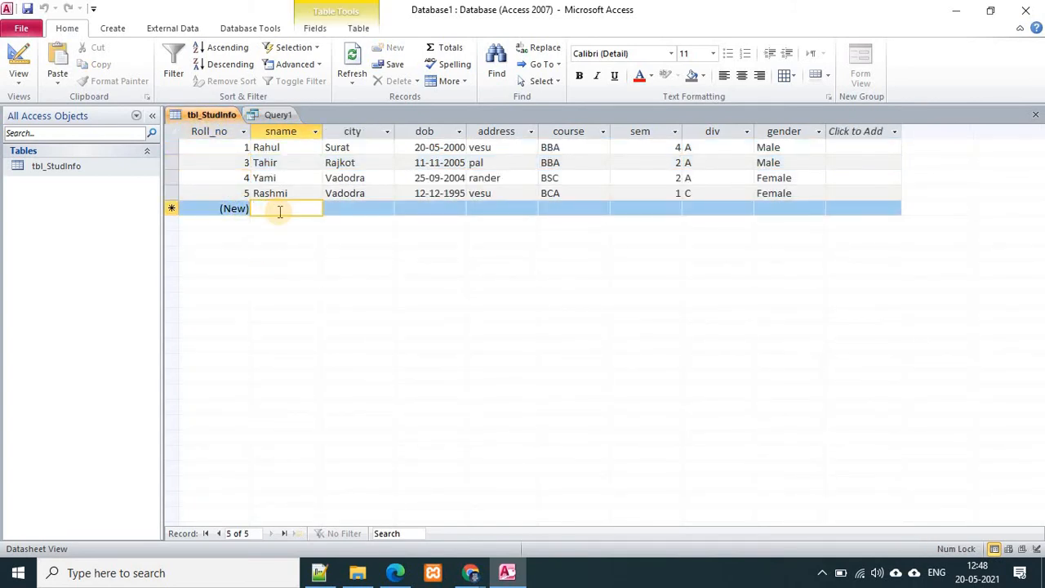
type("Google")
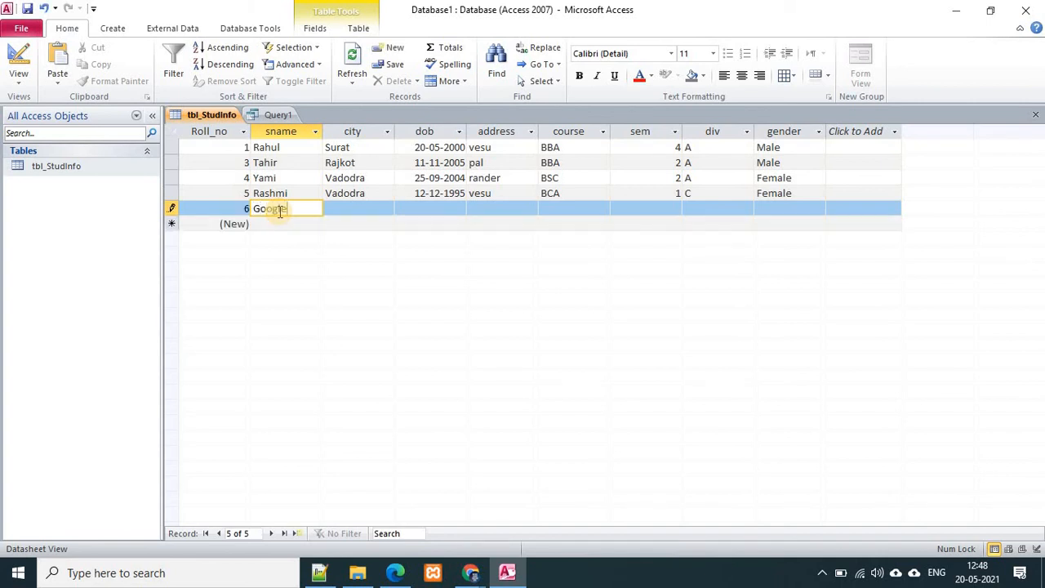
key("Tab")
type("Surat")
key("Tab")
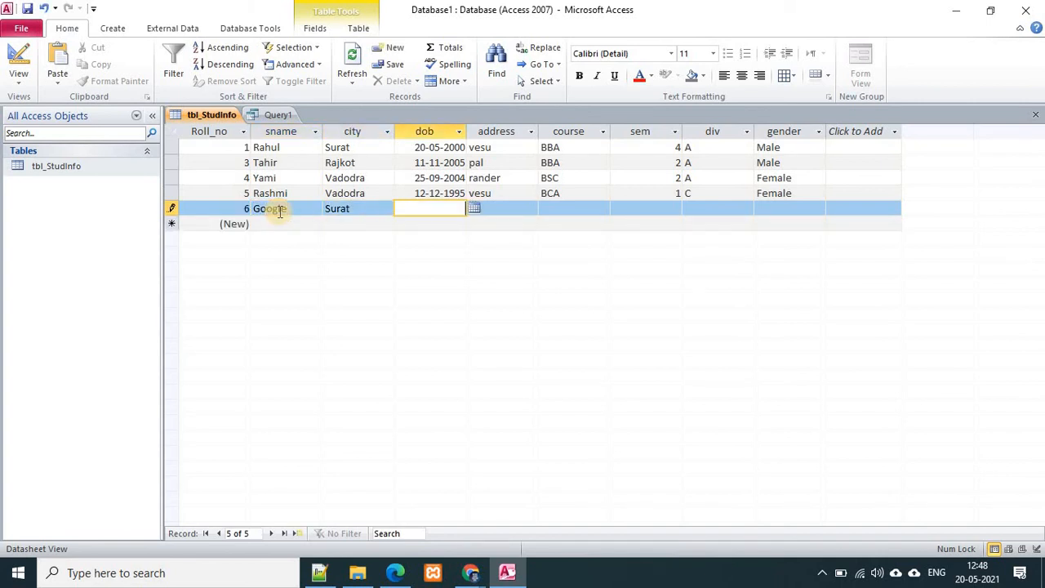
type("11-12-2006")
key("Tab")
Complete the Google record with the address, course BSC, sem 2, div A and gender Male.
type("v")
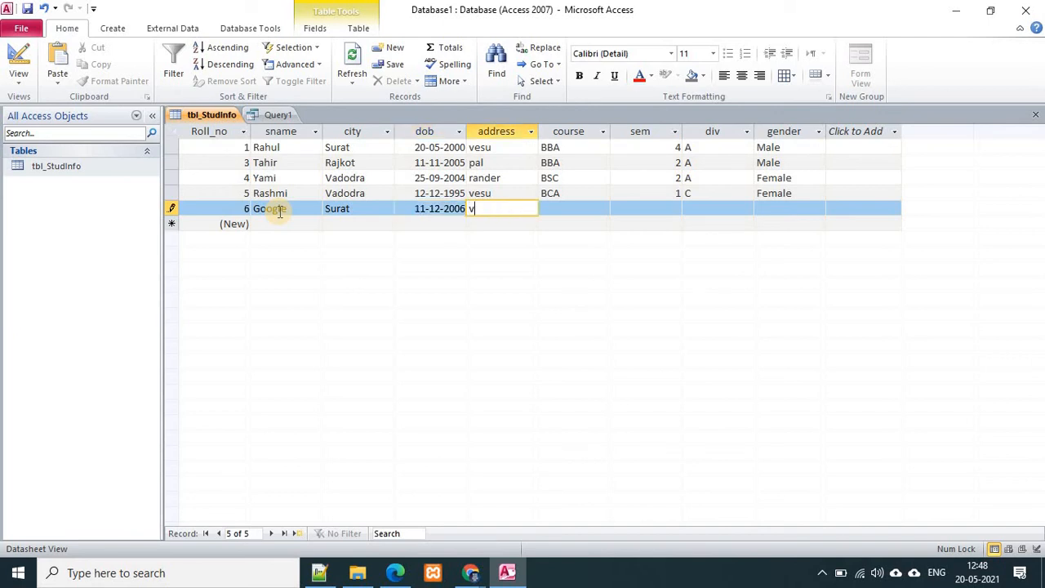
type("esu")
key("Tab")
type("BSC")
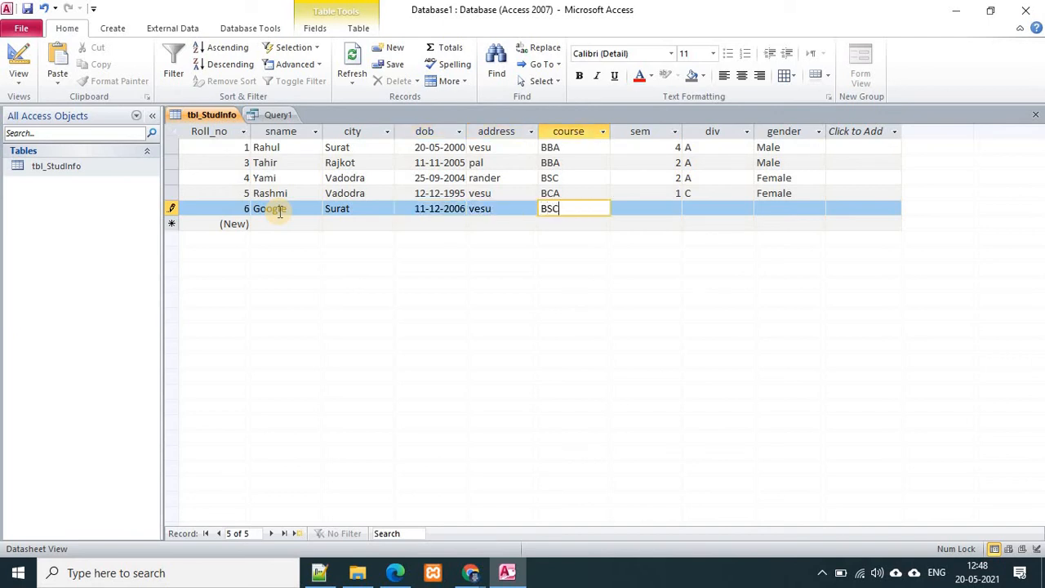
key("Tab")
type("2")
key("Tab")
type("A")
key("Tab")
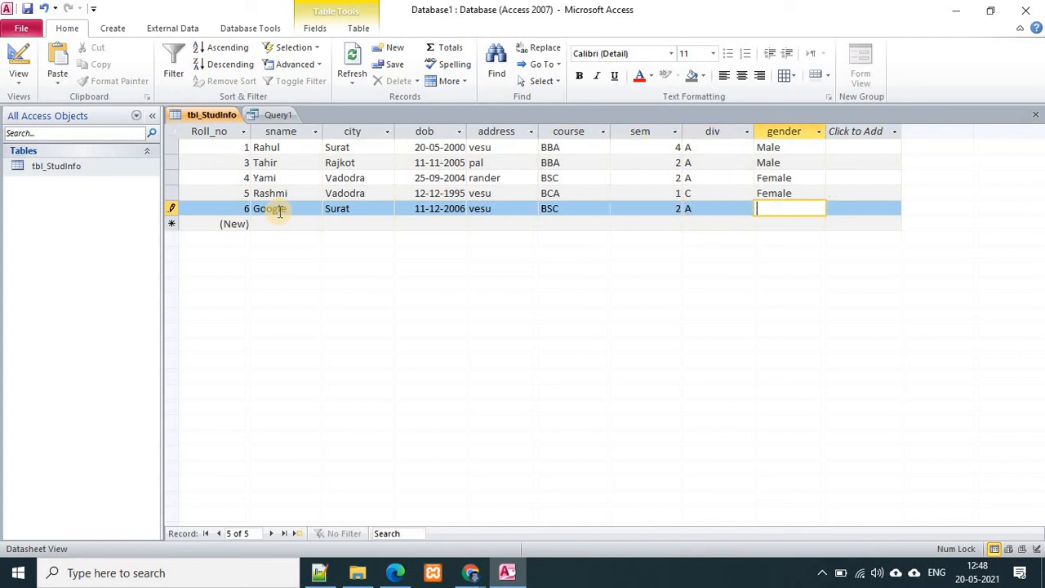
type("MA")
type("ale")
key("Tab")
Start another student record with sname Yahoo, city Rajkot and the date of birth.
key("Tab")
type("Yah")
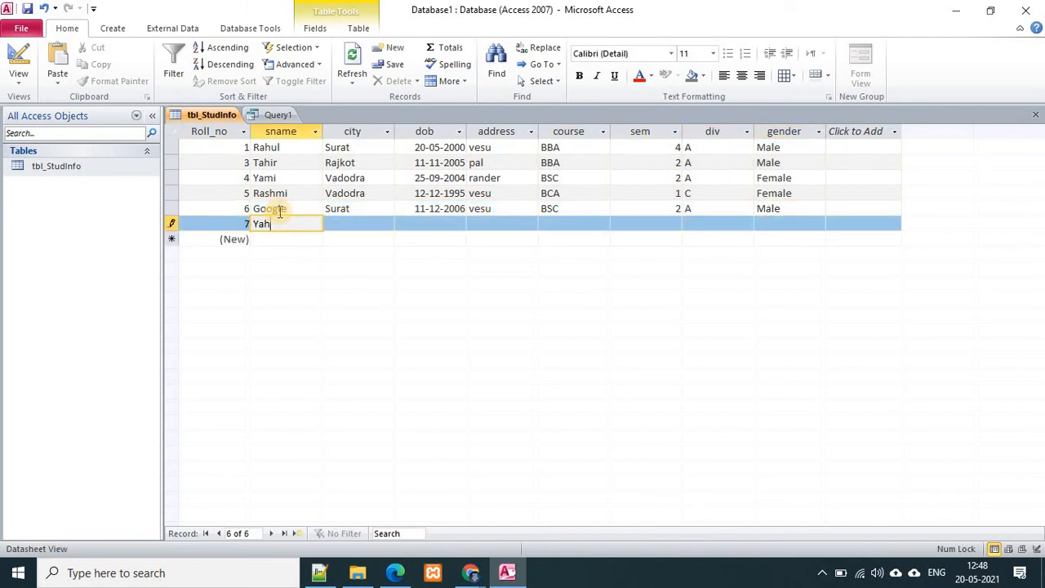
type("oo")
key("Tab")
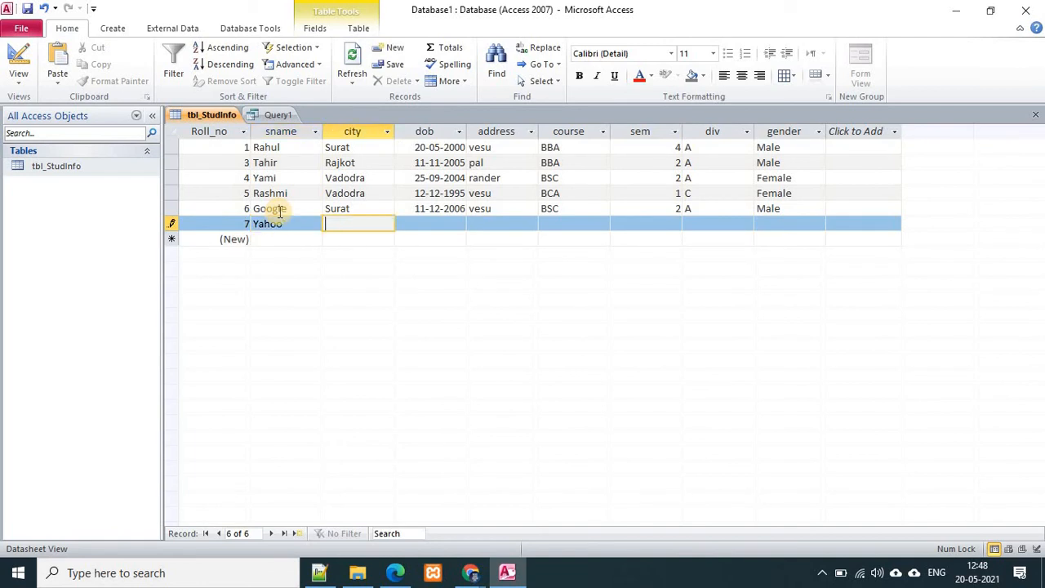
type("Rajkot")
key("Tab")
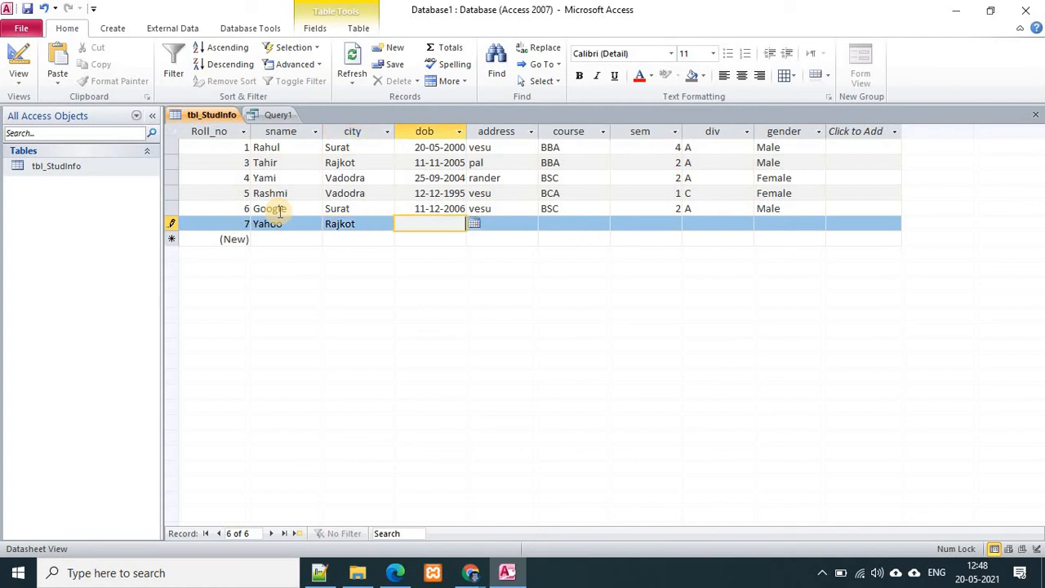
type("12-12-2005")
key("Tab")
Complete the Yahoo record with the address, course BCA, sem 1, div B and gender Male.
type("pal")
key("Tab")
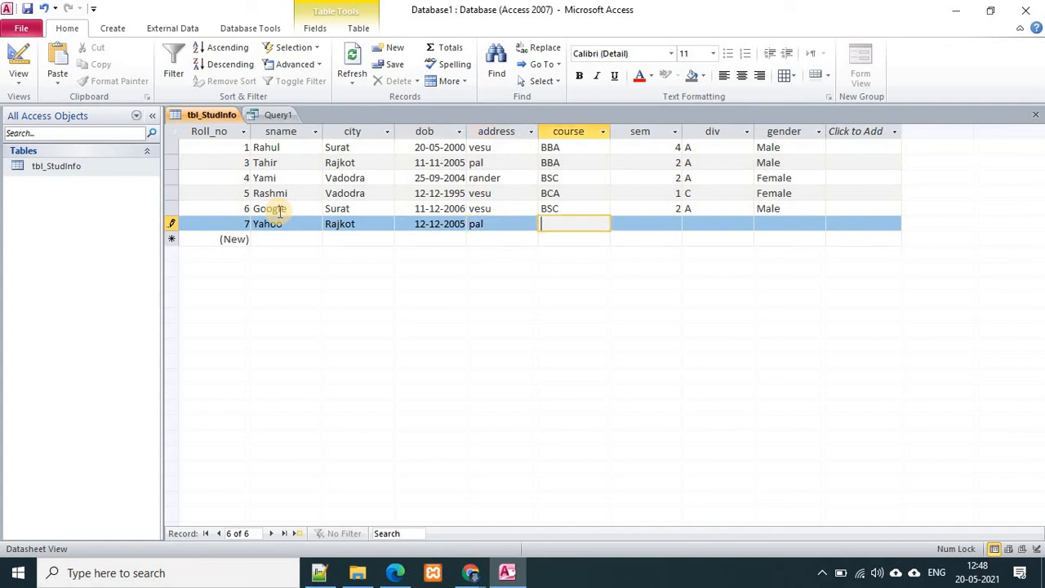
type("BCA")
key("Tab")
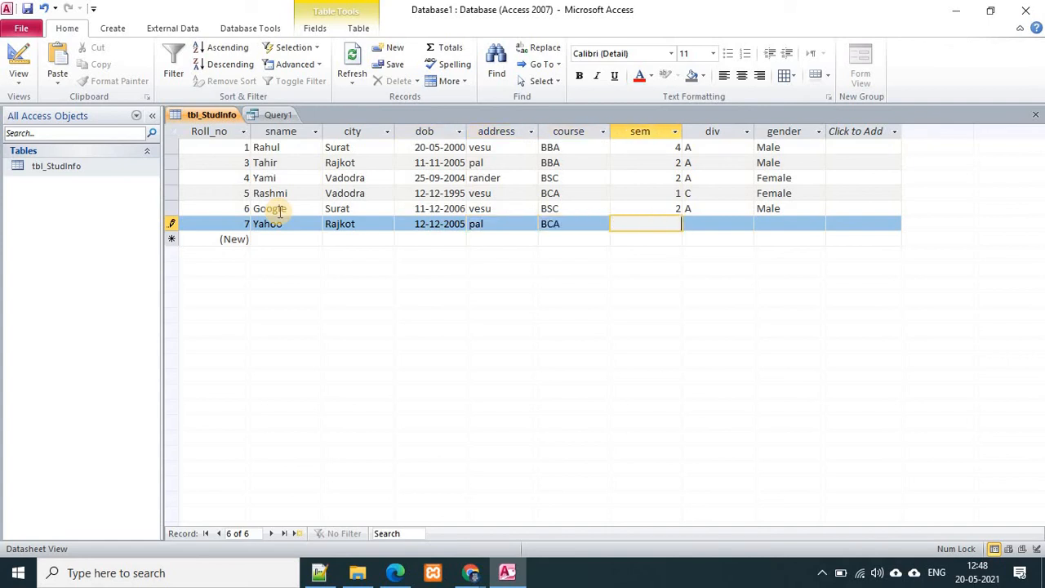
type("1")
key("Tab")
type("B")
key("Tab")
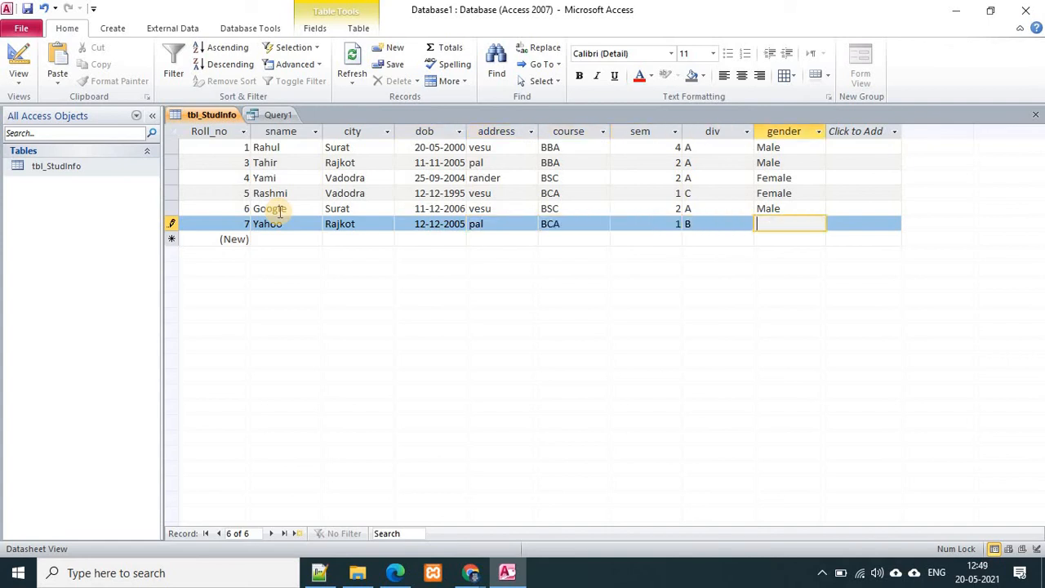
type("Male")
key("Tab")
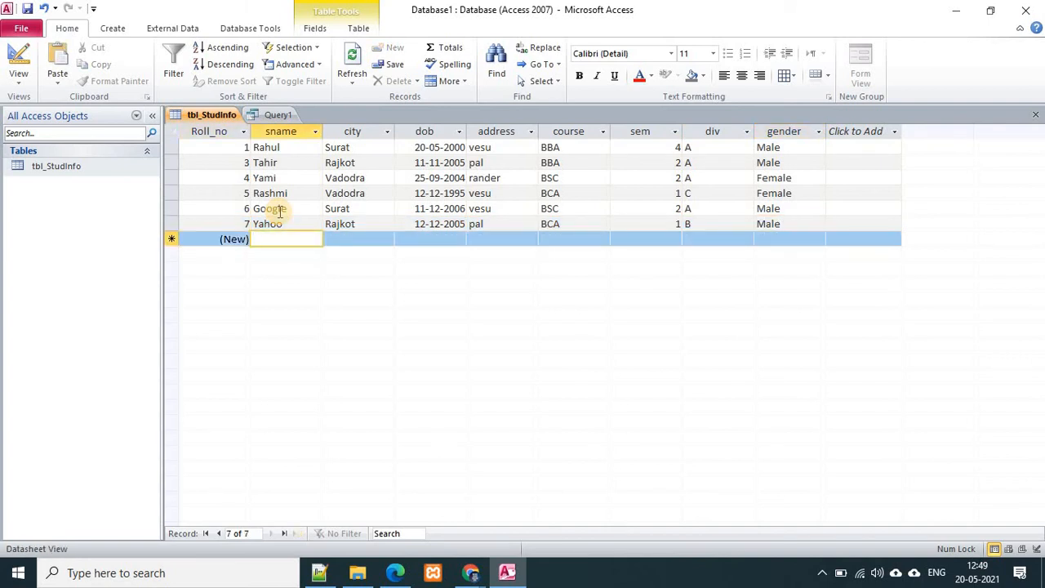
Start a third new student record with sname Youtube, city Surat and the date of birth.
type("Youtube")
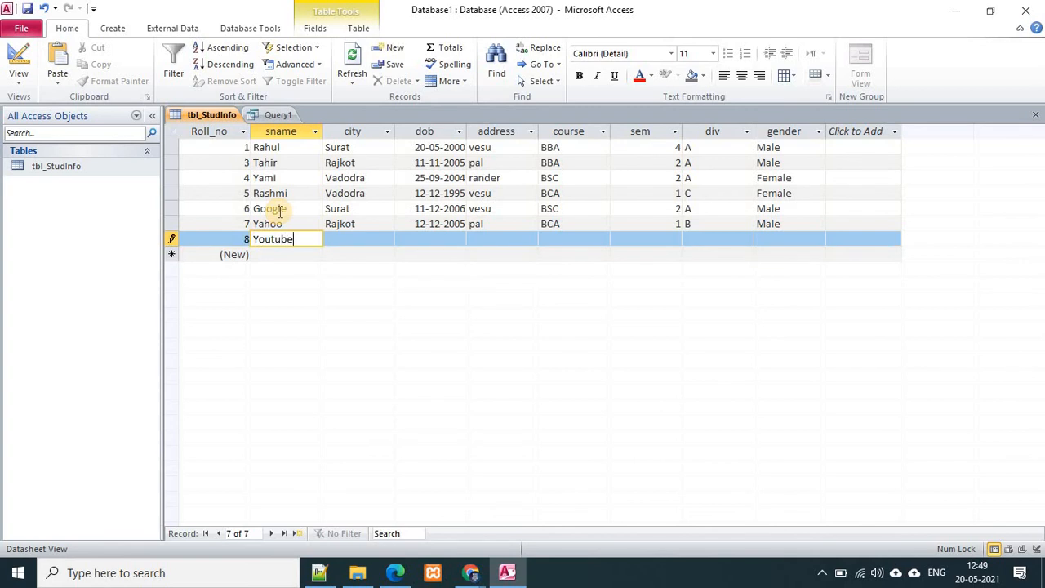
key("Tab")
type("Surat")
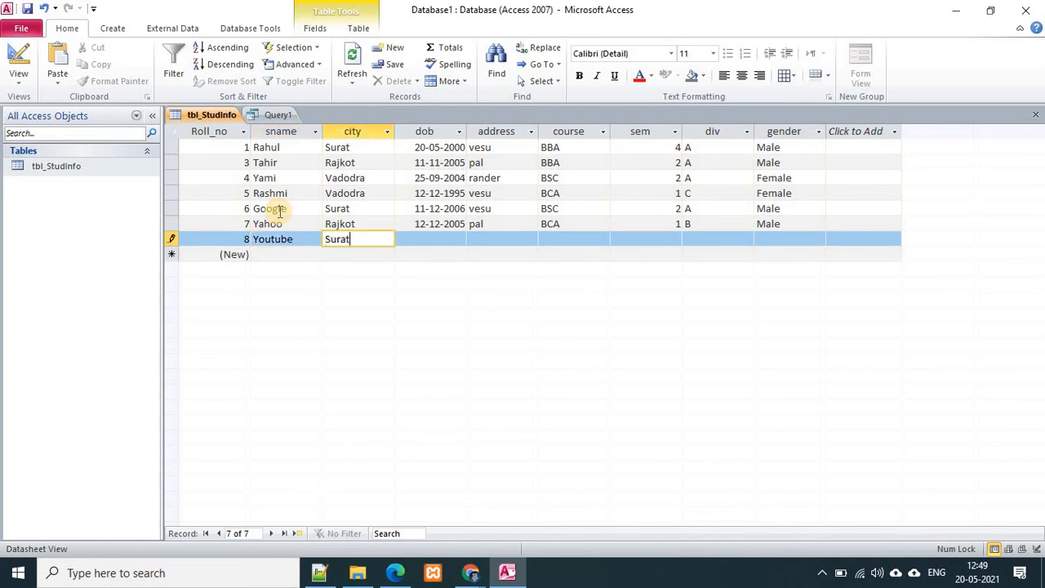
key("Tab")
type("11")
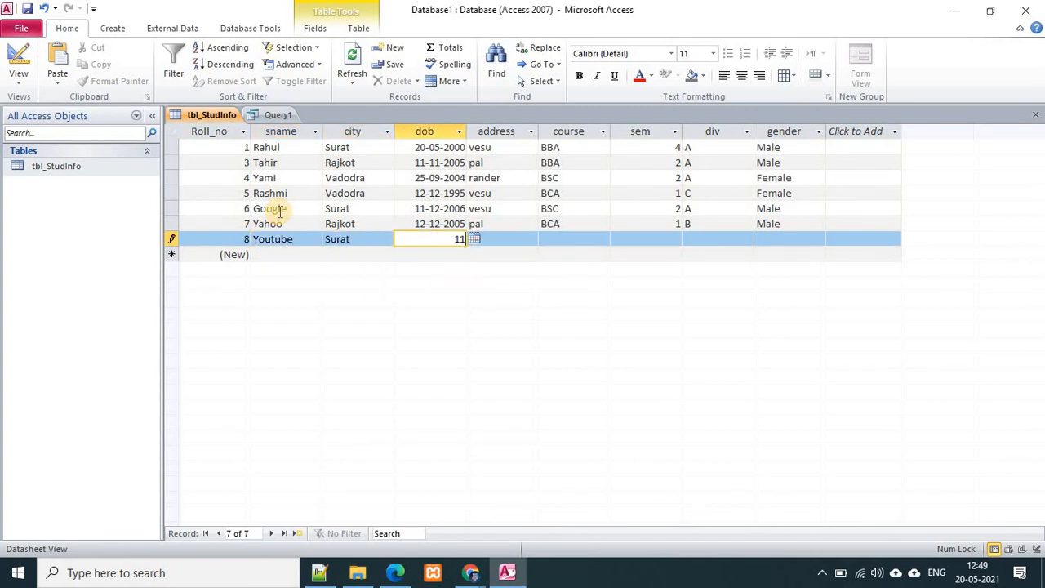
type("-05-2006")
key("Tab")
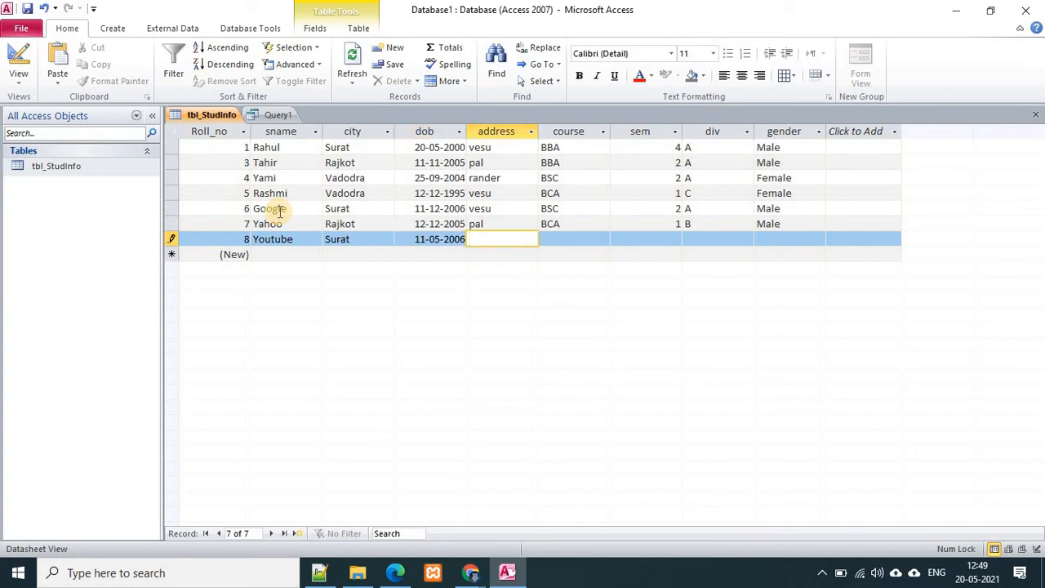
Complete the Youtube record with the address, course BBA, sem 1, div A and gender Male.
type("rander")
key("Tab")
type("B")
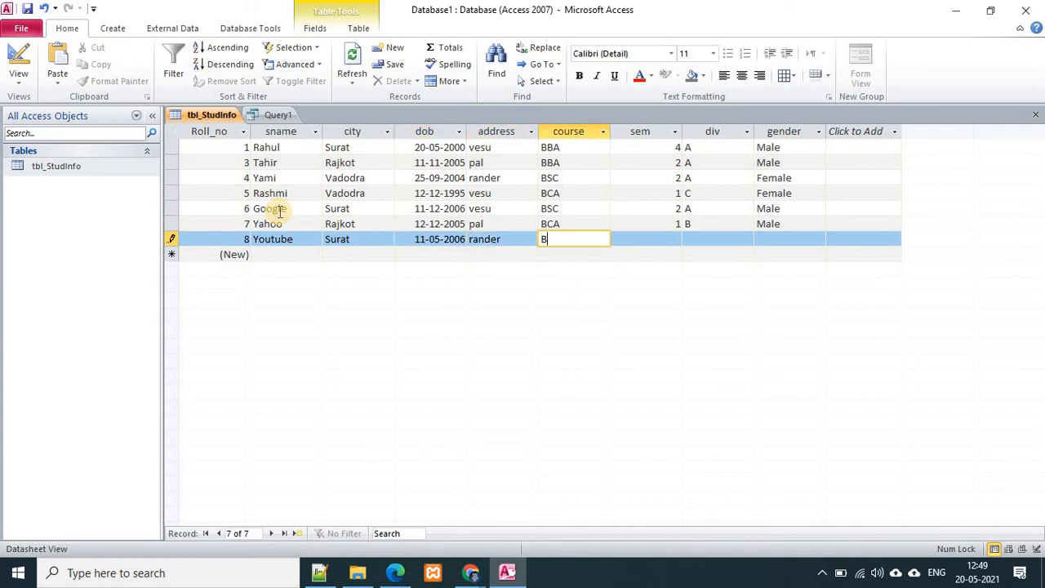
type("B")
type("A")
key("Tab")
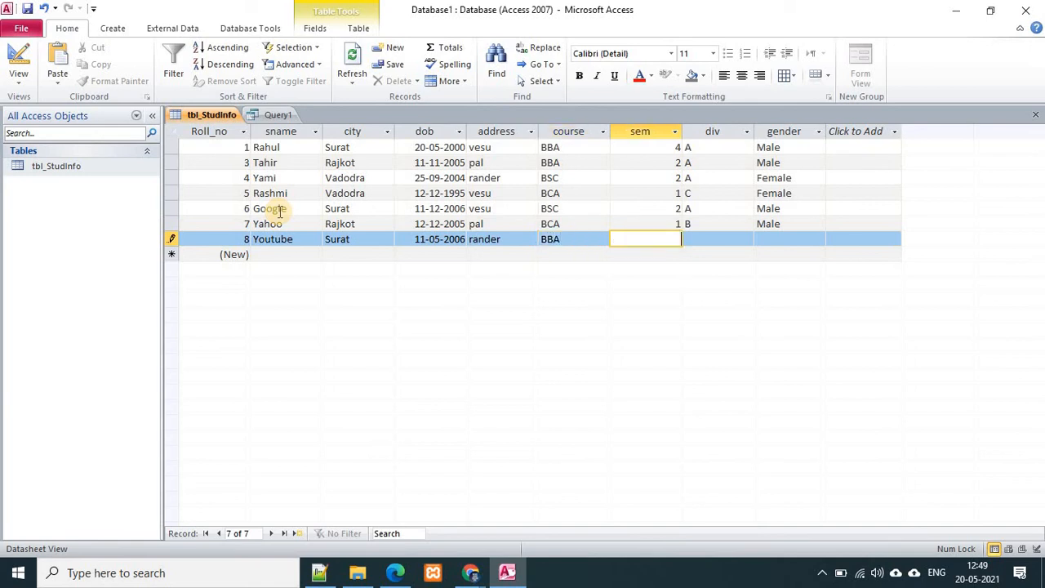
key("Tab")
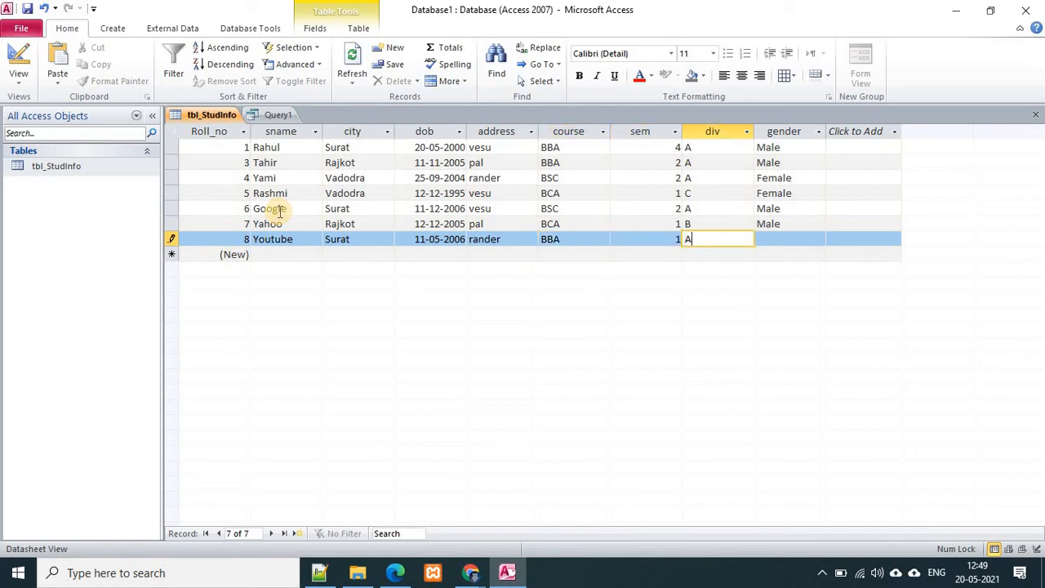
key("Tab")
type("Male")
key("Tab")
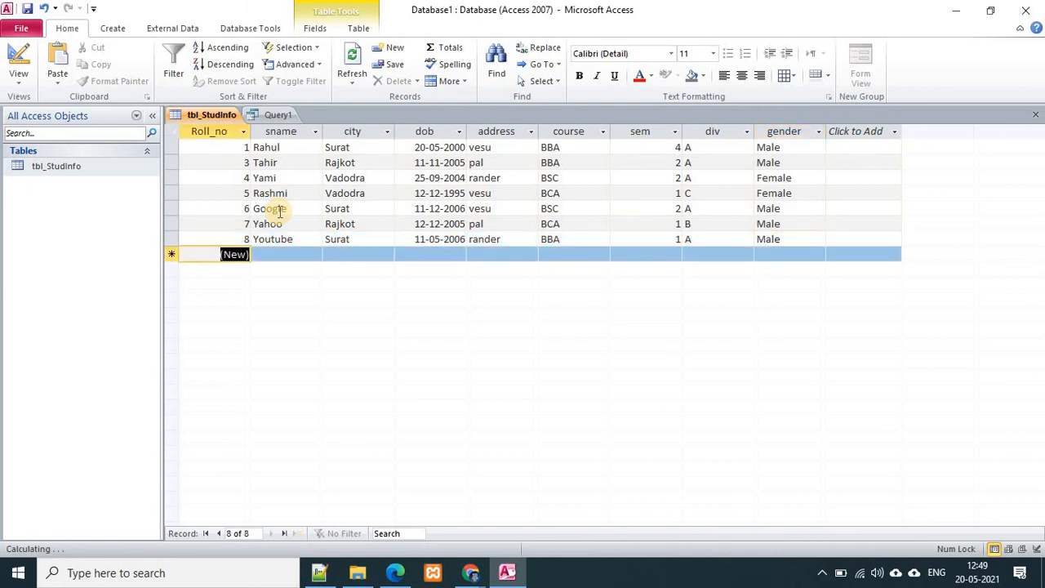
key("Tab")
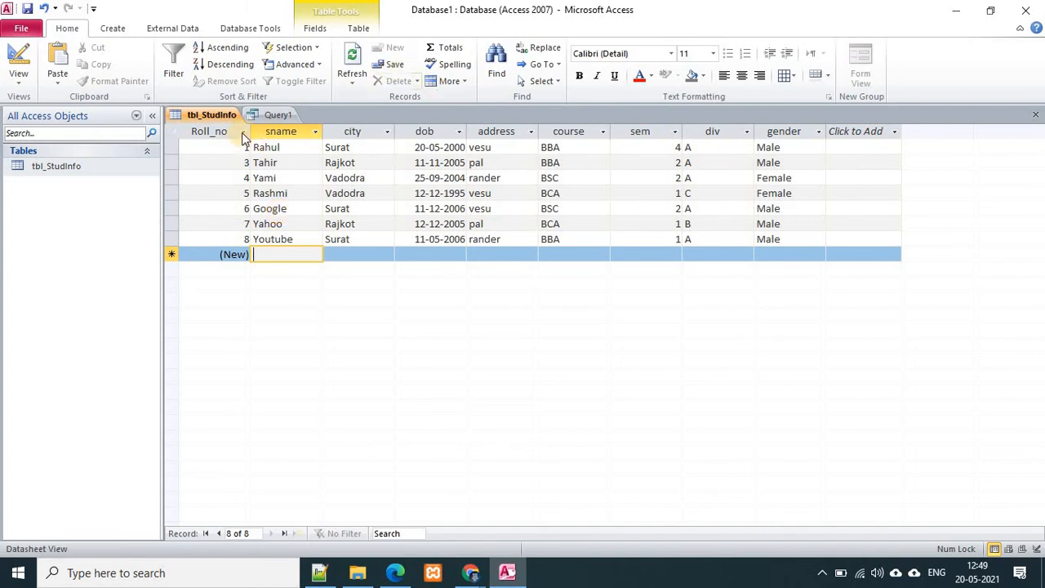
Look at the SQL statement behind Query1 and return the query to Design View.
left_click(276, 115)
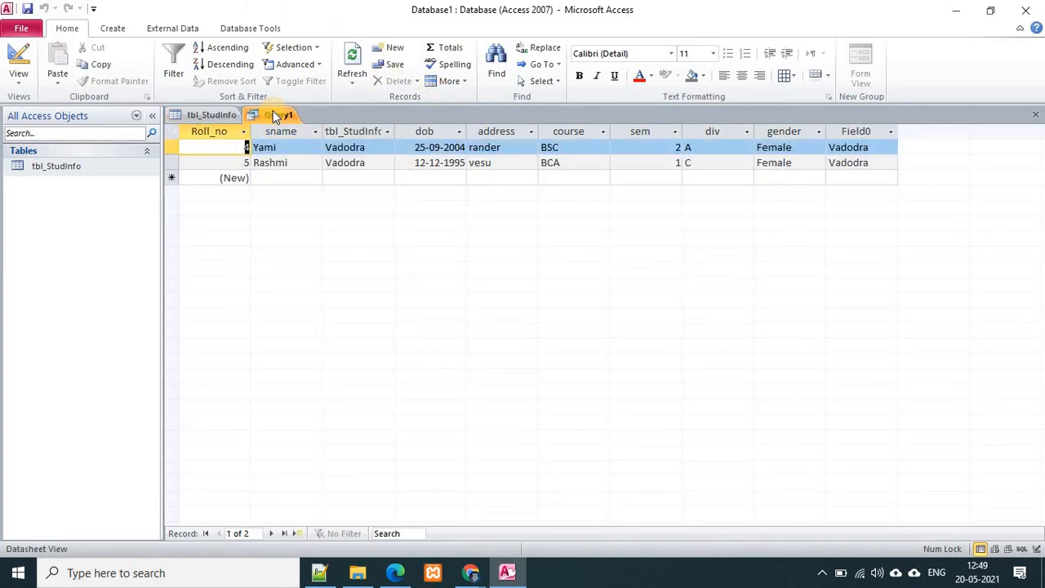
right_click(276, 117)
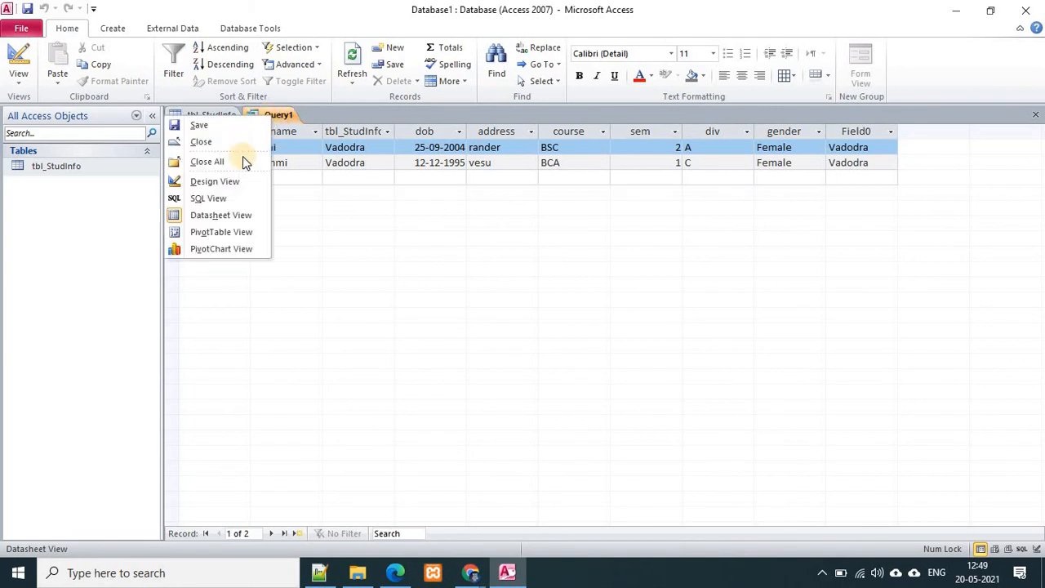
left_click(238, 199)
right_click(274, 119)
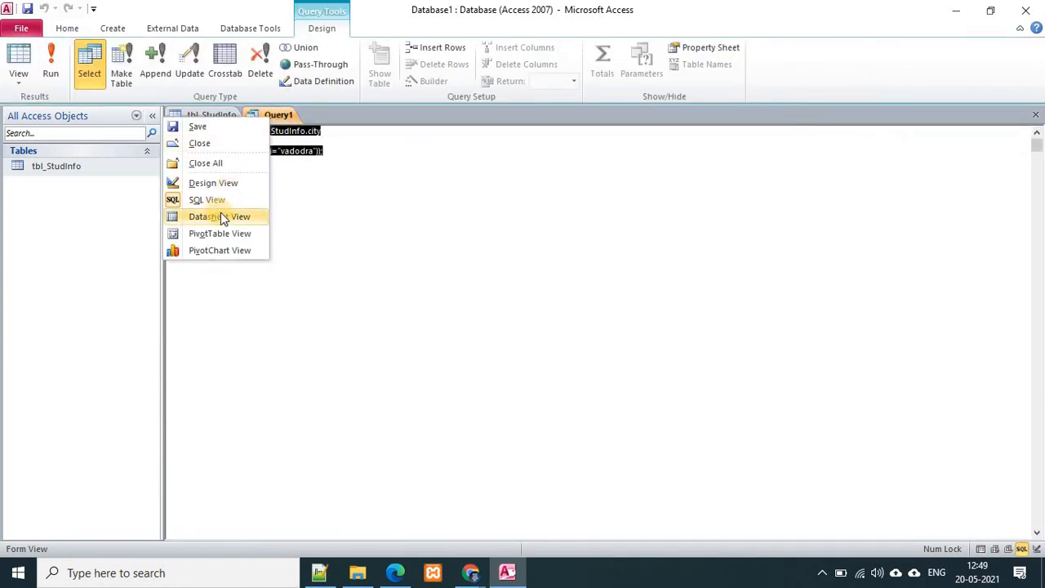
left_click(216, 185)
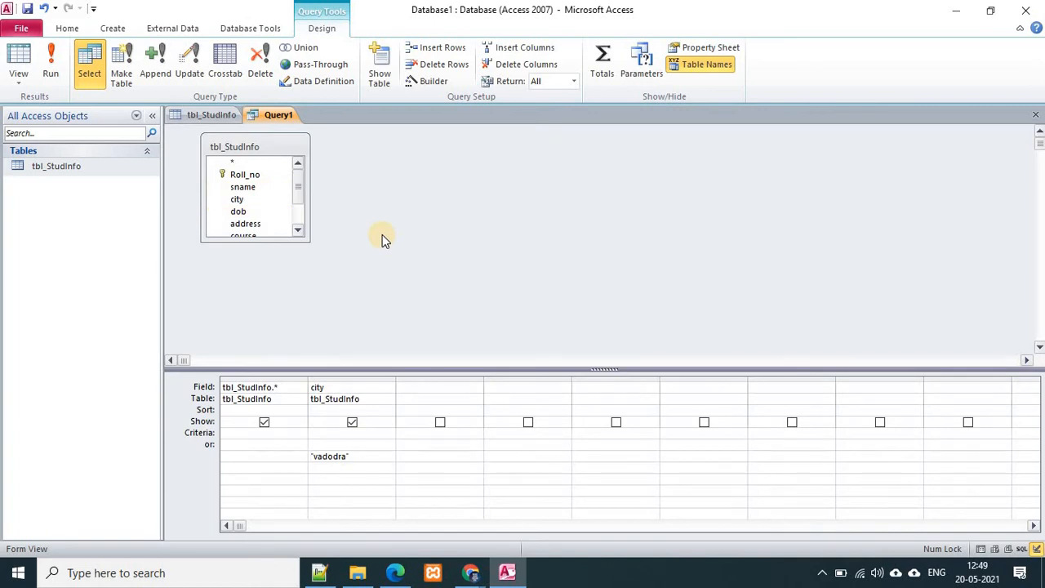
Save the Vadodra query under the name q1.
key("ctrl+s")
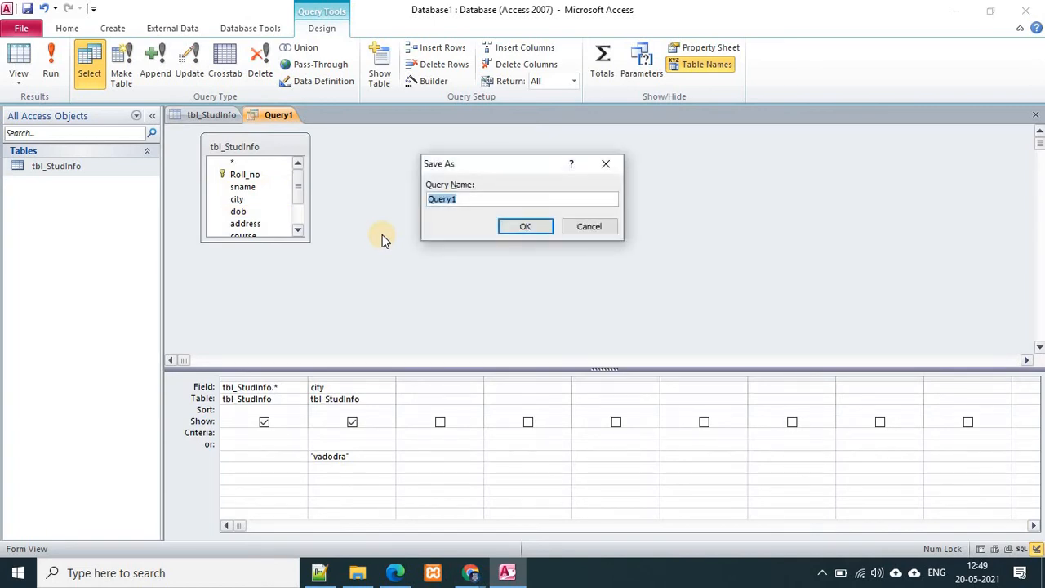
type("q1")
left_click(531, 226)
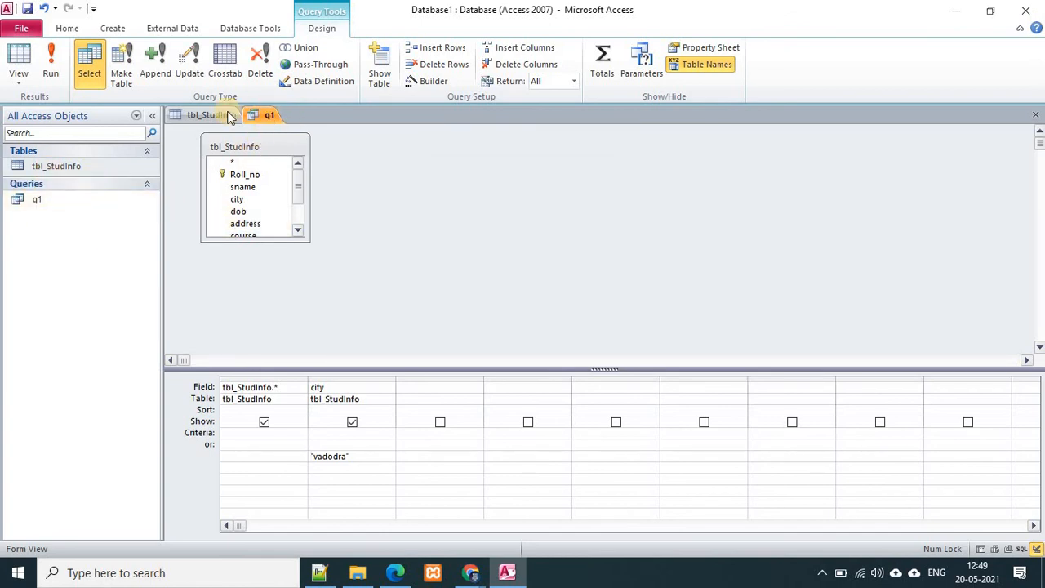
Create a new query in Design View and add the tbl_StudInfo table to it.
left_click(80, 38)
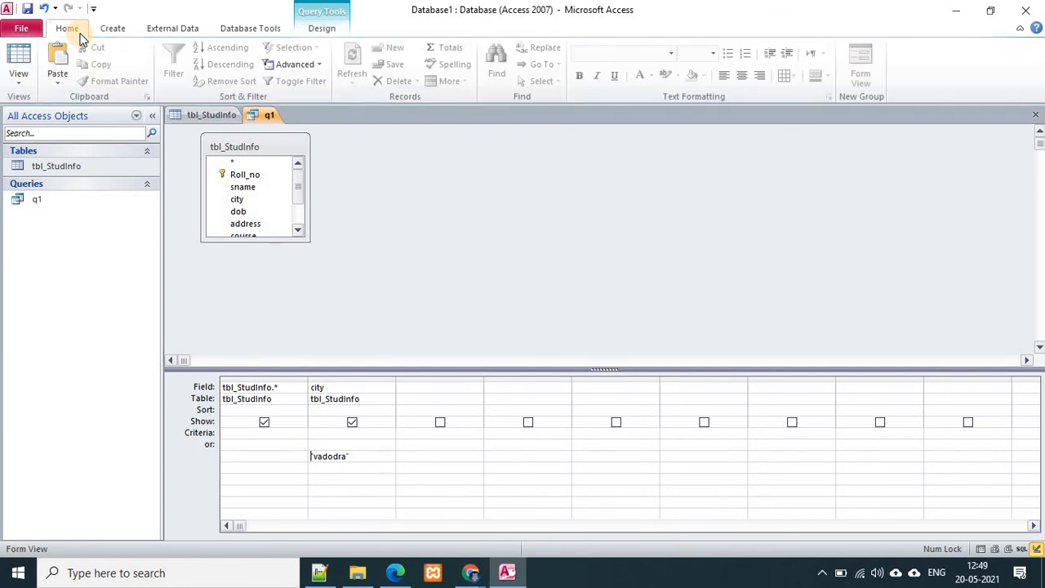
left_click(115, 30)
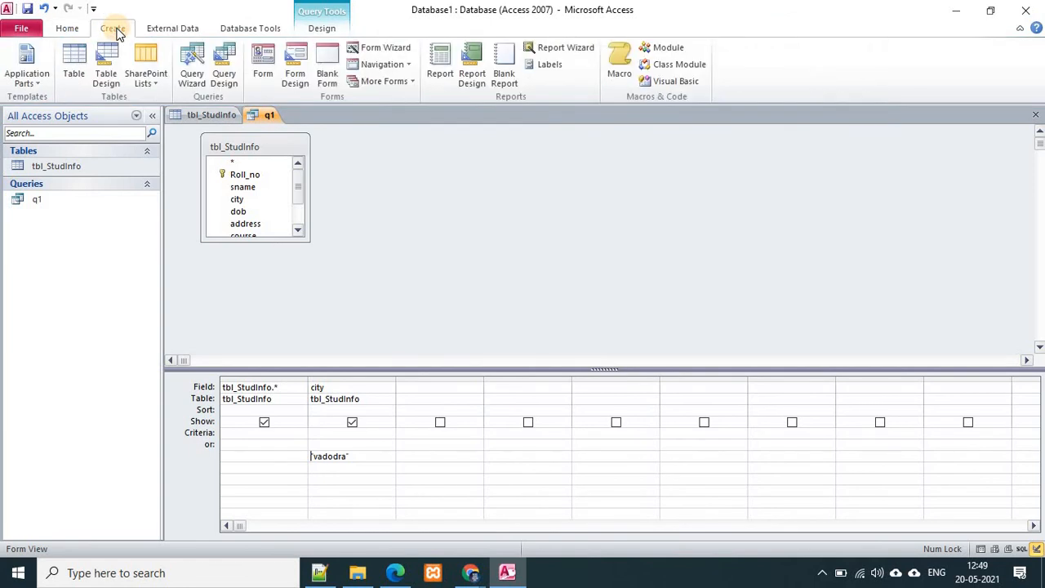
left_click(226, 79)
left_click(523, 329)
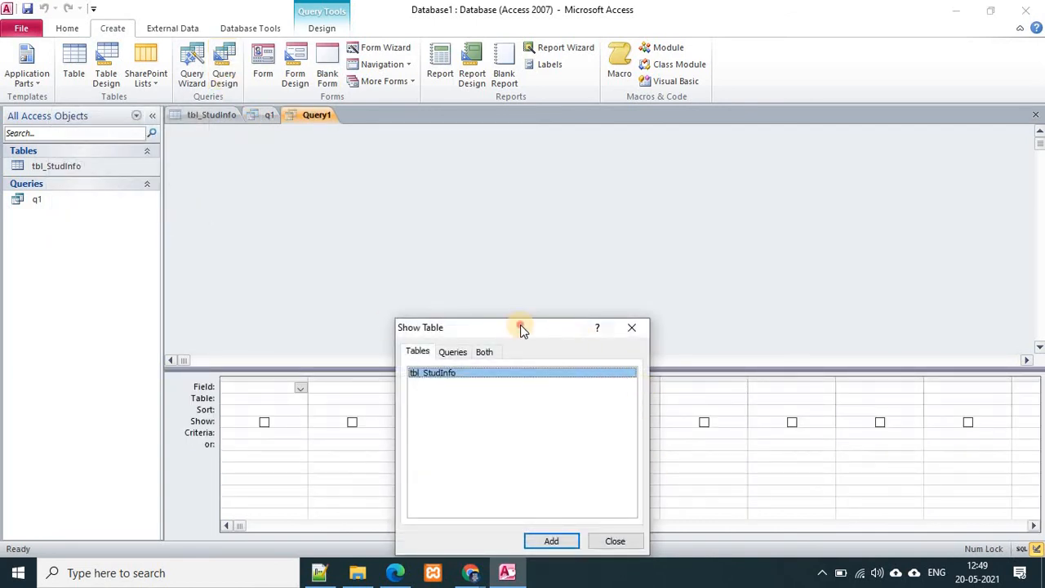
left_click_drag(523, 329, 482, 142)
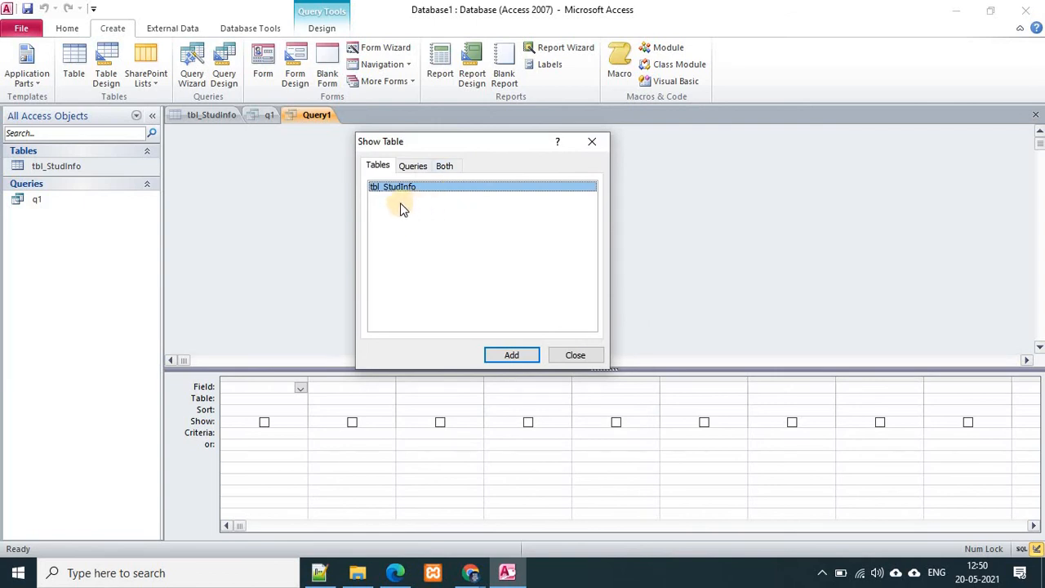
left_click(507, 356)
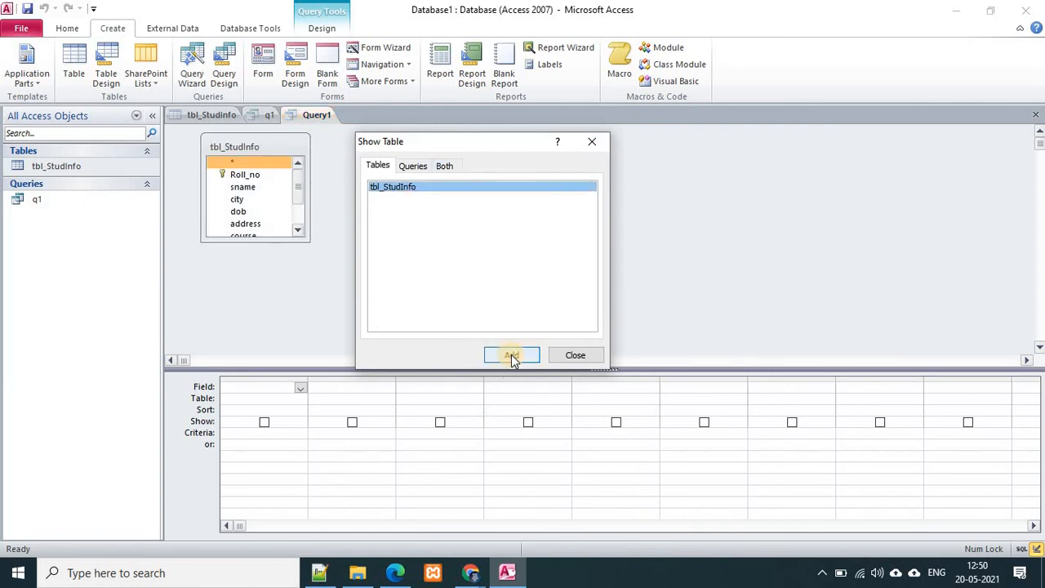
Finish adding tables and include all tbl_StudInfo fields (tbl_StudInfo.*) as the query's first column.
left_click(574, 356)
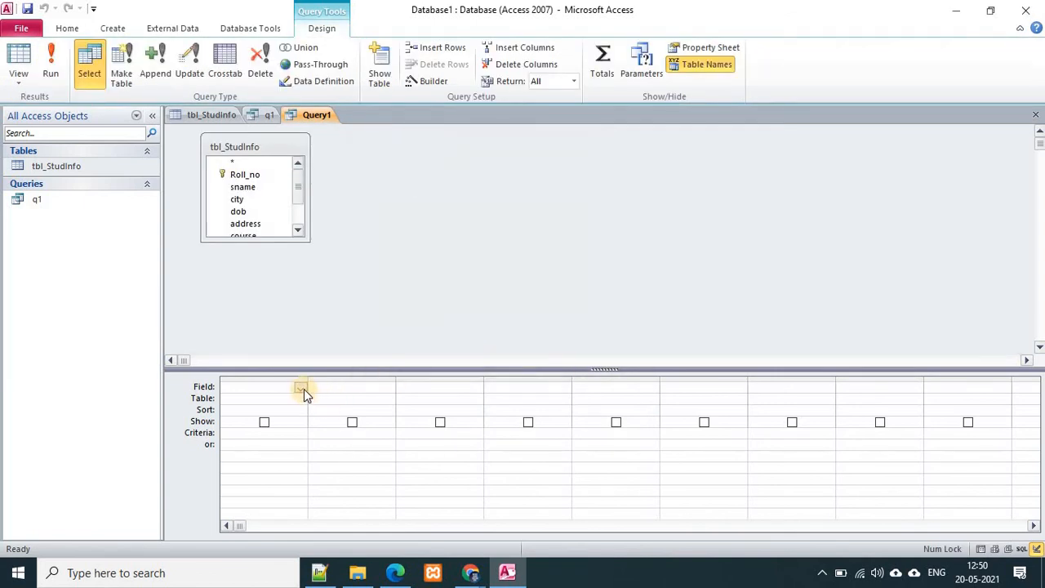
left_click(301, 388)
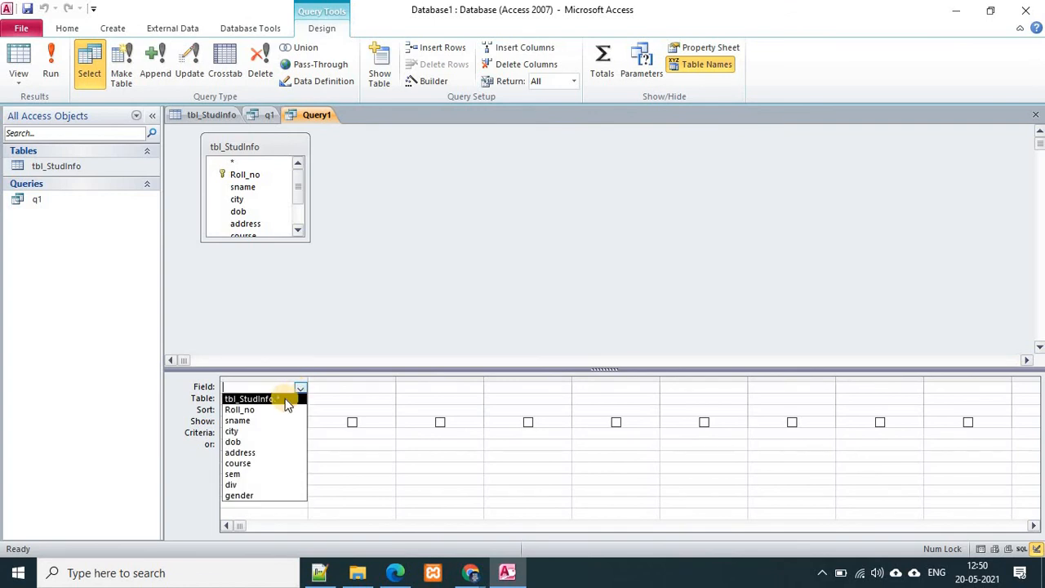
left_click(286, 398)
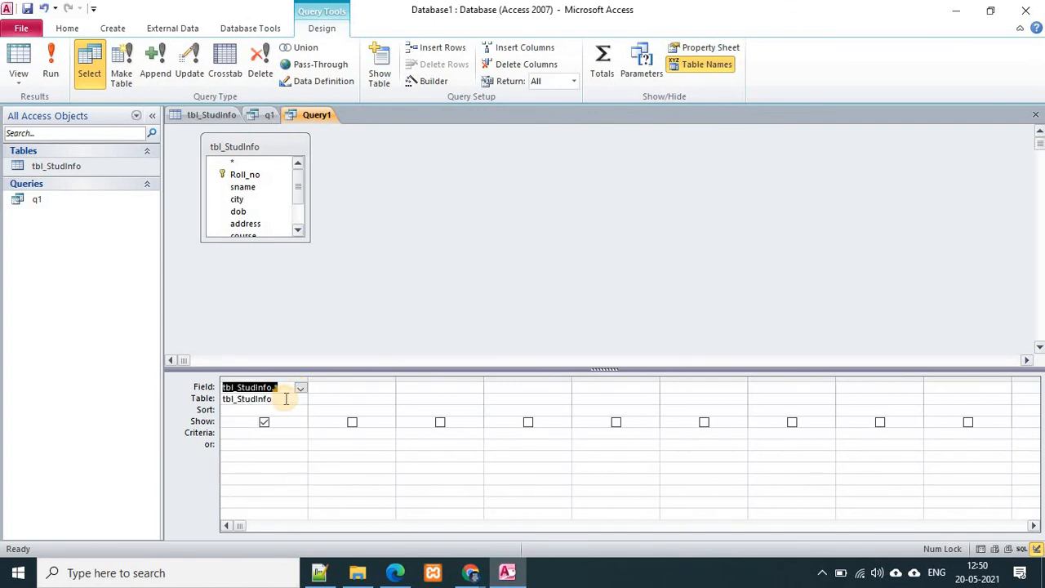
left_click(346, 391)
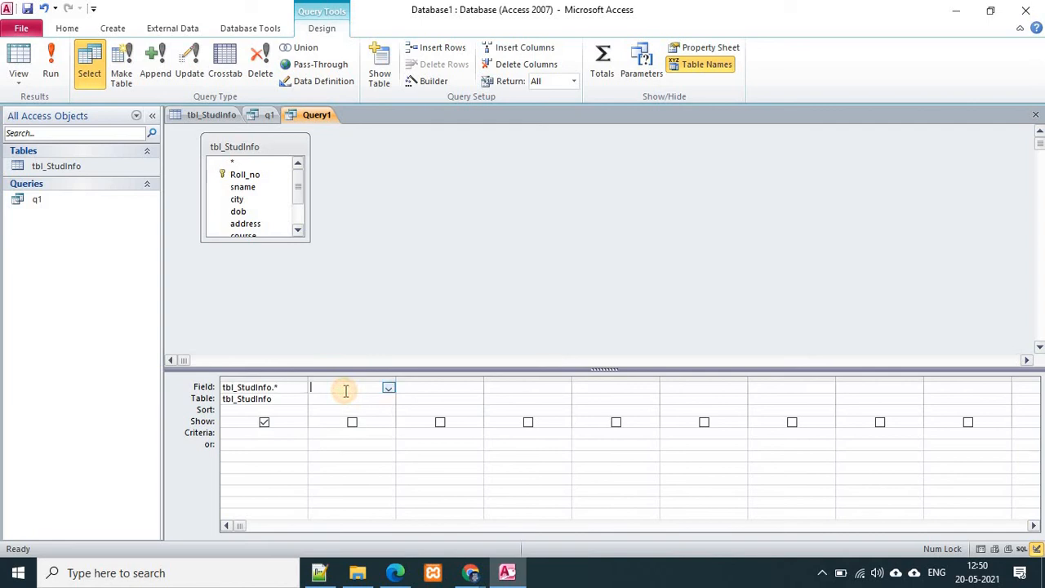
Examine the student records in the tbl_StudInfo datasheet, including the first, second and last rows.
left_click(205, 116)
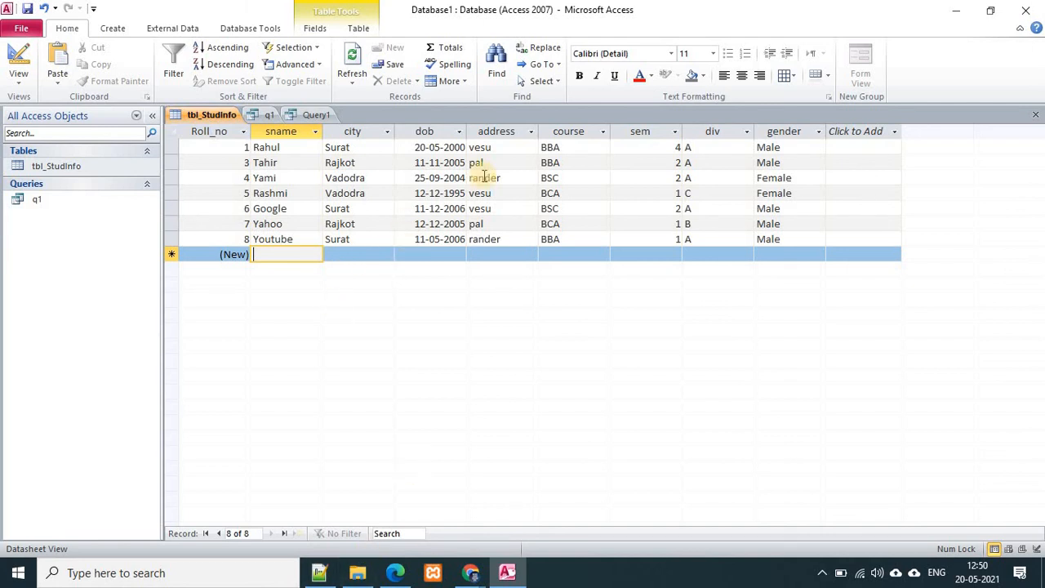
left_click(255, 148)
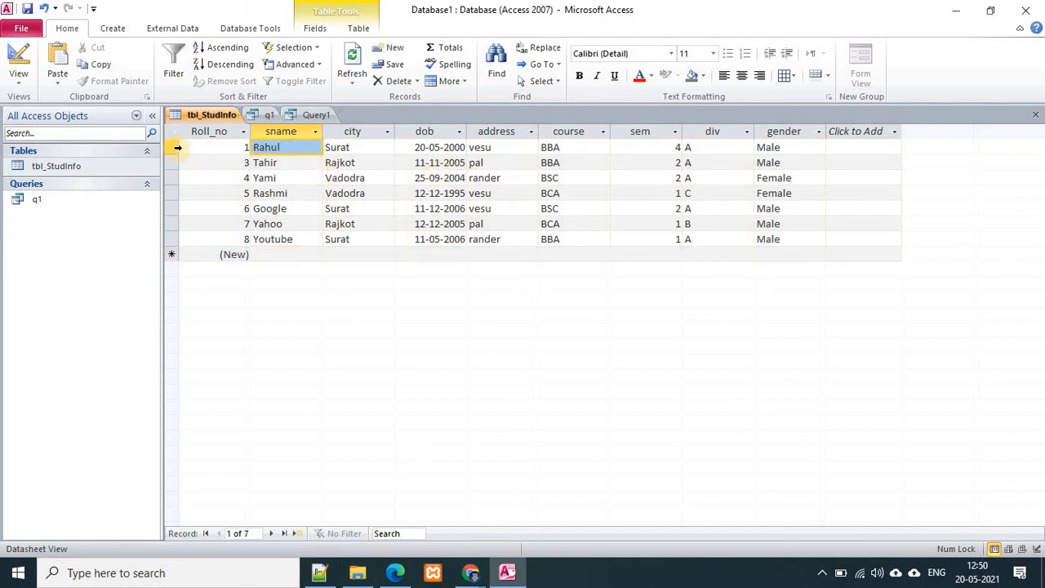
left_click(172, 148)
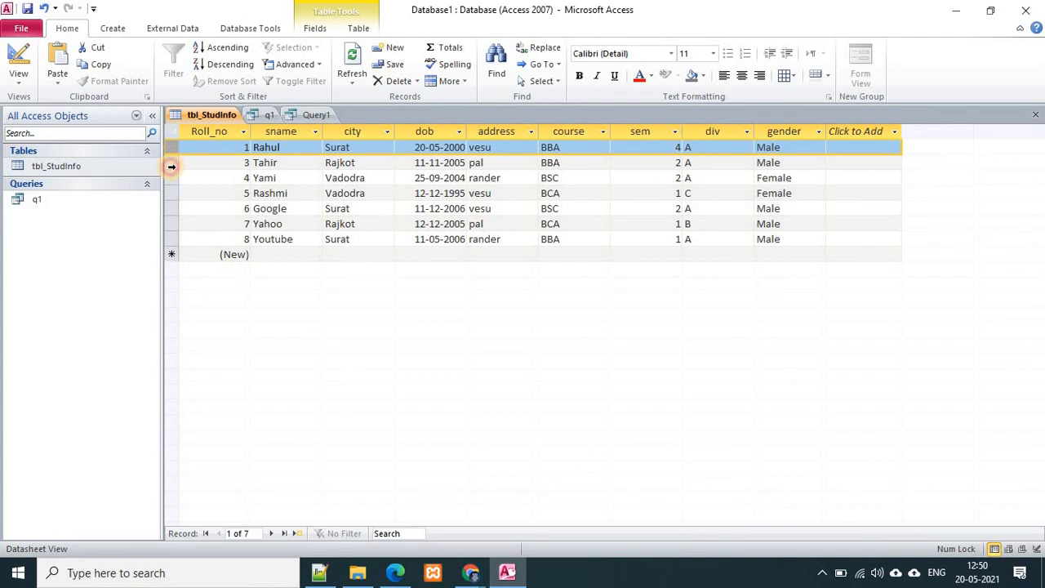
left_click(171, 166)
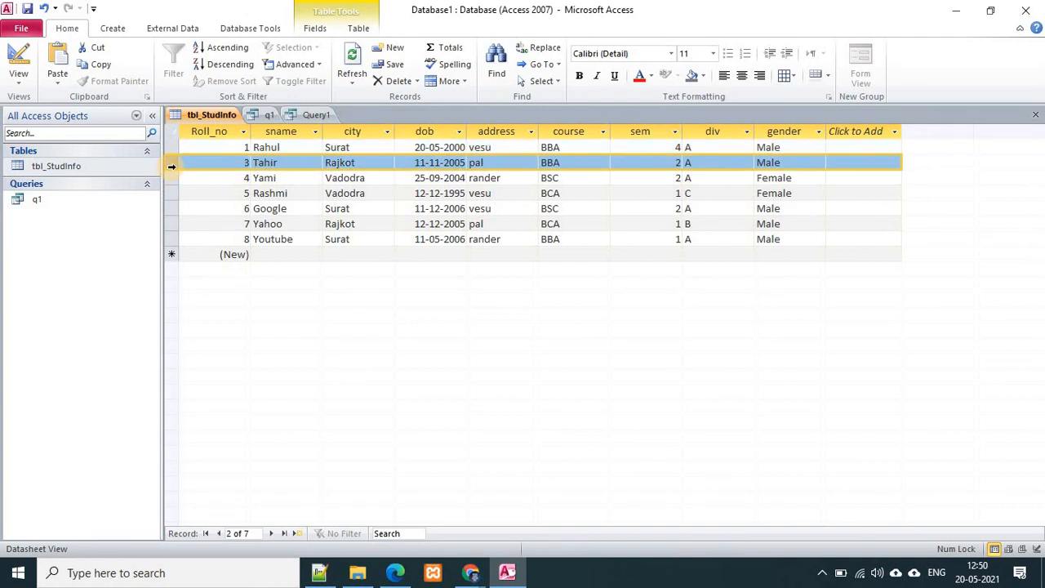
left_click(170, 239)
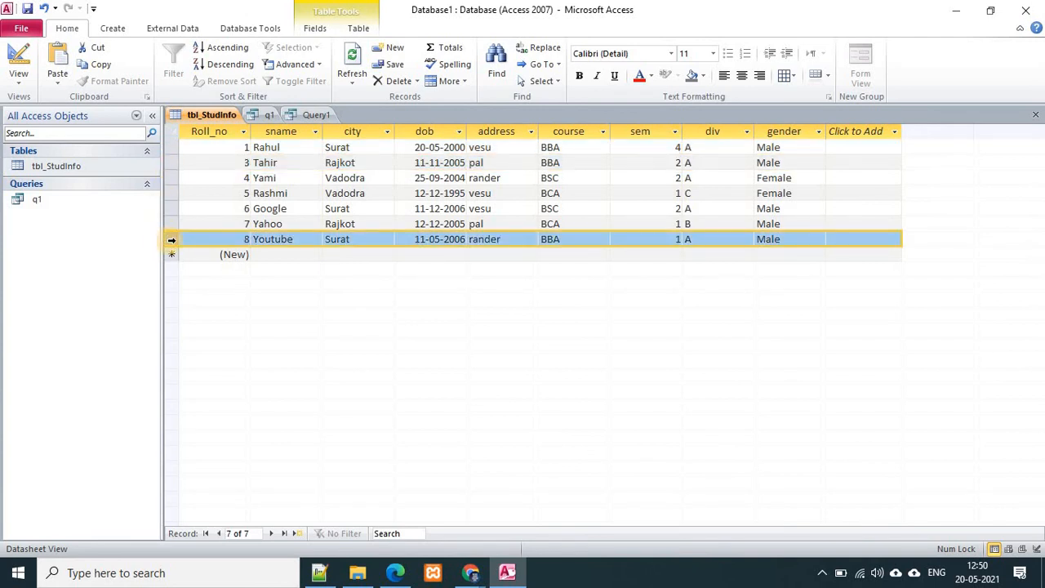
Switch to File Explorer and launch gInk from the ++soft\gInk-master\bin folder on the Educational (H:) drive.
left_click(363, 572)
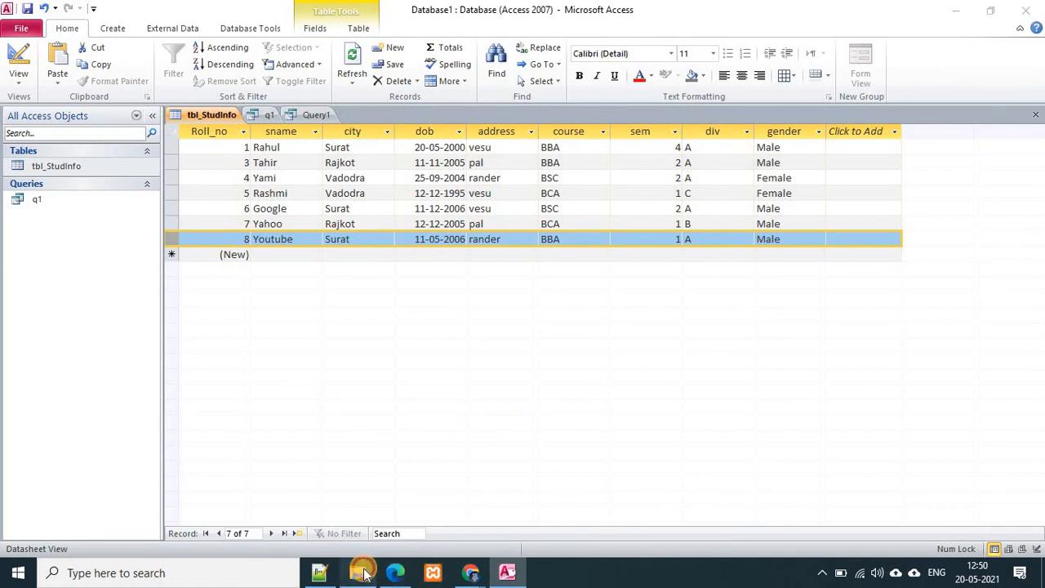
left_click(98, 406)
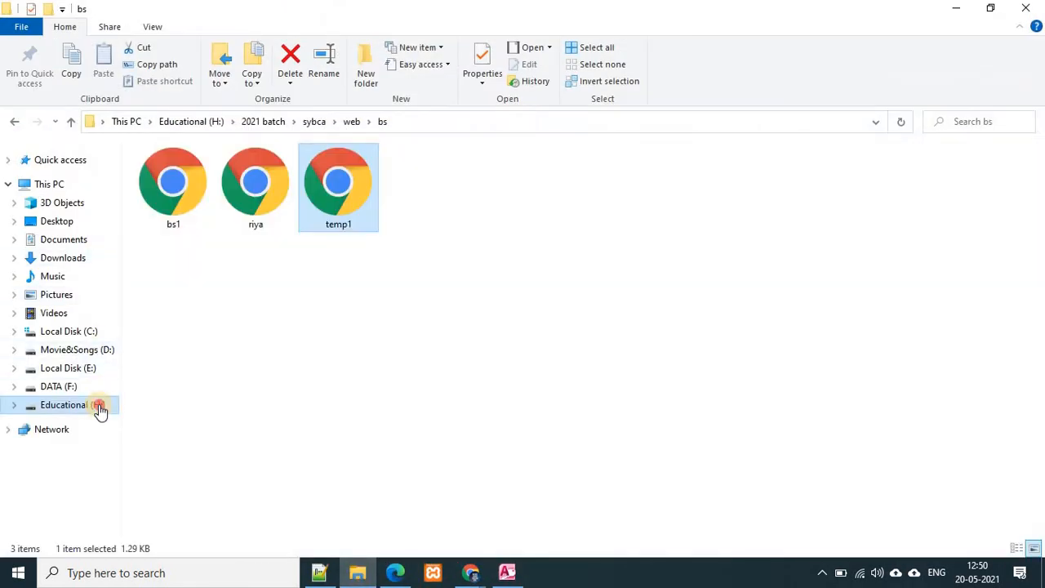
double_click(181, 205)
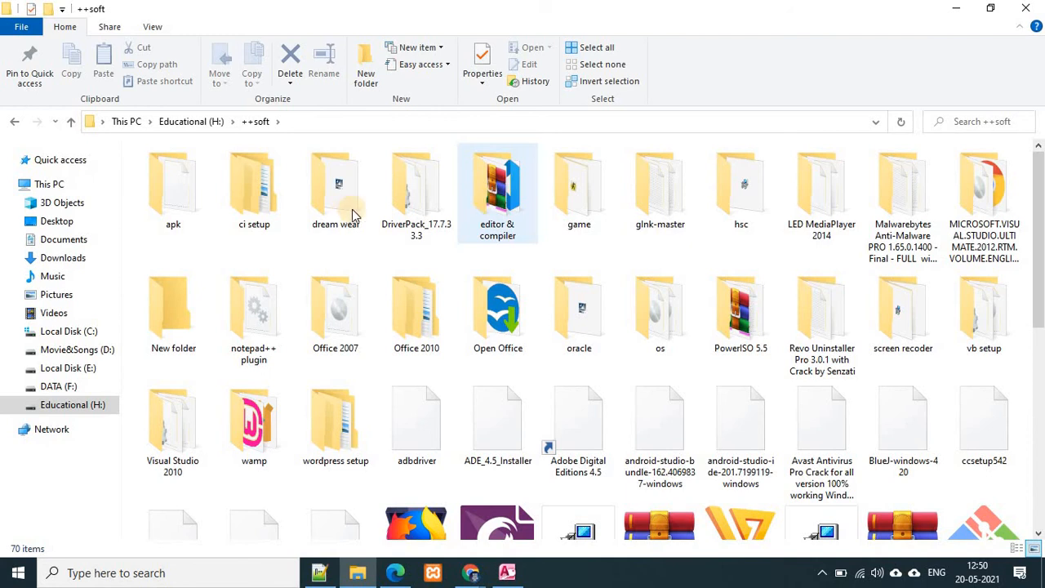
double_click(663, 211)
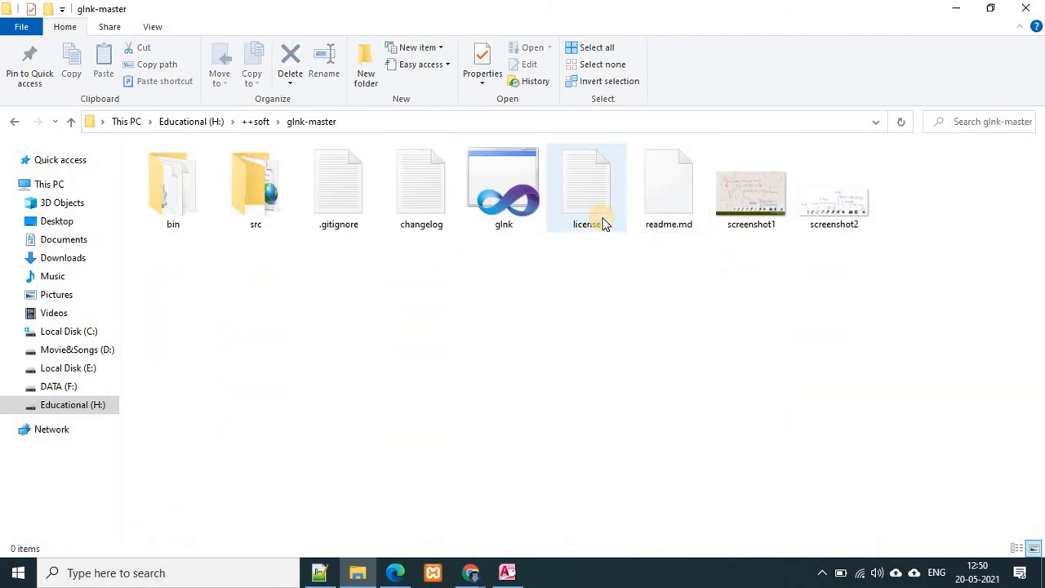
double_click(187, 204)
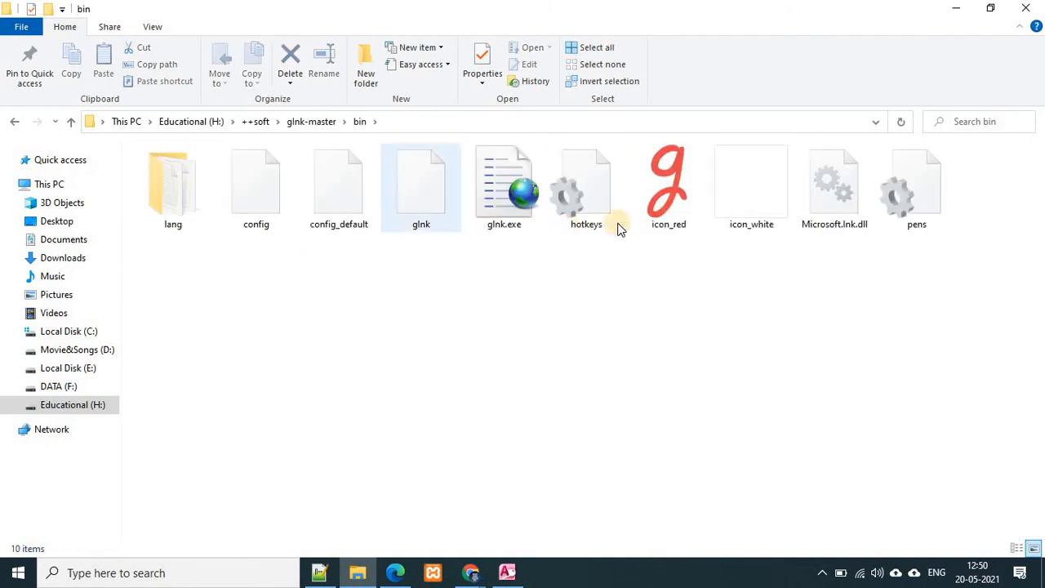
left_click(436, 200)
double_click(424, 190)
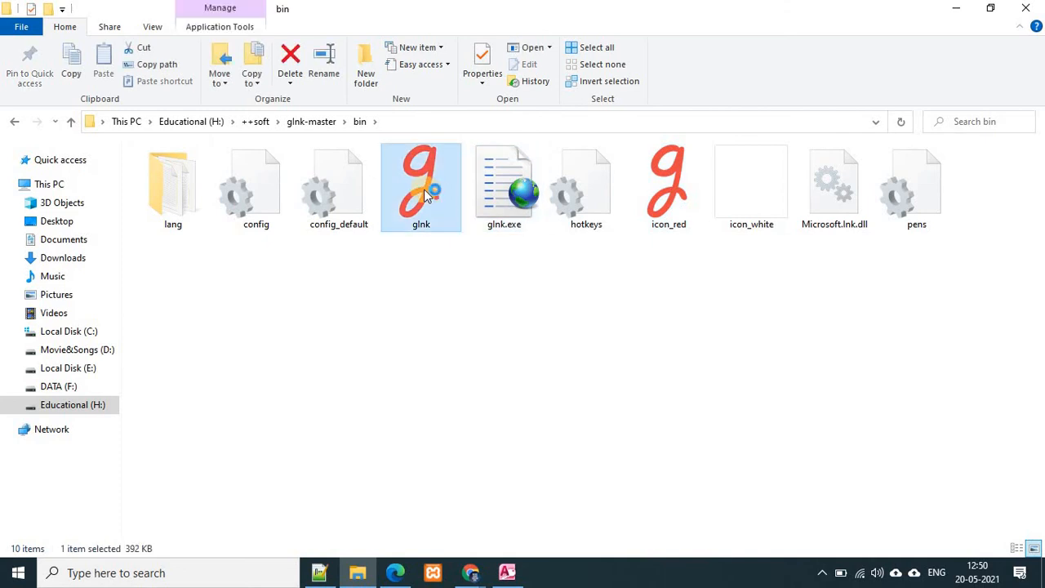
Create a desktop shortcut for the gInk program and show the desktop.
right_click(424, 196)
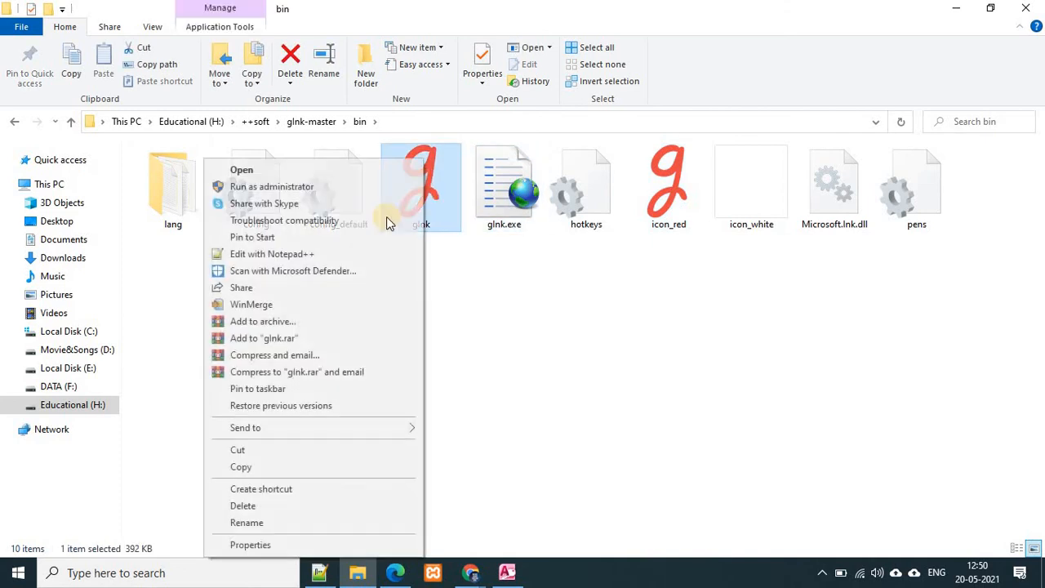
mouse_move(441, 426)
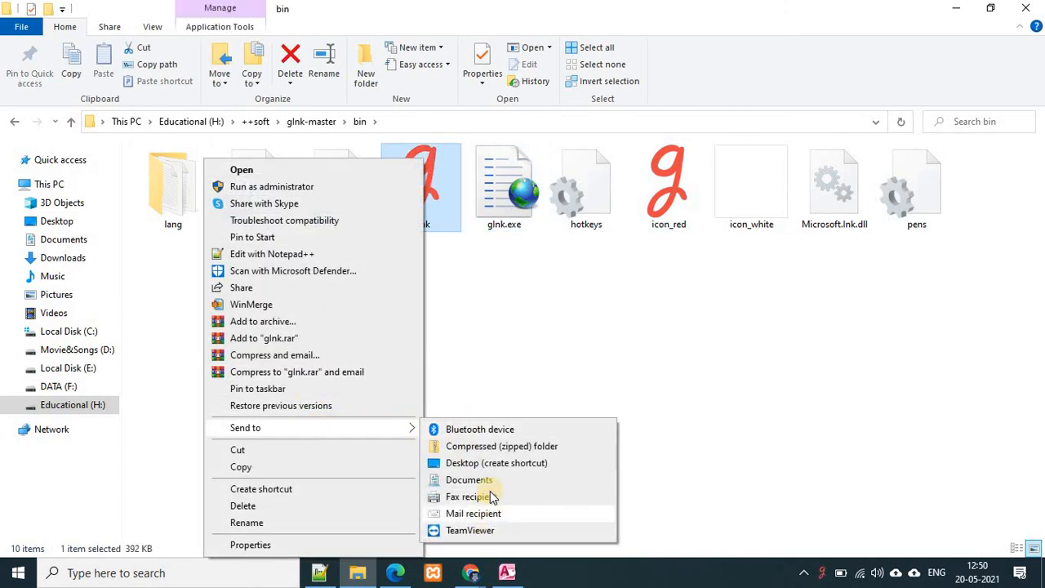
left_click(480, 465)
left_click(1037, 577)
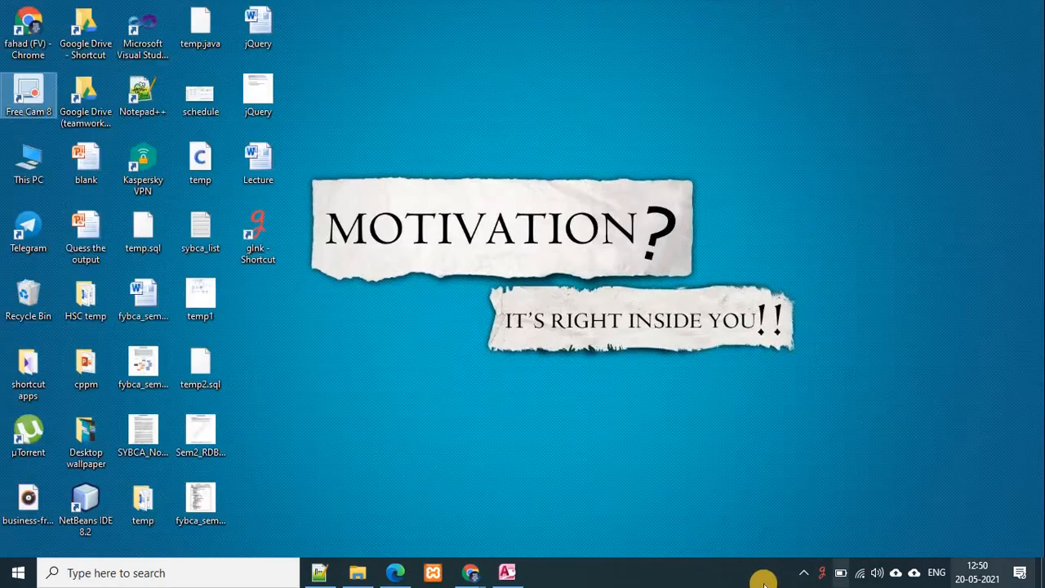
Bring up the gInk annotation tools in pointer mode and switch back to the Access database.
left_click(819, 573)
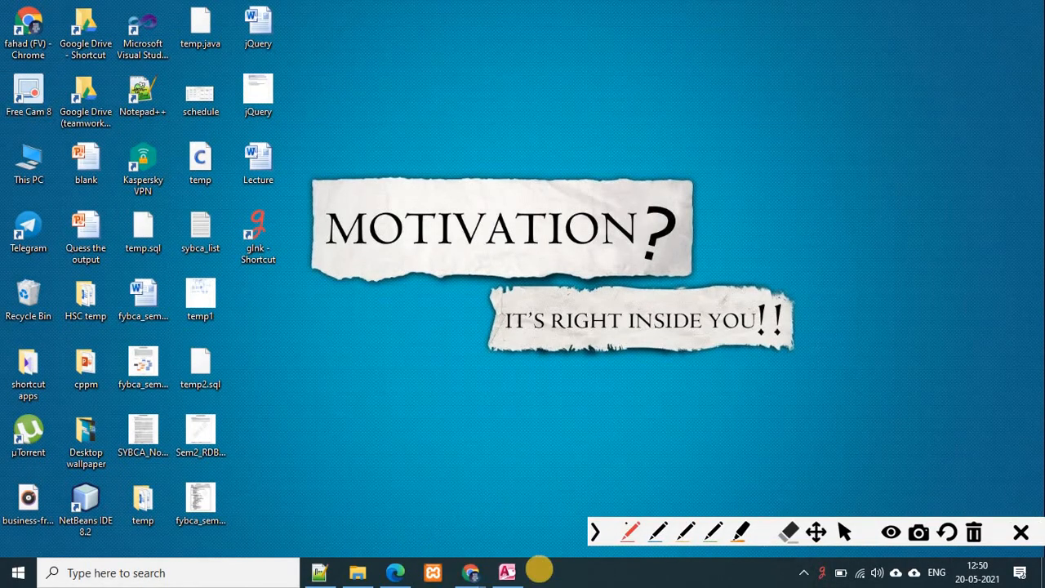
left_click(844, 531)
left_click(507, 574)
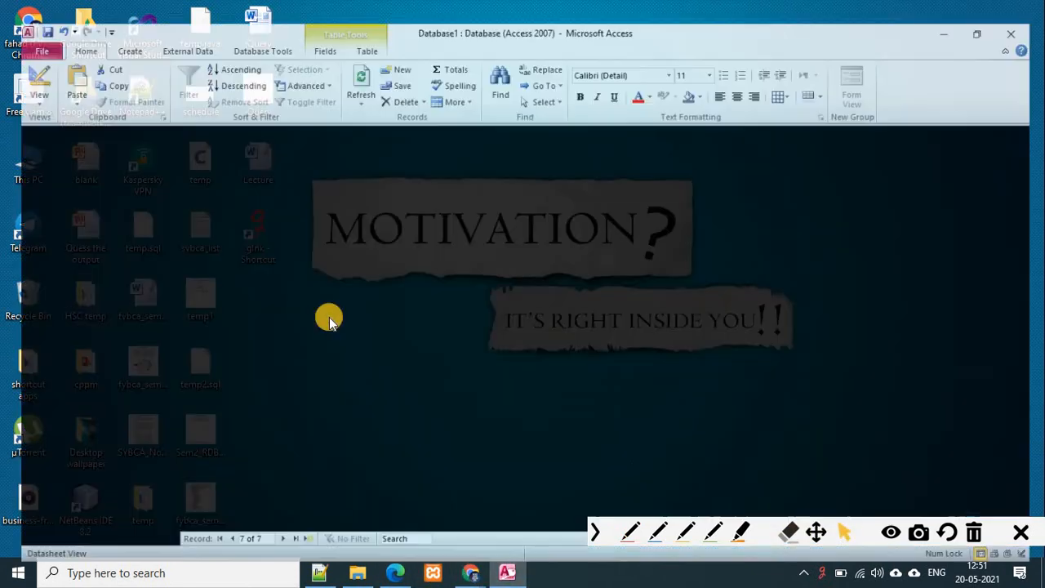
left_click(846, 529)
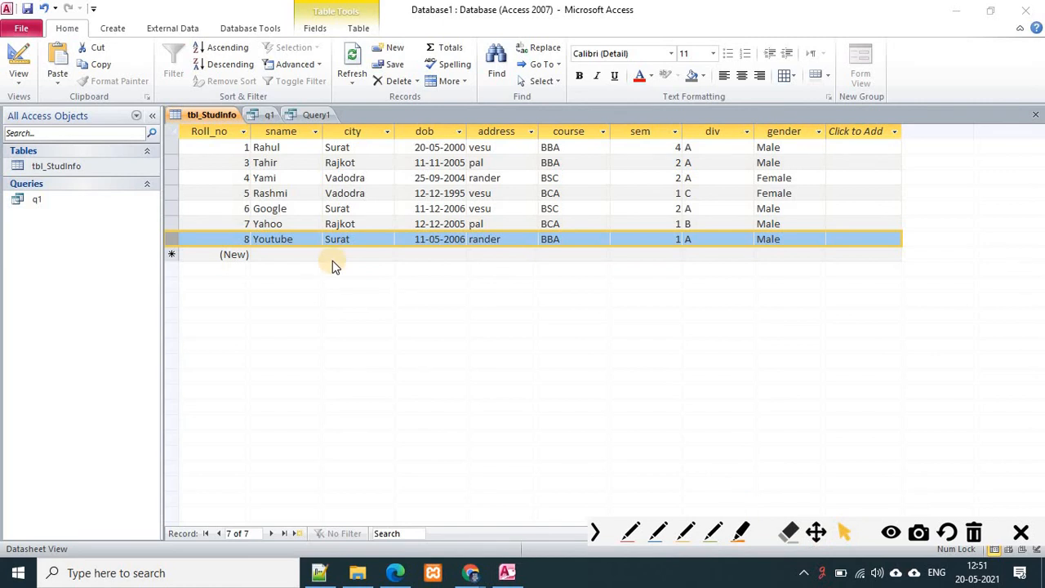
Circle the three BBA entries in the course column with the blue pen, and clear the ink.
left_click(657, 533)
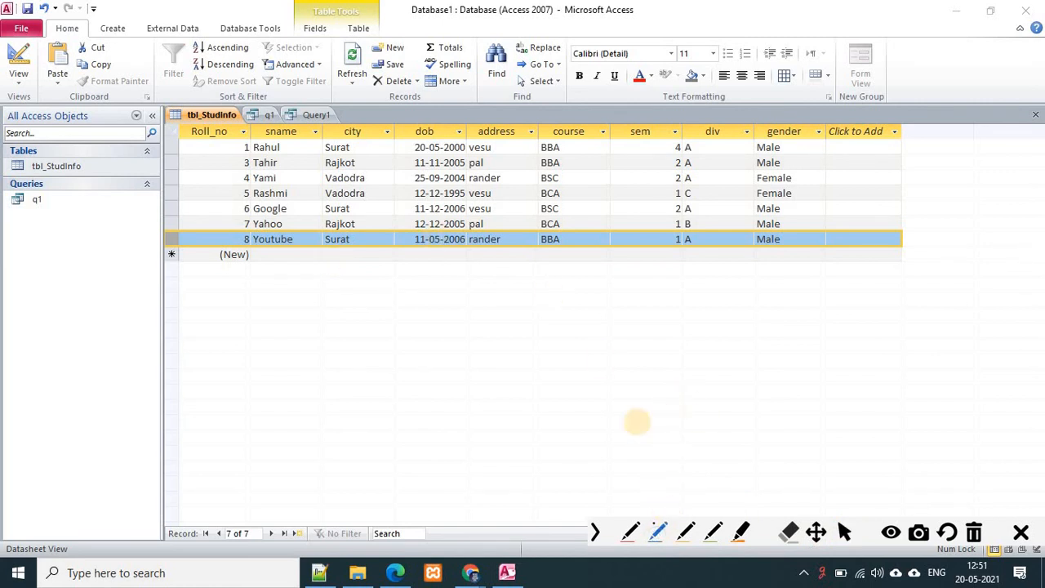
mouse_move(558, 142)
left_mouse_down()
mouse_move(572, 150)
mouse_move(546, 152)
mouse_move(560, 142)
mouse_move(534, 163)
mouse_move(564, 157)
left_mouse_up()
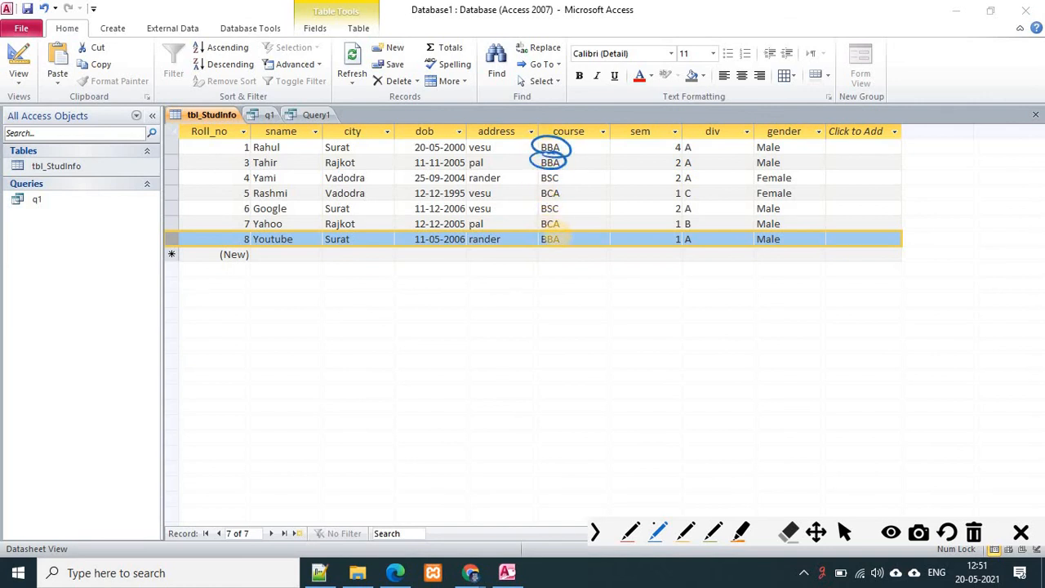
mouse_move(562, 236)
left_mouse_down()
mouse_move(540, 243)
mouse_move(564, 234)
mouse_move(556, 228)
left_mouse_up()
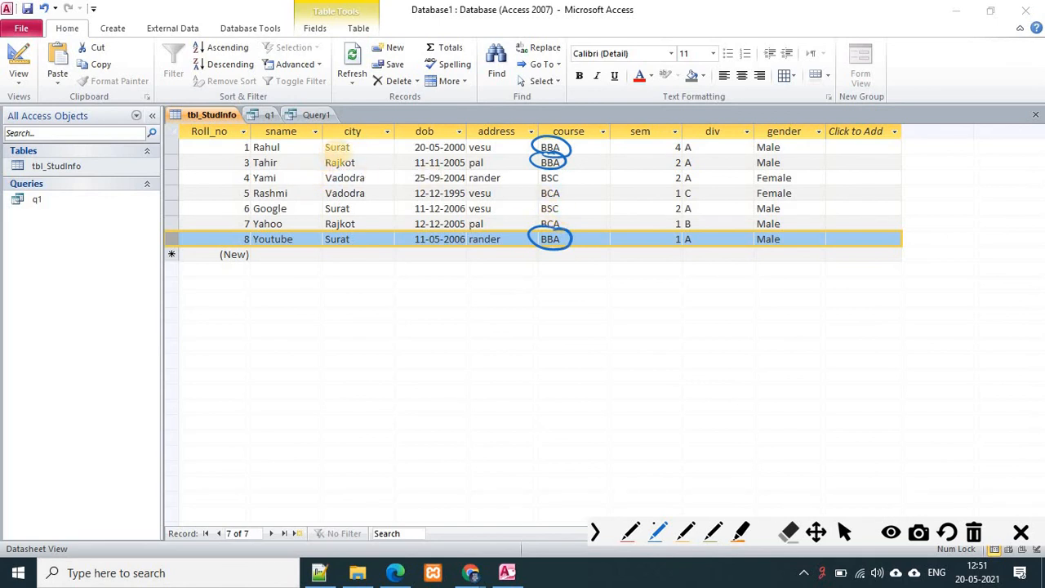
left_click(975, 532)
left_click(844, 531)
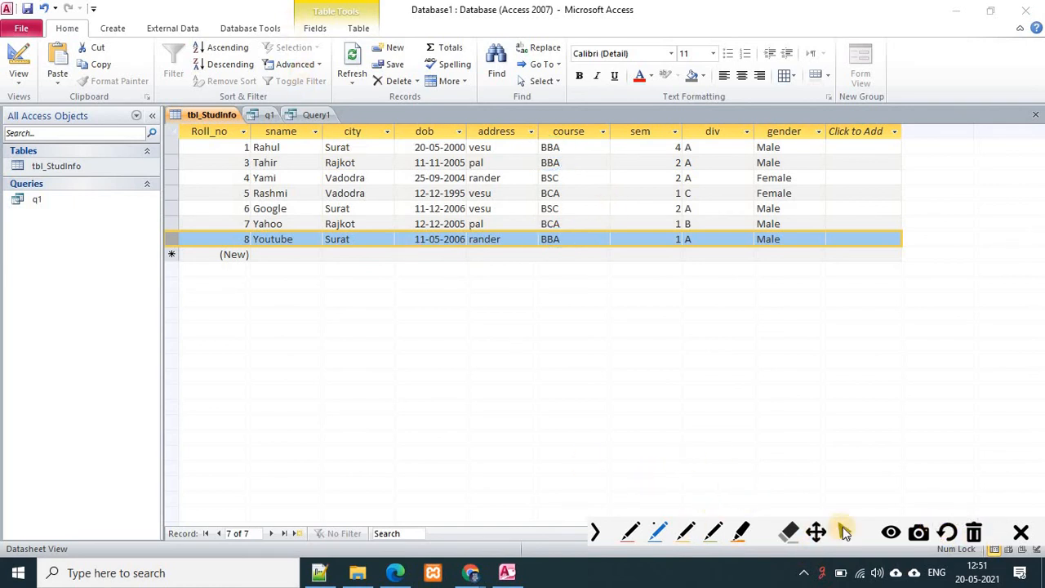
Return to Query1, keep tbl_StudInfo.* as the first column and add course as the second column.
left_click(318, 114)
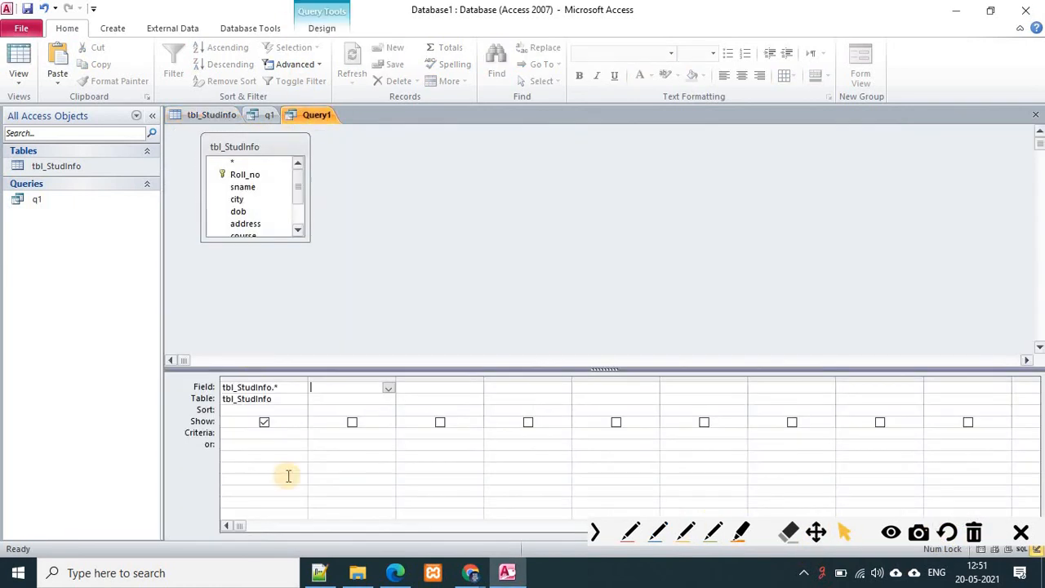
left_click(296, 387)
left_click(301, 387)
left_click(278, 399)
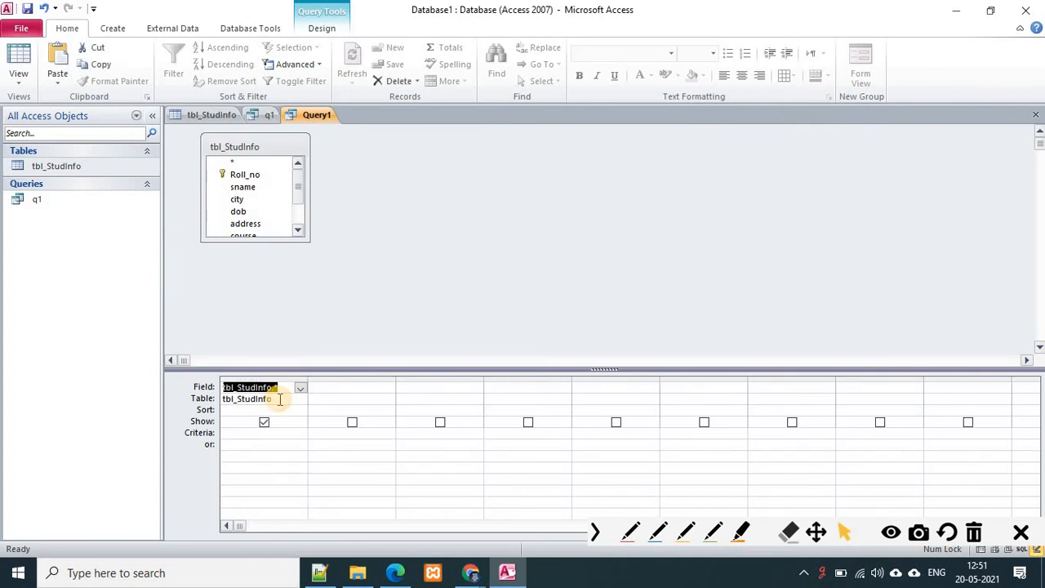
left_click(380, 390)
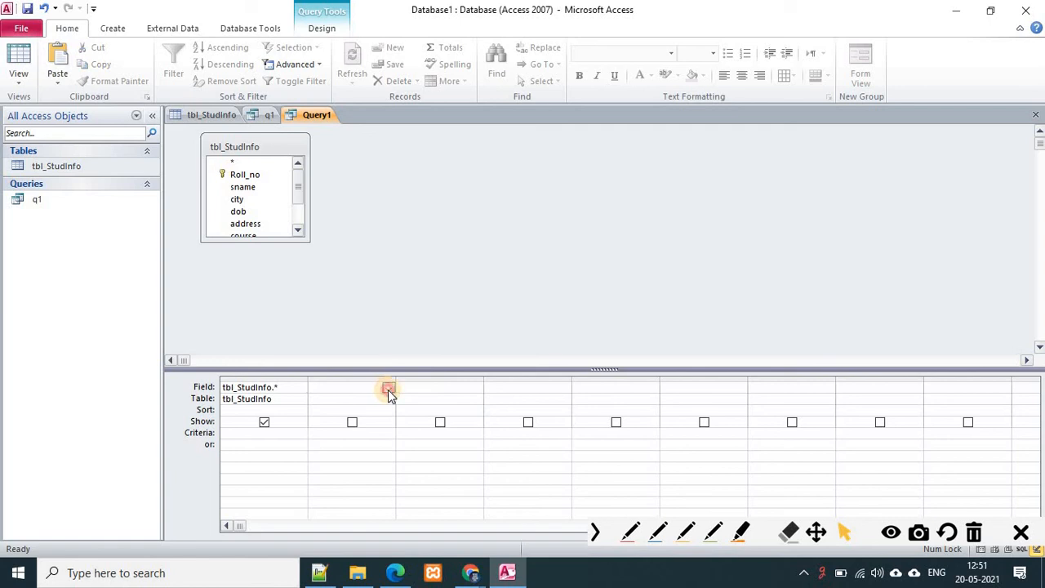
left_click(388, 390)
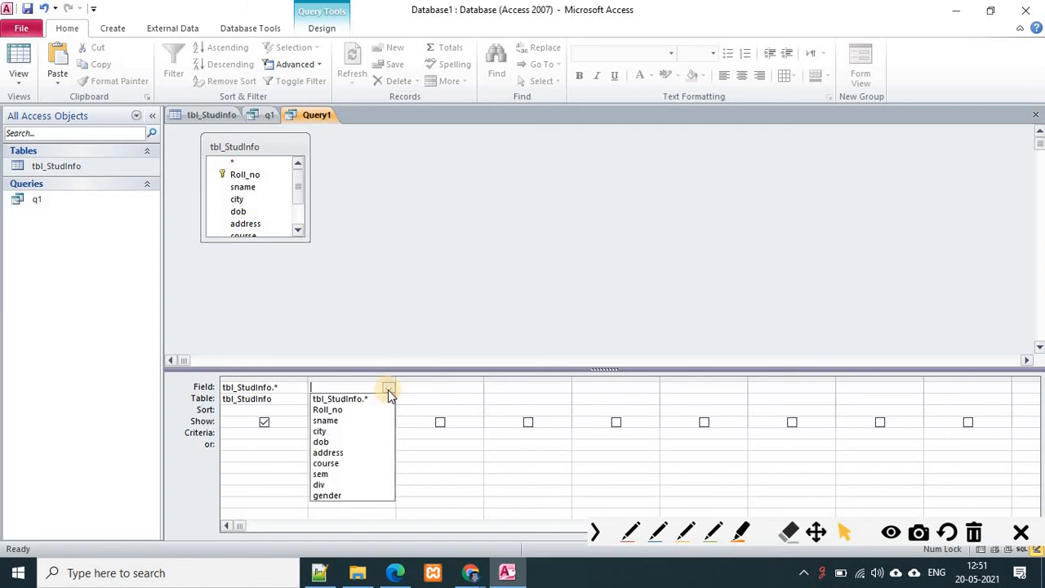
left_click(339, 463)
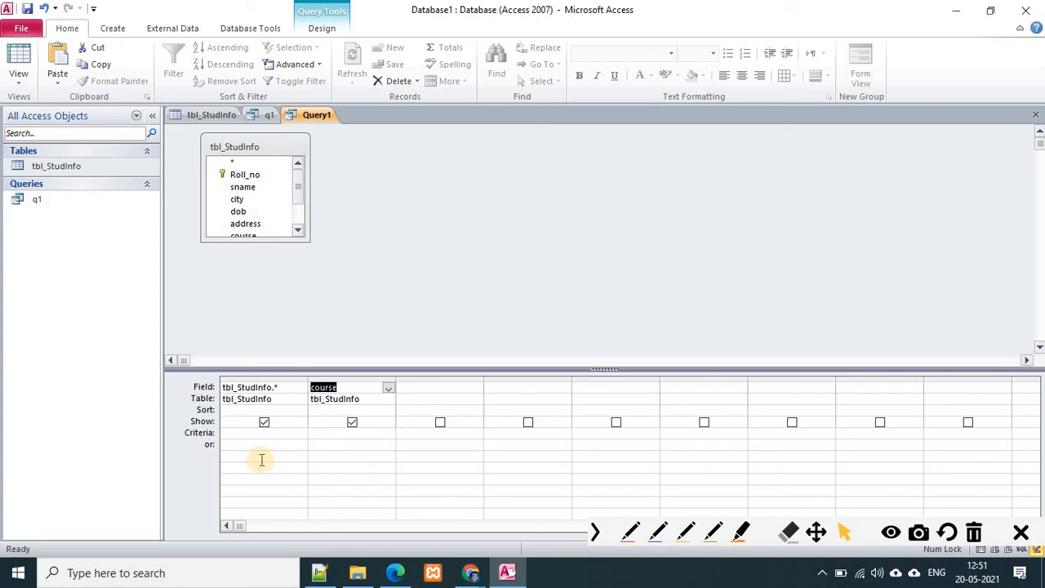
Run the query with BBA as the criterion on the course column, and return it to Design View.
left_click(359, 459)
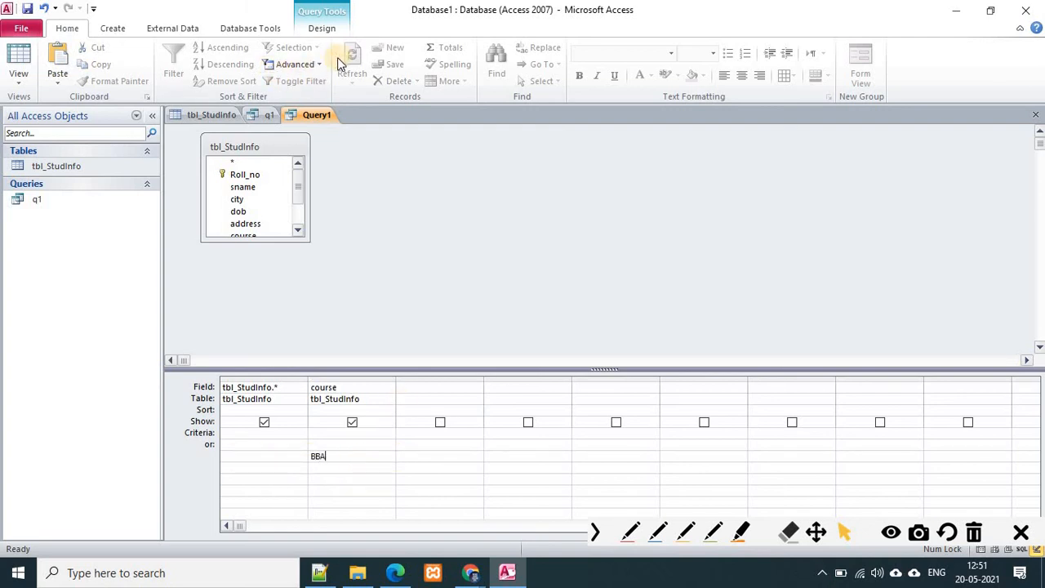
left_click(324, 29)
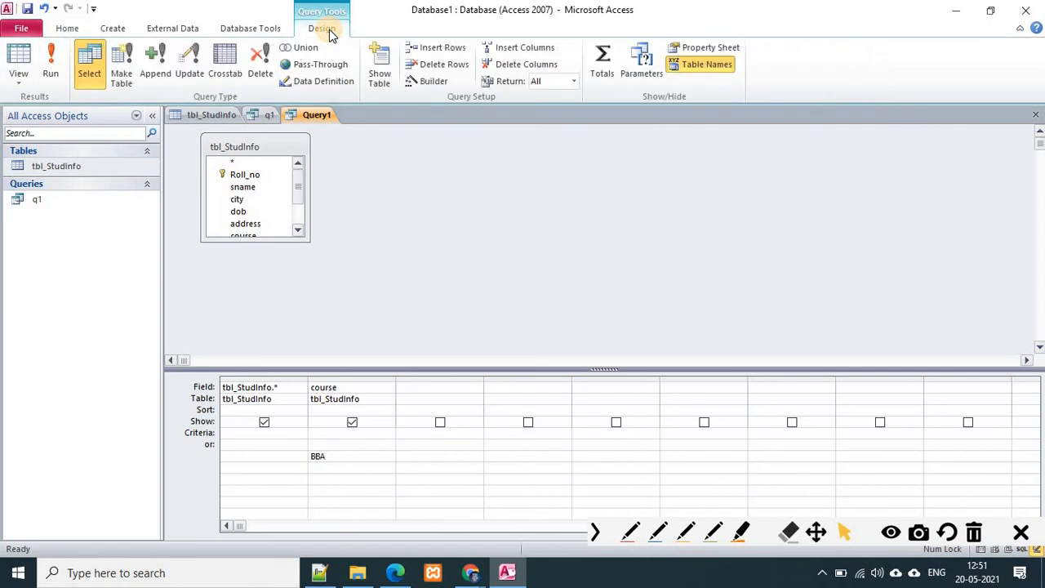
left_click(59, 70)
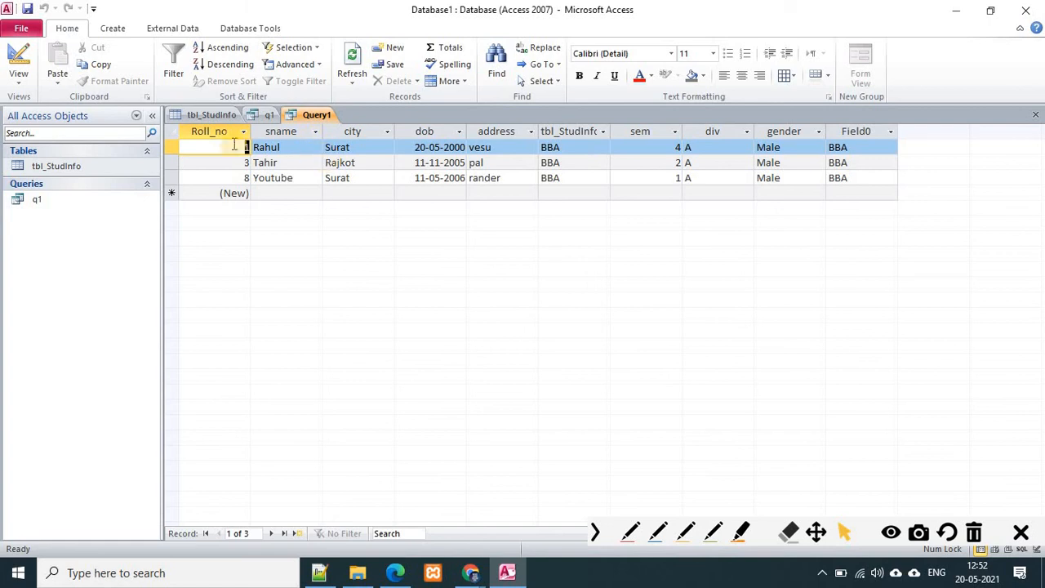
right_click(313, 119)
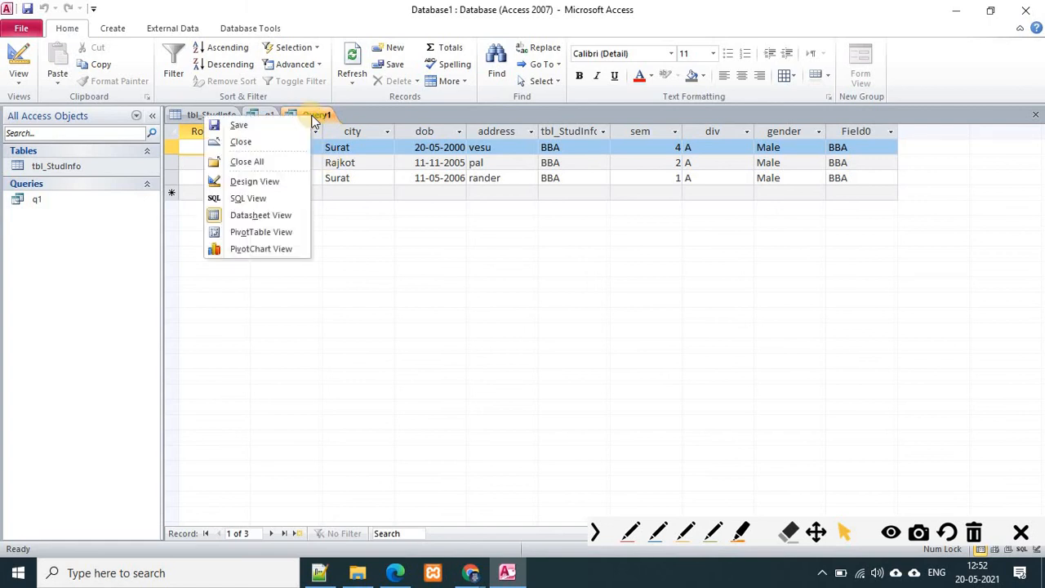
left_click(277, 180)
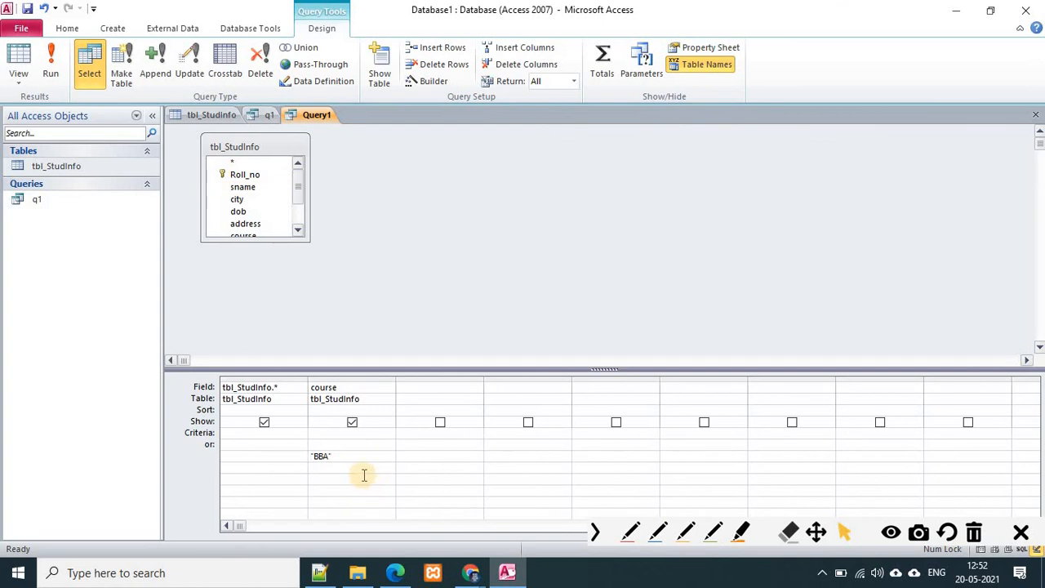
Add city as the third column of the query and enter Surat as its criterion.
left_click(339, 434)
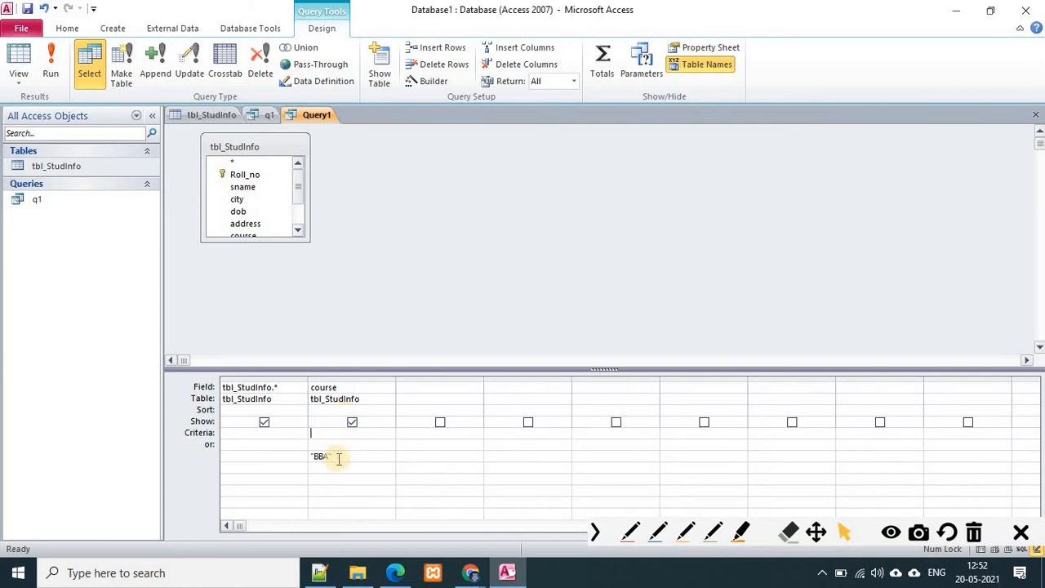
left_click(439, 388)
left_click(475, 389)
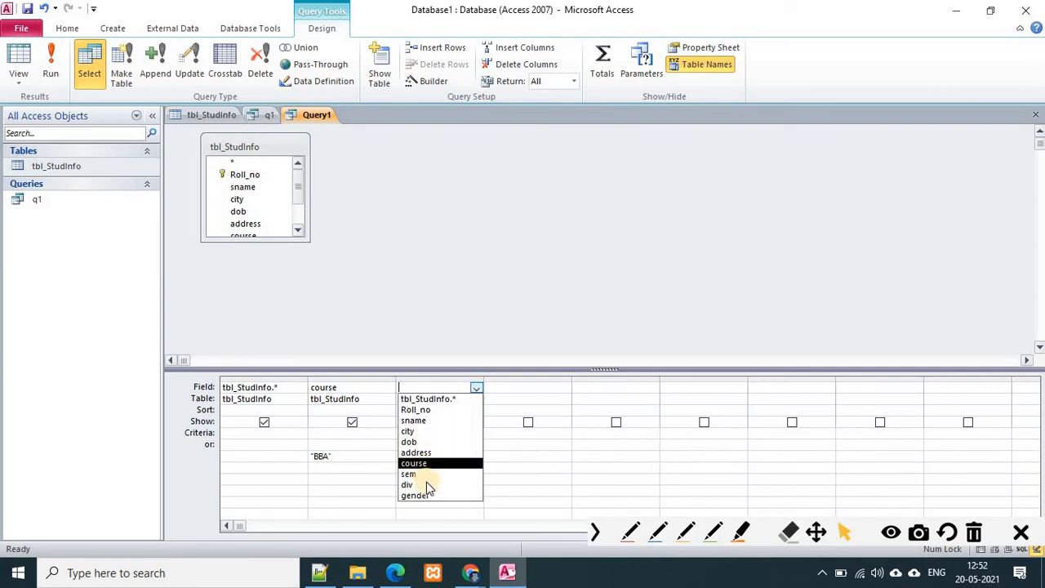
left_click(422, 430)
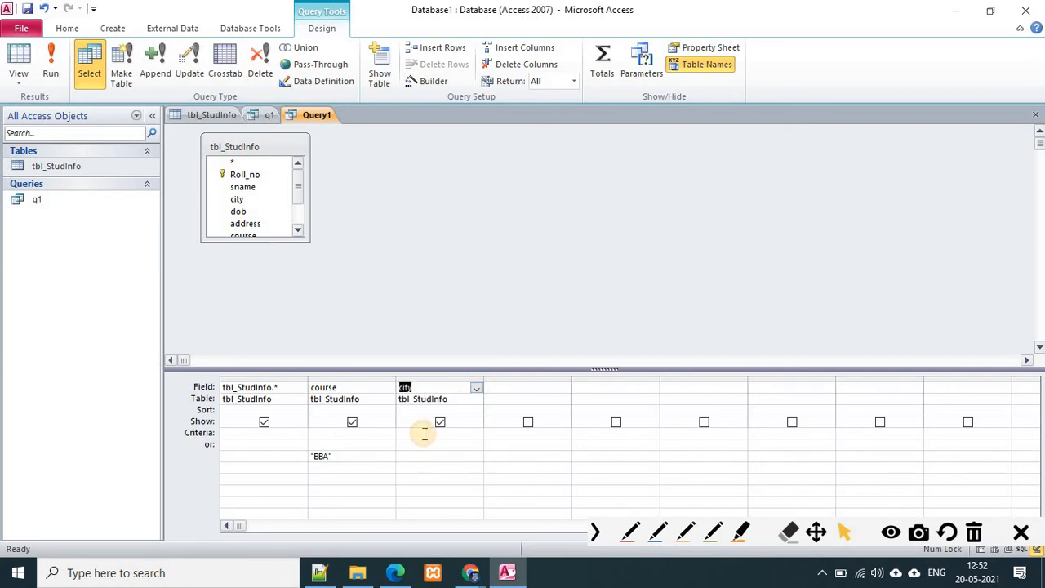
left_click(419, 434)
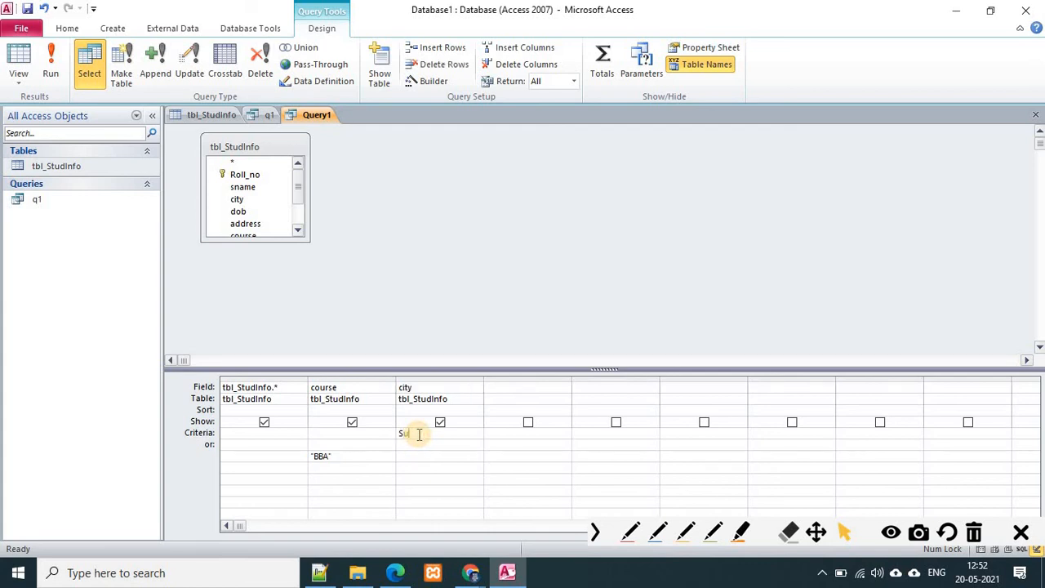
Move the BBA criterion of the course column up to the Criteria row, level with Surat, and run the query.
left_click_drag(345, 458, 274, 455)
key("ctrl+c")
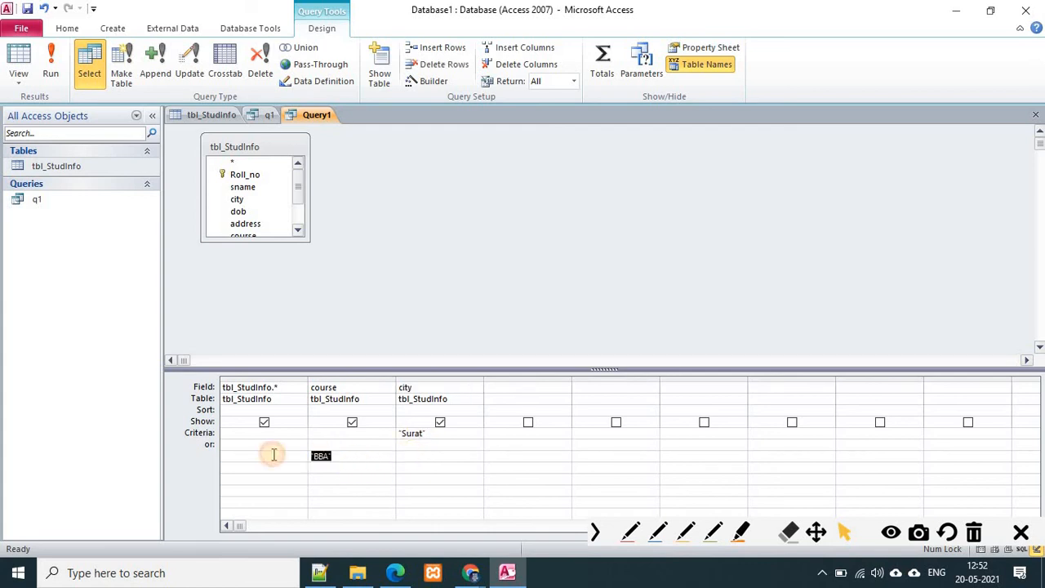
key("Delete")
key("ctrl+v")
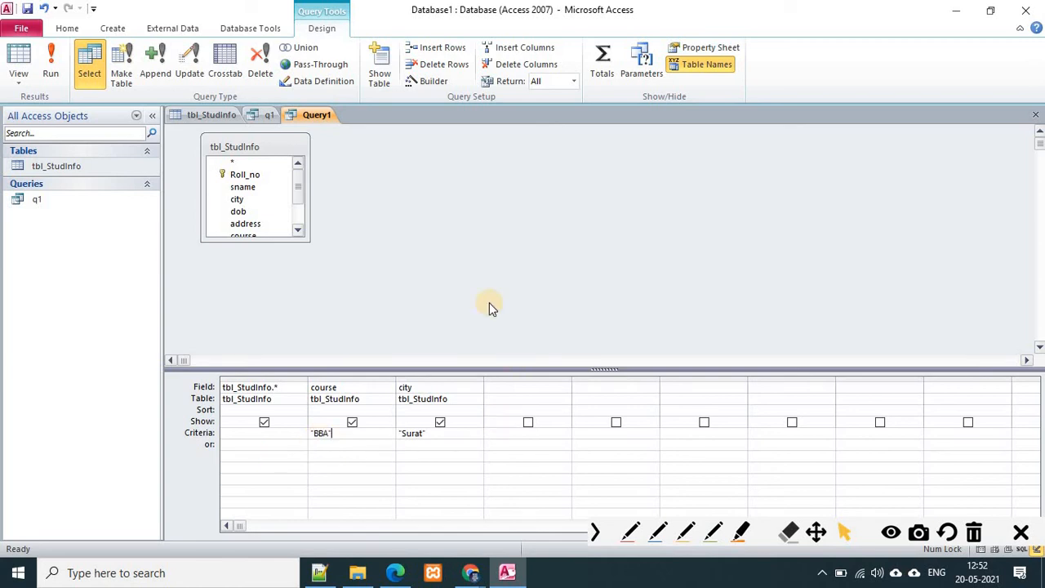
left_click(50, 64)
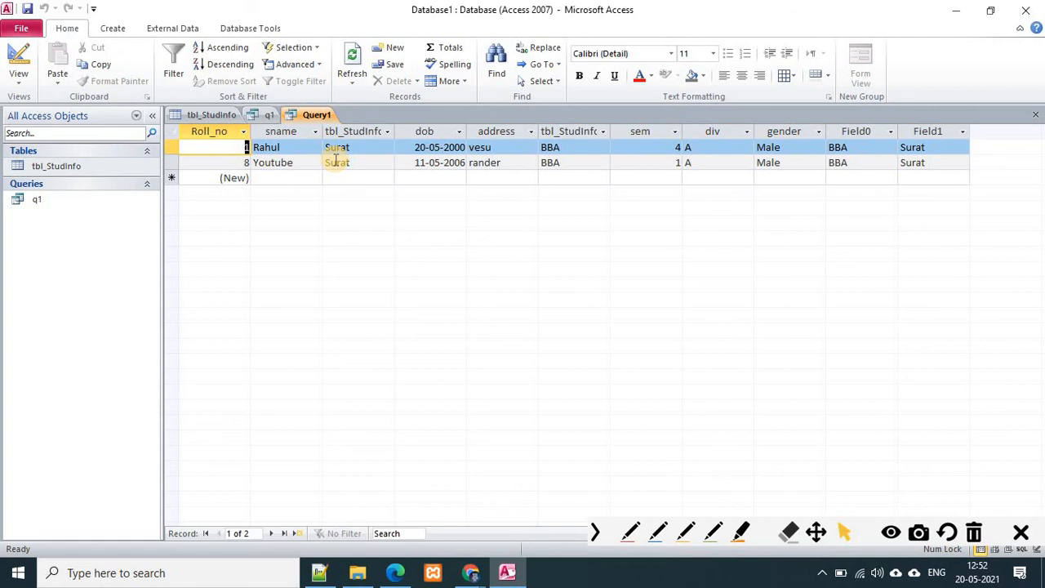
In tbl_StudInfo, tick the BBA students and their Surat entries in blue ink, circle the BBA student's Rajkot entry, and clear the ink.
left_click(210, 115)
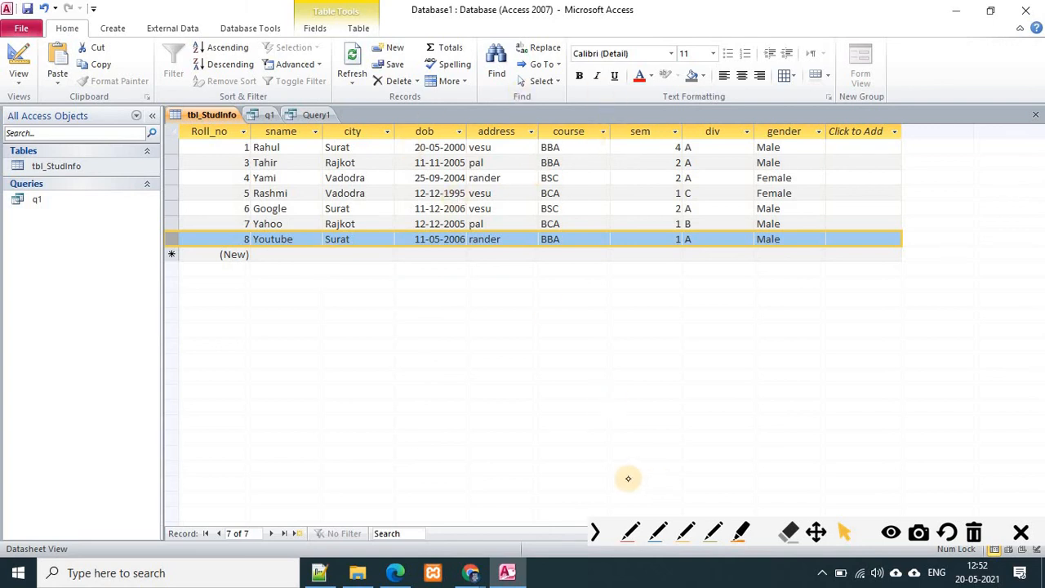
left_click(658, 531)
mouse_move(292, 144)
left_mouse_down()
mouse_move(314, 137)
mouse_move(314, 154)
left_mouse_up()
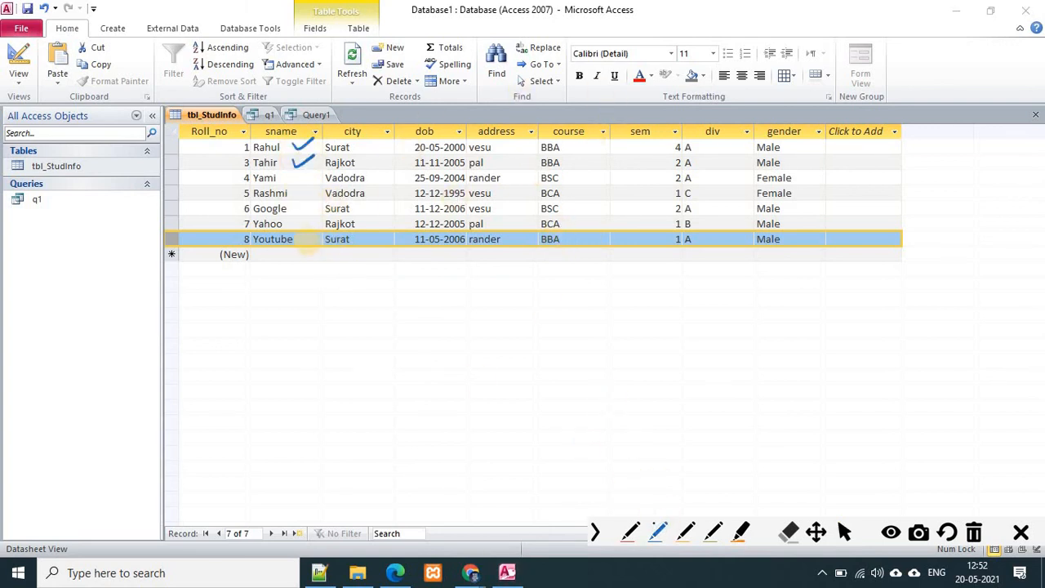
left_click_drag(302, 237, 324, 231)
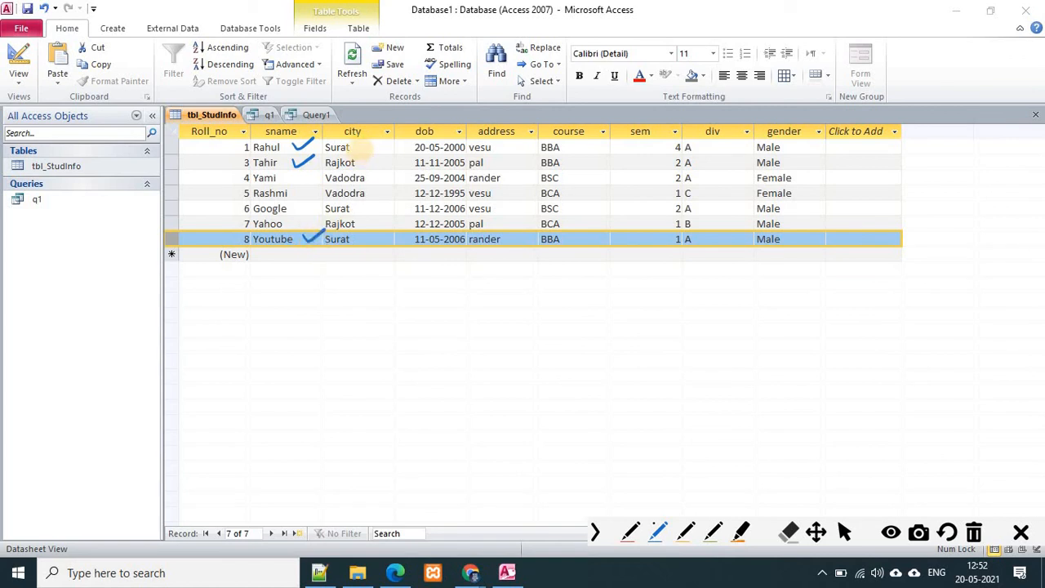
left_click_drag(359, 147, 374, 143)
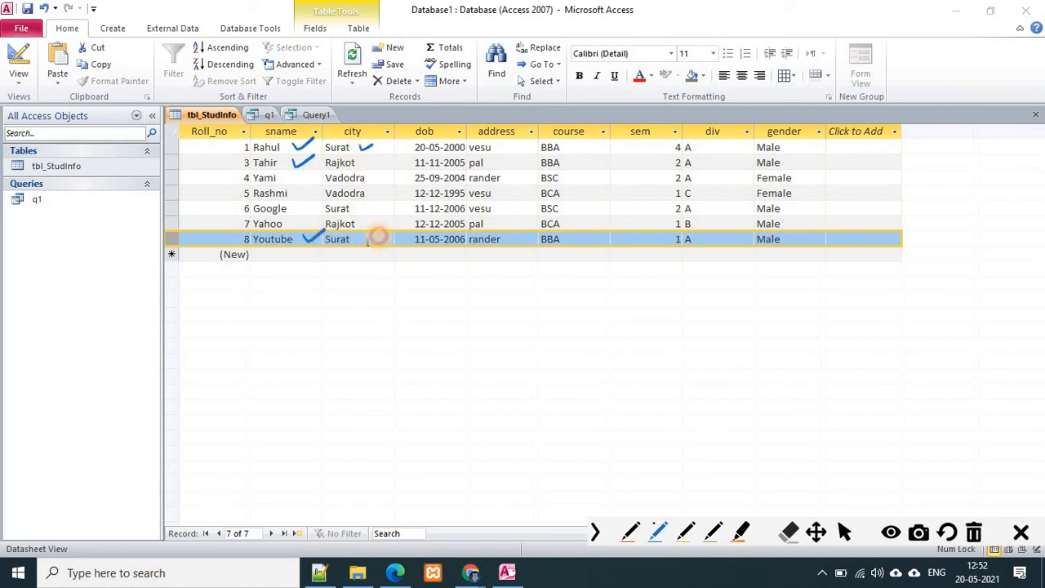
left_click_drag(367, 240, 380, 234)
mouse_move(353, 153)
left_mouse_down()
mouse_move(324, 172)
mouse_move(360, 163)
mouse_move(355, 153)
left_mouse_up()
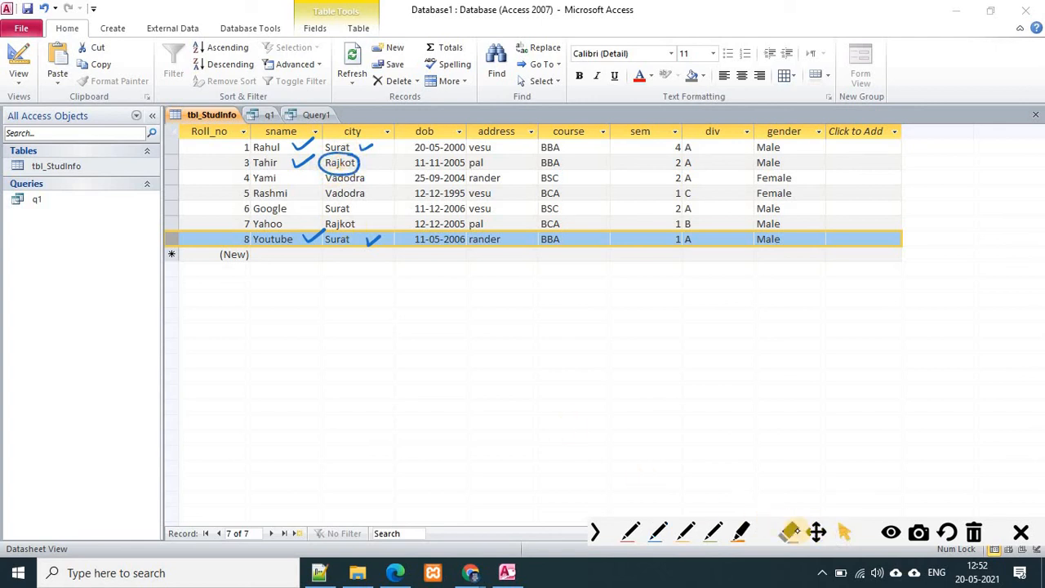
left_click(971, 532)
Return to Query1, reopen it in Design View and place the cursor in the city criterion.
left_click(313, 116)
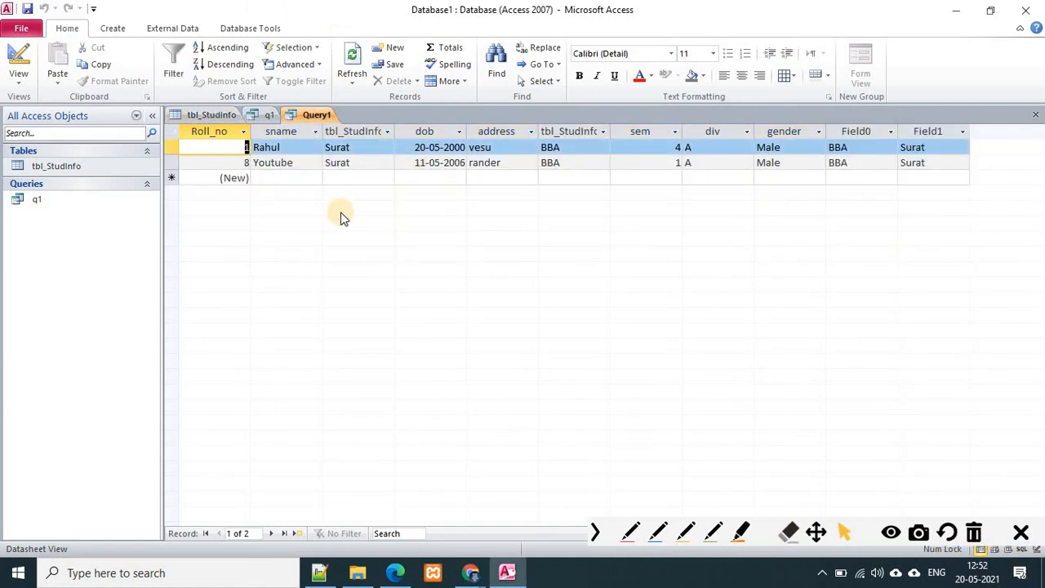
right_click(317, 117)
left_click(271, 182)
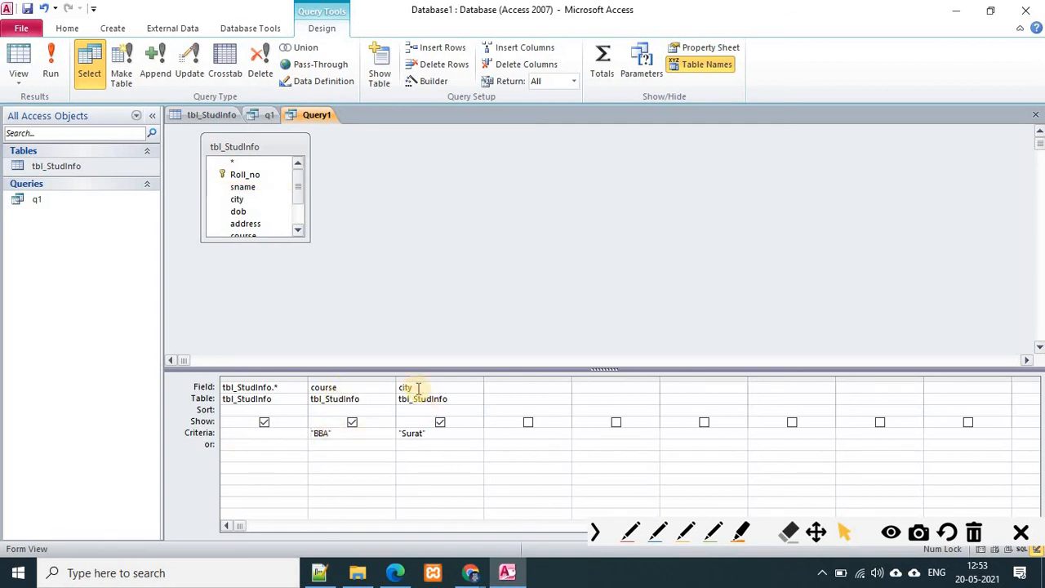
left_click(430, 435)
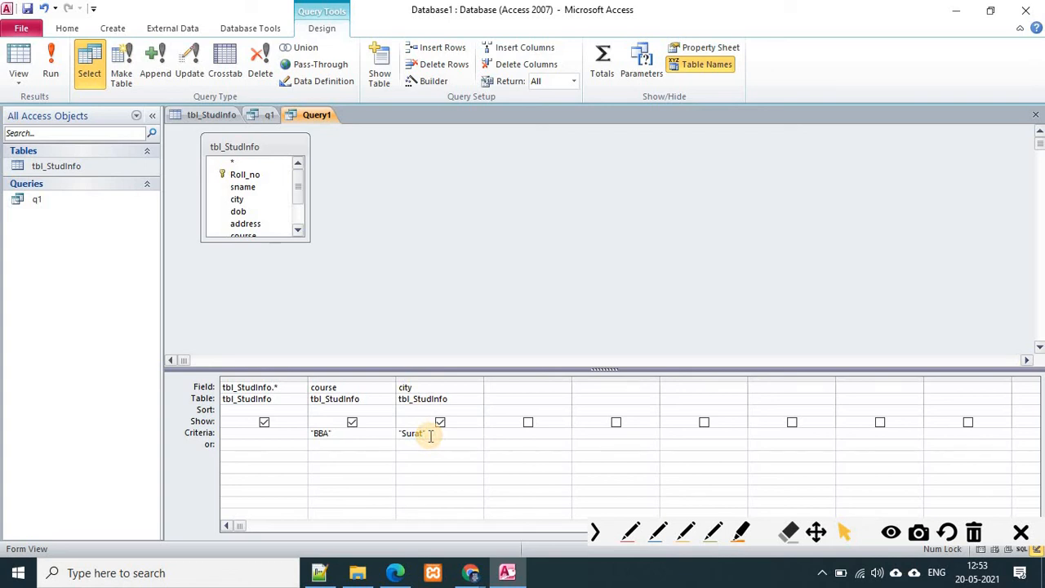
Check tbl_StudInfo, replace tbl_StudInfo.* with sname as the first column of Query1, and run the query.
left_click(205, 117)
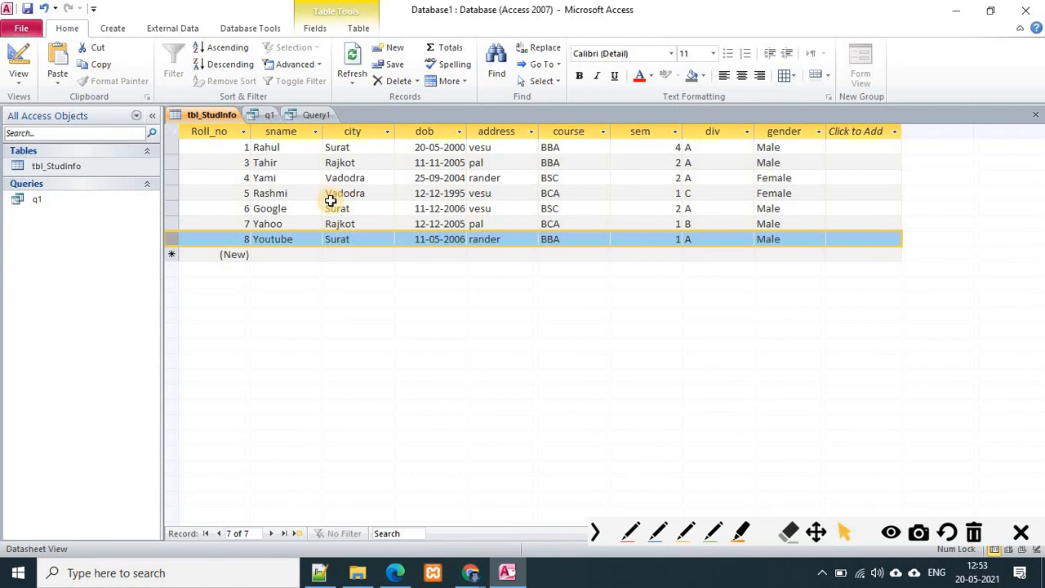
left_click(316, 114)
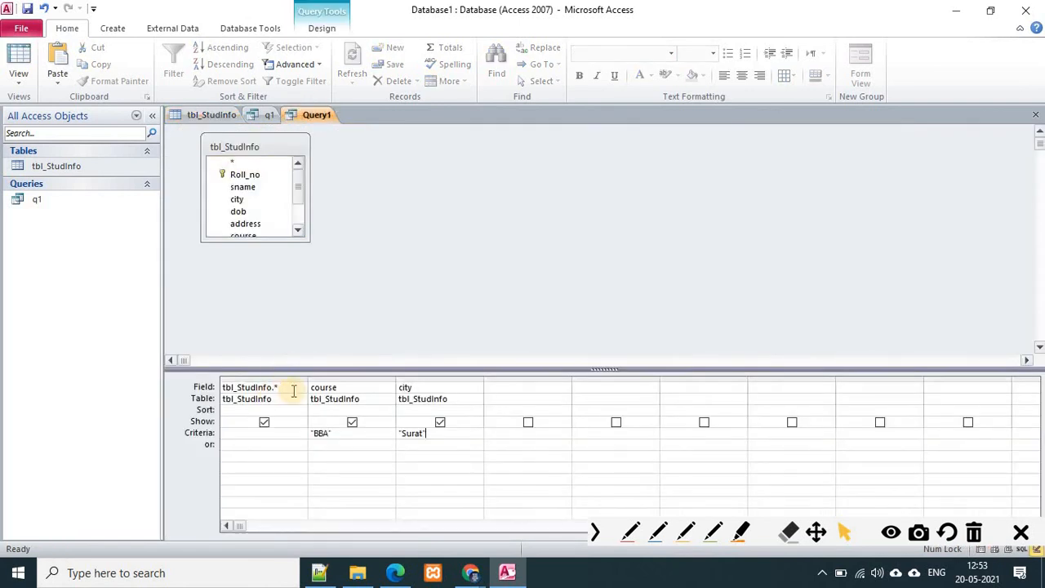
left_click(300, 389)
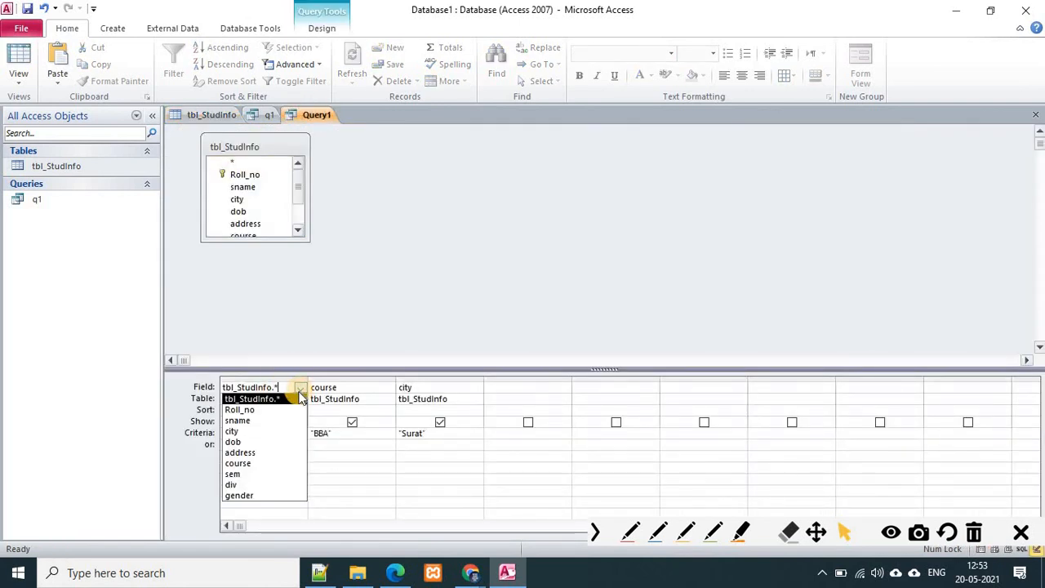
left_click(282, 420)
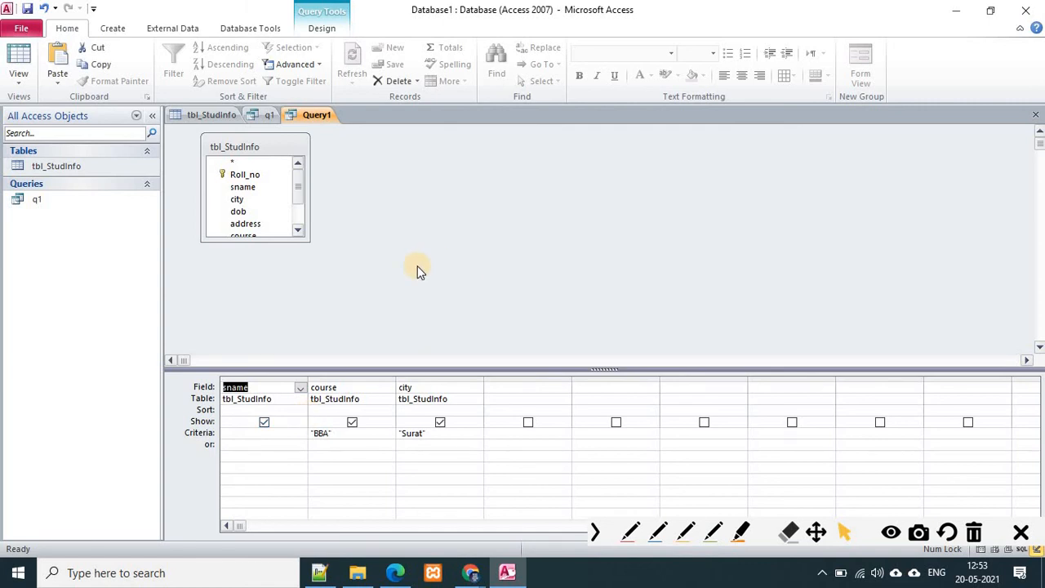
left_click(319, 28)
left_click(48, 63)
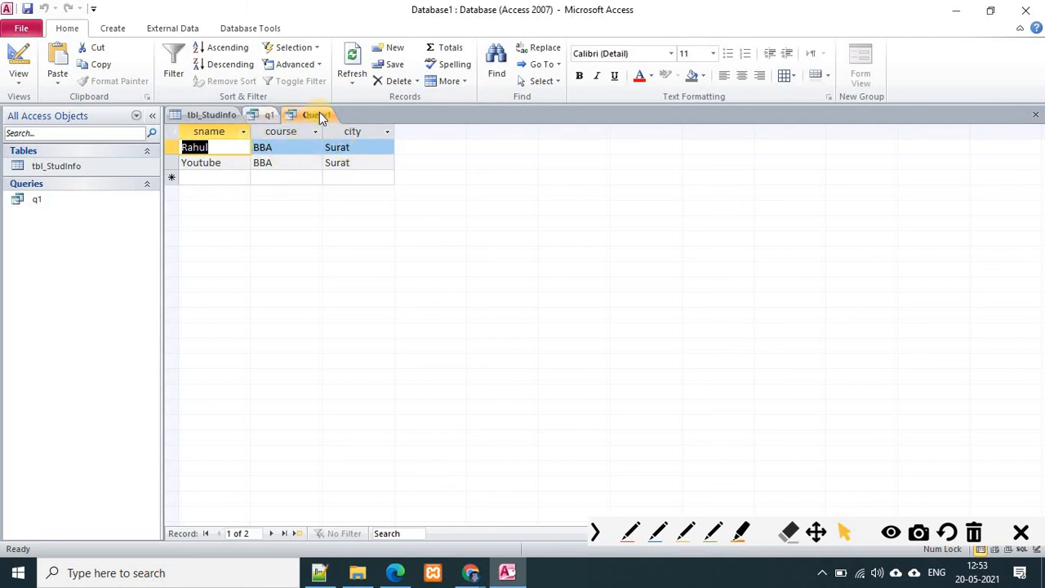
Look over q1 and tbl_StudInfo, and switch to the Design and Query notes in temp1.pdf in Edge.
left_click(267, 114)
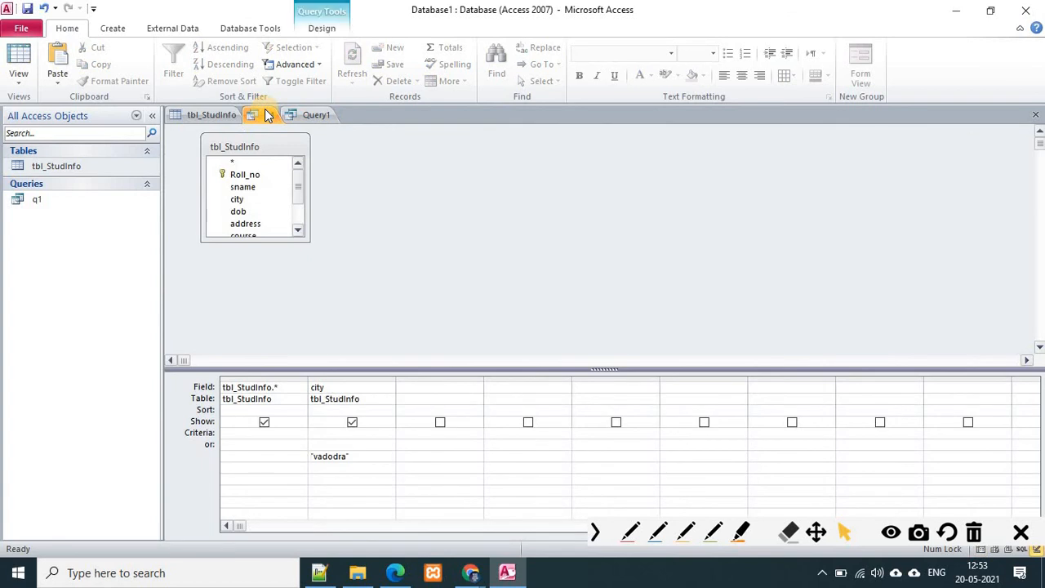
left_click(200, 115)
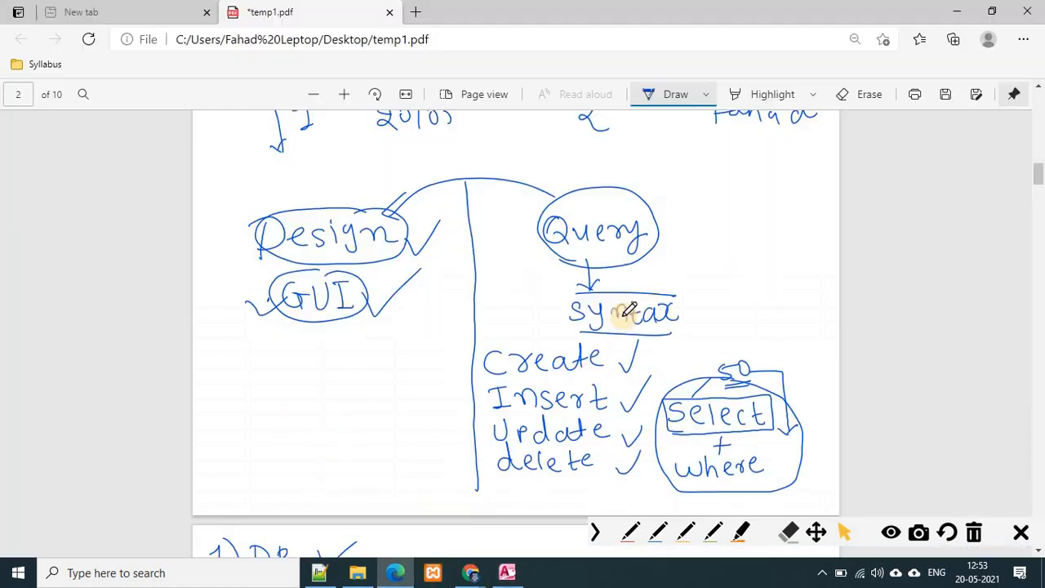
left_click(395, 573)
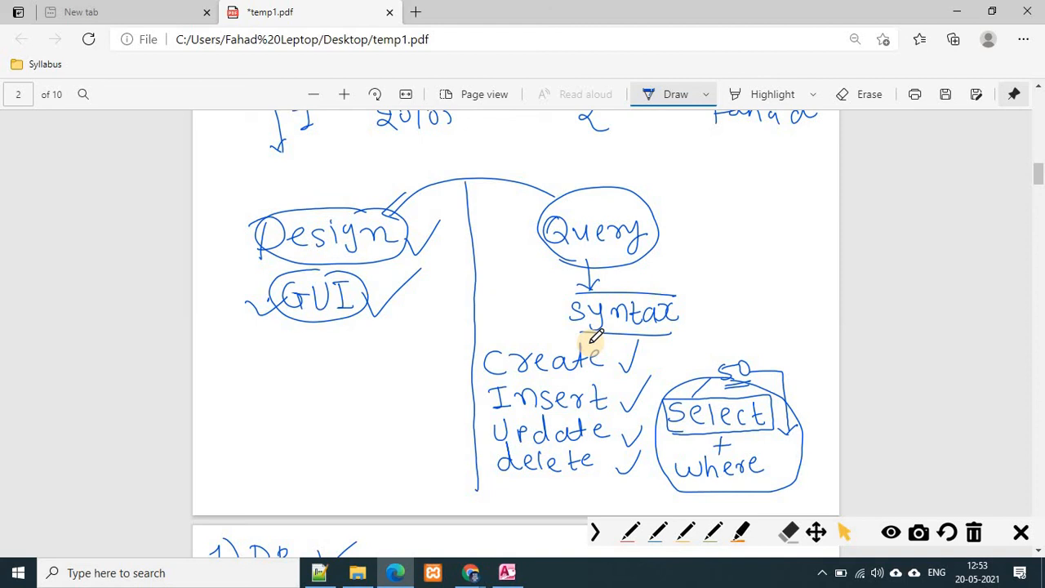
scroll(594, 336, "down", 1)
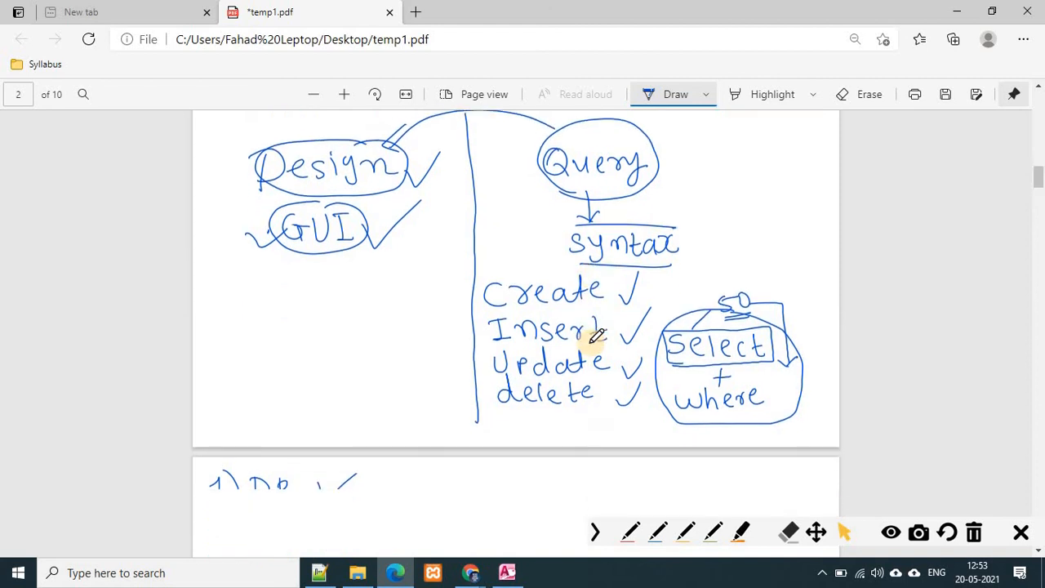
scroll(646, 198, "up", 1)
Switch to the F.Y.B.Sc. Computer Science syllabus in Chrome and tick Unit 3 topics 3.1, 3.2 and 3.3 with the blue pen.
left_click(470, 573)
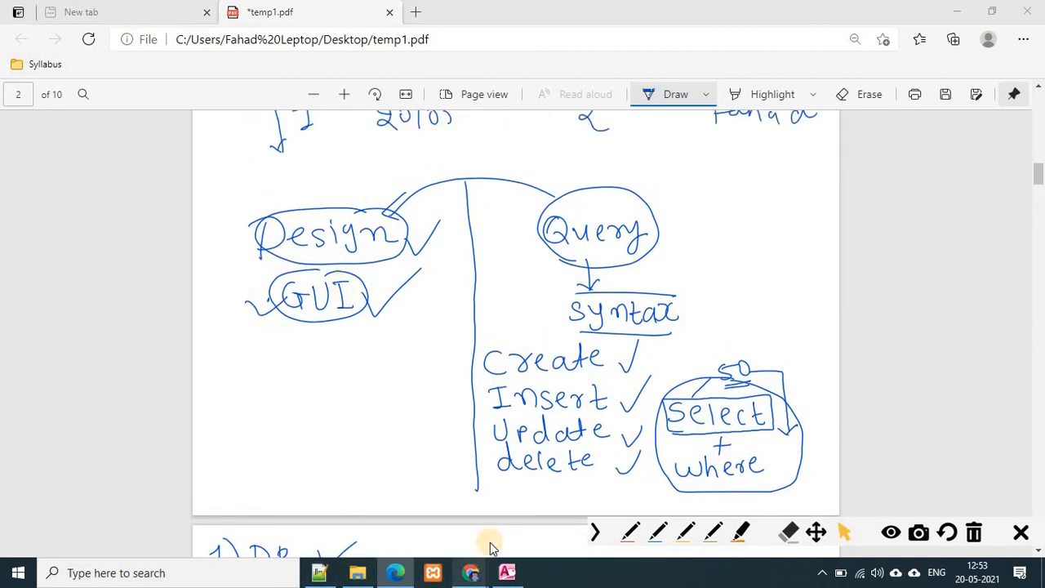
left_click(411, 523)
left_click(249, 16)
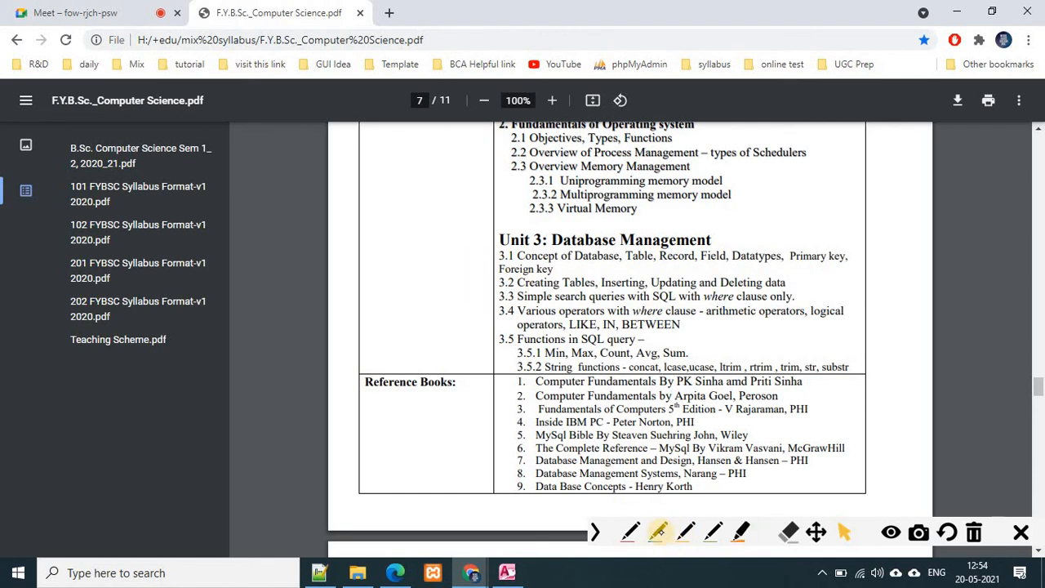
left_click(658, 532)
left_click_drag(472, 255, 508, 246)
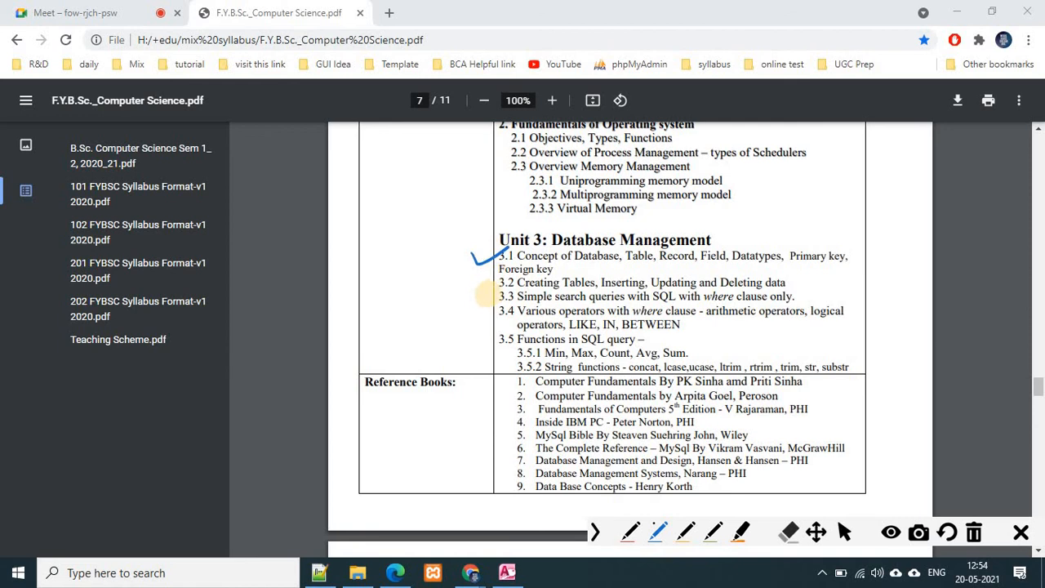
mouse_move(472, 286)
left_mouse_down()
mouse_move(508, 278)
mouse_move(504, 293)
left_mouse_up()
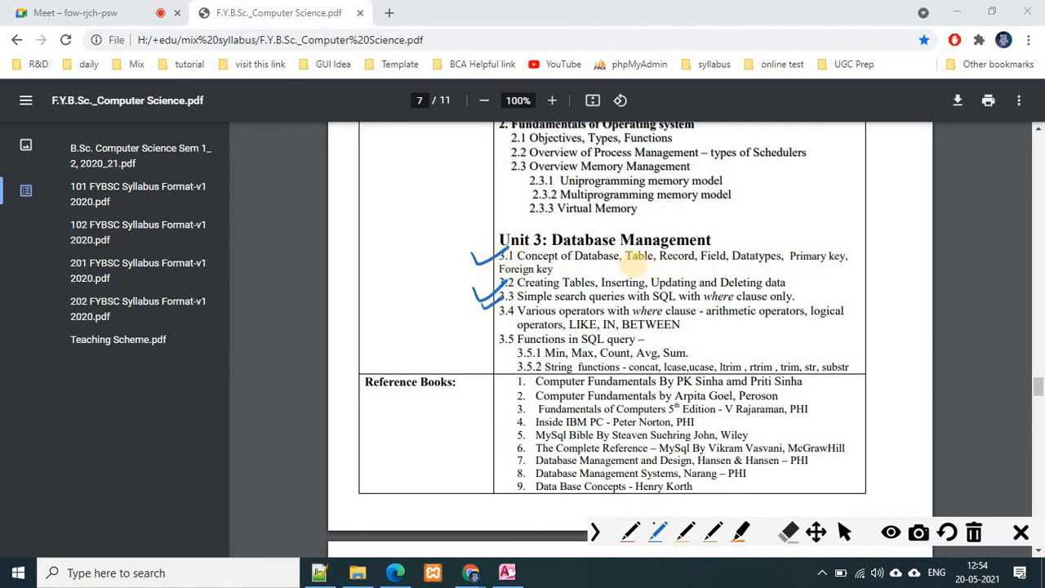
Underline Database, Table, Record, Field and Datatypes in 3.1, Tables, Inserting, Updating and Deleting in 3.2, and SQL and where in 3.3.
left_click_drag(574, 262, 774, 264)
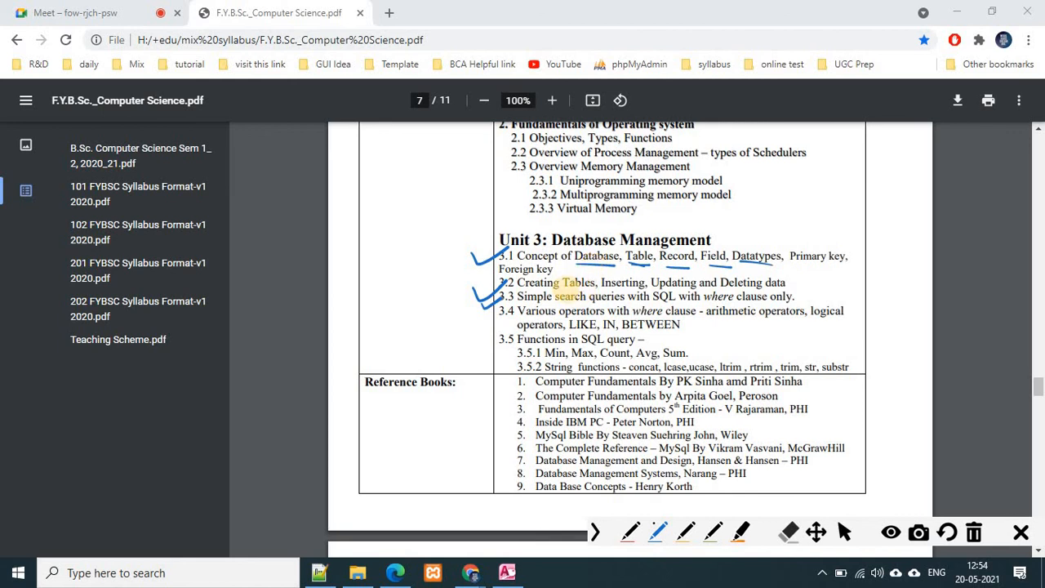
left_click_drag(562, 289, 742, 287)
left_click_drag(556, 302, 704, 302)
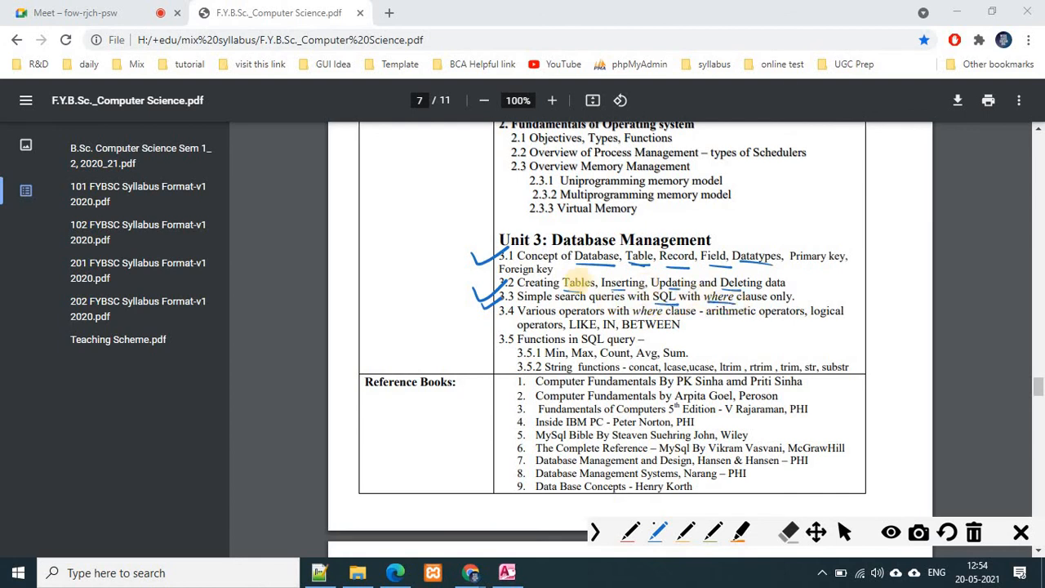
Handwrite Design with a double underline and Query with a tick mark in the blank cell beside the Unit 3 topics.
mouse_move(376, 223)
left_mouse_down()
mouse_move(365, 249)
mouse_move(407, 233)
mouse_move(474, 237)
left_mouse_up()
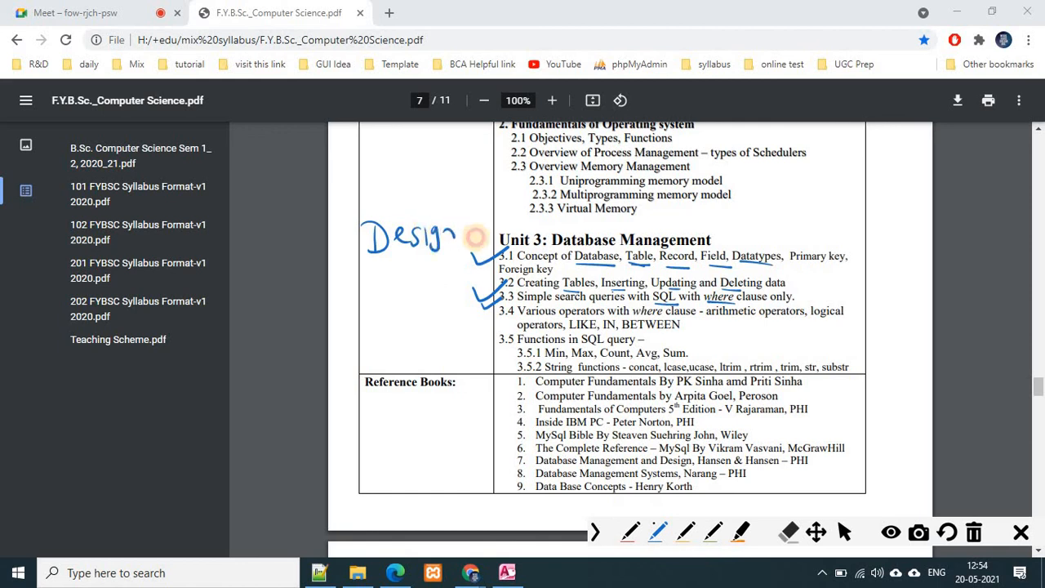
left_click_drag(369, 263, 474, 259)
left_click_drag(384, 267, 445, 265)
mouse_move(380, 301)
left_mouse_down()
mouse_move(464, 301)
mouse_move(458, 325)
left_mouse_up()
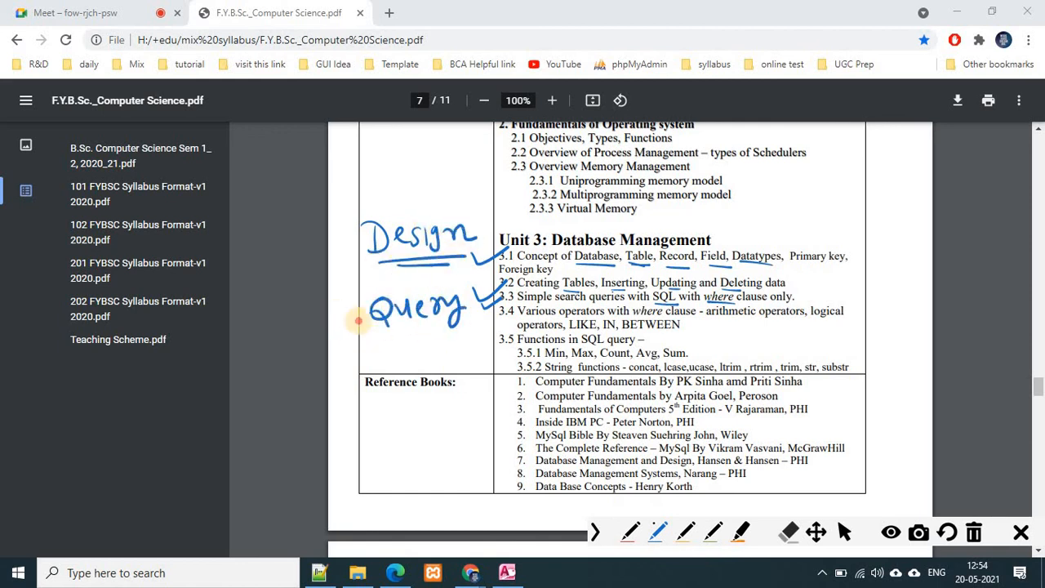
left_click_drag(351, 317, 372, 304)
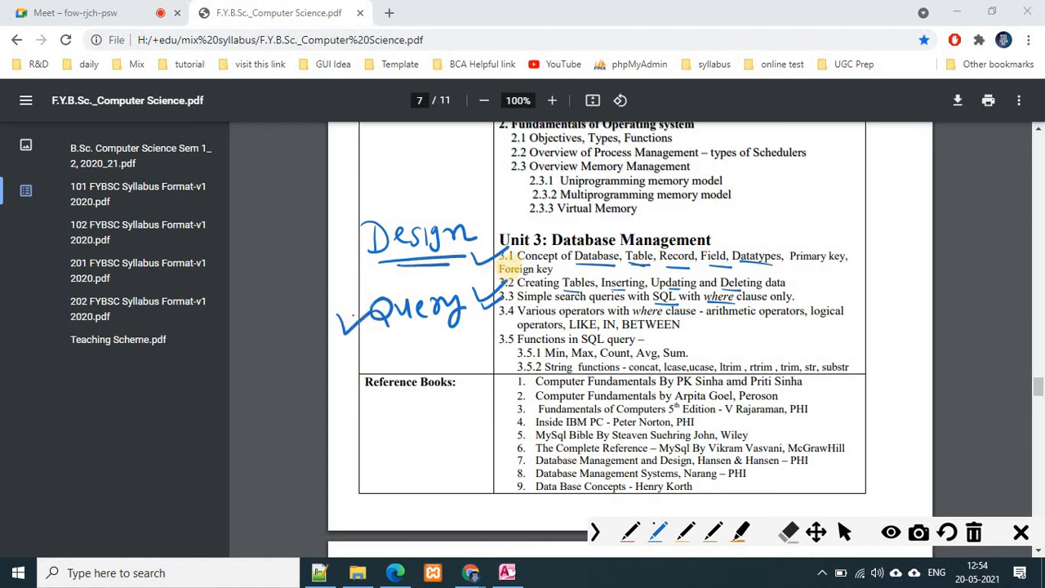